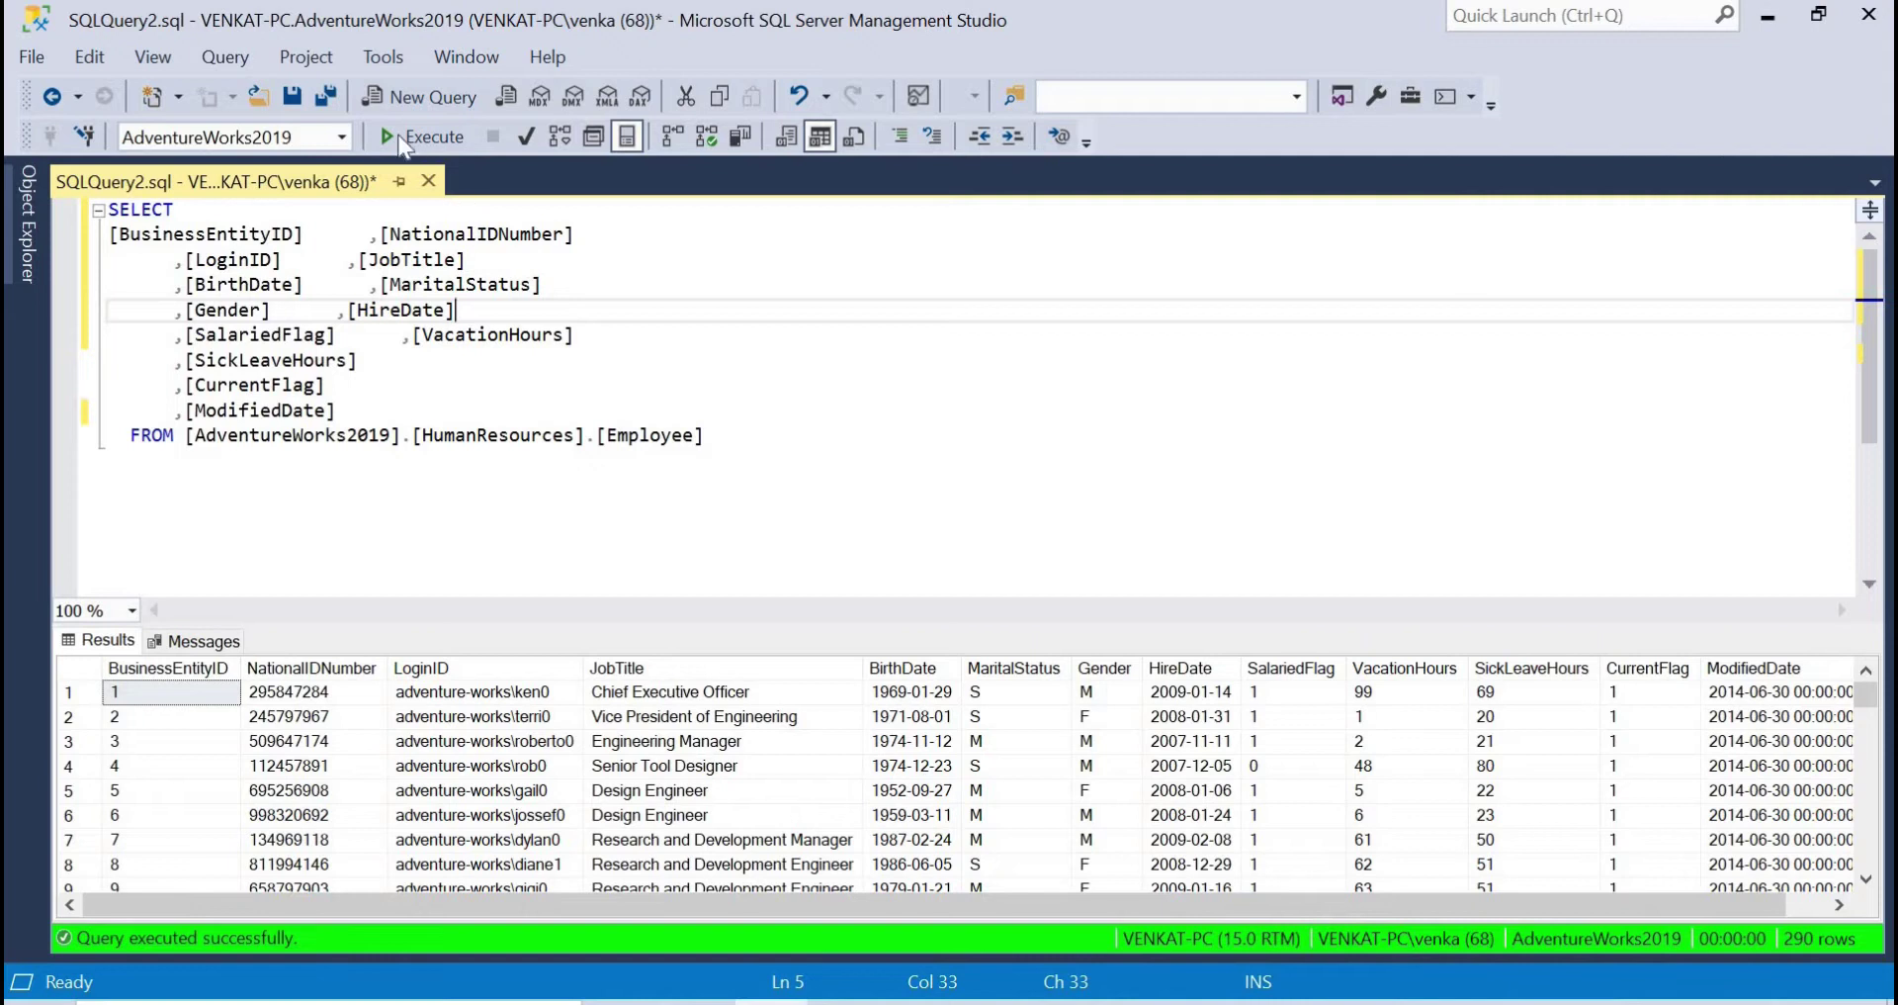
# Execute the HumanResources.Employee query and review the BusinessEntityID, NationalIDNumber, LoginID and JobTitle columns in the results.
pyautogui.click(423, 136)
pyautogui.click(158, 667)
pyautogui.click(313, 672)
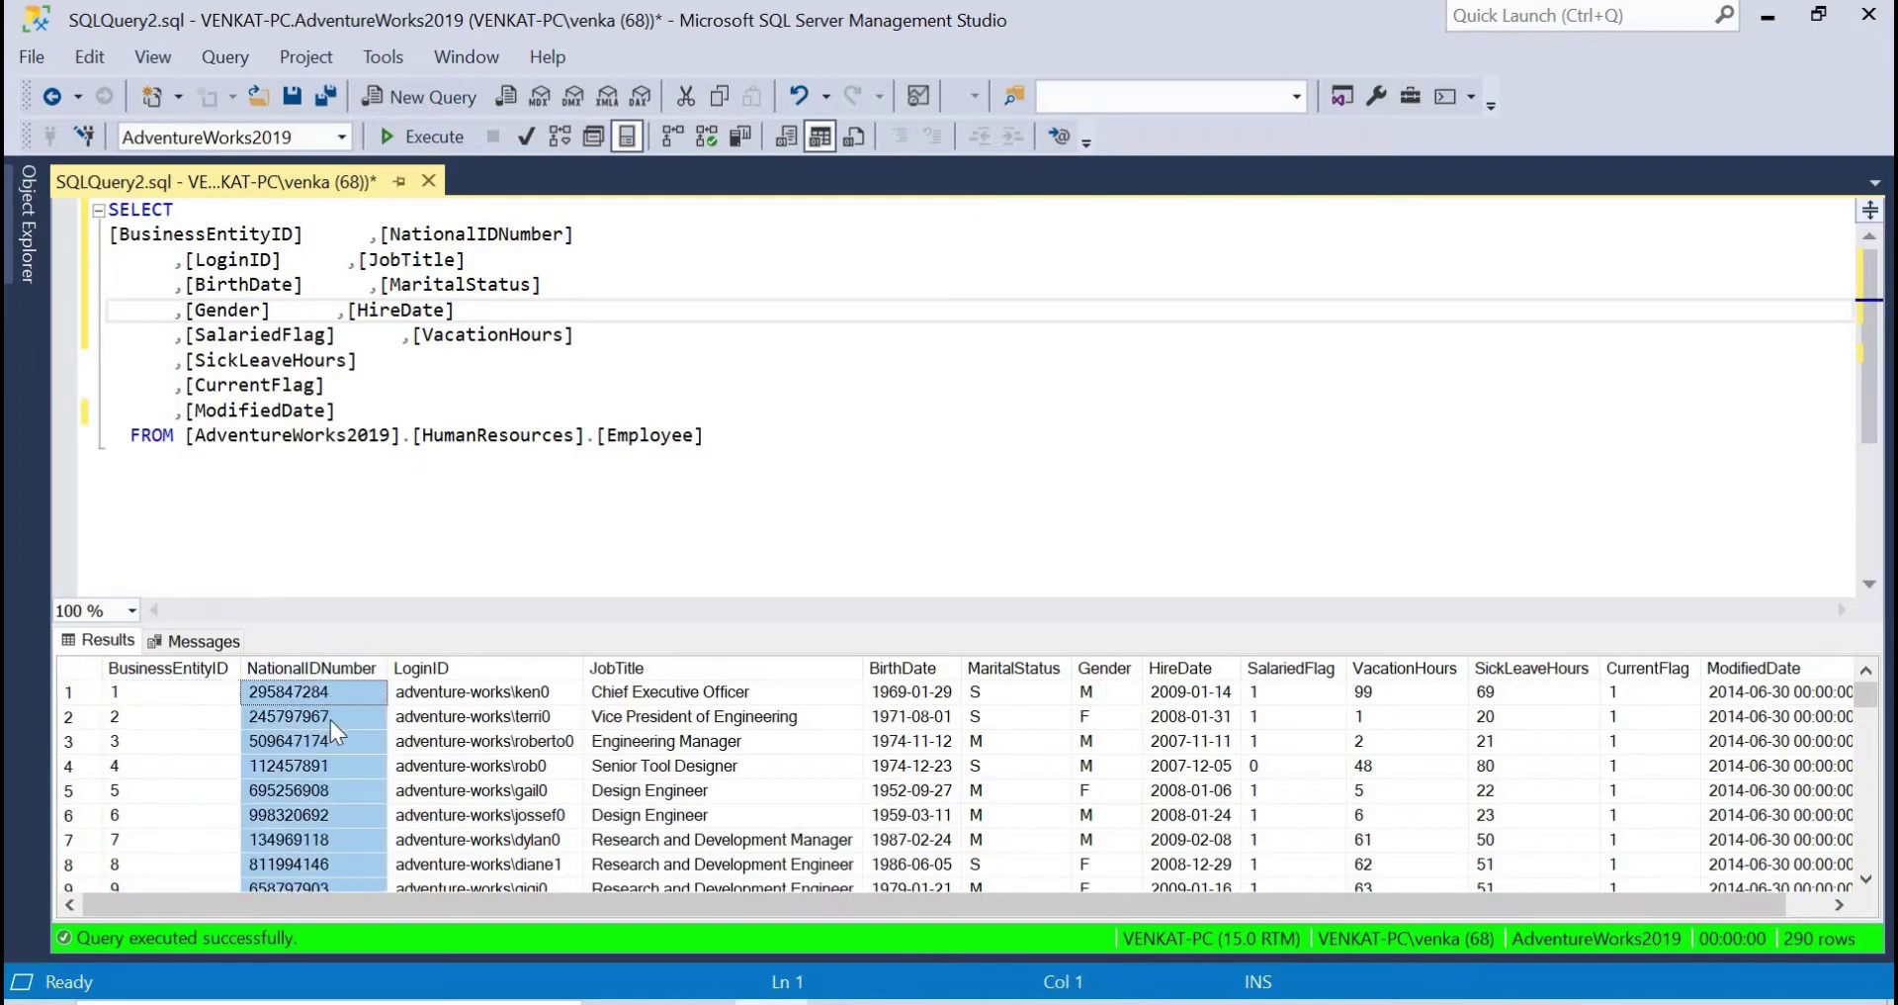
pyautogui.click(442, 669)
pyautogui.click(674, 667)
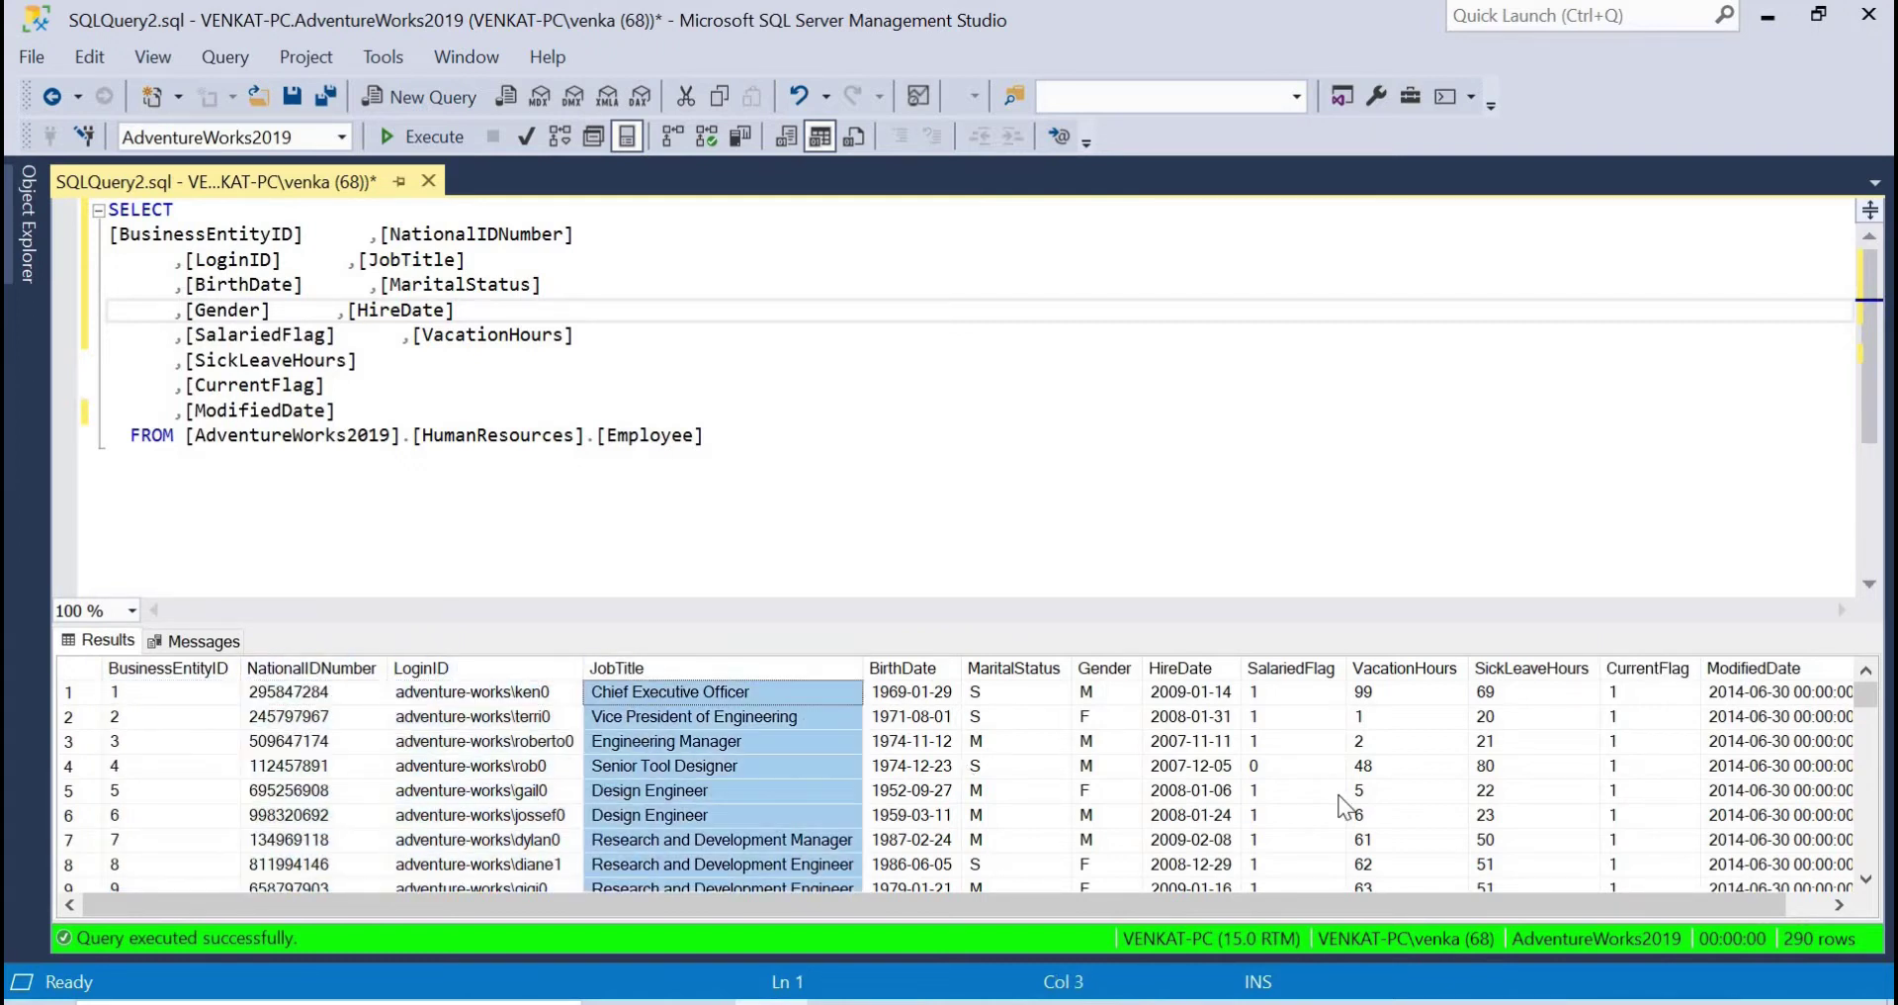
pyautogui.click(183, 672)
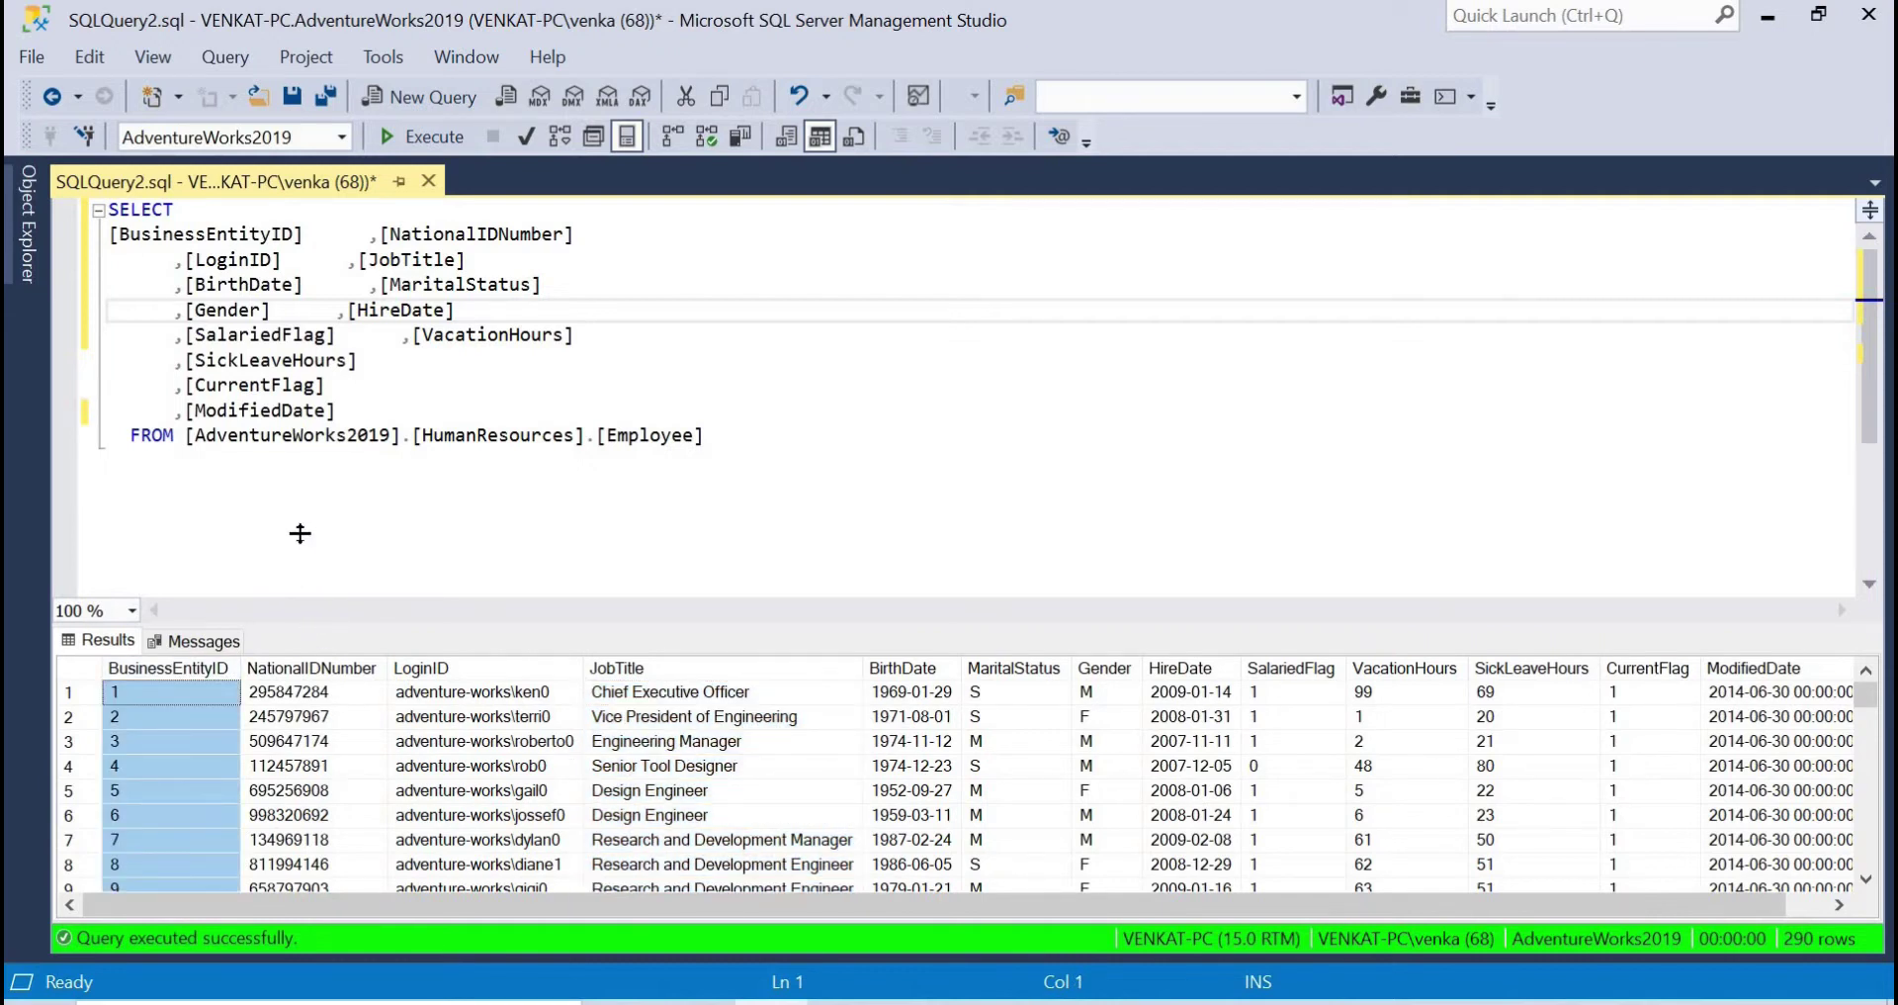
# Enlarge the results grid and examine the employee rows by their BusinessEntityID values.
pyautogui.moveTo(300, 533); pyautogui.dragTo(300, 519)
pyautogui.click(178, 623)
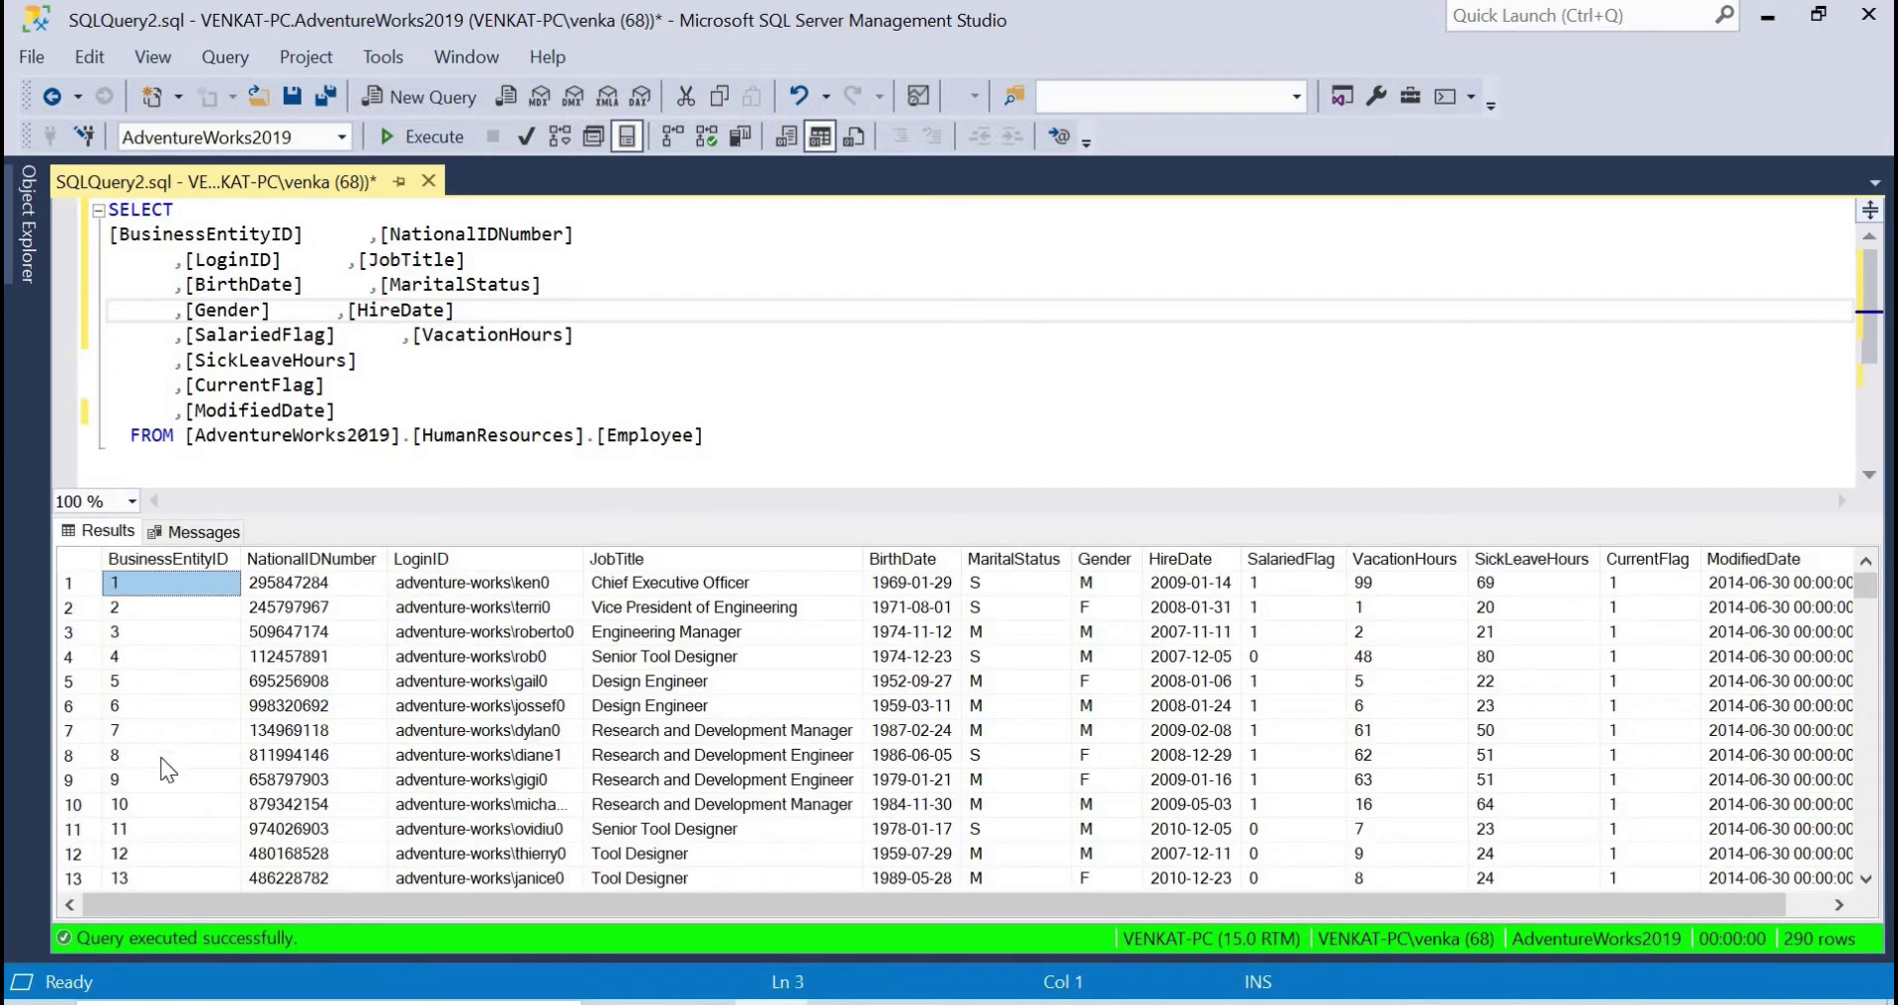
pyautogui.moveTo(168, 770); pyautogui.dragTo(143, 806)
pyautogui.scroll(-4, 143, 732)
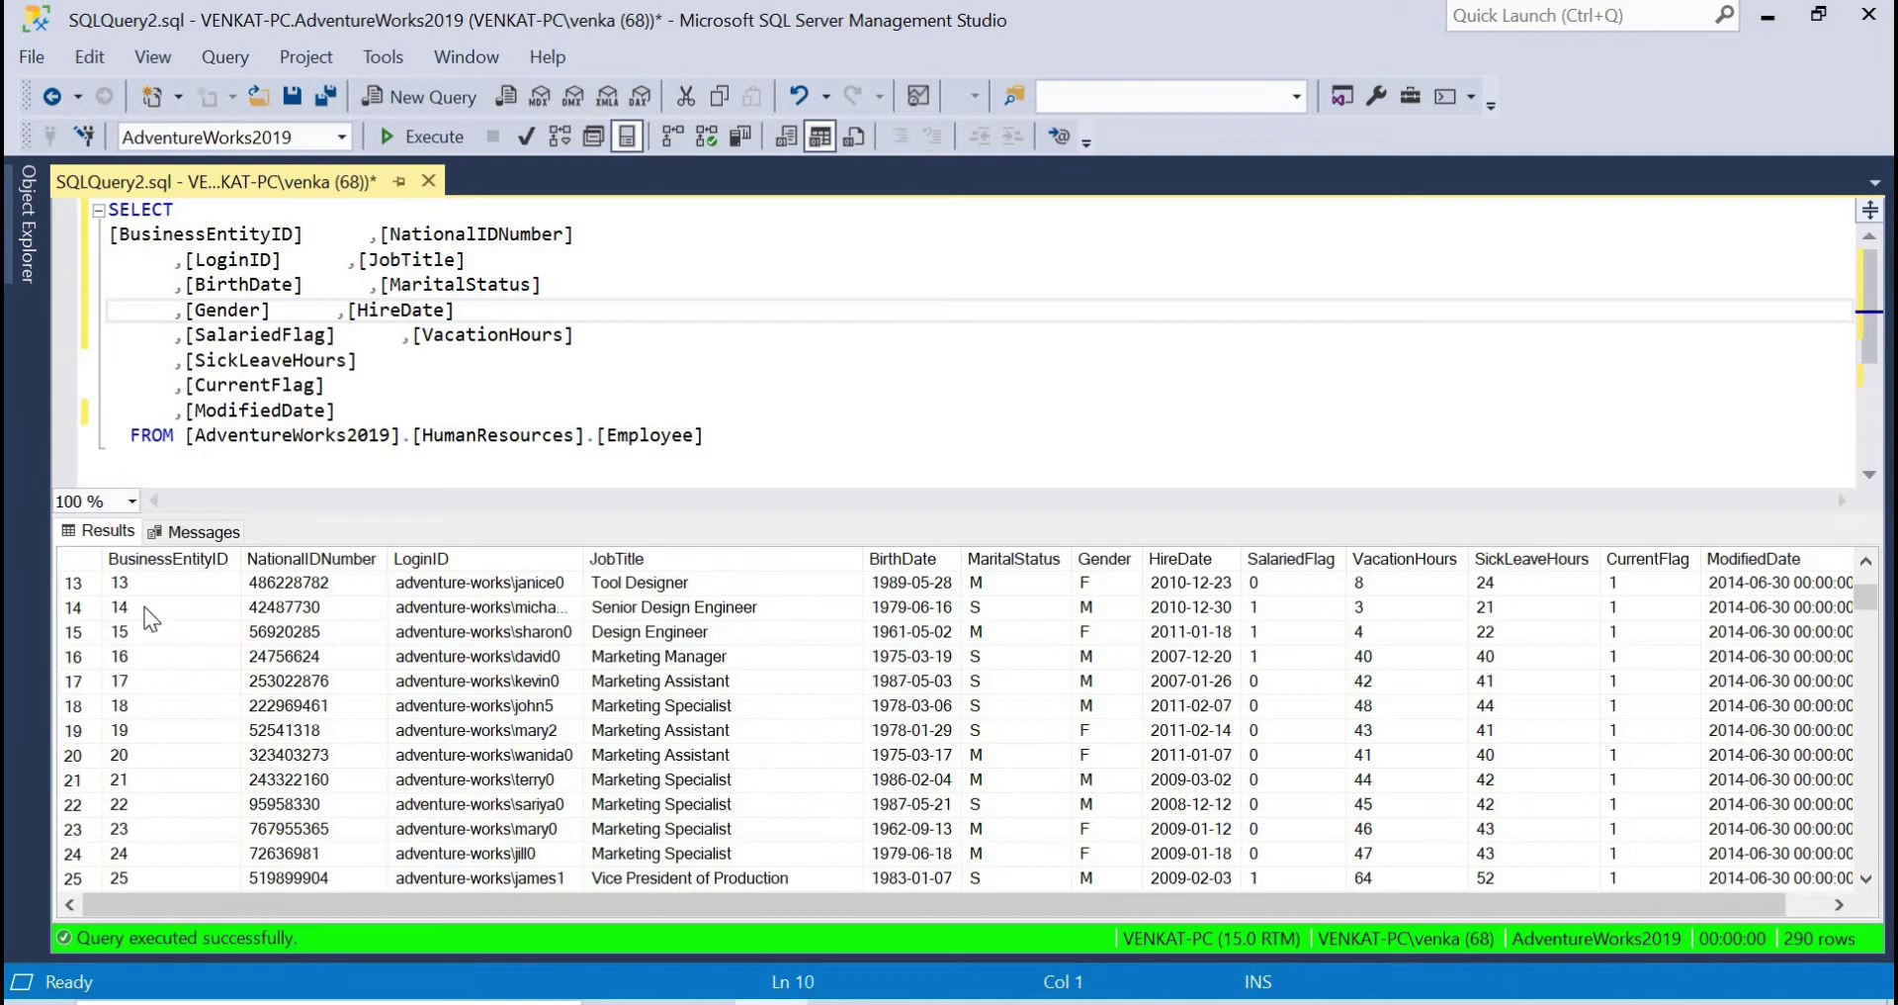
pyautogui.keyDown('shift'); pyautogui.click(145, 781); pyautogui.keyUp('shift')
pyautogui.scroll(4, 142, 776)
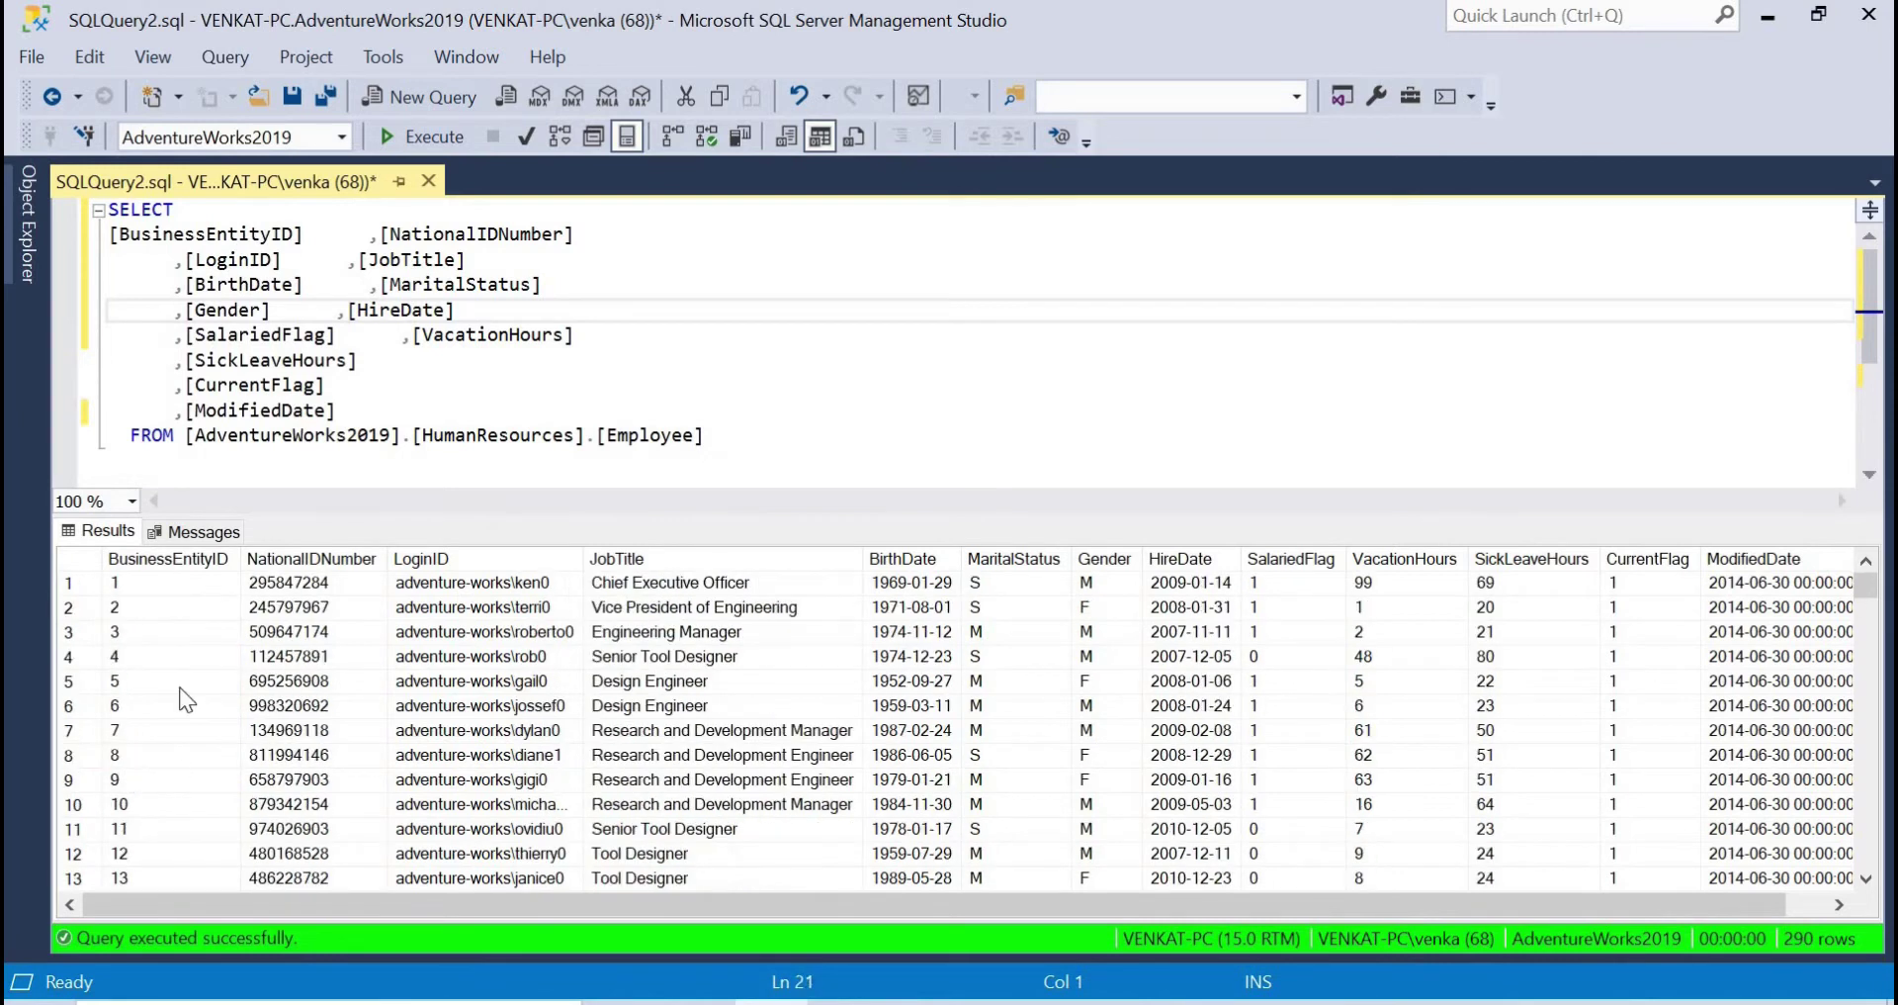
pyautogui.click(168, 558)
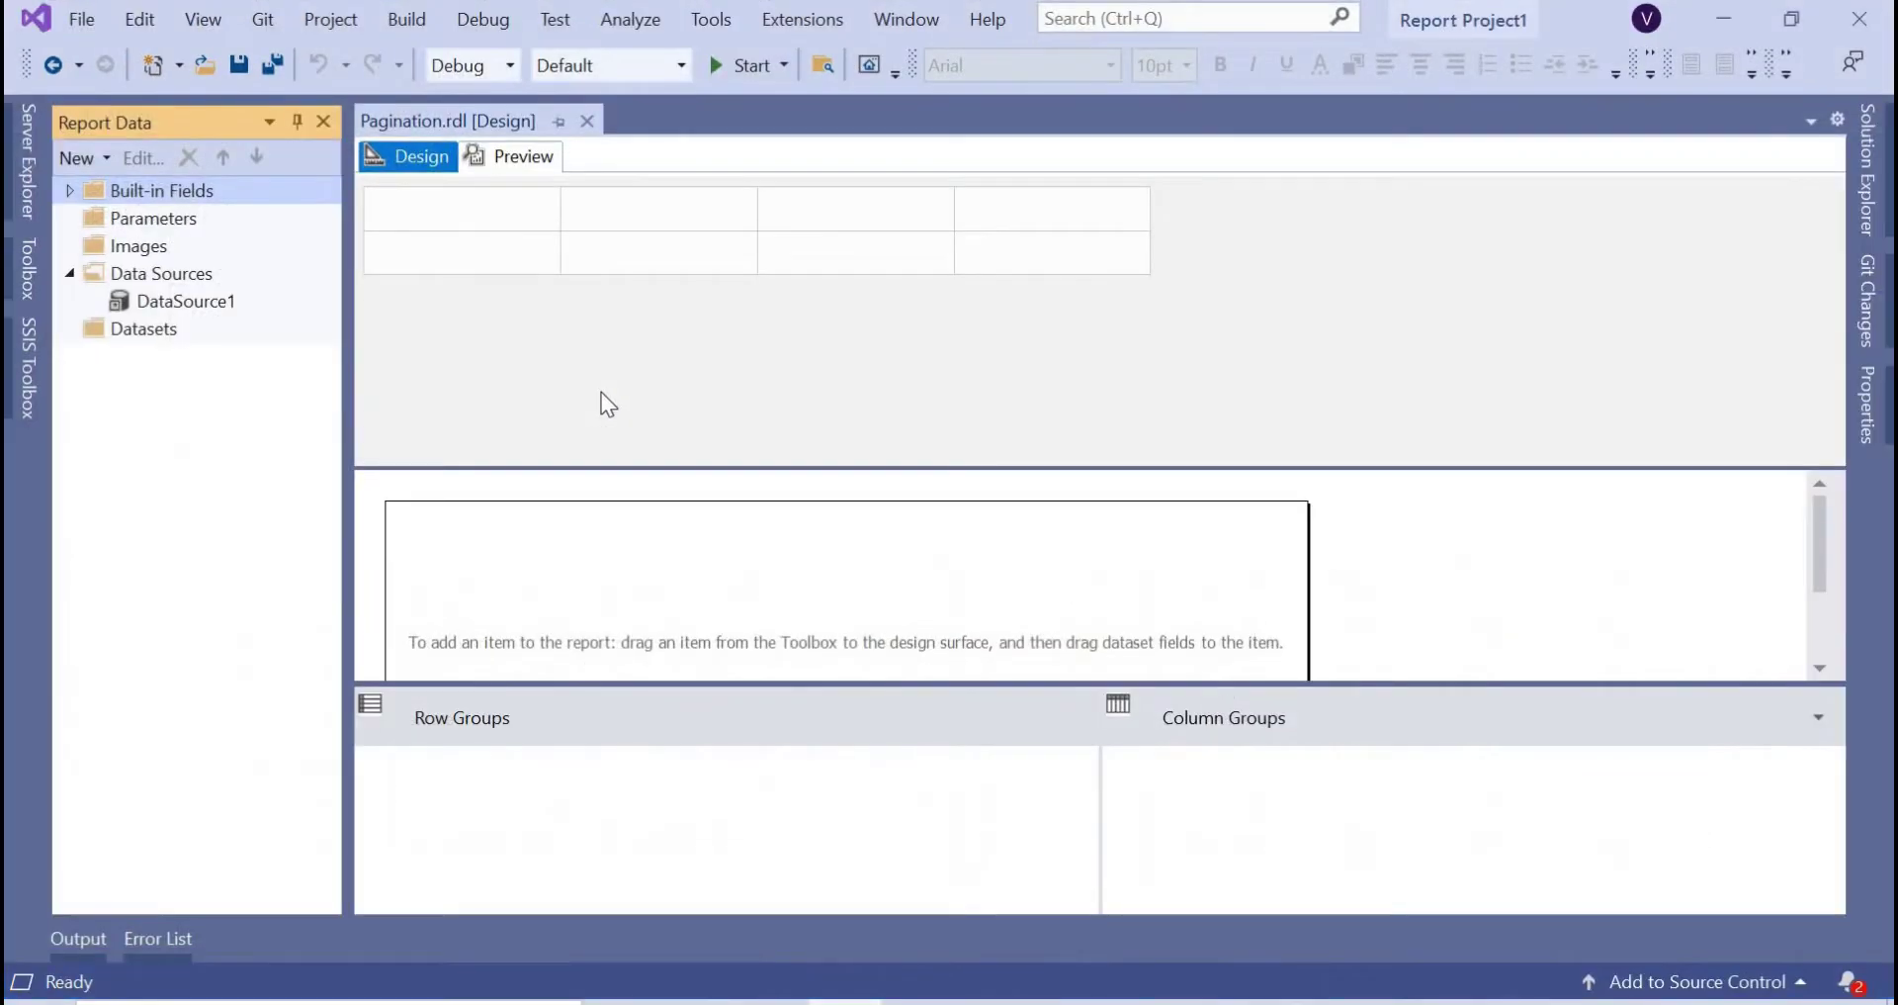
# In Visual Studio's Pagination.rdl design, enlarge the report body area by shrinking the parameter grid and the grouping area.
pyautogui.click(601, 393)
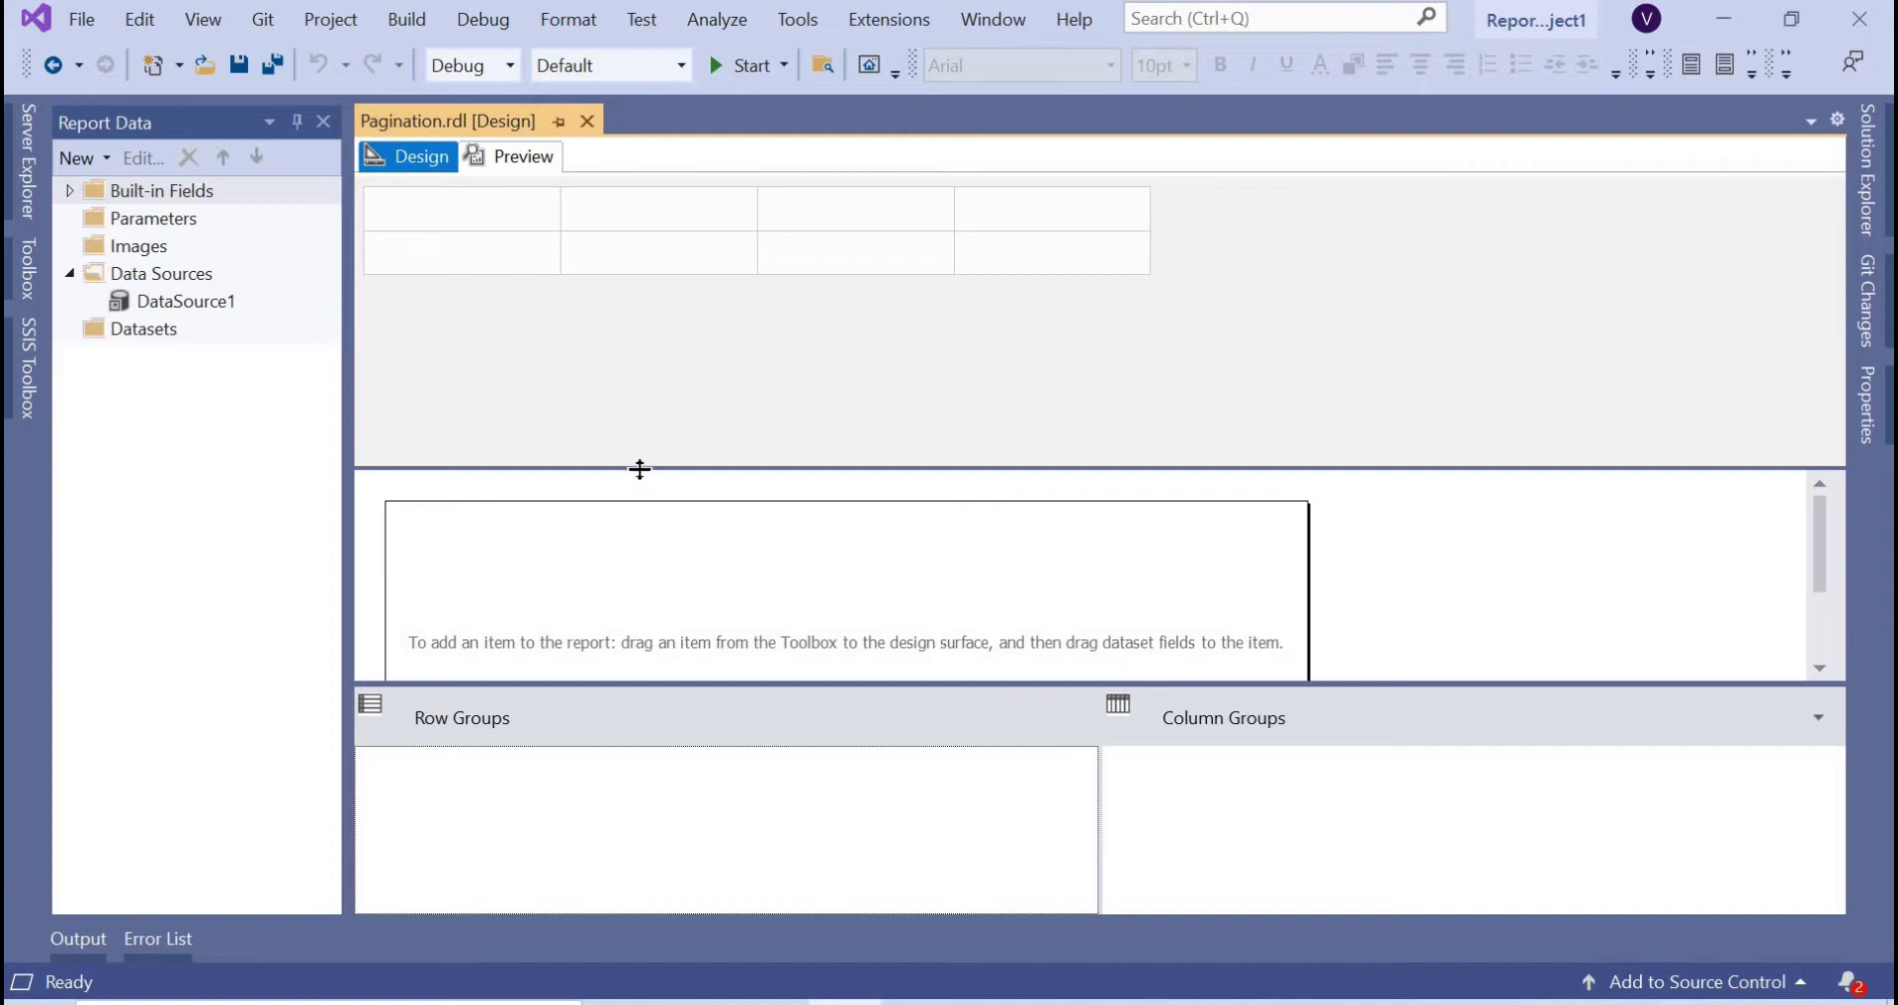
pyautogui.moveTo(640, 466)
pyautogui.mouseDown()
pyautogui.moveTo(620, 354)
pyautogui.moveTo(636, 377)
pyautogui.mouseUp()
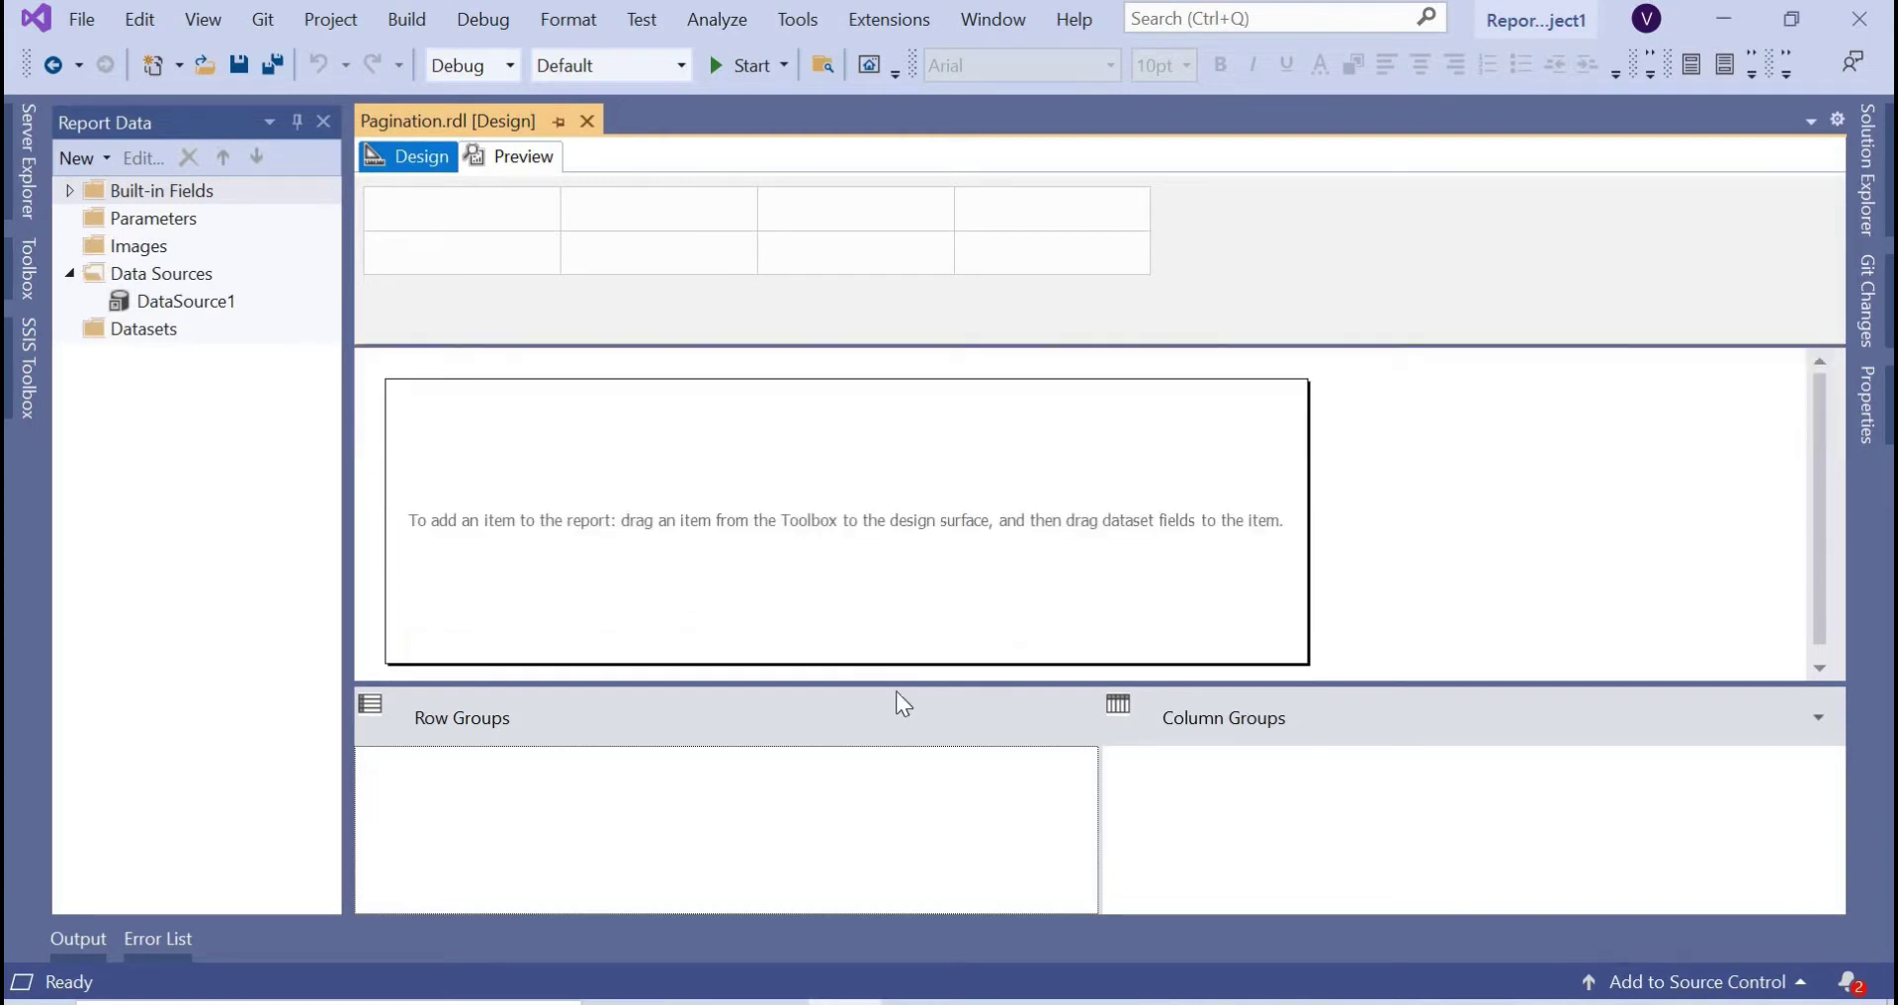
pyautogui.moveTo(943, 684); pyautogui.dragTo(935, 711)
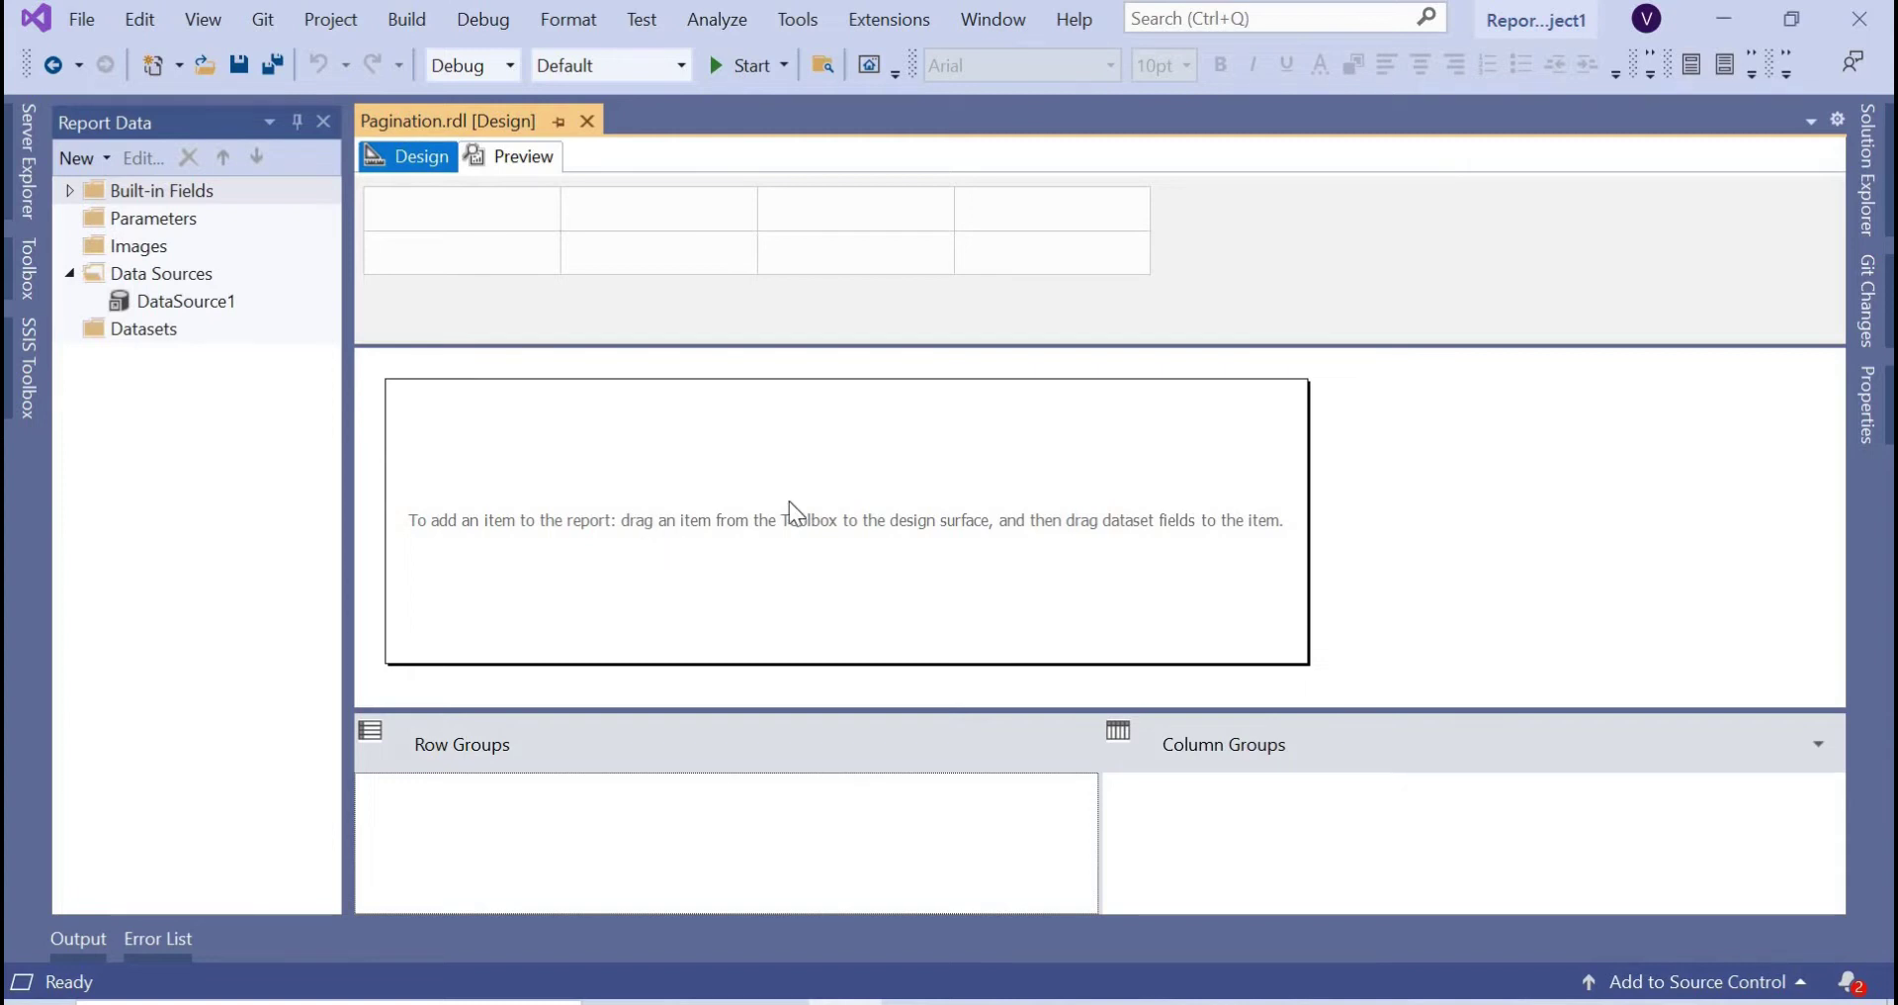
# Check the properties of DataSource1, and start a new dataset embedded in the report that uses DataSource1.
pyautogui.click(201, 302)
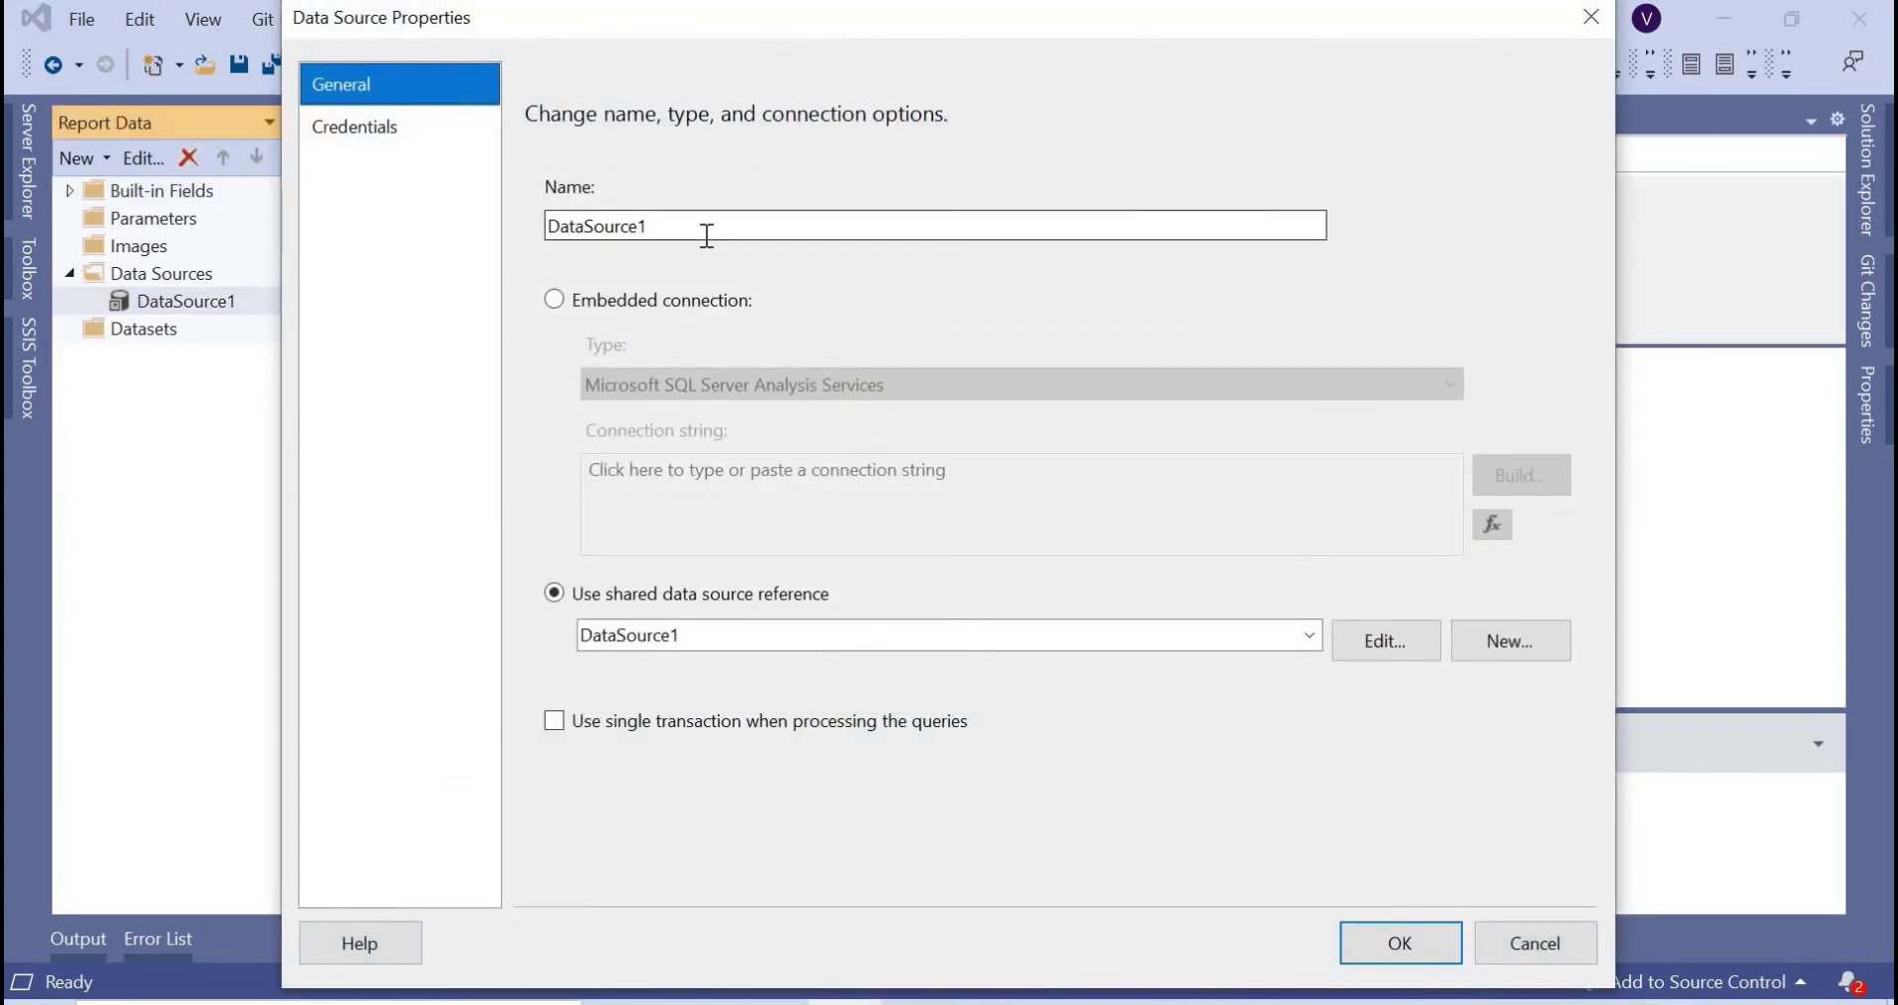
pyautogui.click(1543, 947)
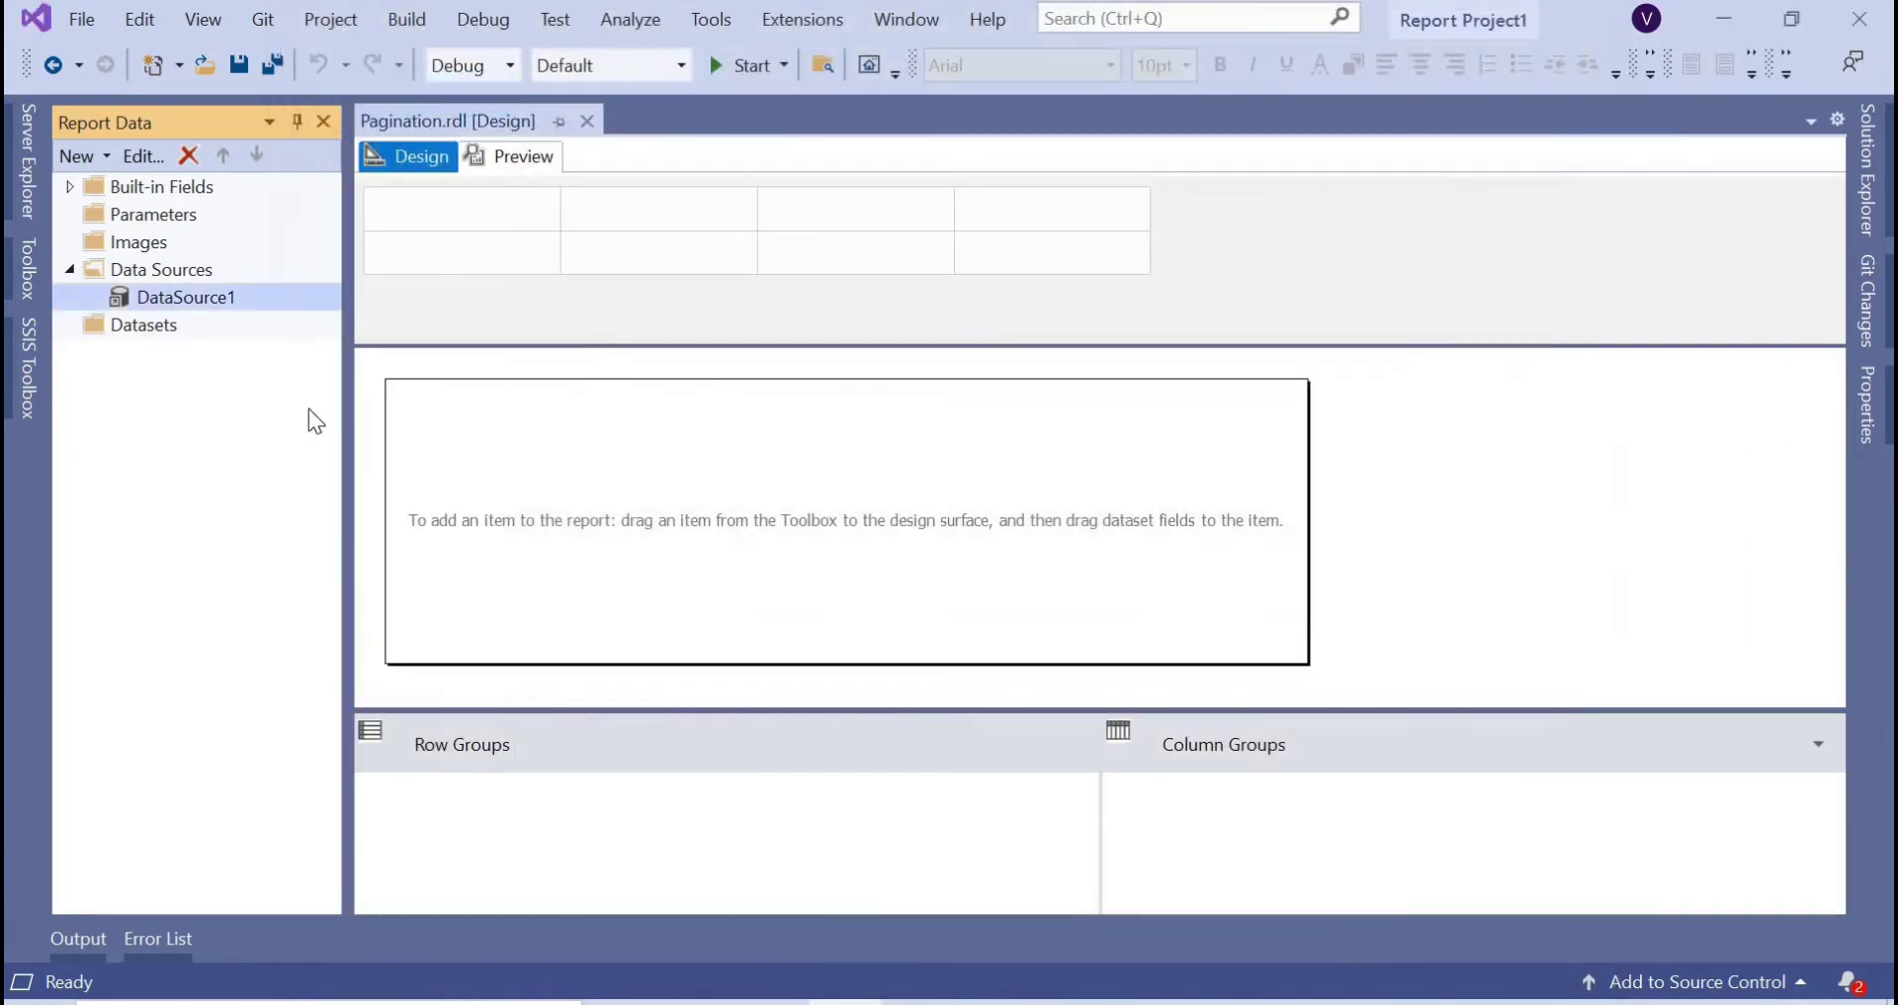
pyautogui.rightClick(158, 334)
pyautogui.click(265, 350)
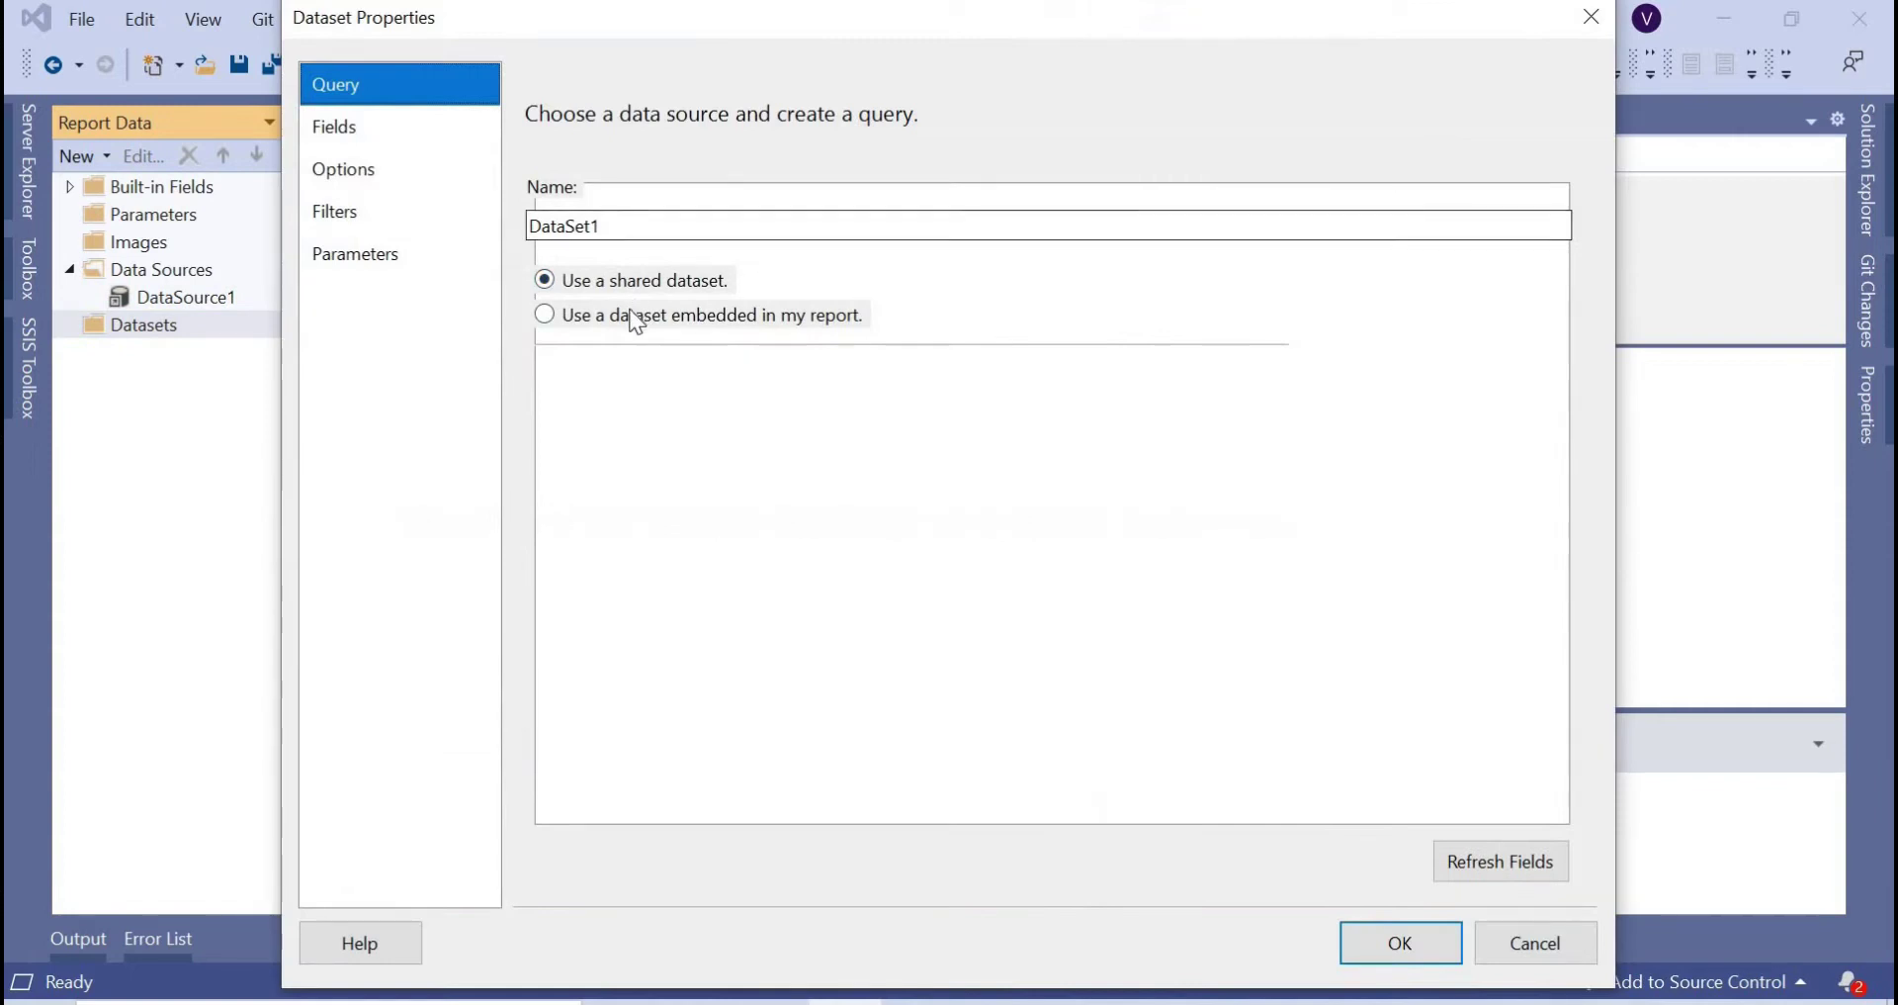
pyautogui.click(636, 317)
pyautogui.click(623, 427)
pyautogui.click(721, 713)
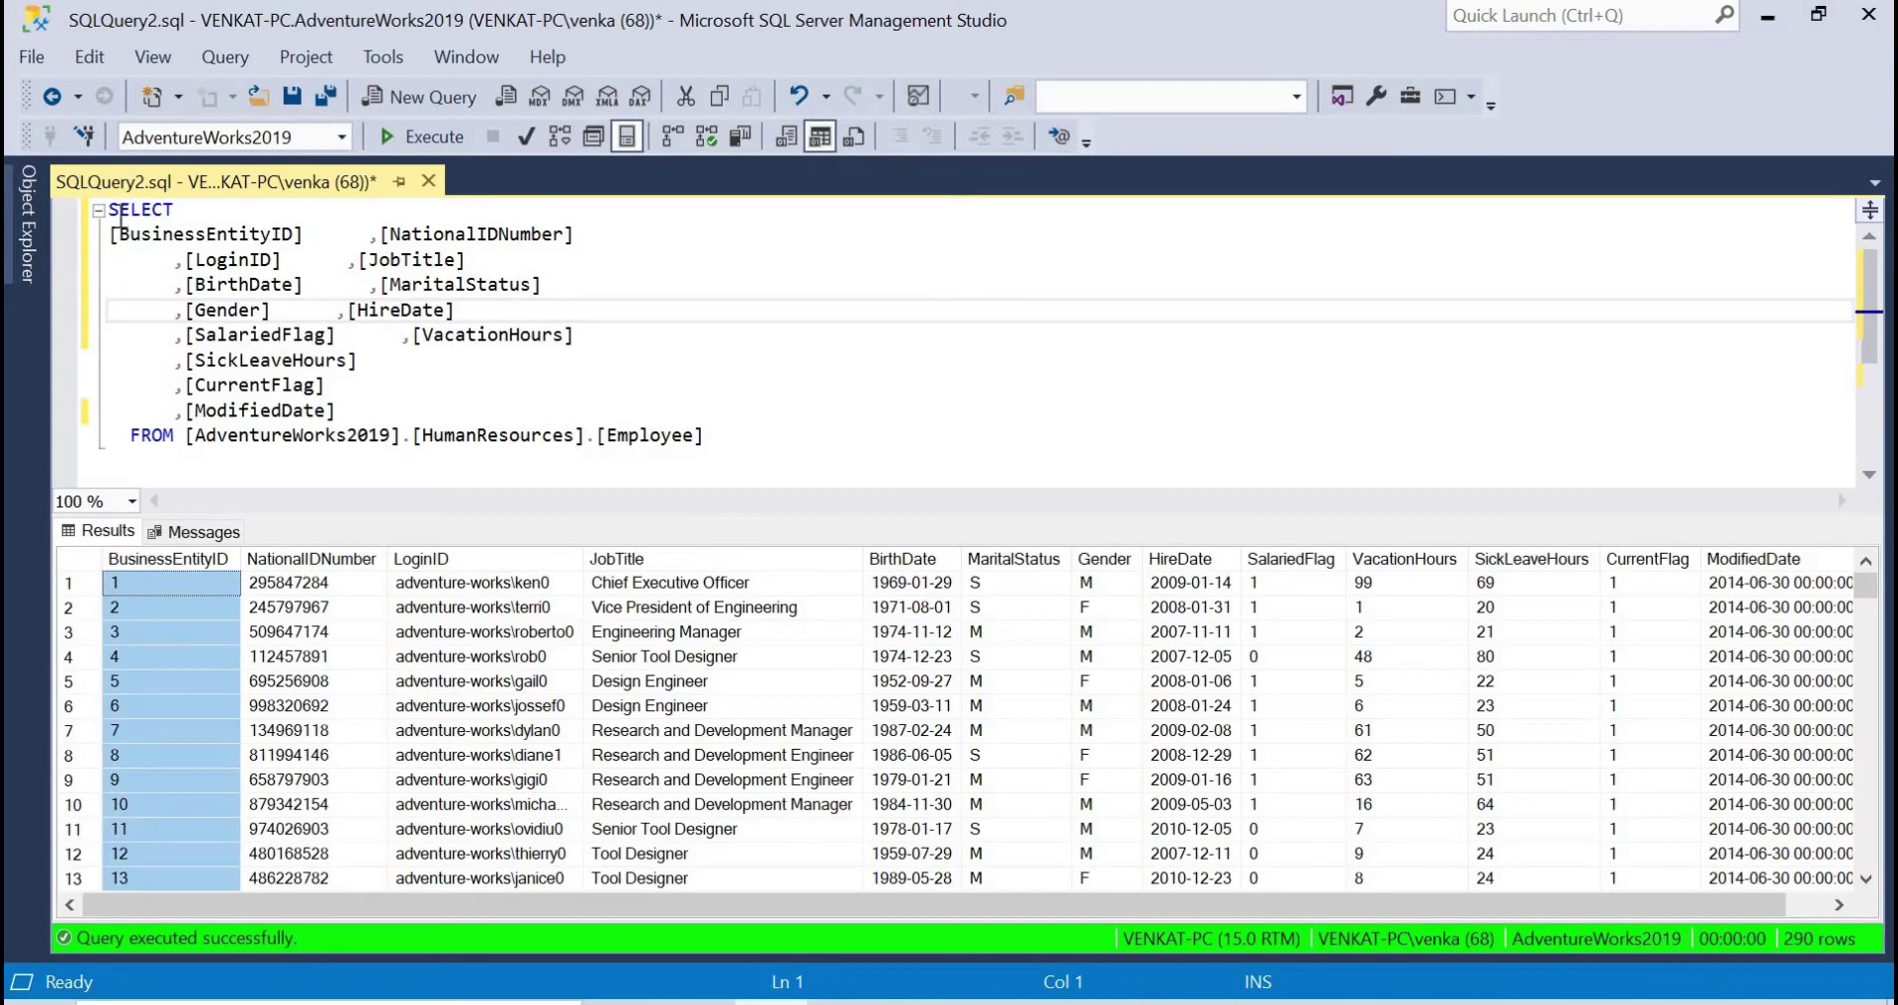
# Copy the entire Employee query from SQL Server Management Studio into the new dataset's query and create the dataset.
pyautogui.hotkey('ctrl', 'a')
pyautogui.rightClick(214, 258)
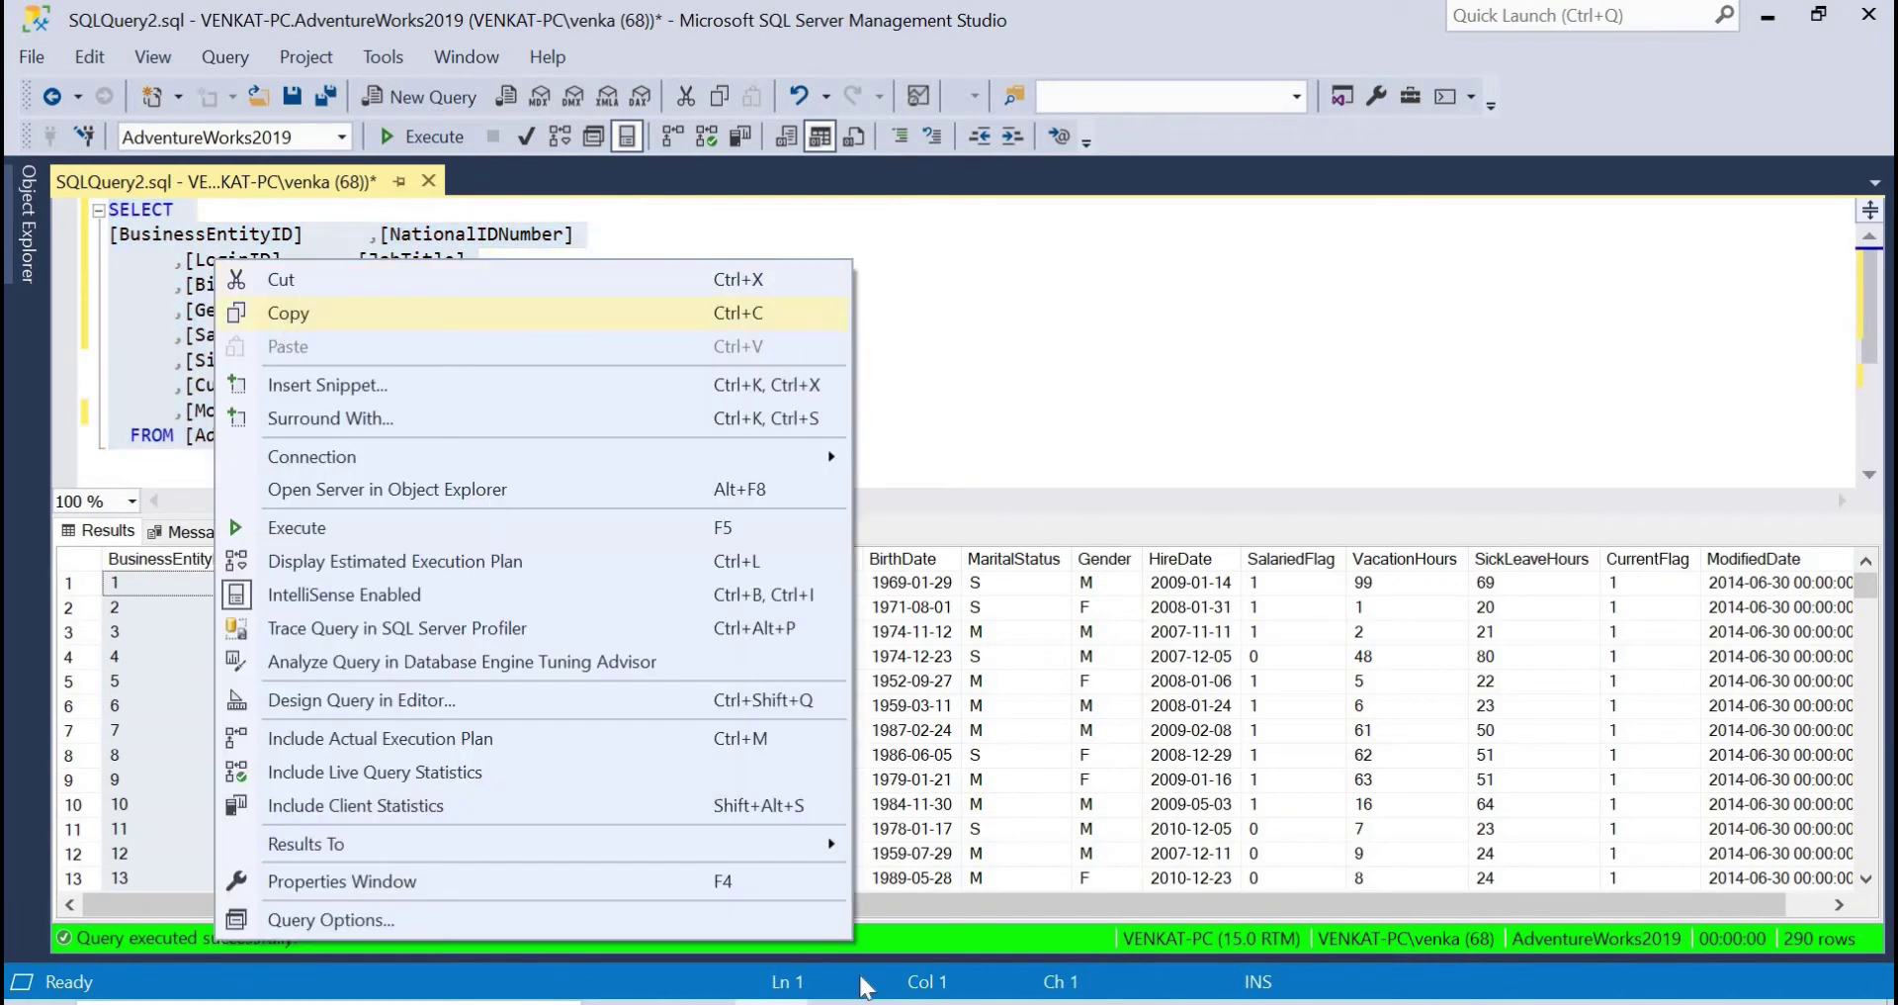
pyautogui.click(288, 312)
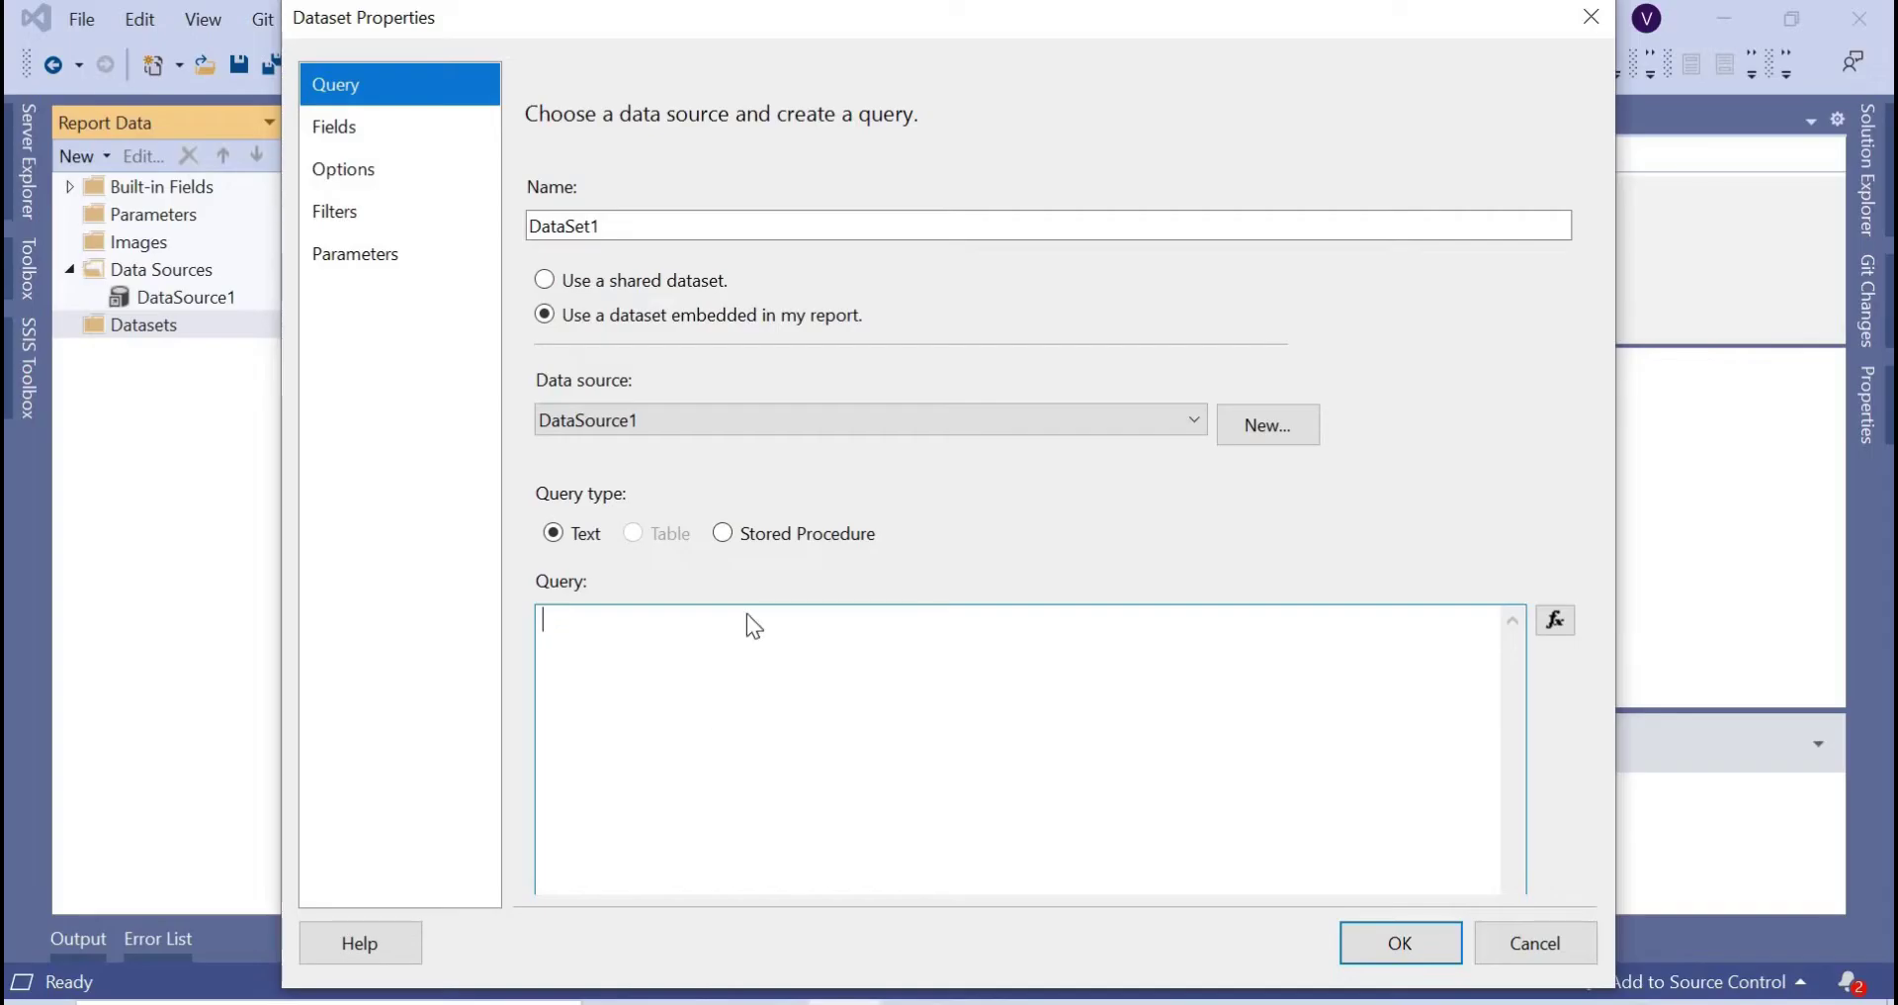
pyautogui.rightClick(745, 613)
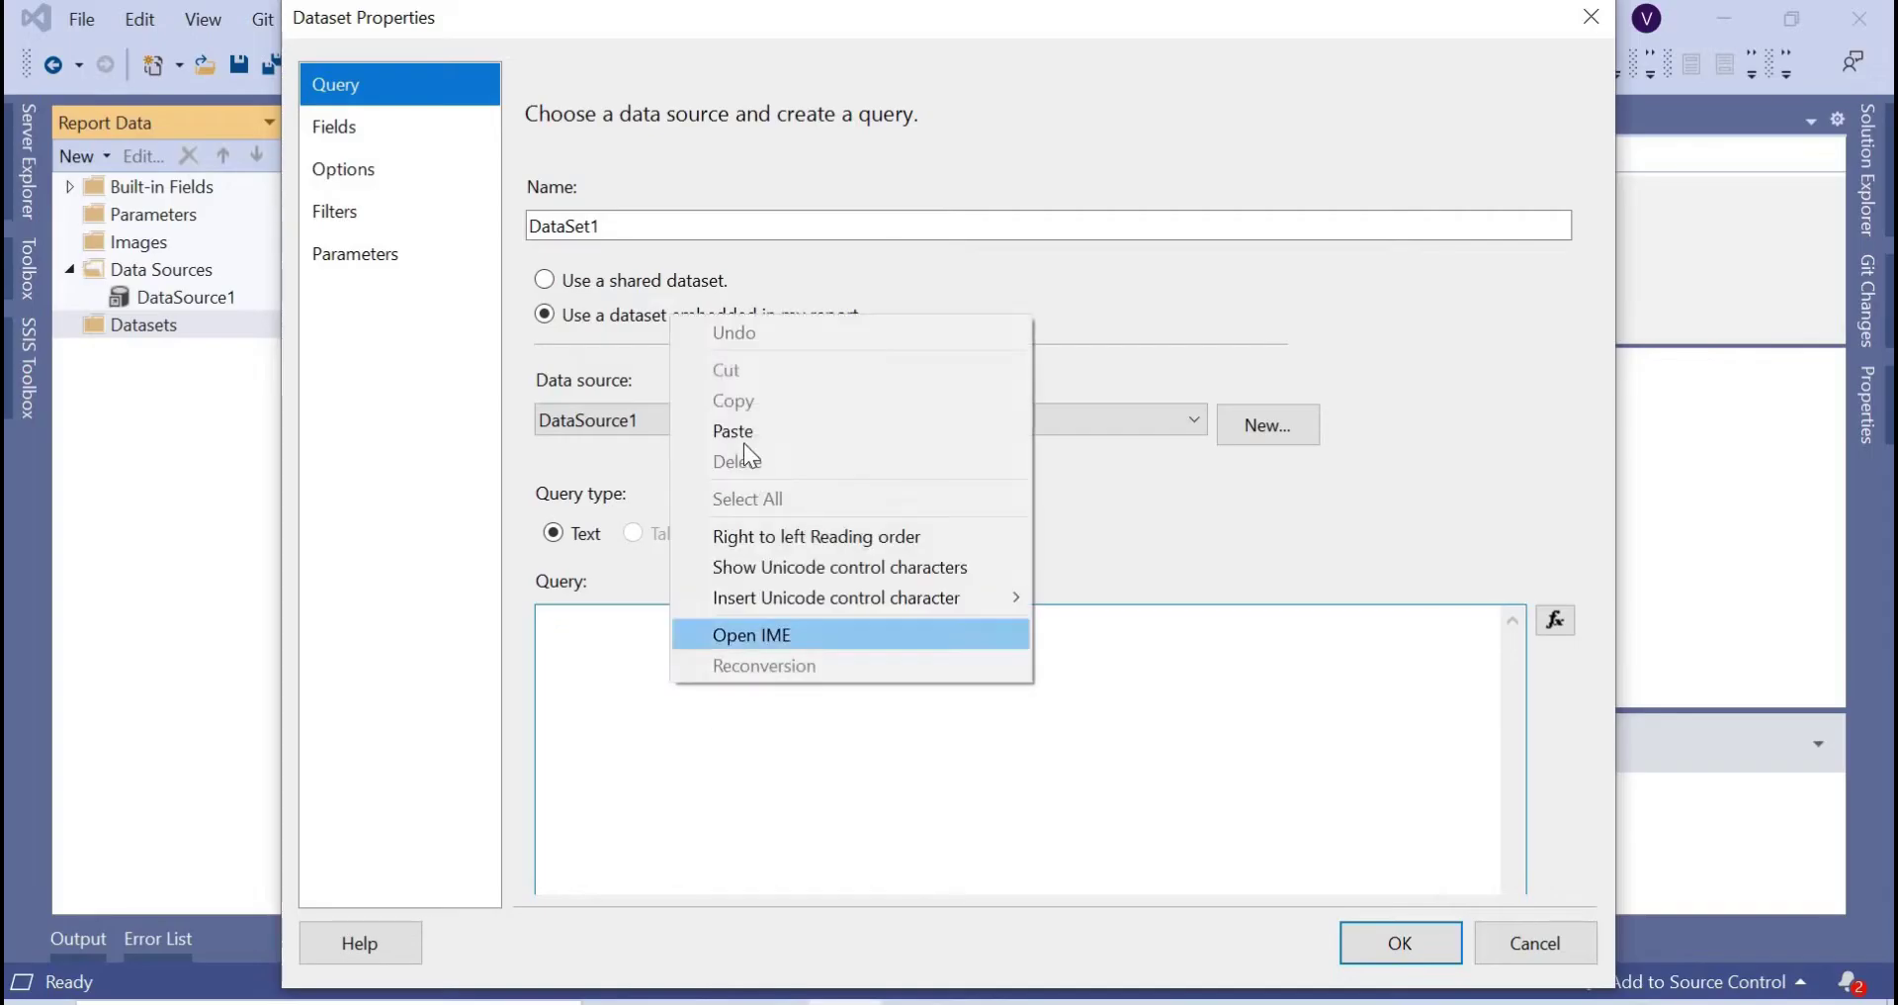
pyautogui.click(733, 431)
pyautogui.click(1400, 942)
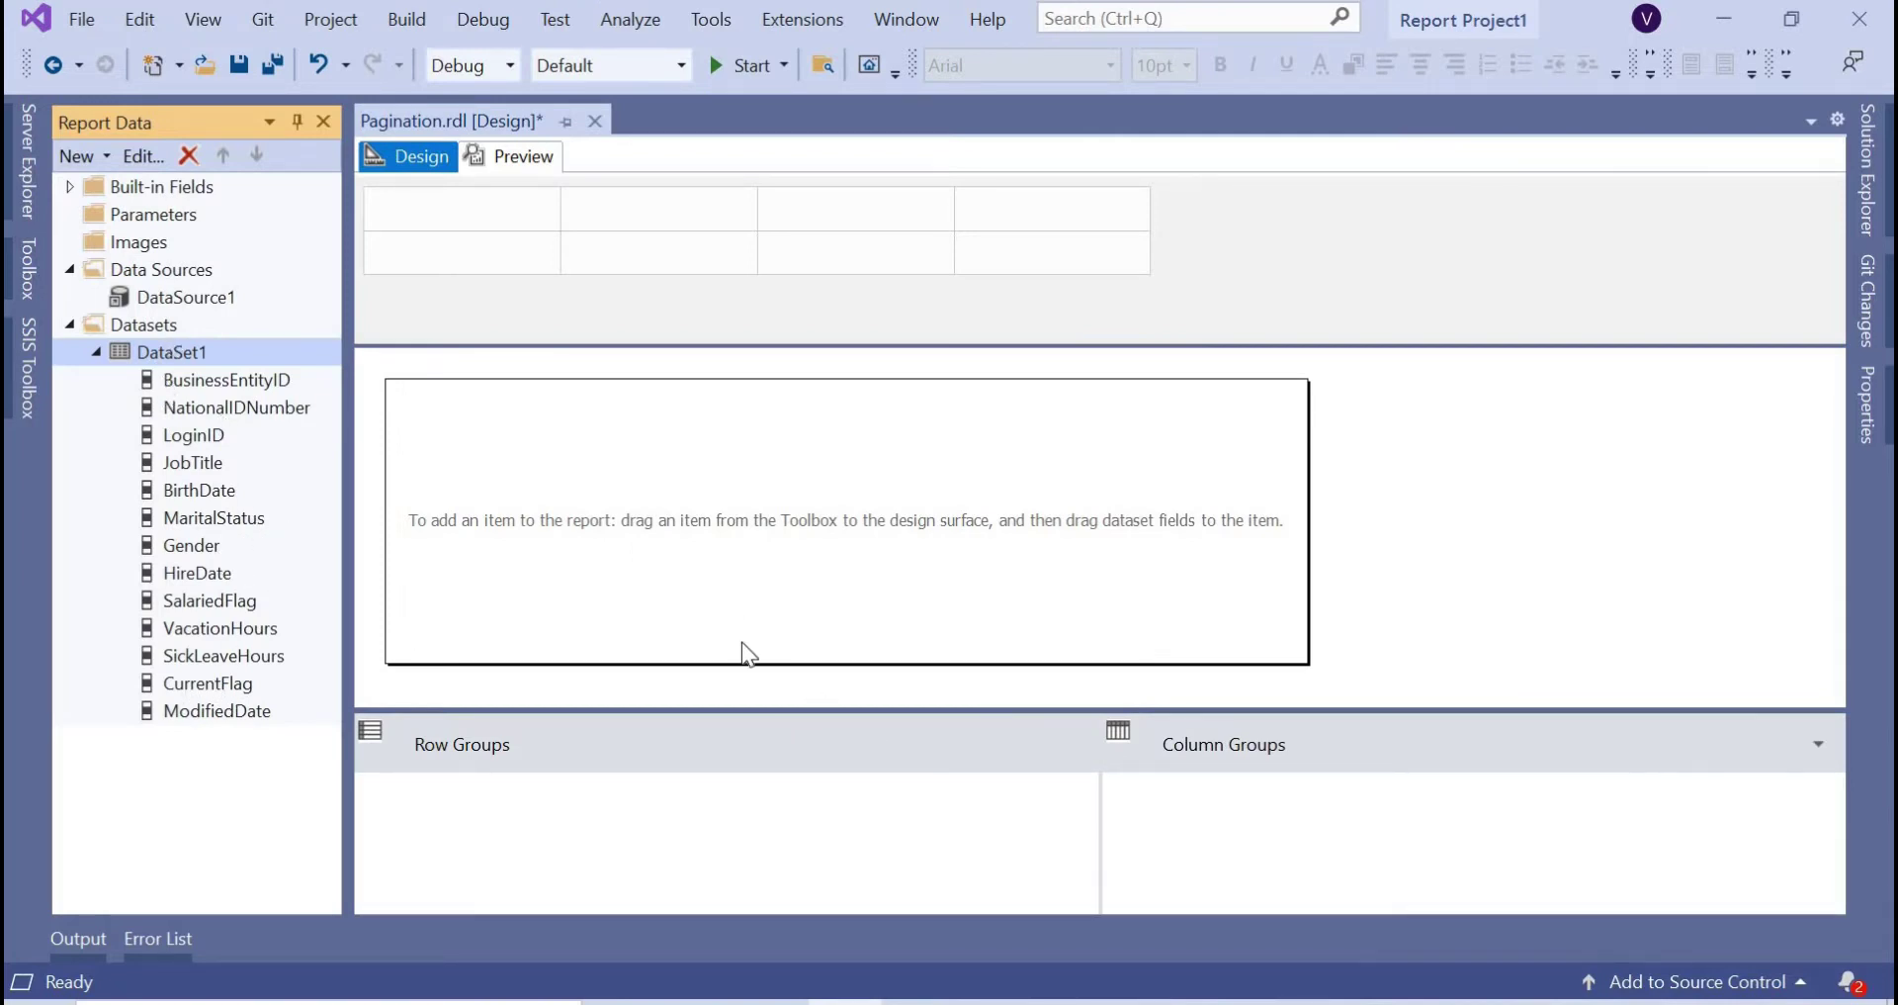
# Make the report body shorter and wider, and insert a table near its upper-left corner.
pyautogui.moveTo(733, 664); pyautogui.dragTo(717, 583)
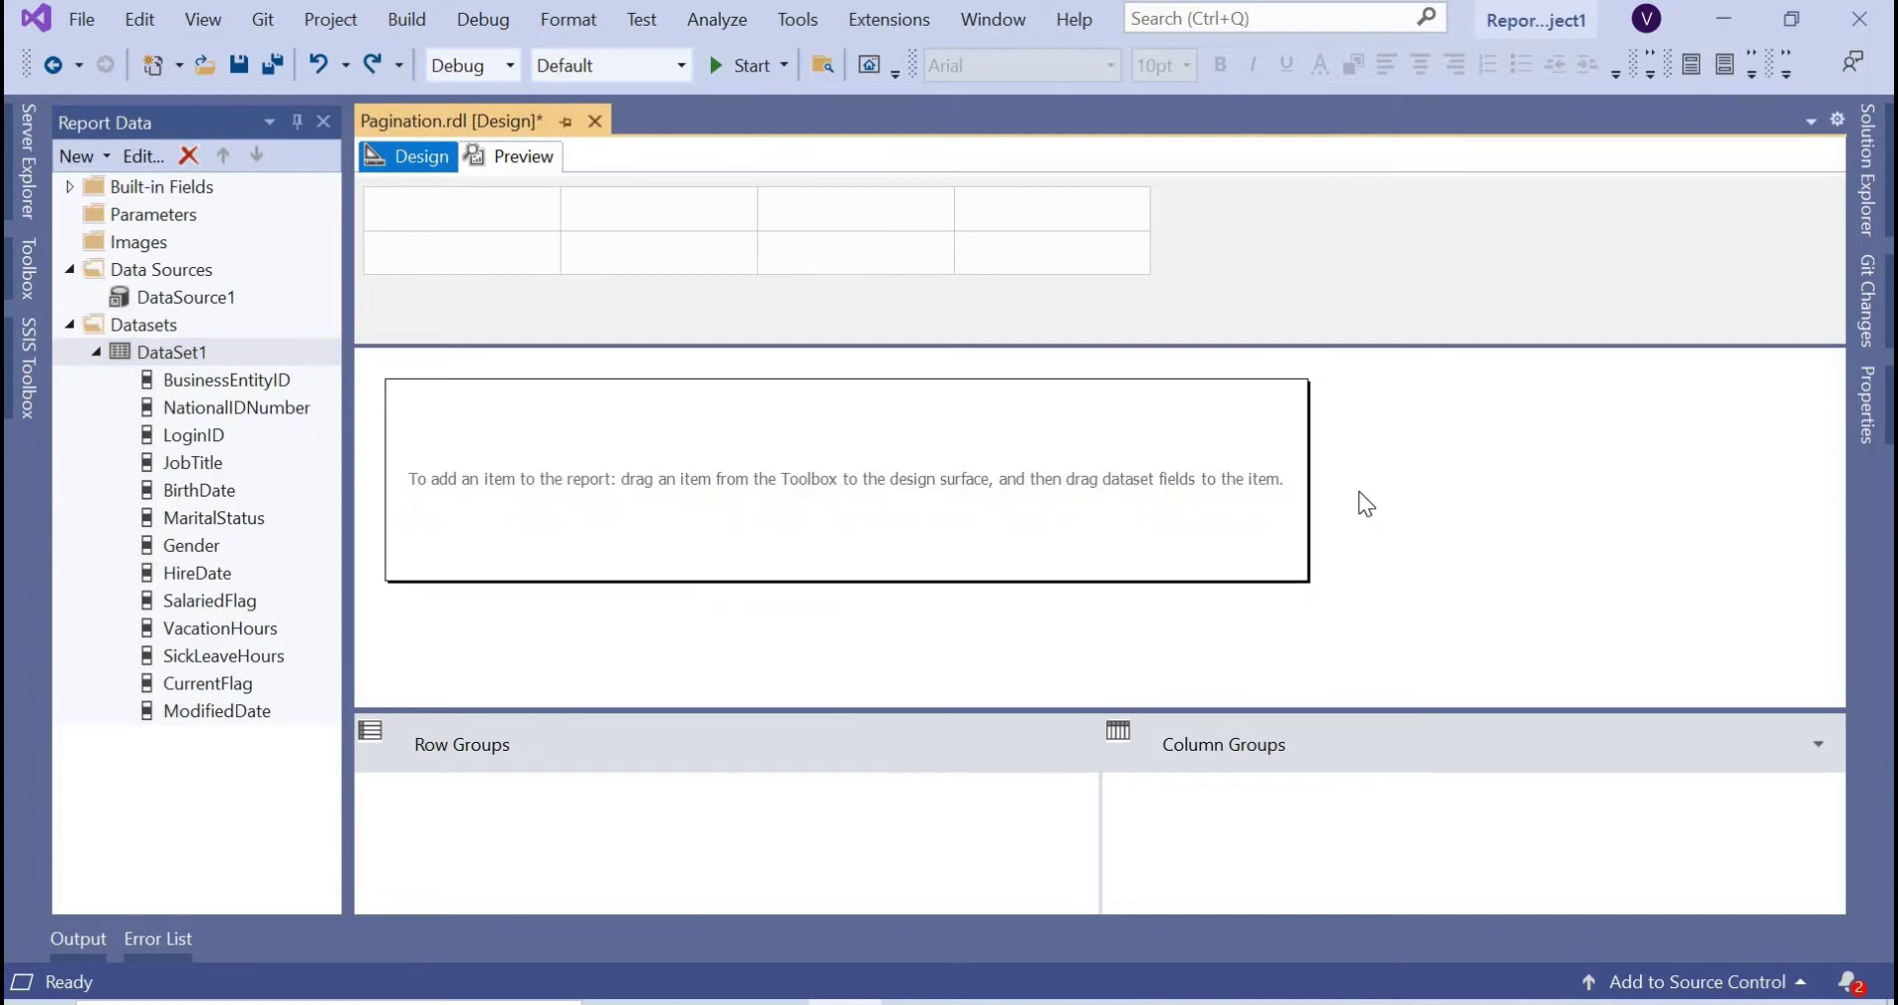
pyautogui.moveTo(1311, 476); pyautogui.dragTo(1592, 465)
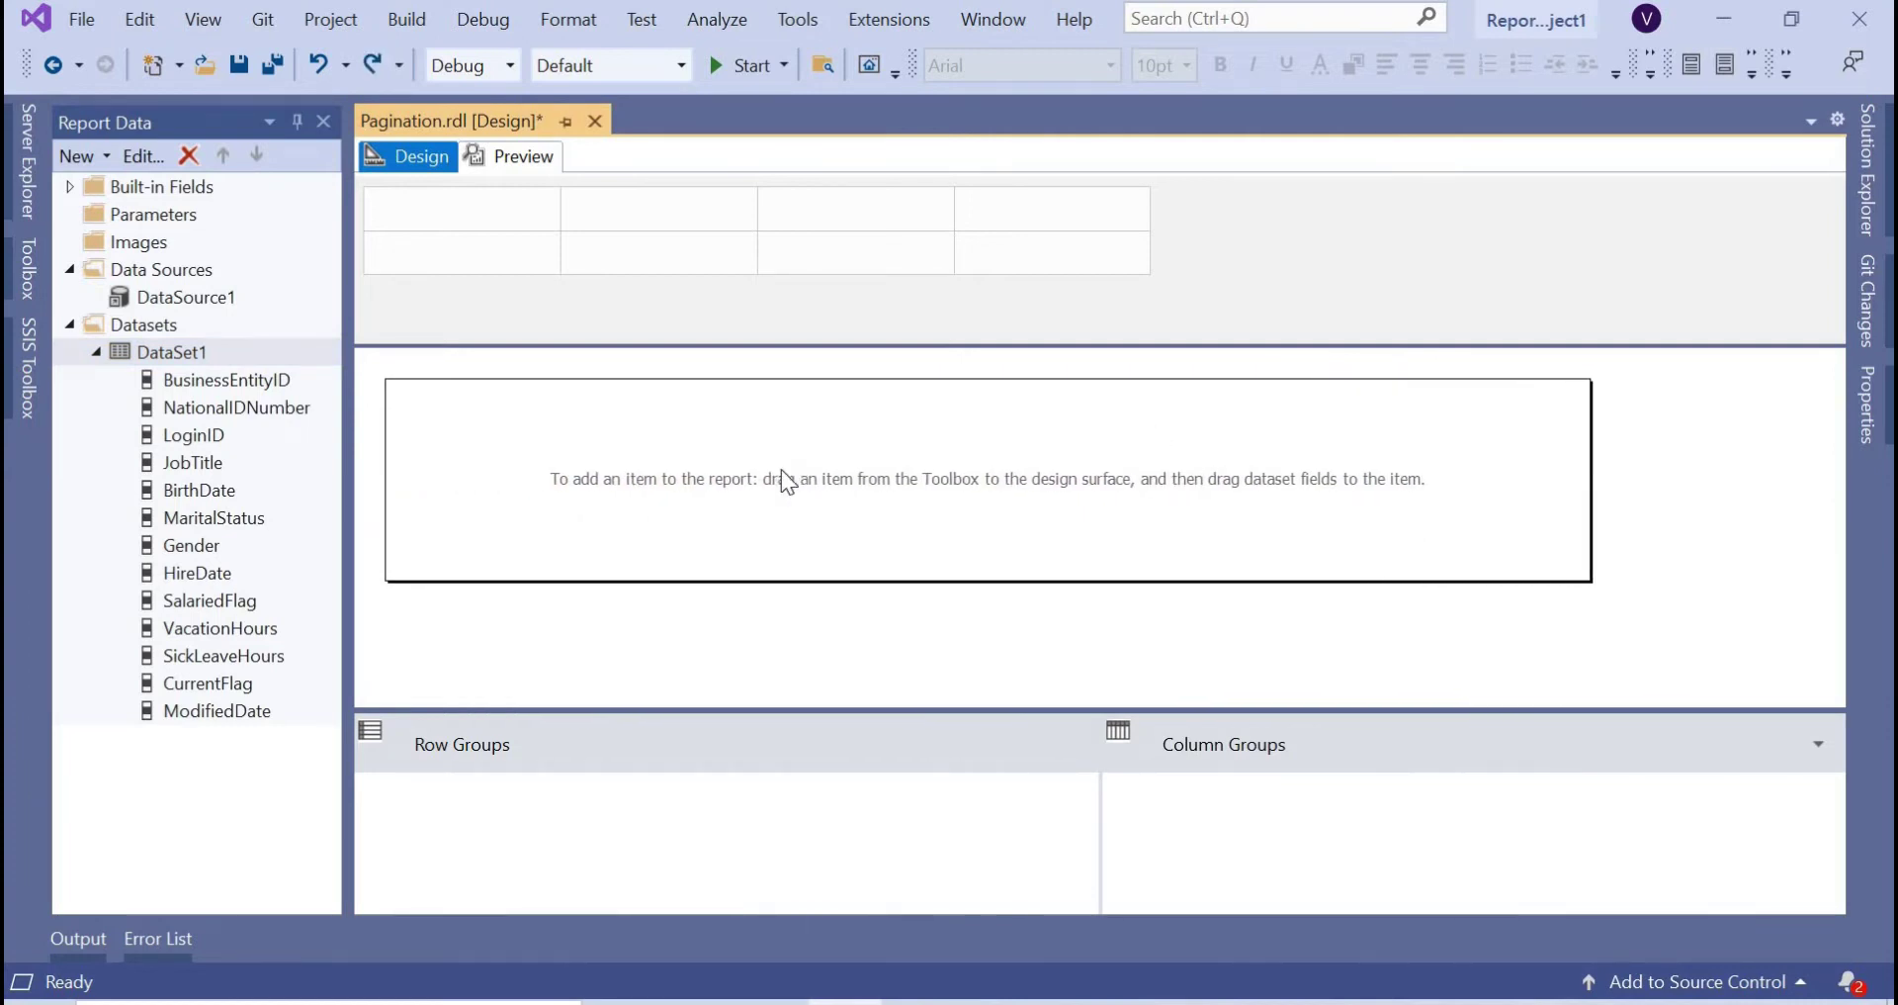
pyautogui.rightClick(485, 425)
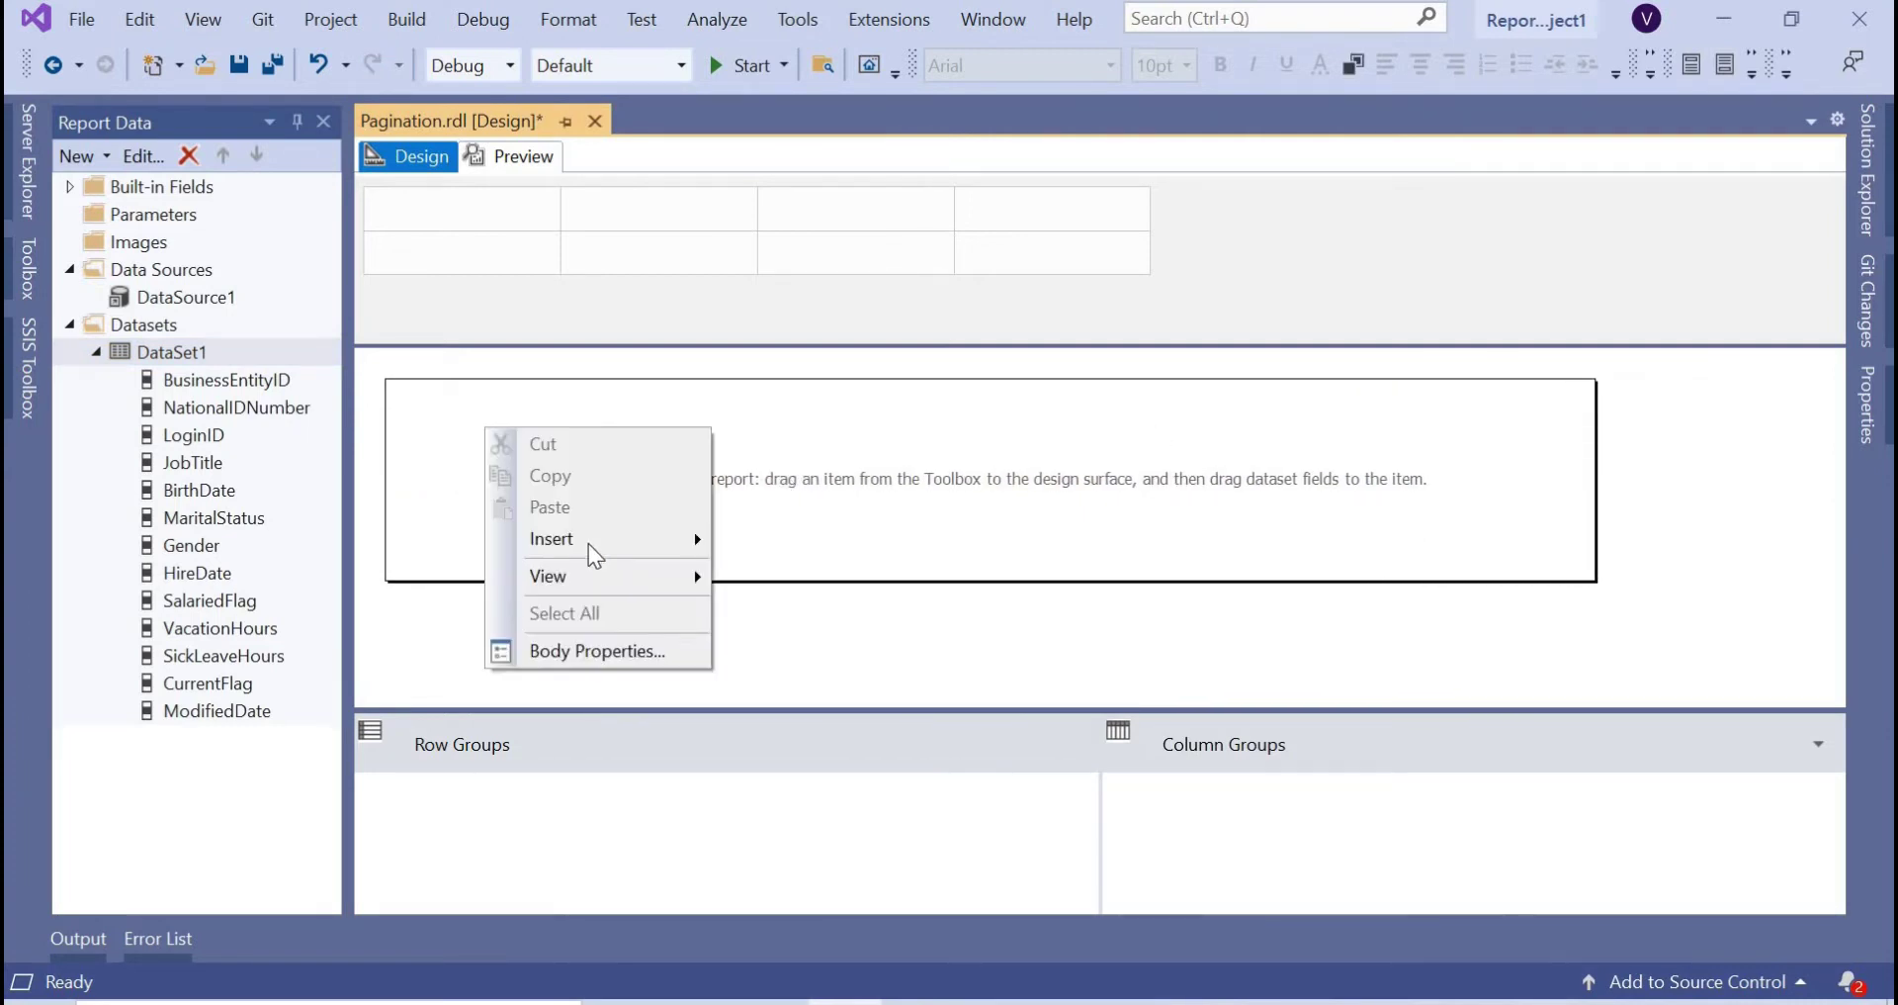
pyautogui.moveTo(590, 538)
pyautogui.press('Up')
pyautogui.press('Return')
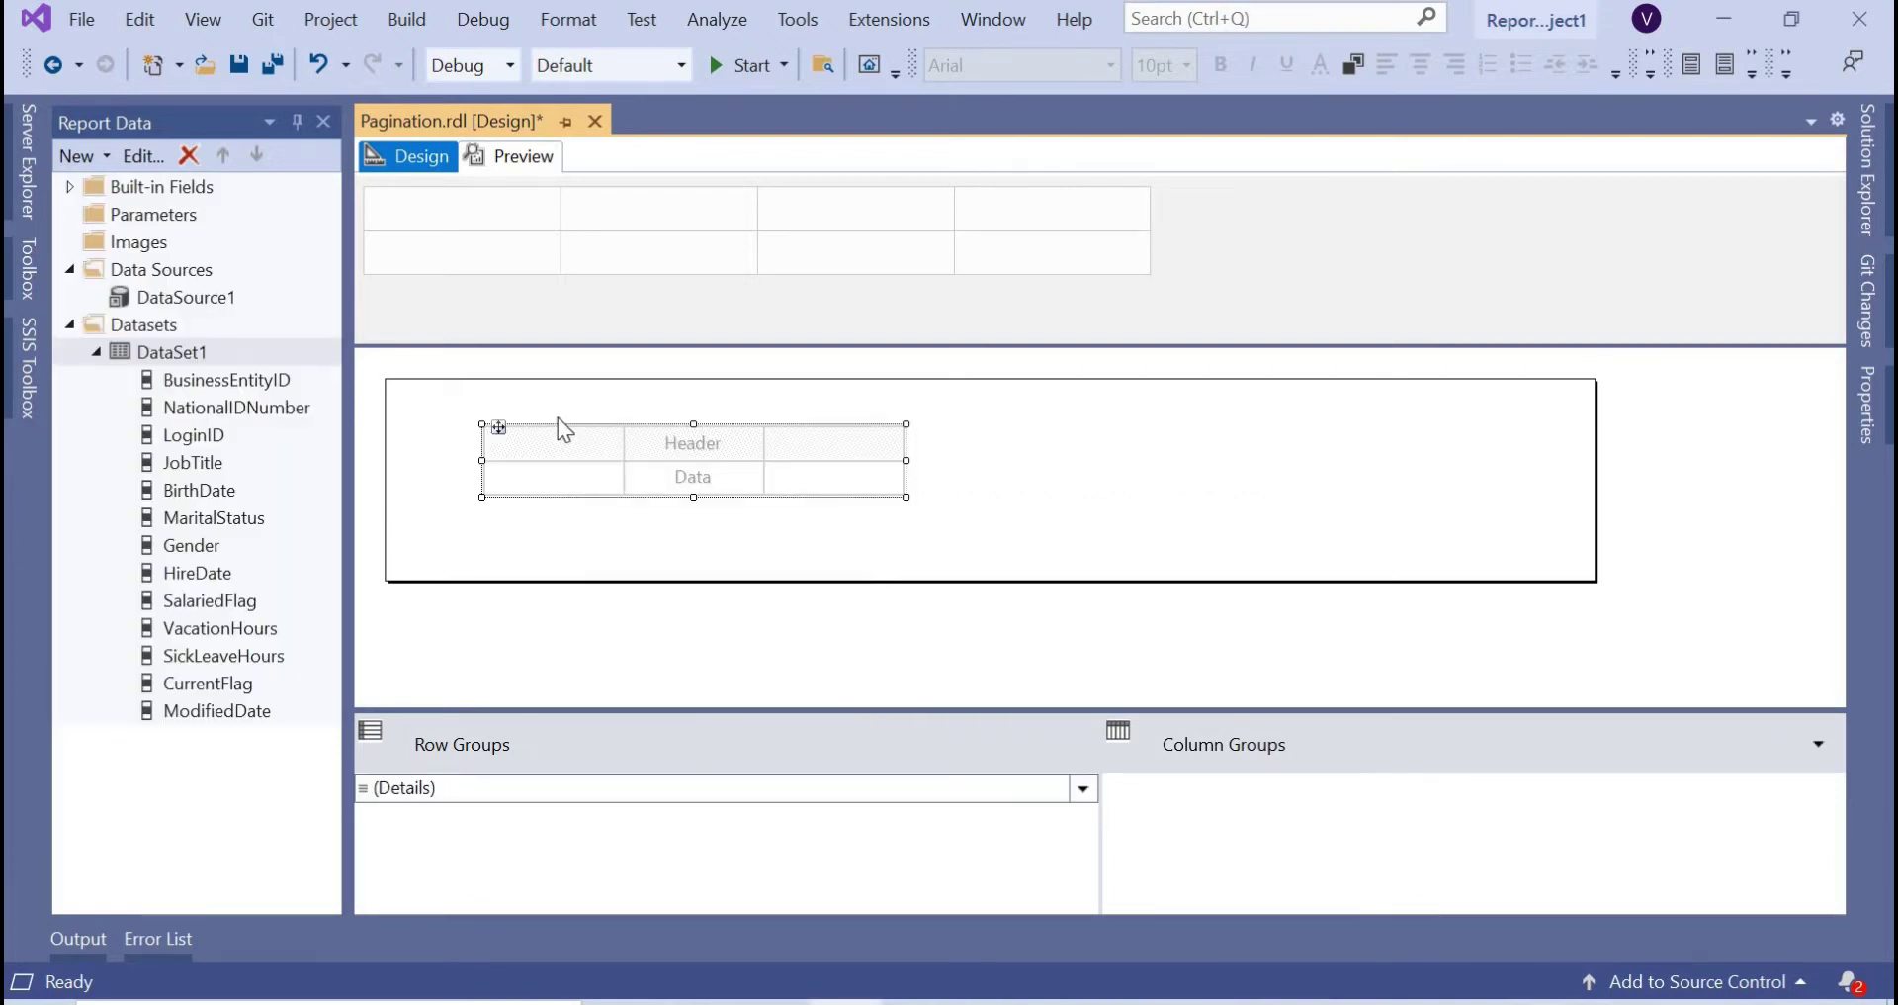
pyautogui.moveTo(499, 427); pyautogui.dragTo(479, 410)
# Fill the table's three data cells with the BusinessEntityID, NationalIDNumber and LoginID fields.
pyautogui.moveTo(242, 381); pyautogui.dragTo(549, 457)
pyautogui.moveTo(246, 409); pyautogui.dragTo(653, 454)
pyautogui.moveTo(197, 437); pyautogui.dragTo(833, 453)
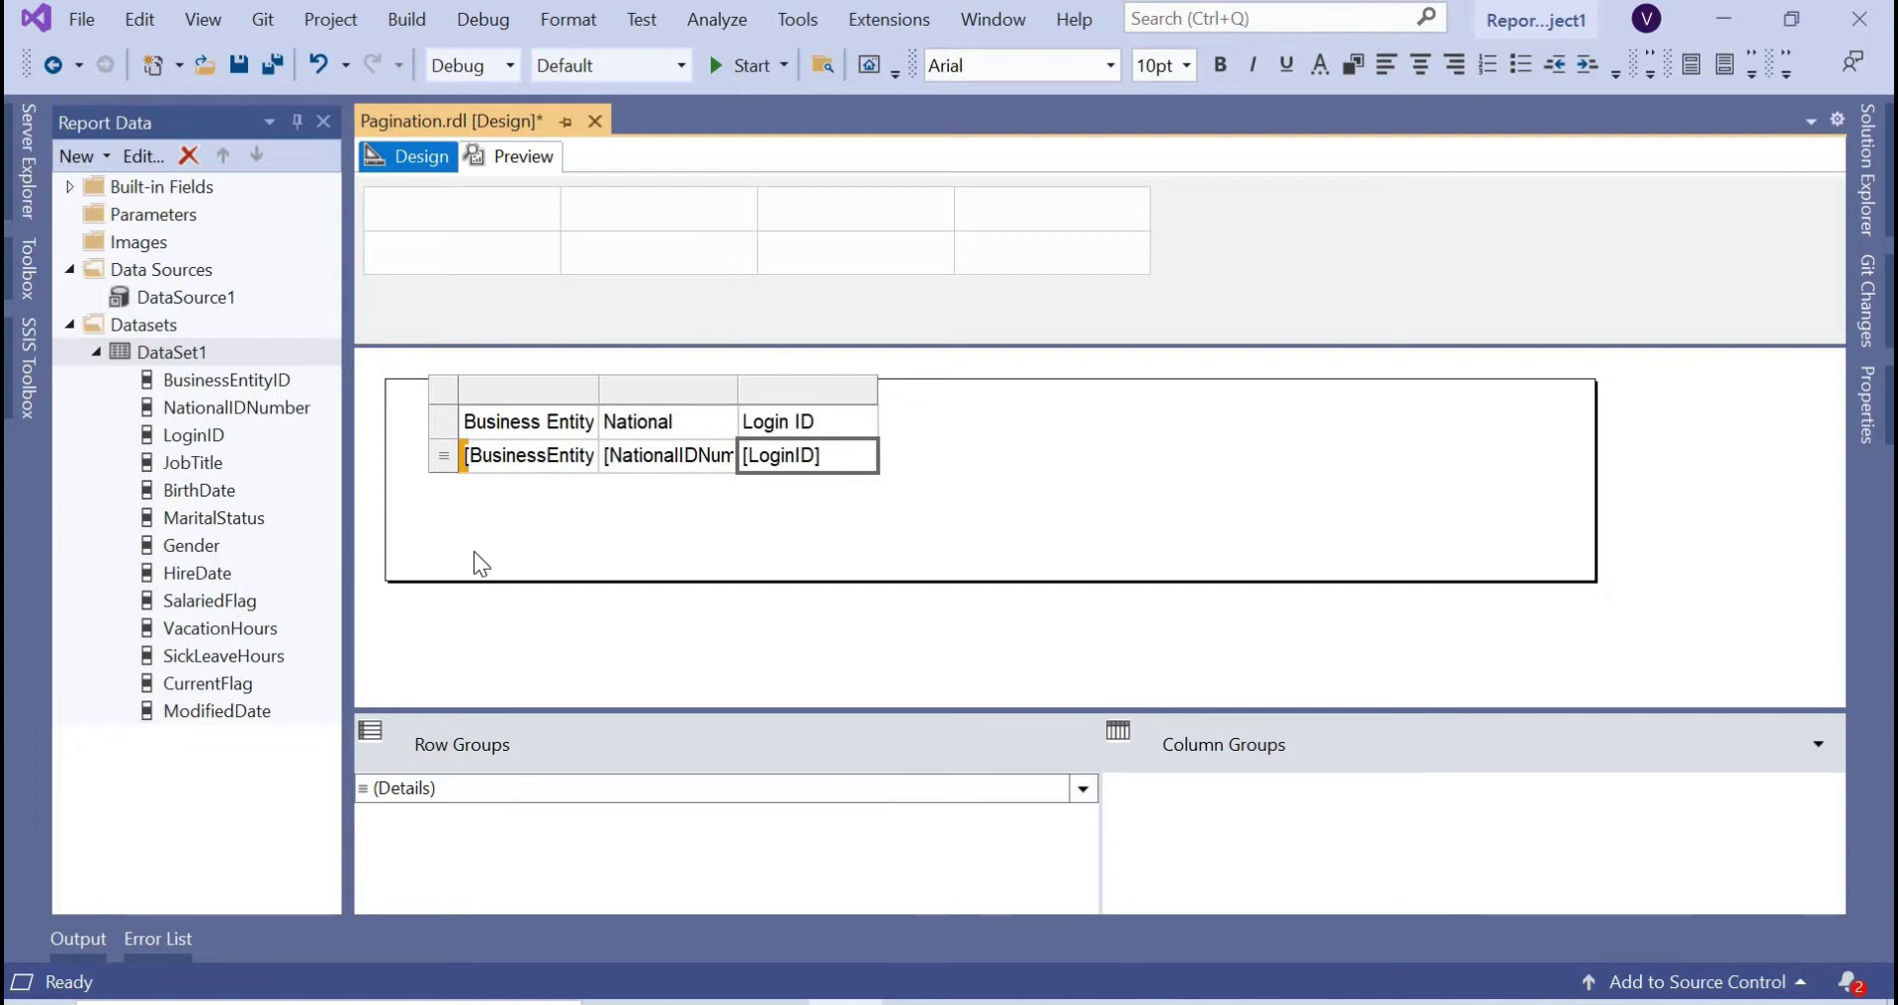
# Add a table column to the right of Login ID and fill it with the BirthDate field.
pyautogui.click(799, 390)
pyautogui.rightClick(806, 400)
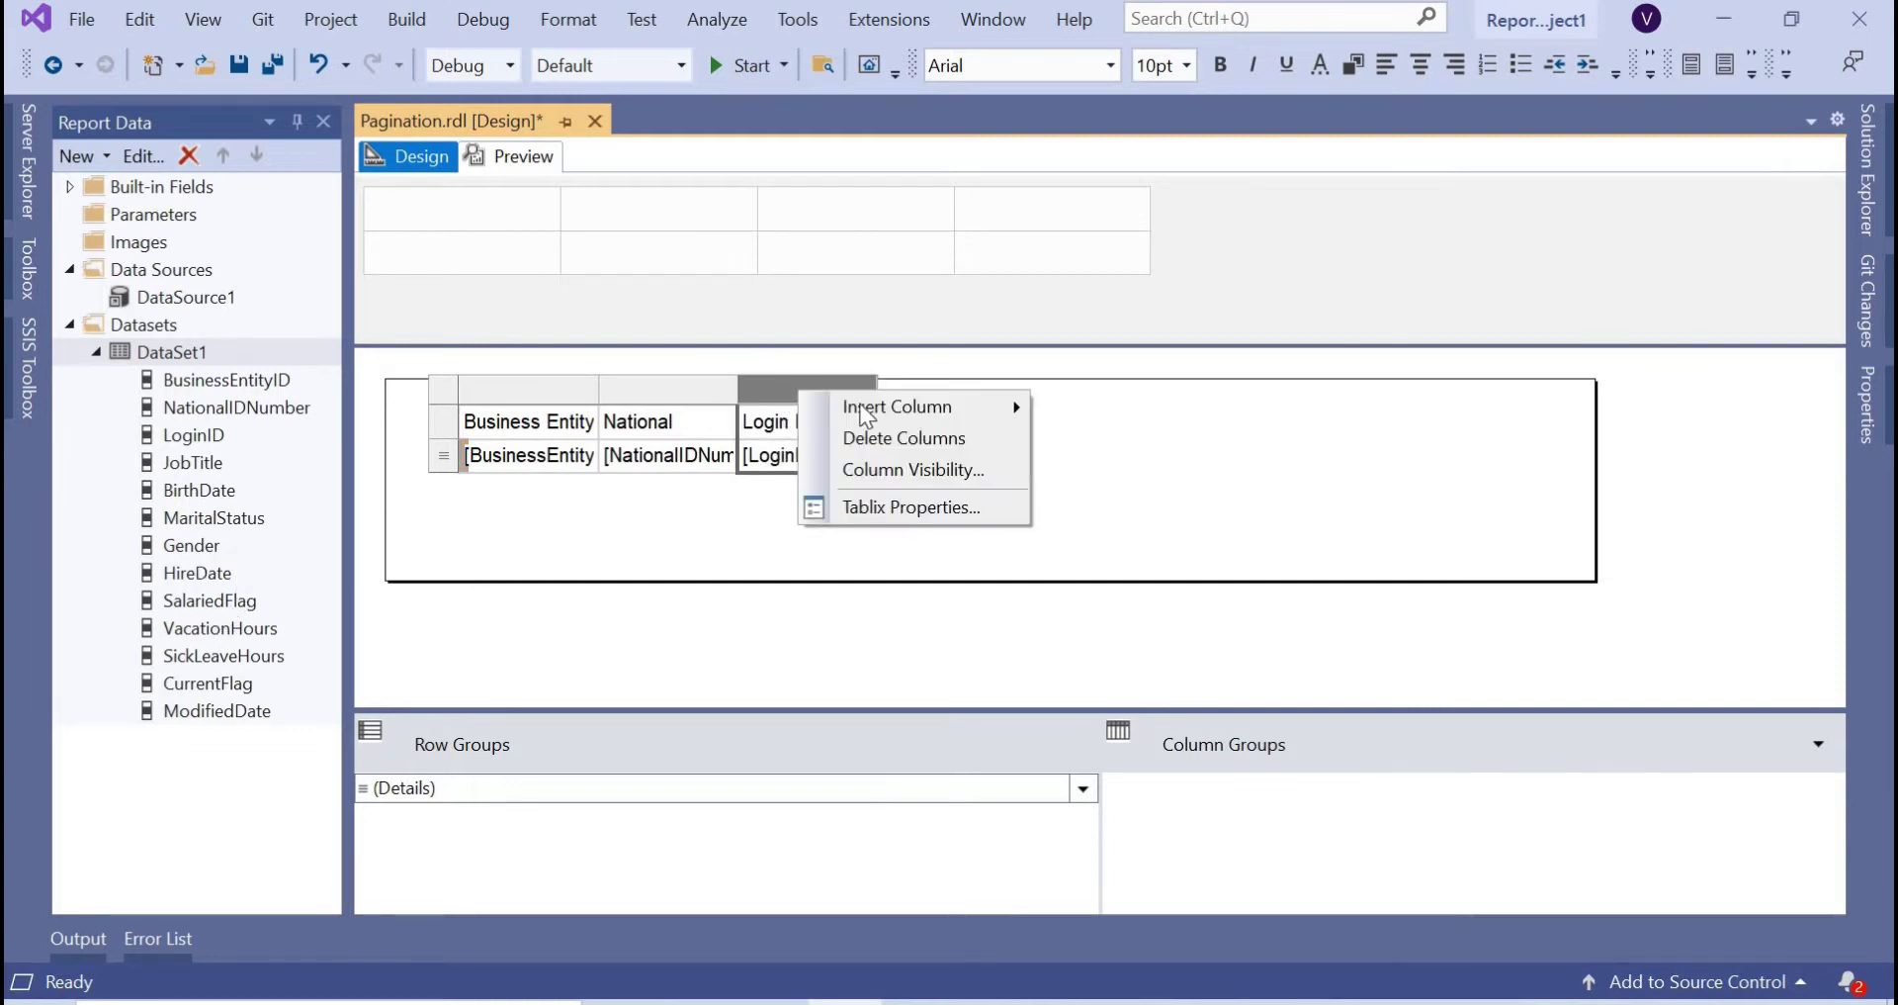
pyautogui.click(1127, 449)
pyautogui.moveTo(198, 492); pyautogui.dragTo(915, 457)
# Add a table column to the right of Birth Date and fill it with the JobTitle field.
pyautogui.rightClick(971, 396)
pyautogui.moveTo(1167, 406)
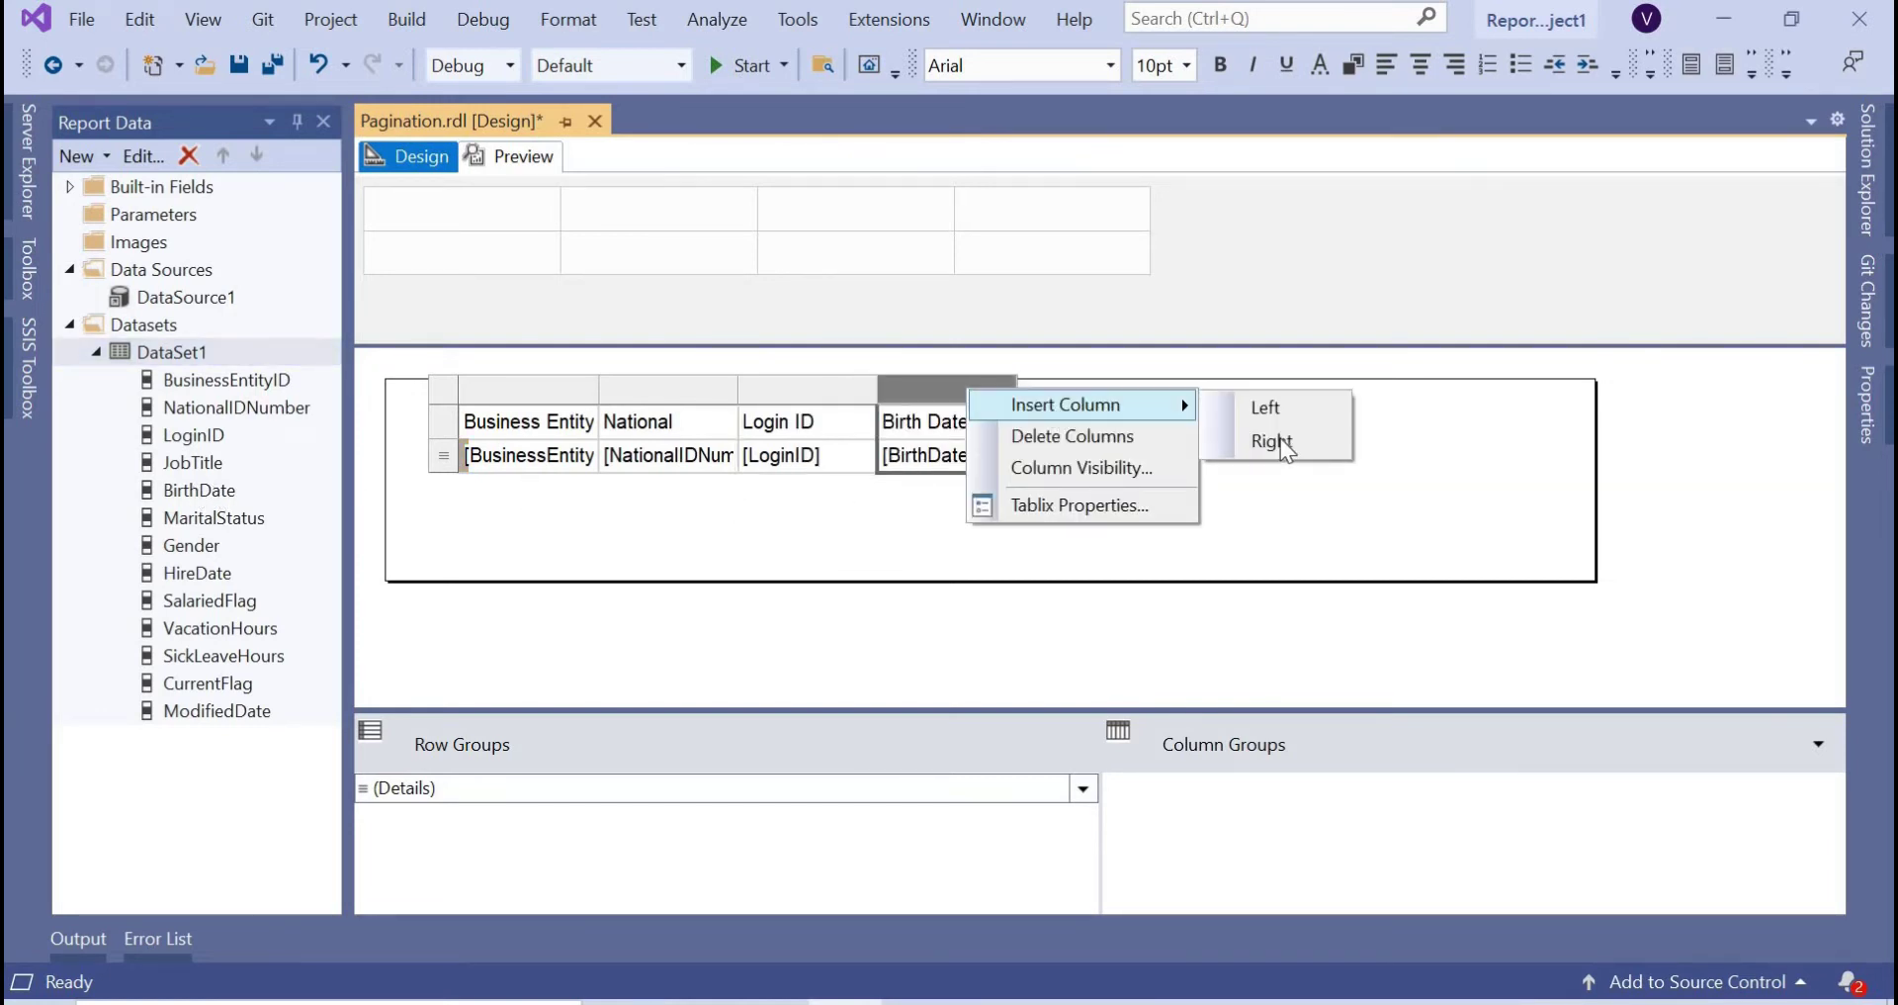
pyautogui.click(1276, 436)
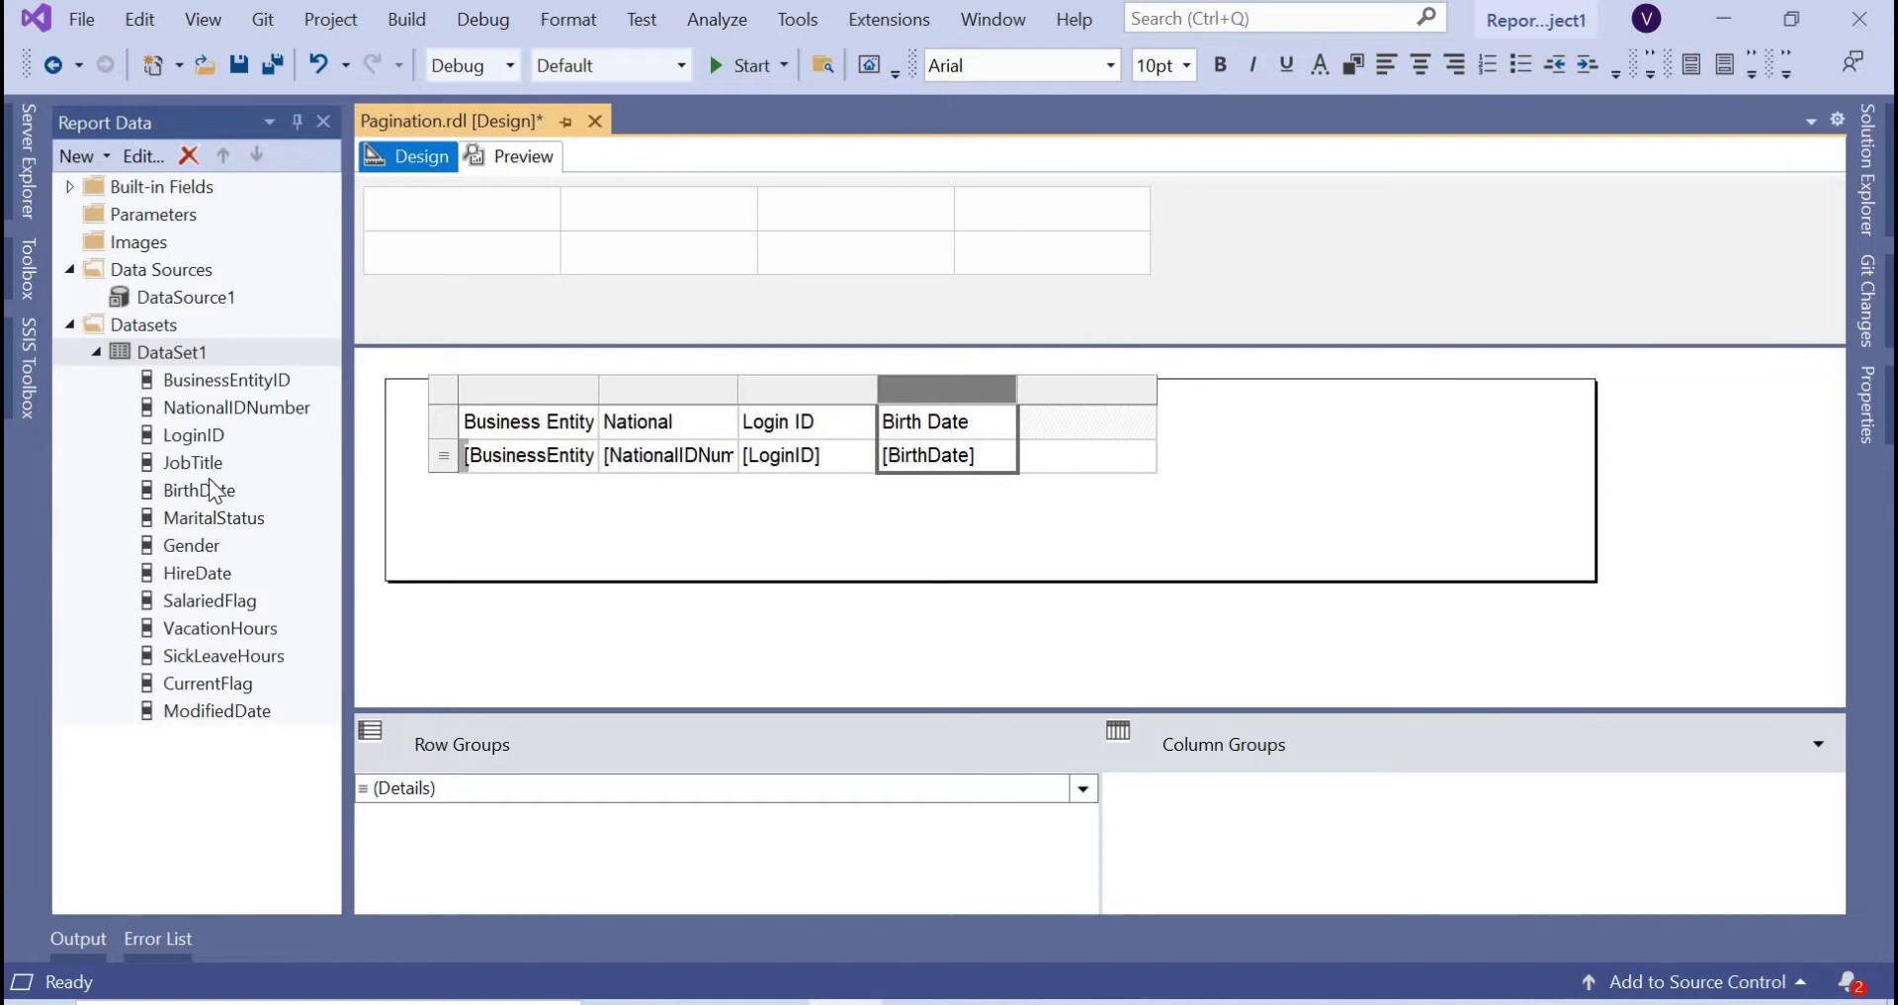
pyautogui.moveTo(220, 491); pyautogui.dragTo(1259, 441)
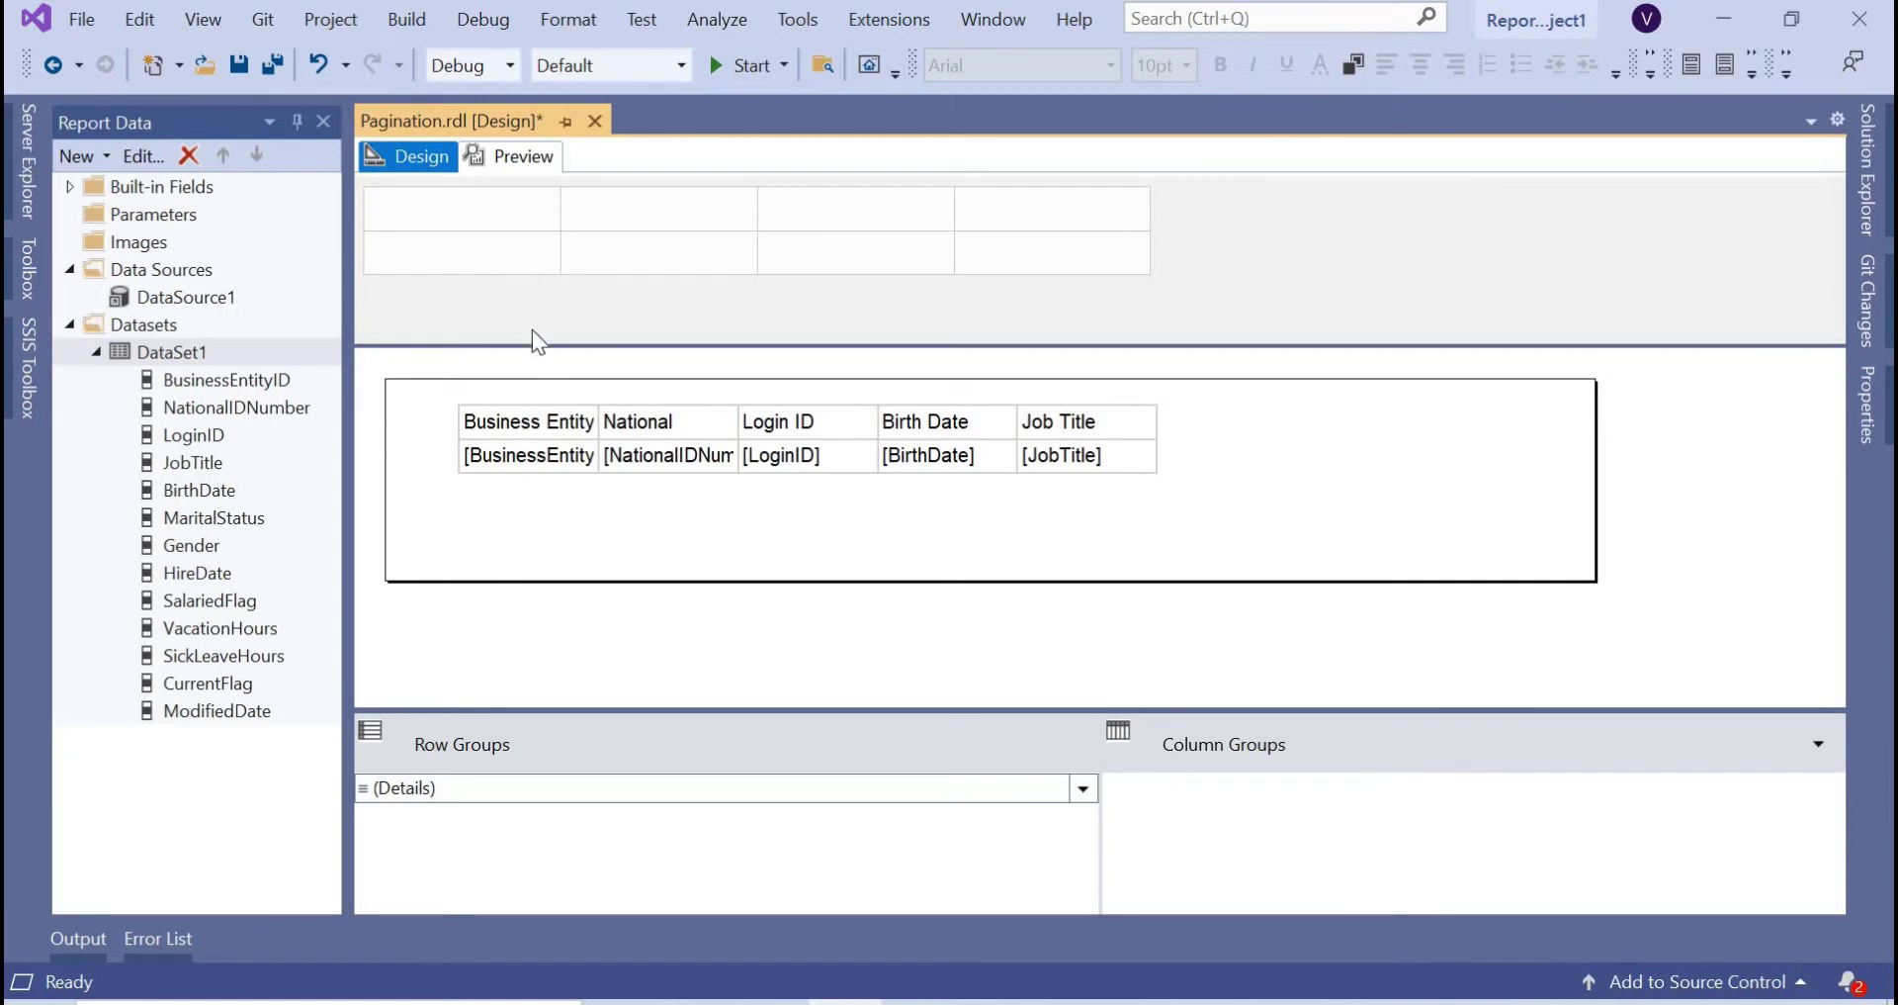
# Preview the report and examine how many employee rows fit on page 1.
pyautogui.click(513, 158)
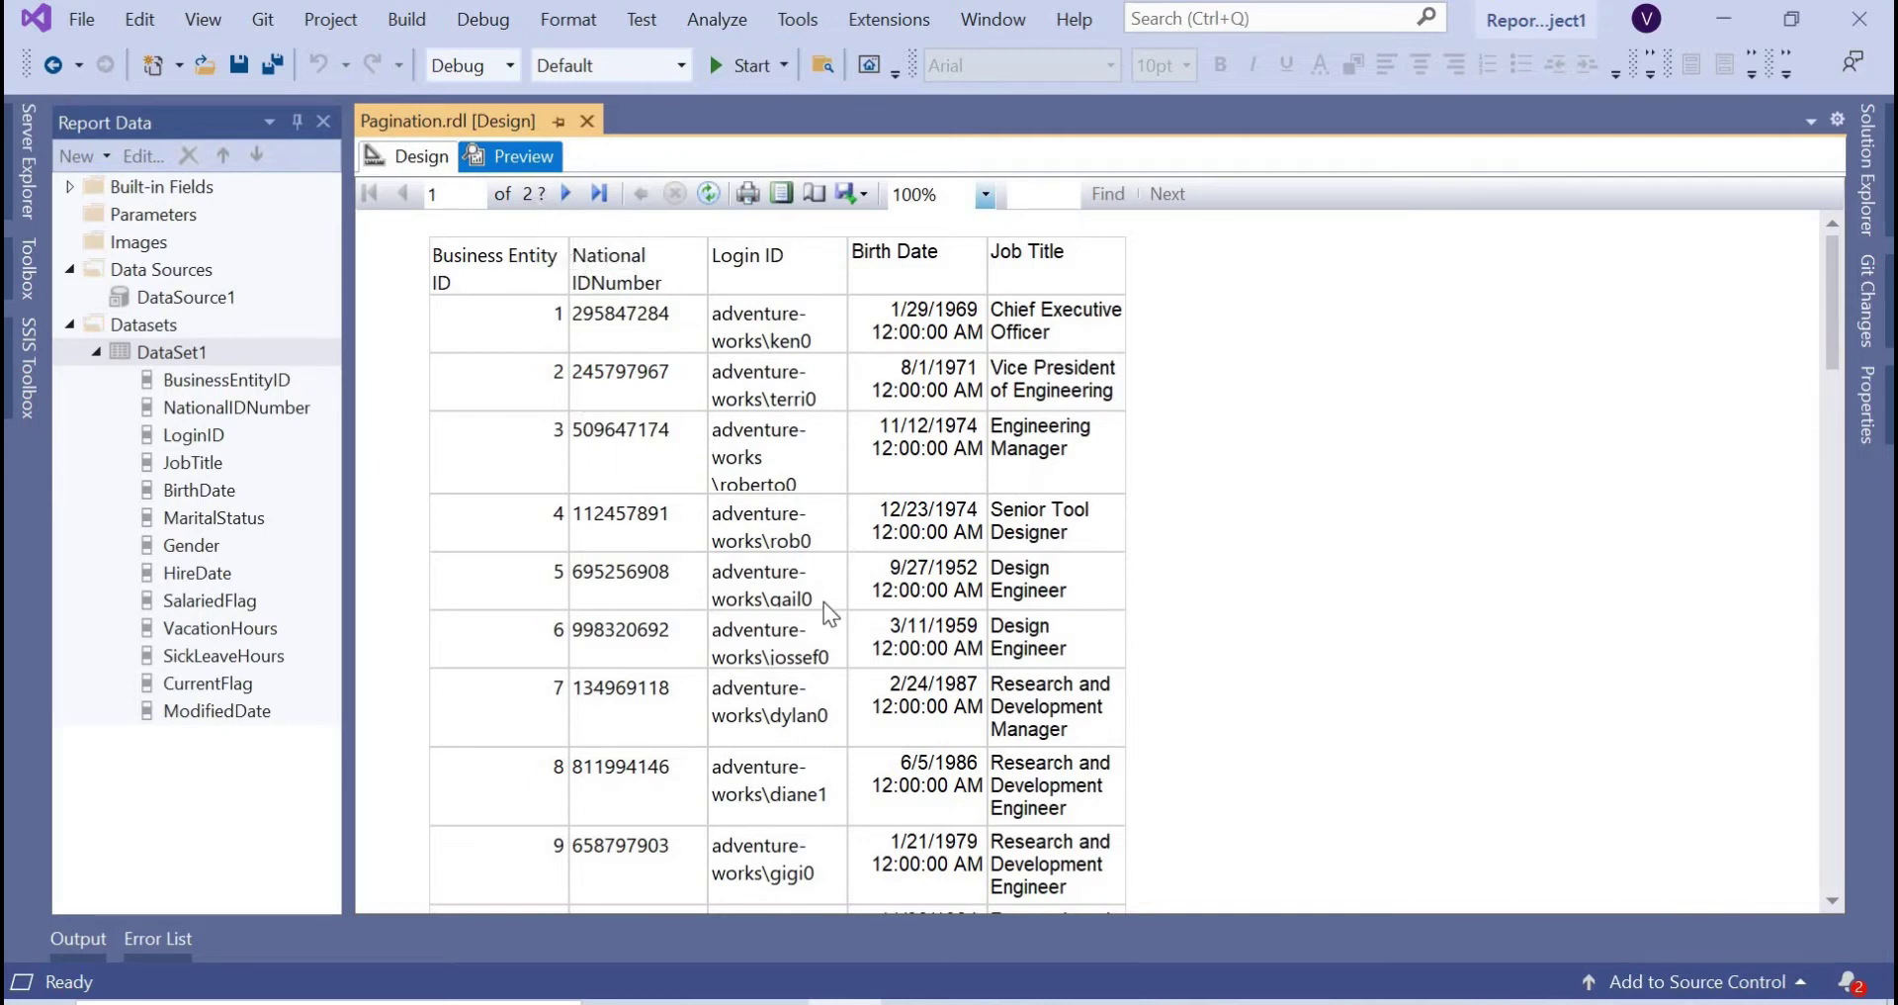
pyautogui.scroll(-12, 821, 620)
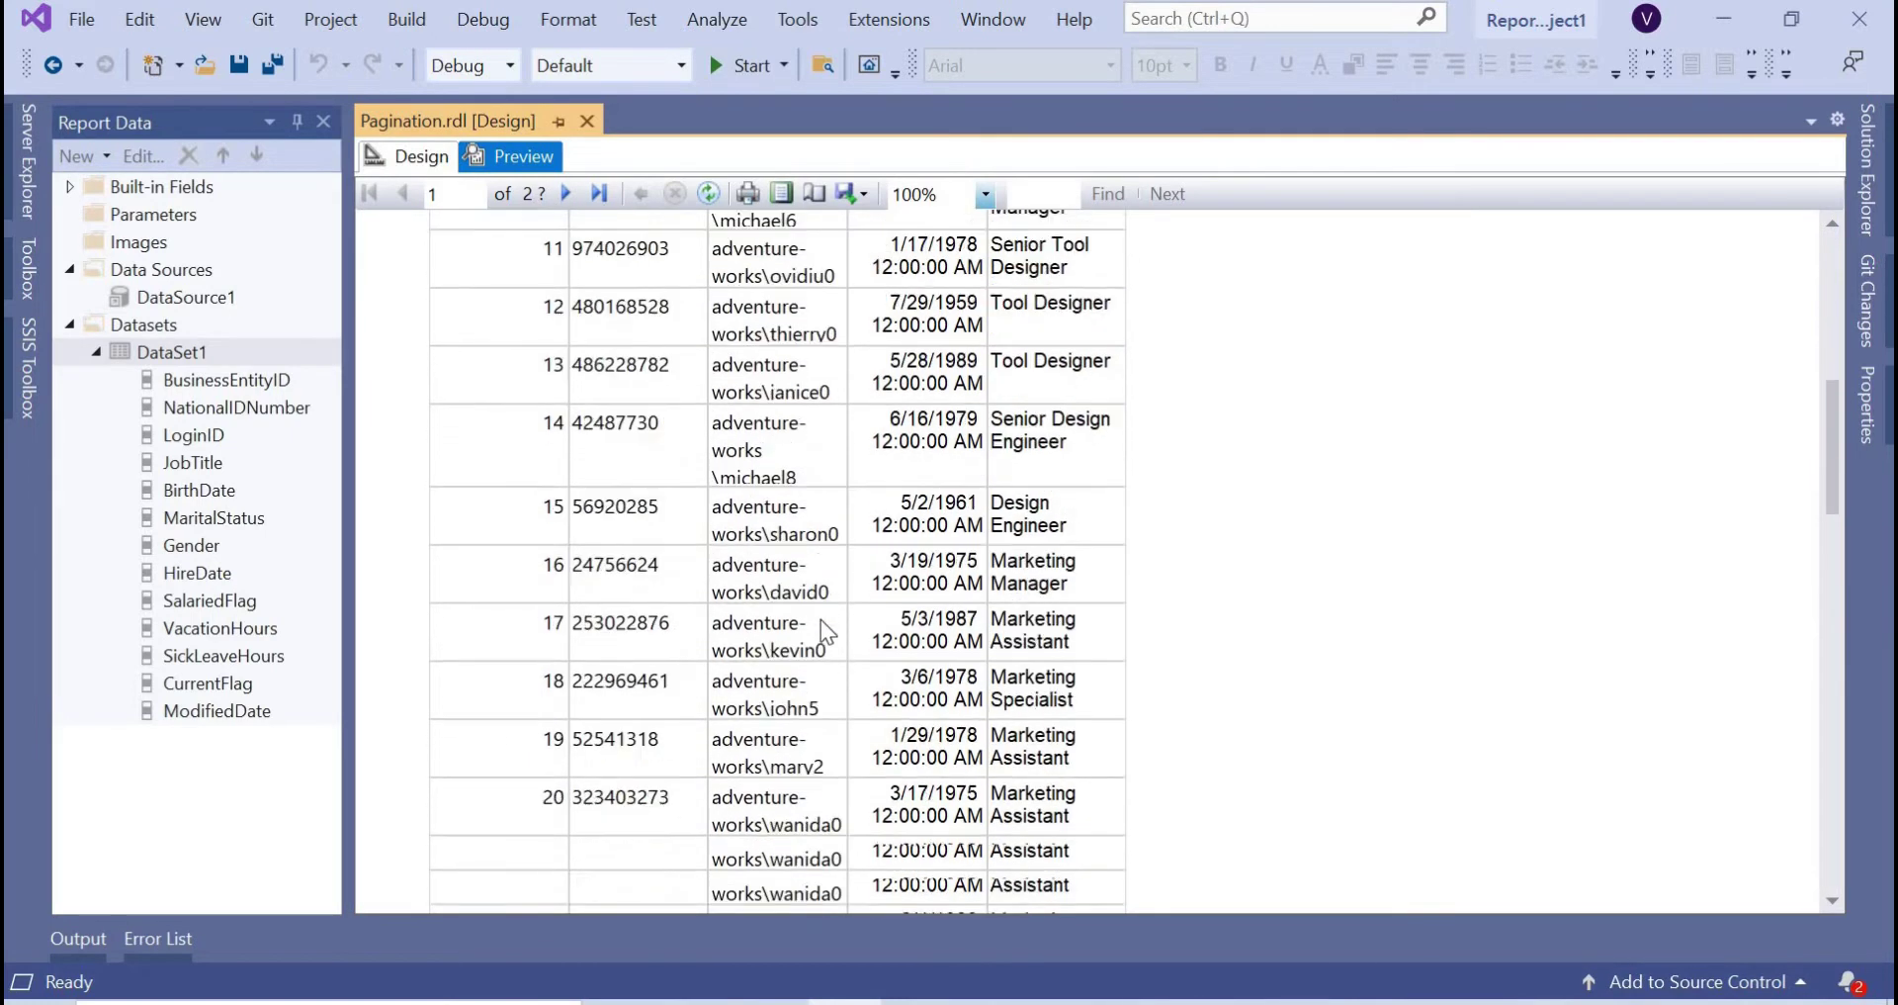
pyautogui.scroll(-10, 821, 620)
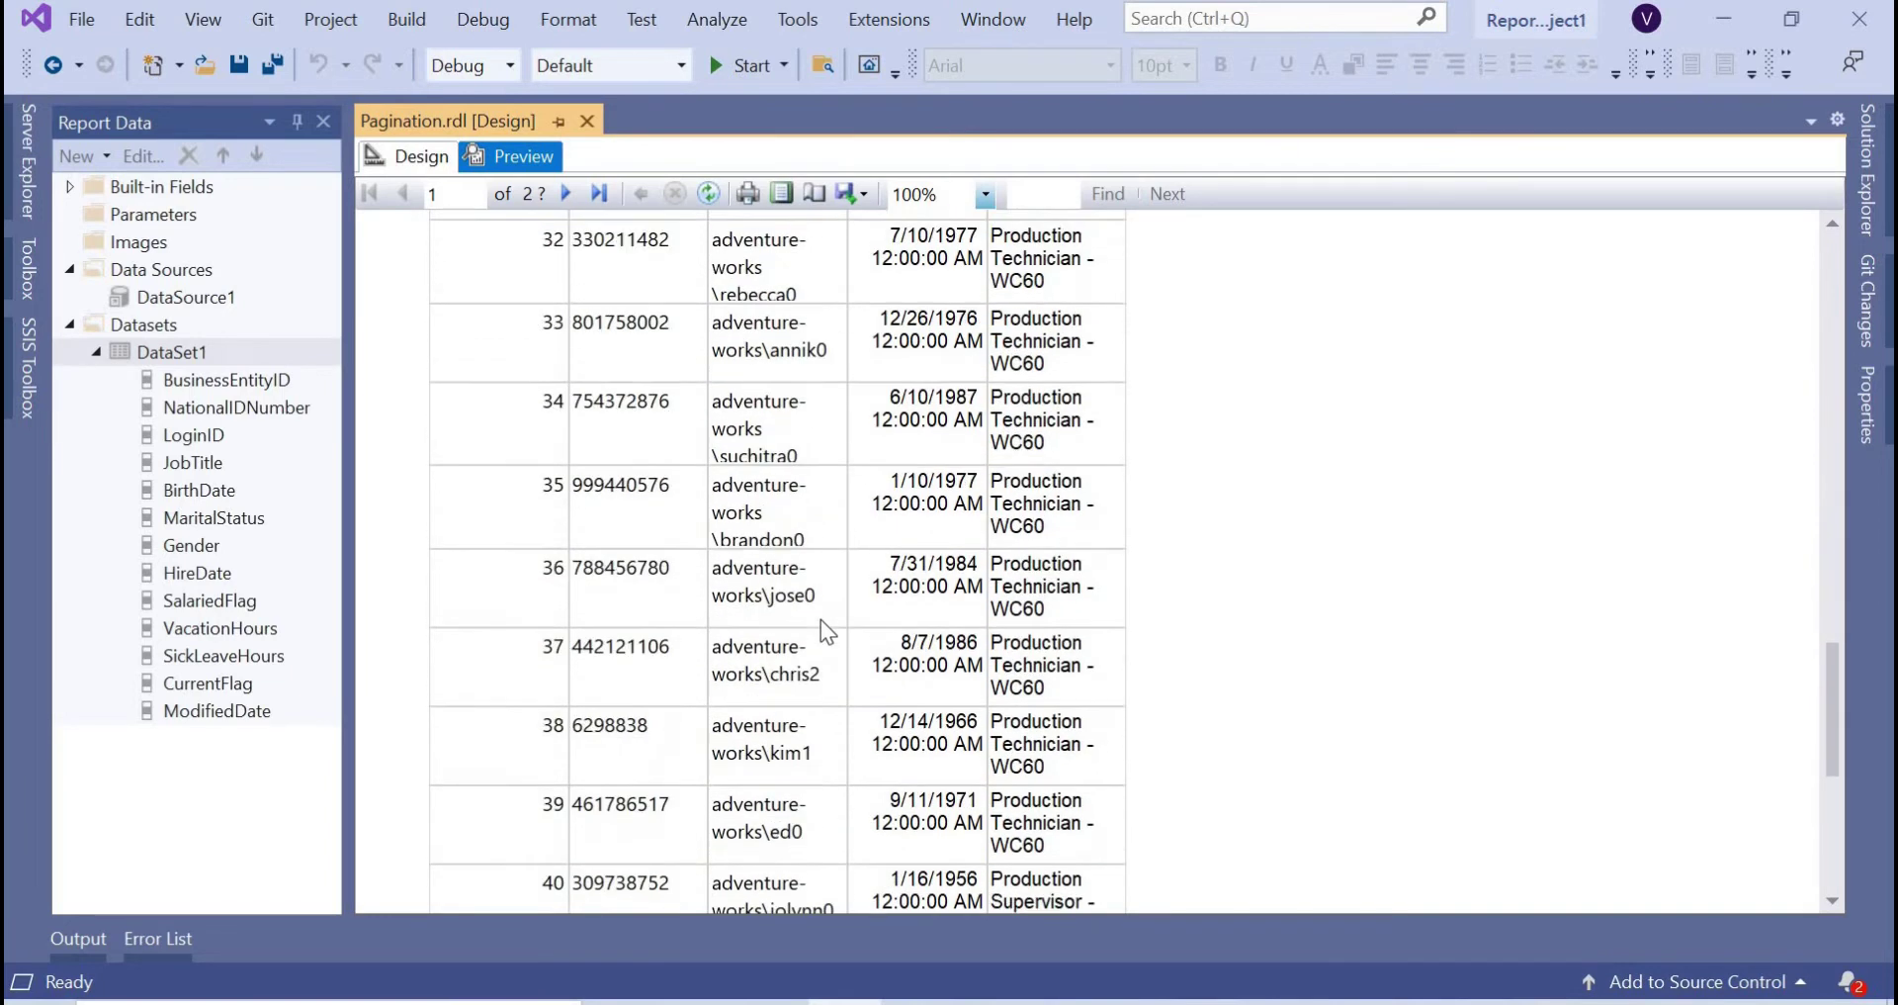
pyautogui.scroll(-5, 821, 621)
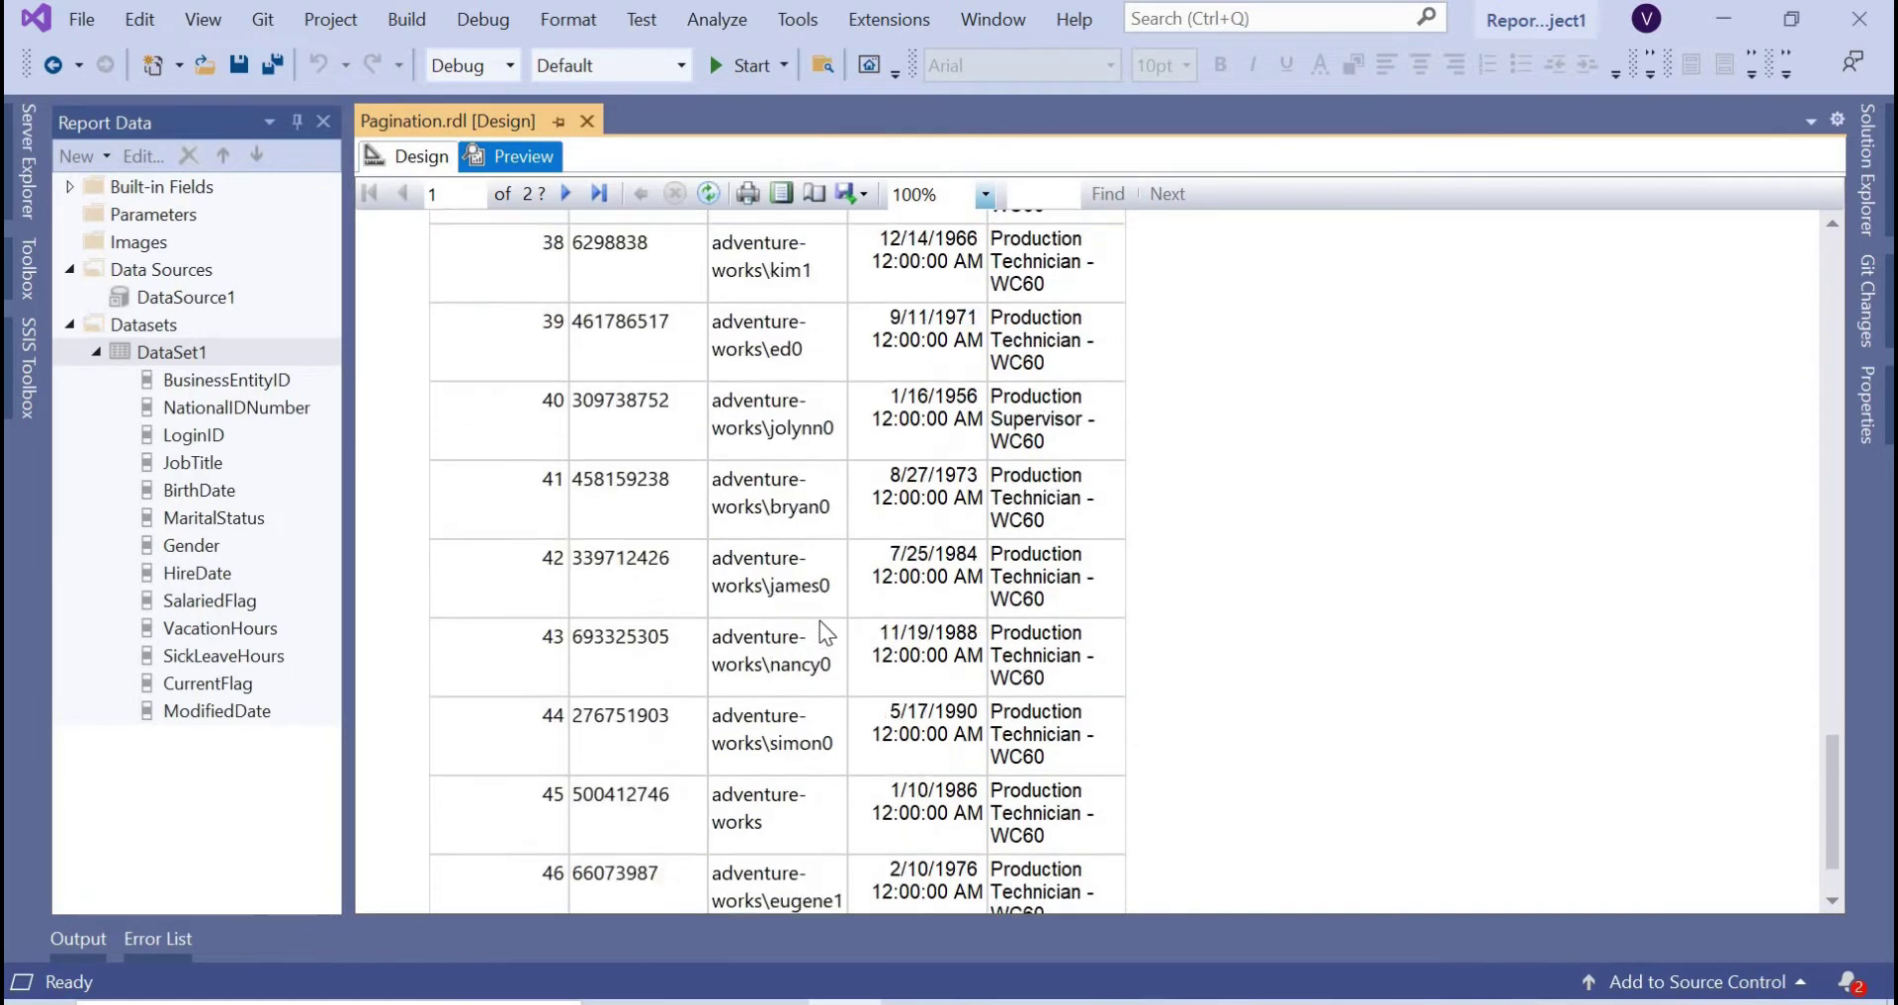
pyautogui.scroll(-7, 821, 621)
pyautogui.scroll(8, 821, 621)
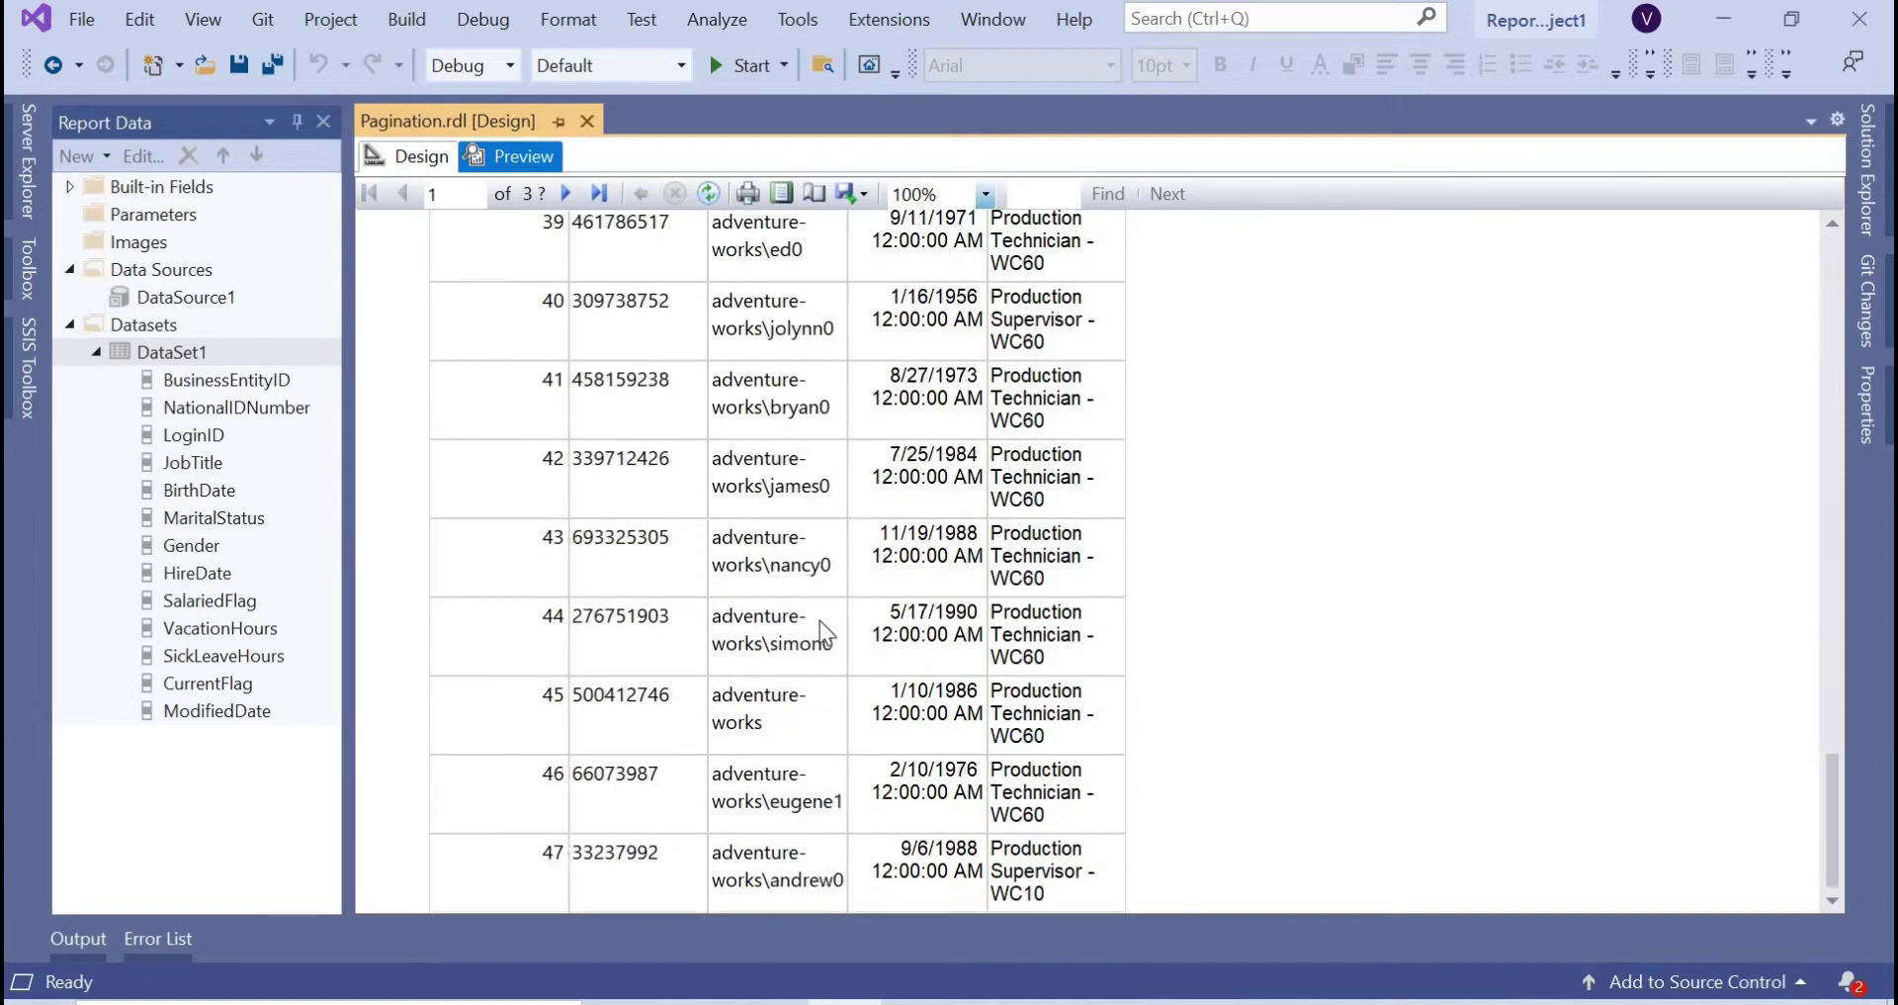
# Go on to page 2 of the report preview and examine its employee rows down to the page end.
pyautogui.scroll(-1, 696, 730)
pyautogui.scroll(-12, 698, 573)
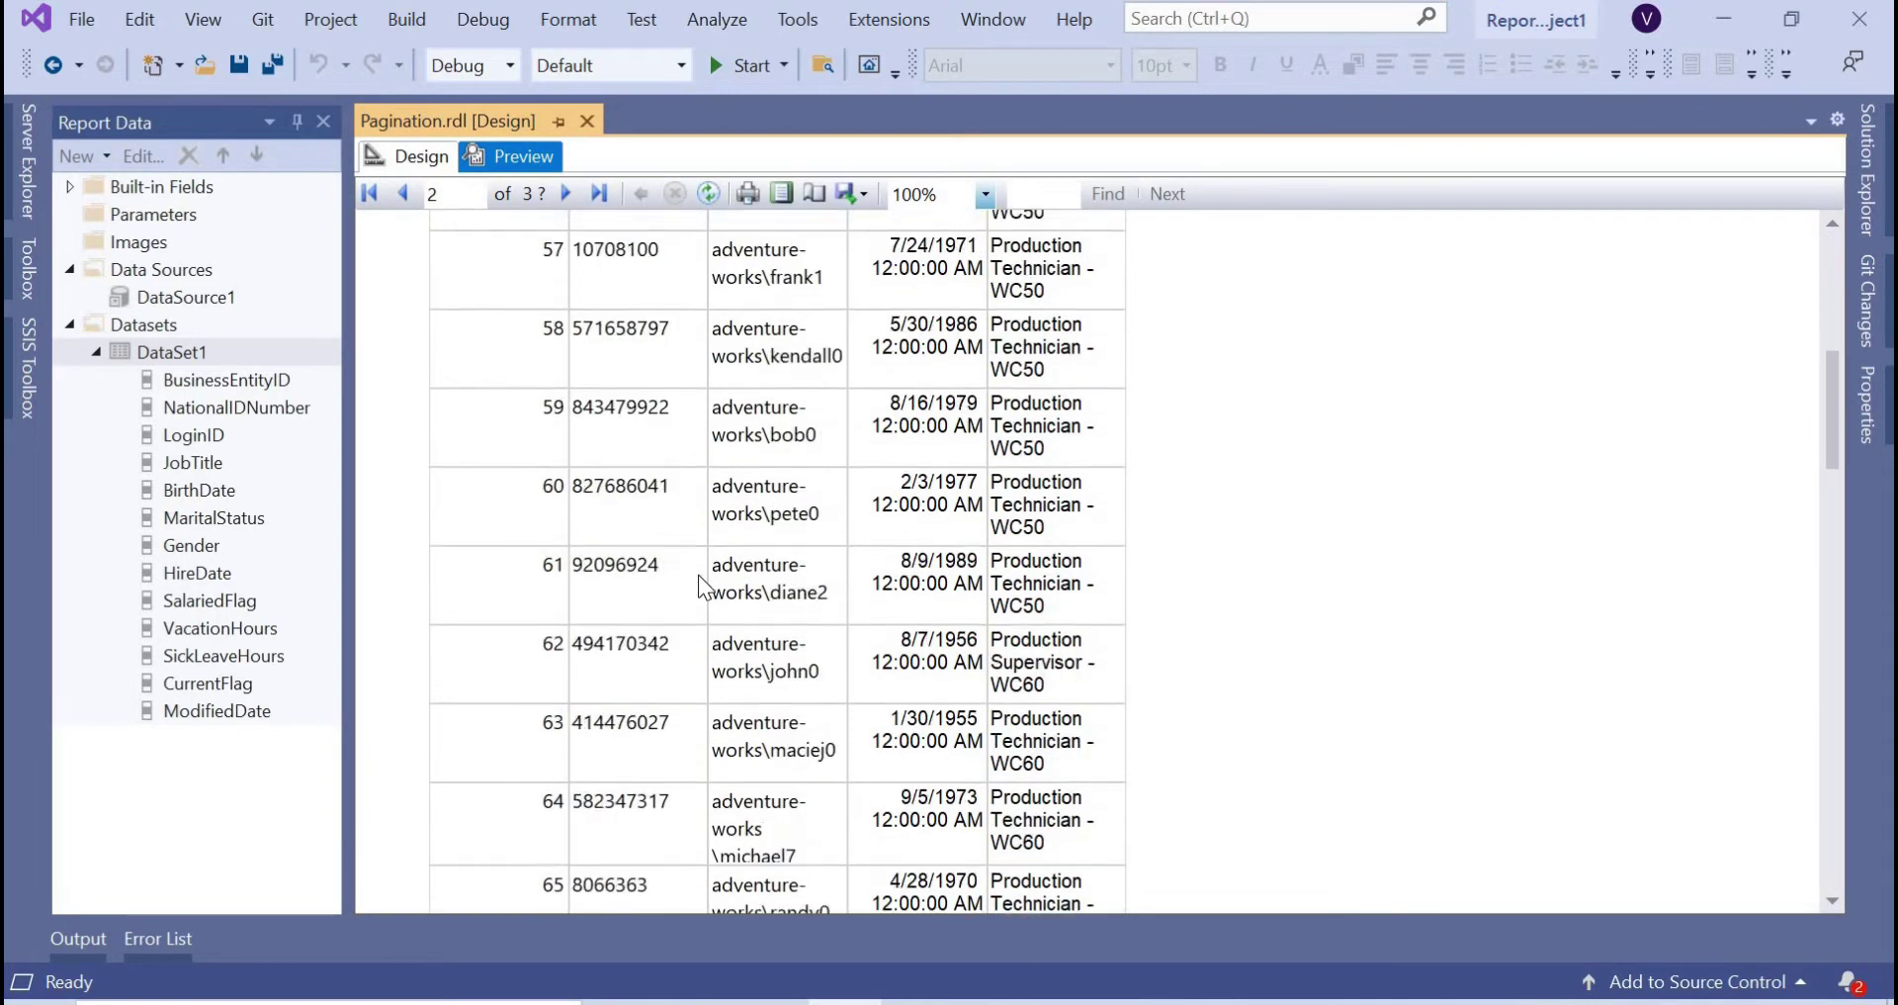
pyautogui.scroll(-12, 699, 574)
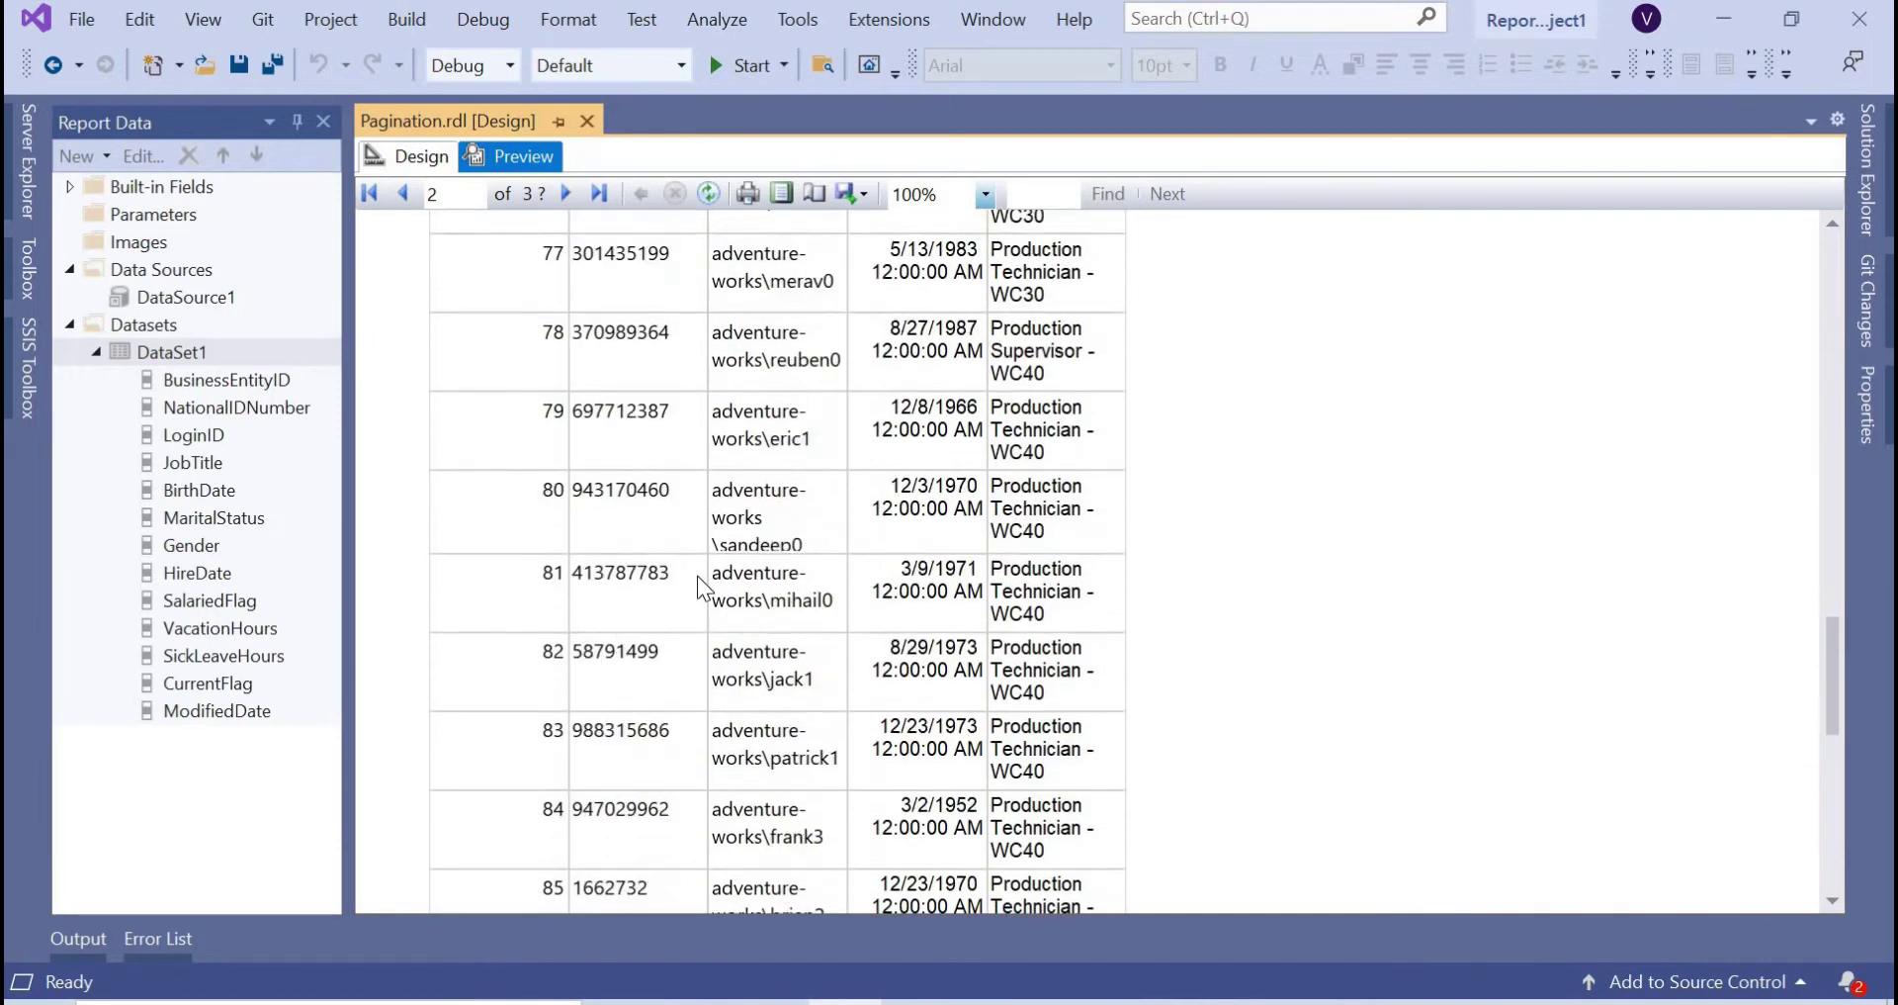
pyautogui.scroll(-1, 697, 574)
pyautogui.scroll(-3, 694, 574)
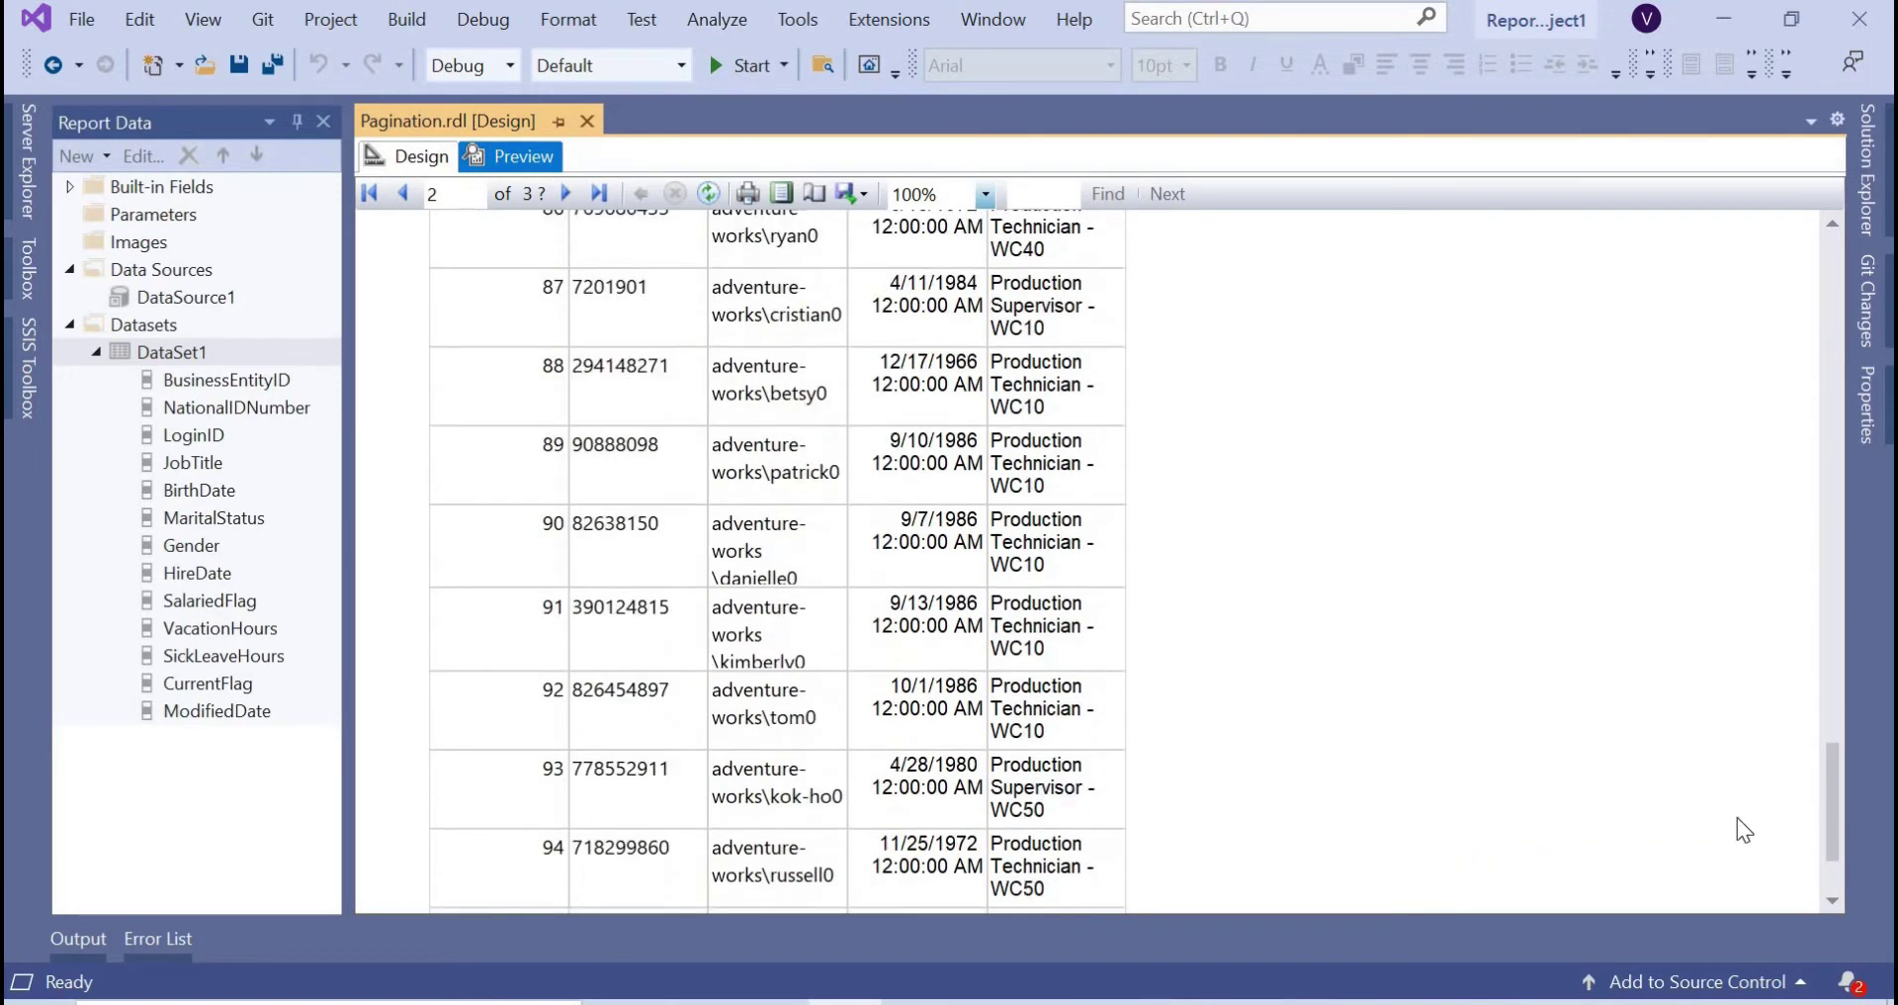
# Examine the last employee rows at the end of page 2 in the report preview.
pyautogui.click(1831, 903)
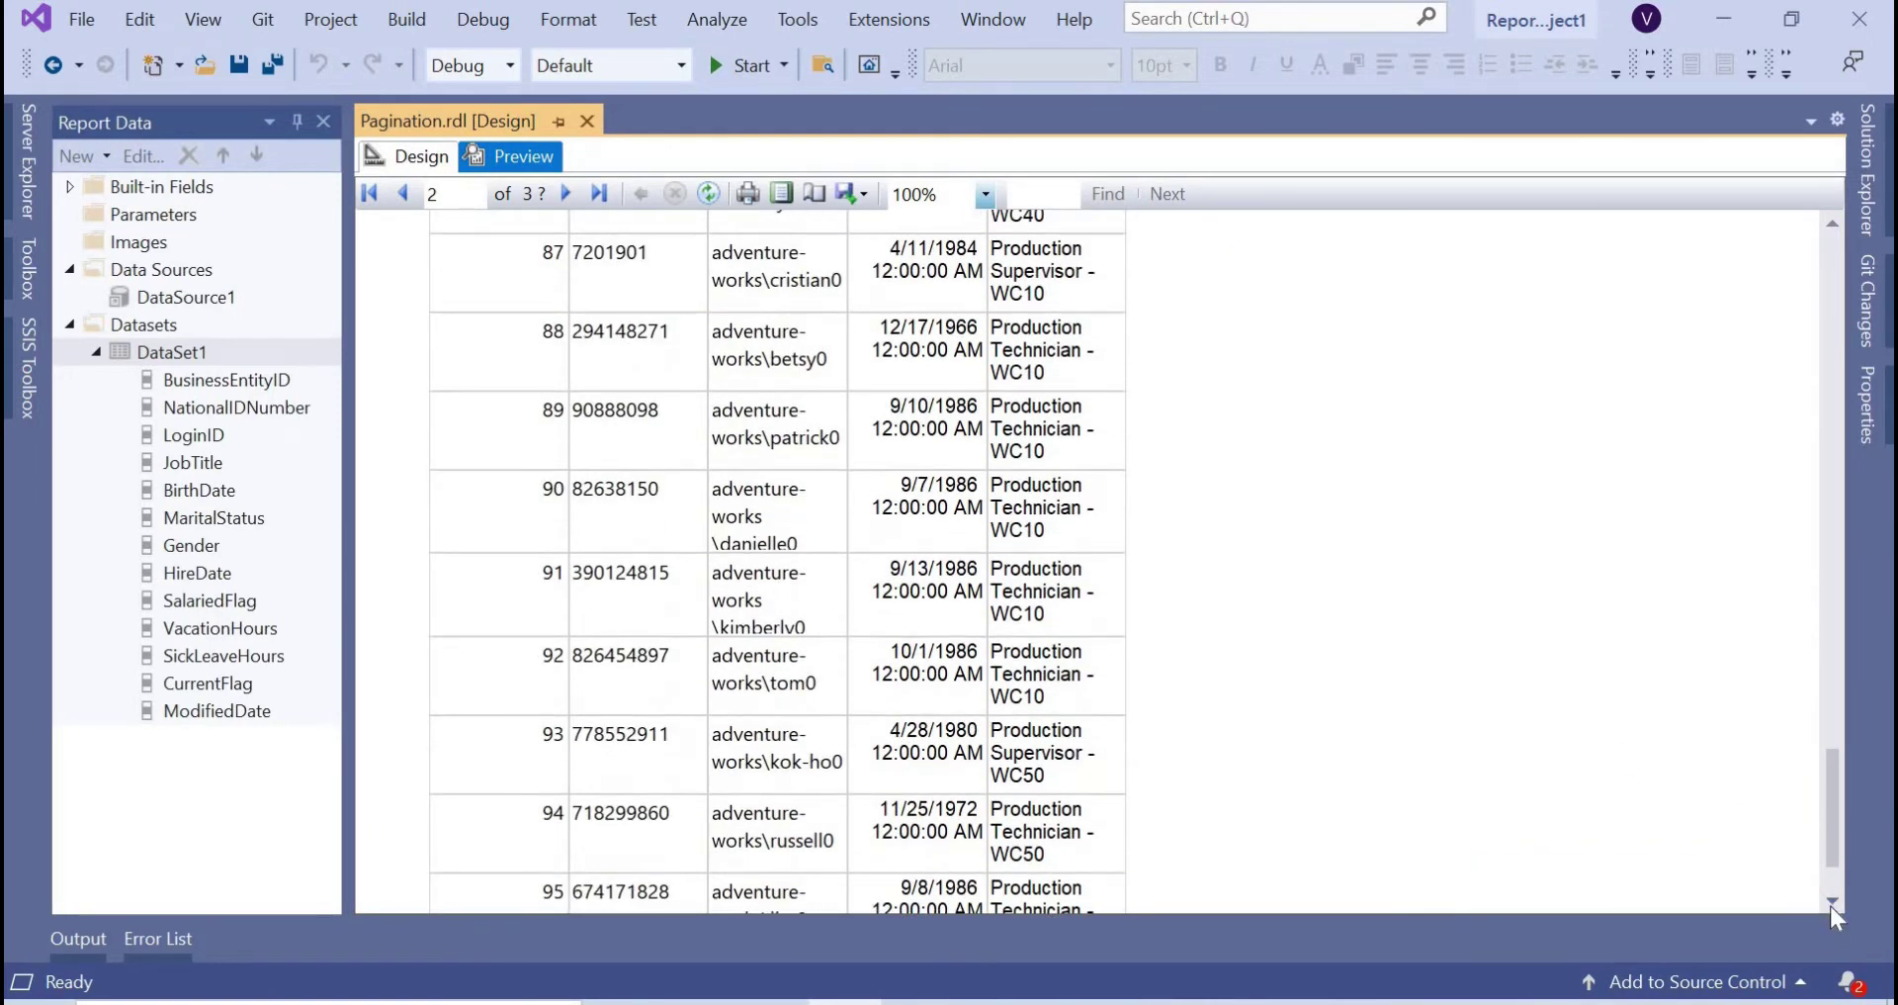
pyautogui.click(1831, 903)
pyautogui.click(1832, 903)
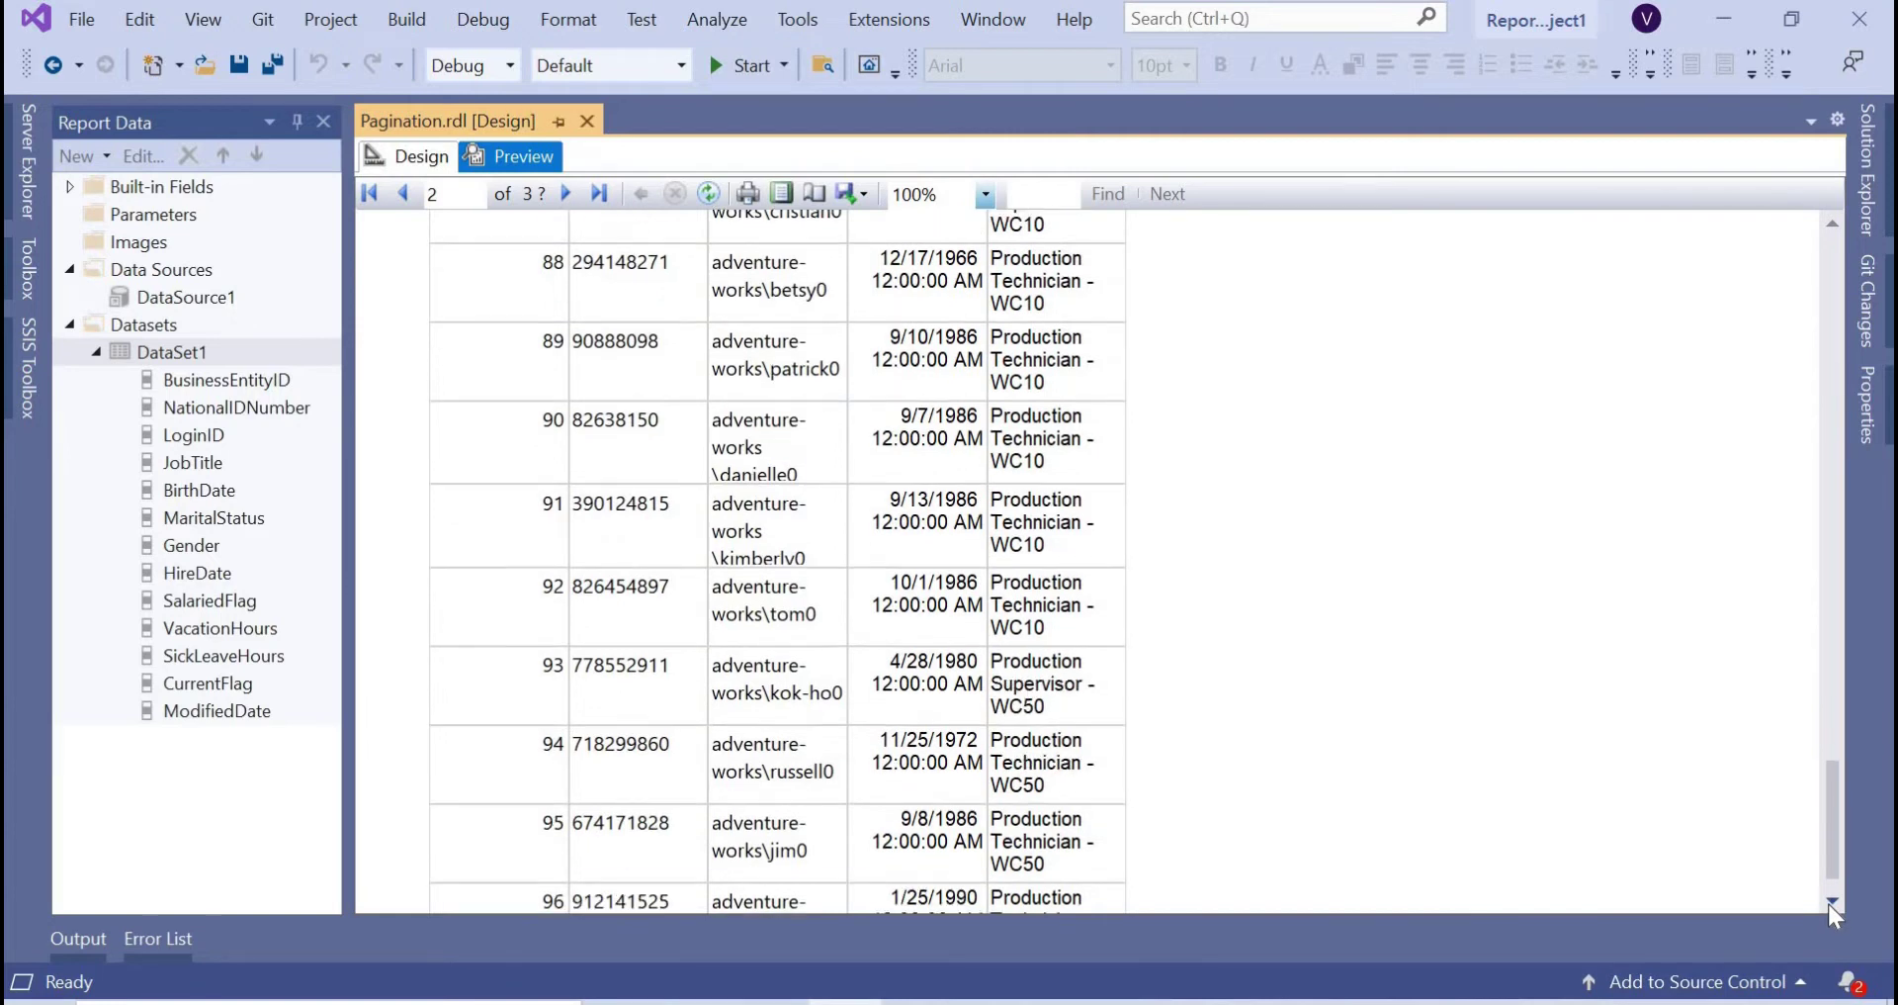
pyautogui.click(1830, 903)
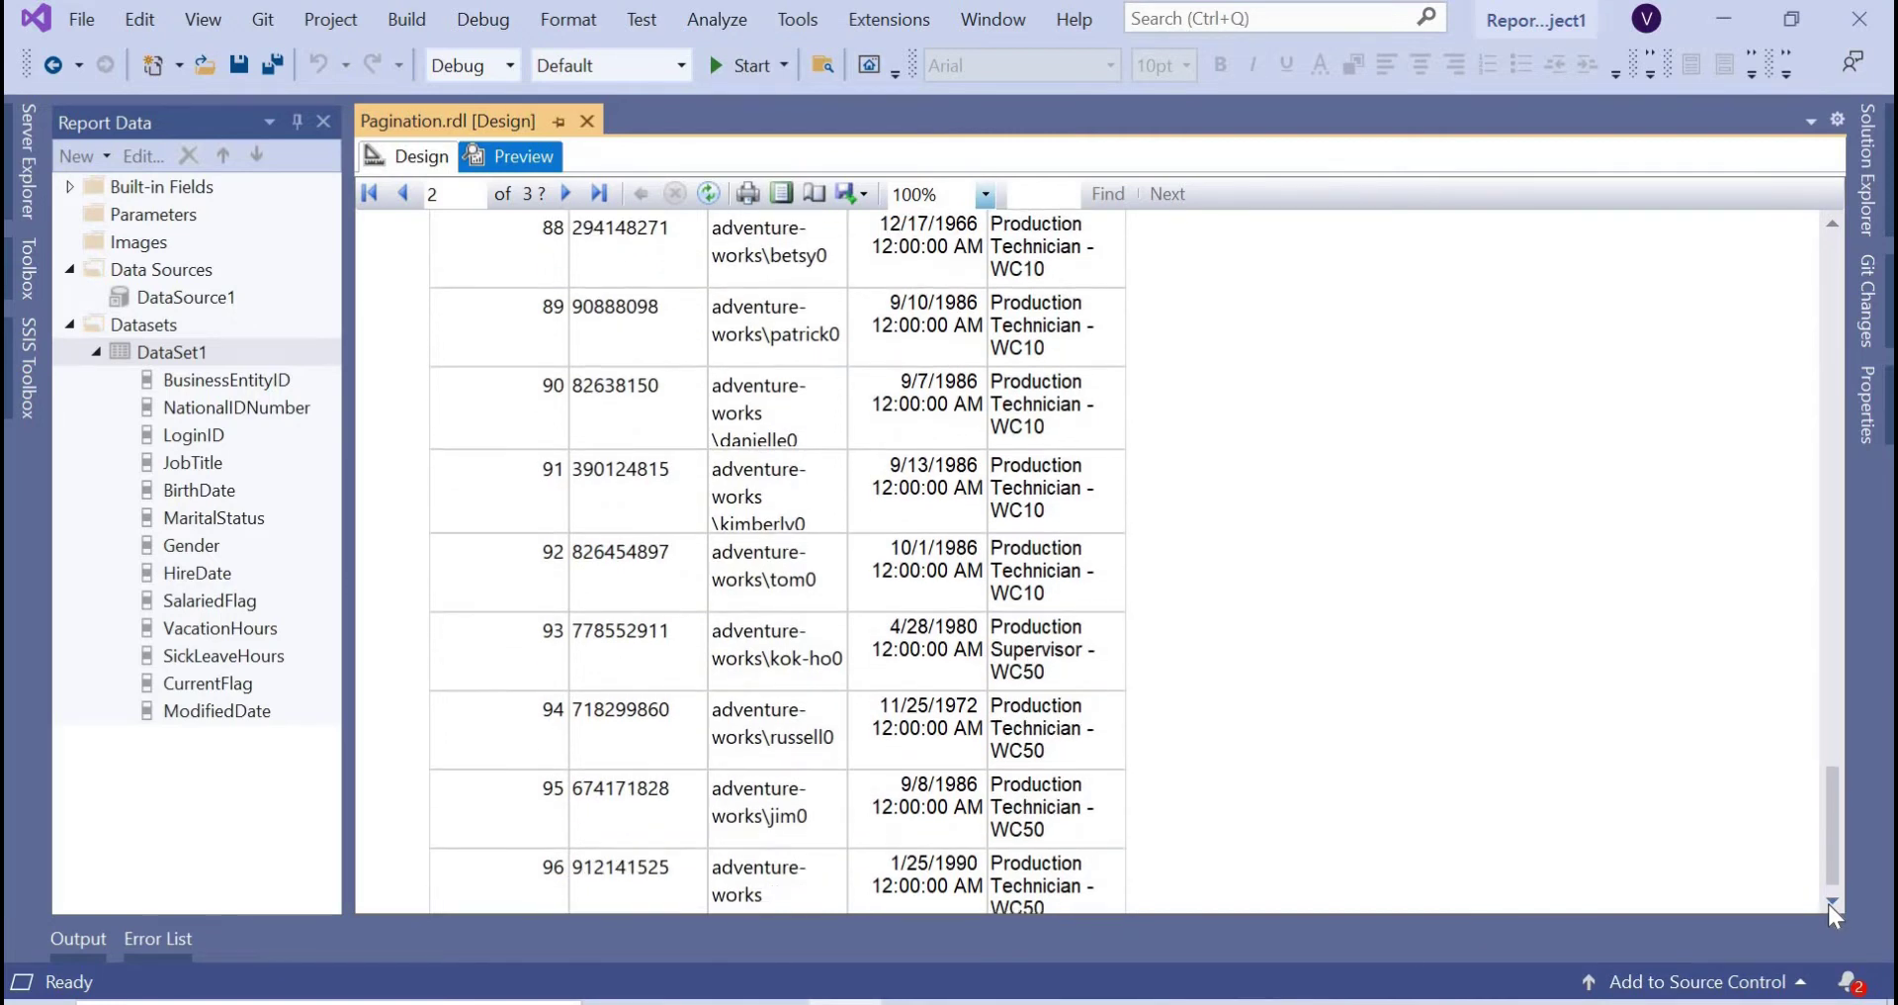
pyautogui.click(1829, 902)
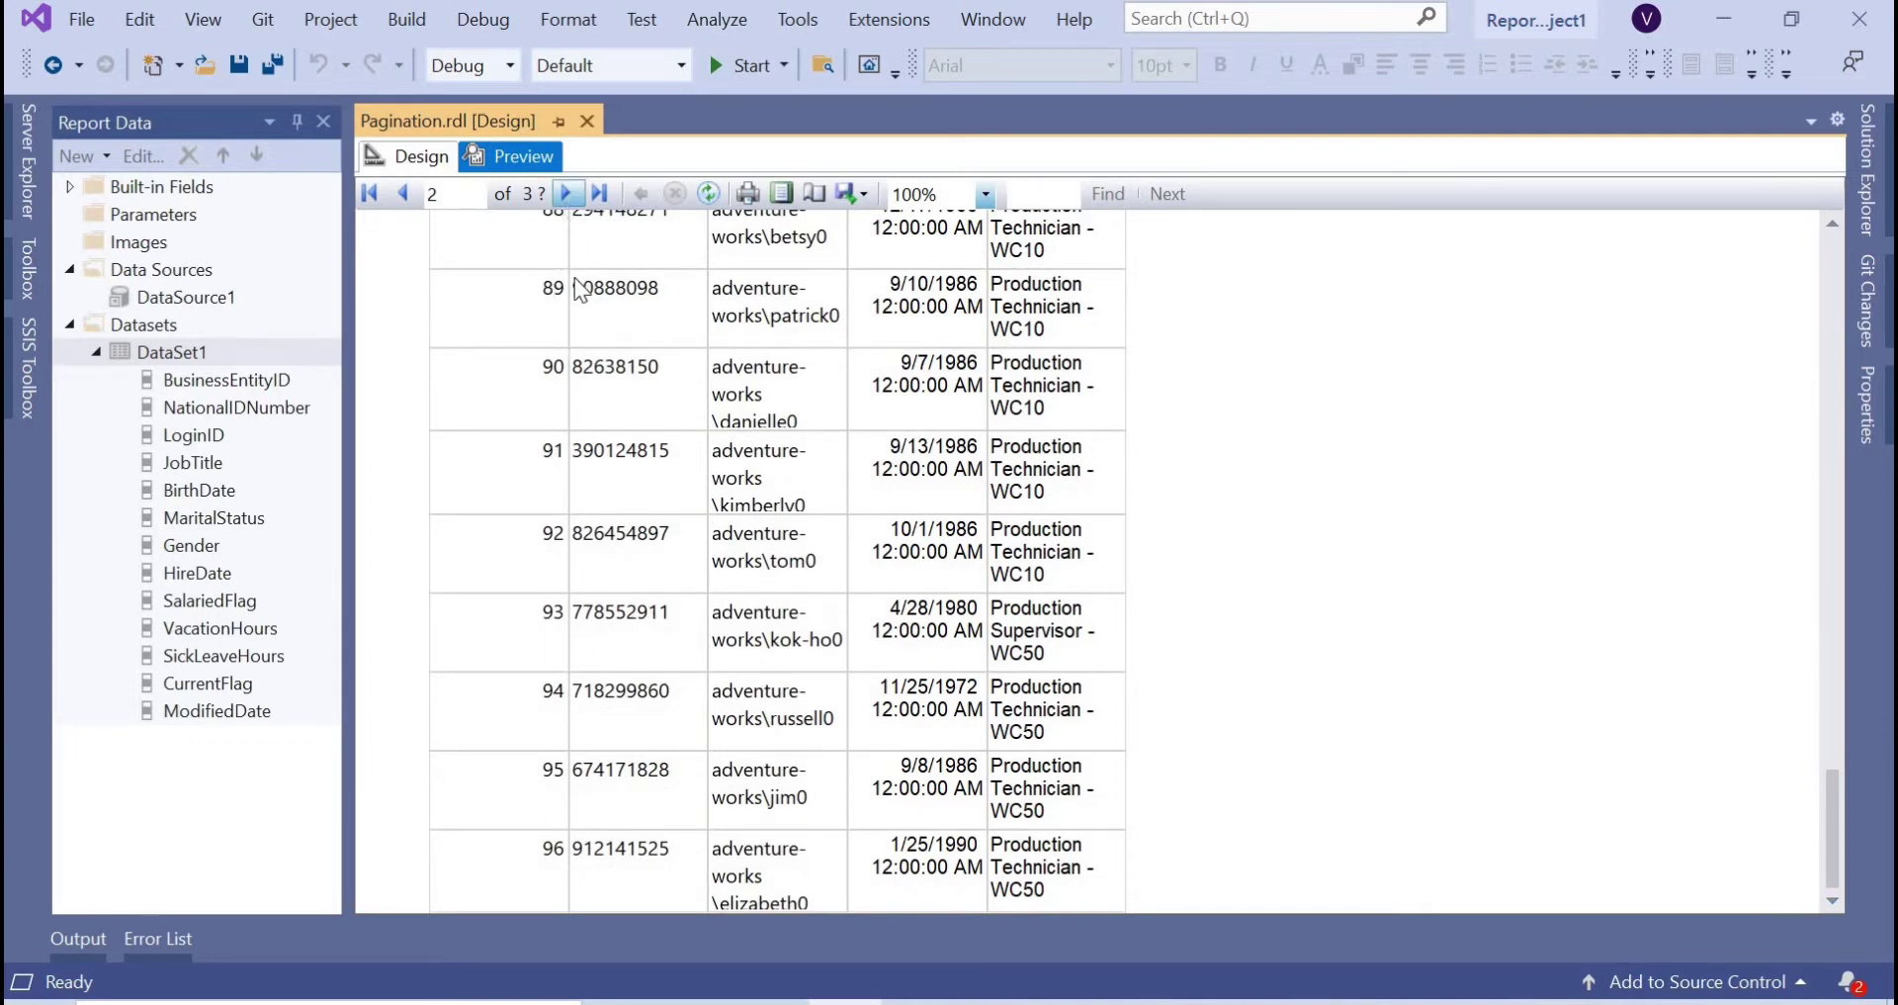
# Go to the last report page, examine the employee rows on page 6, and return to page 1.
pyautogui.click(600, 194)
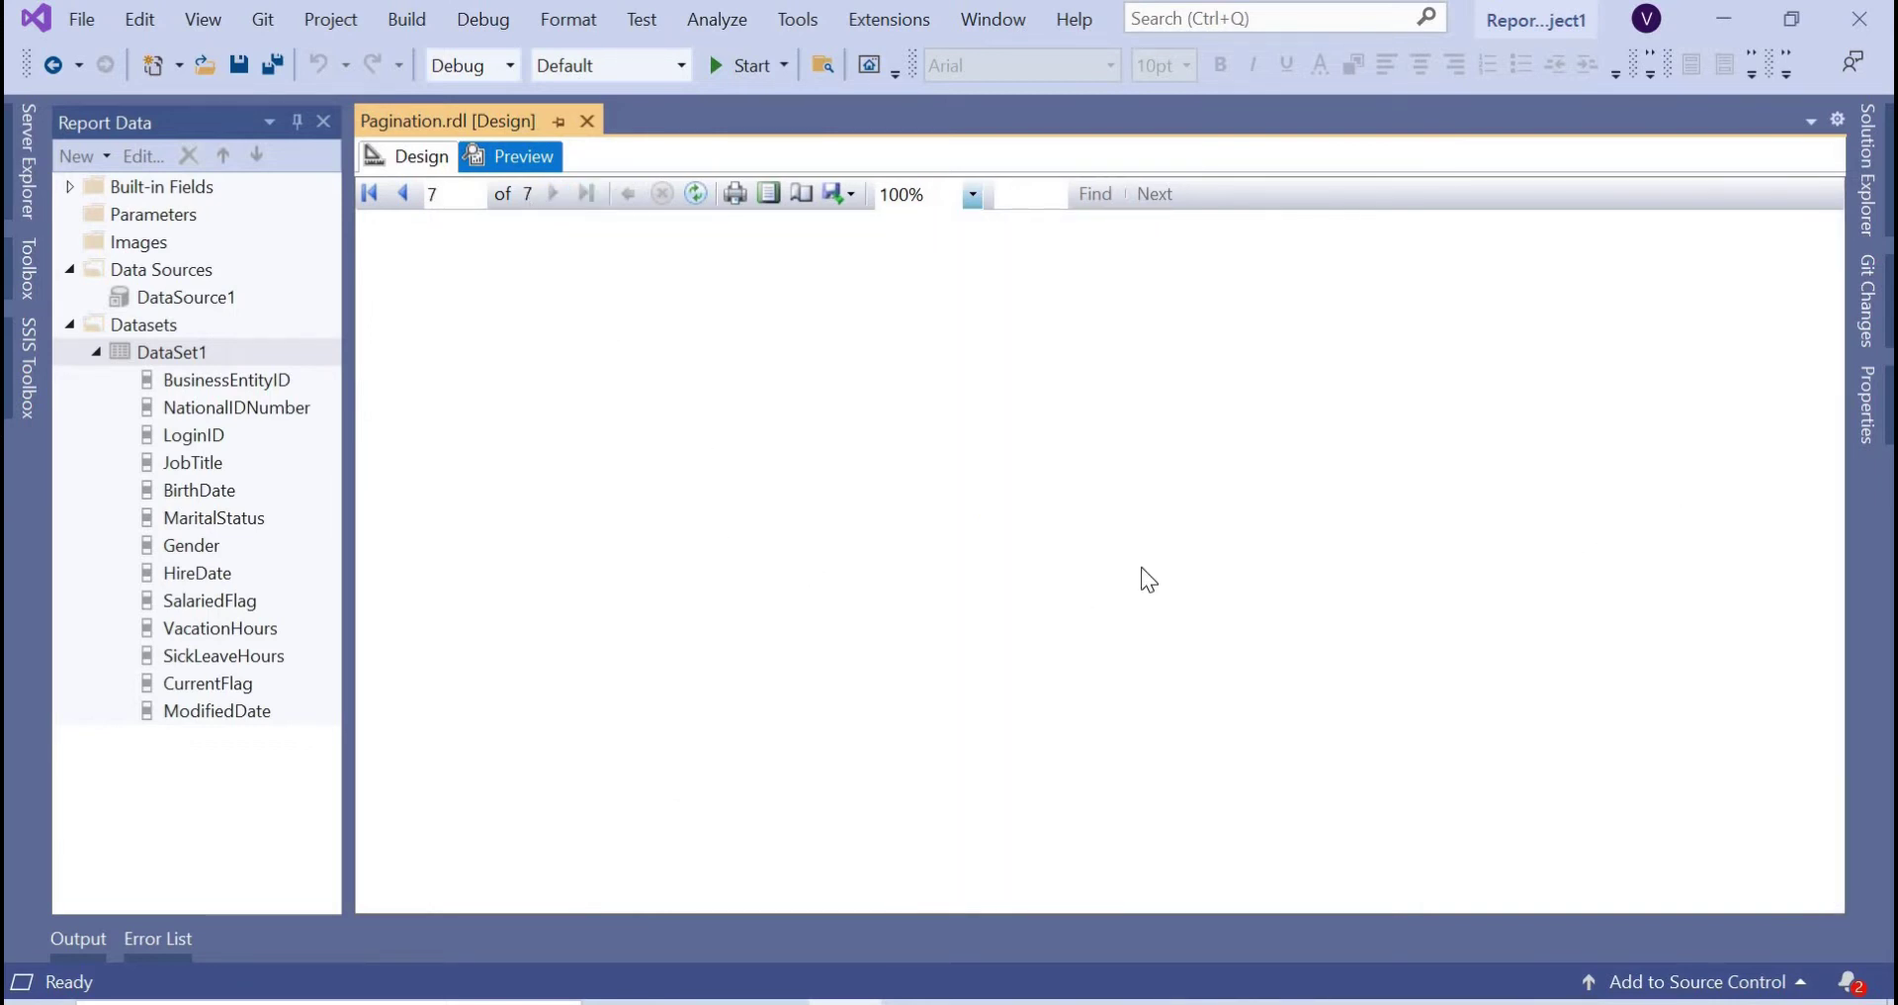
pyautogui.click(402, 195)
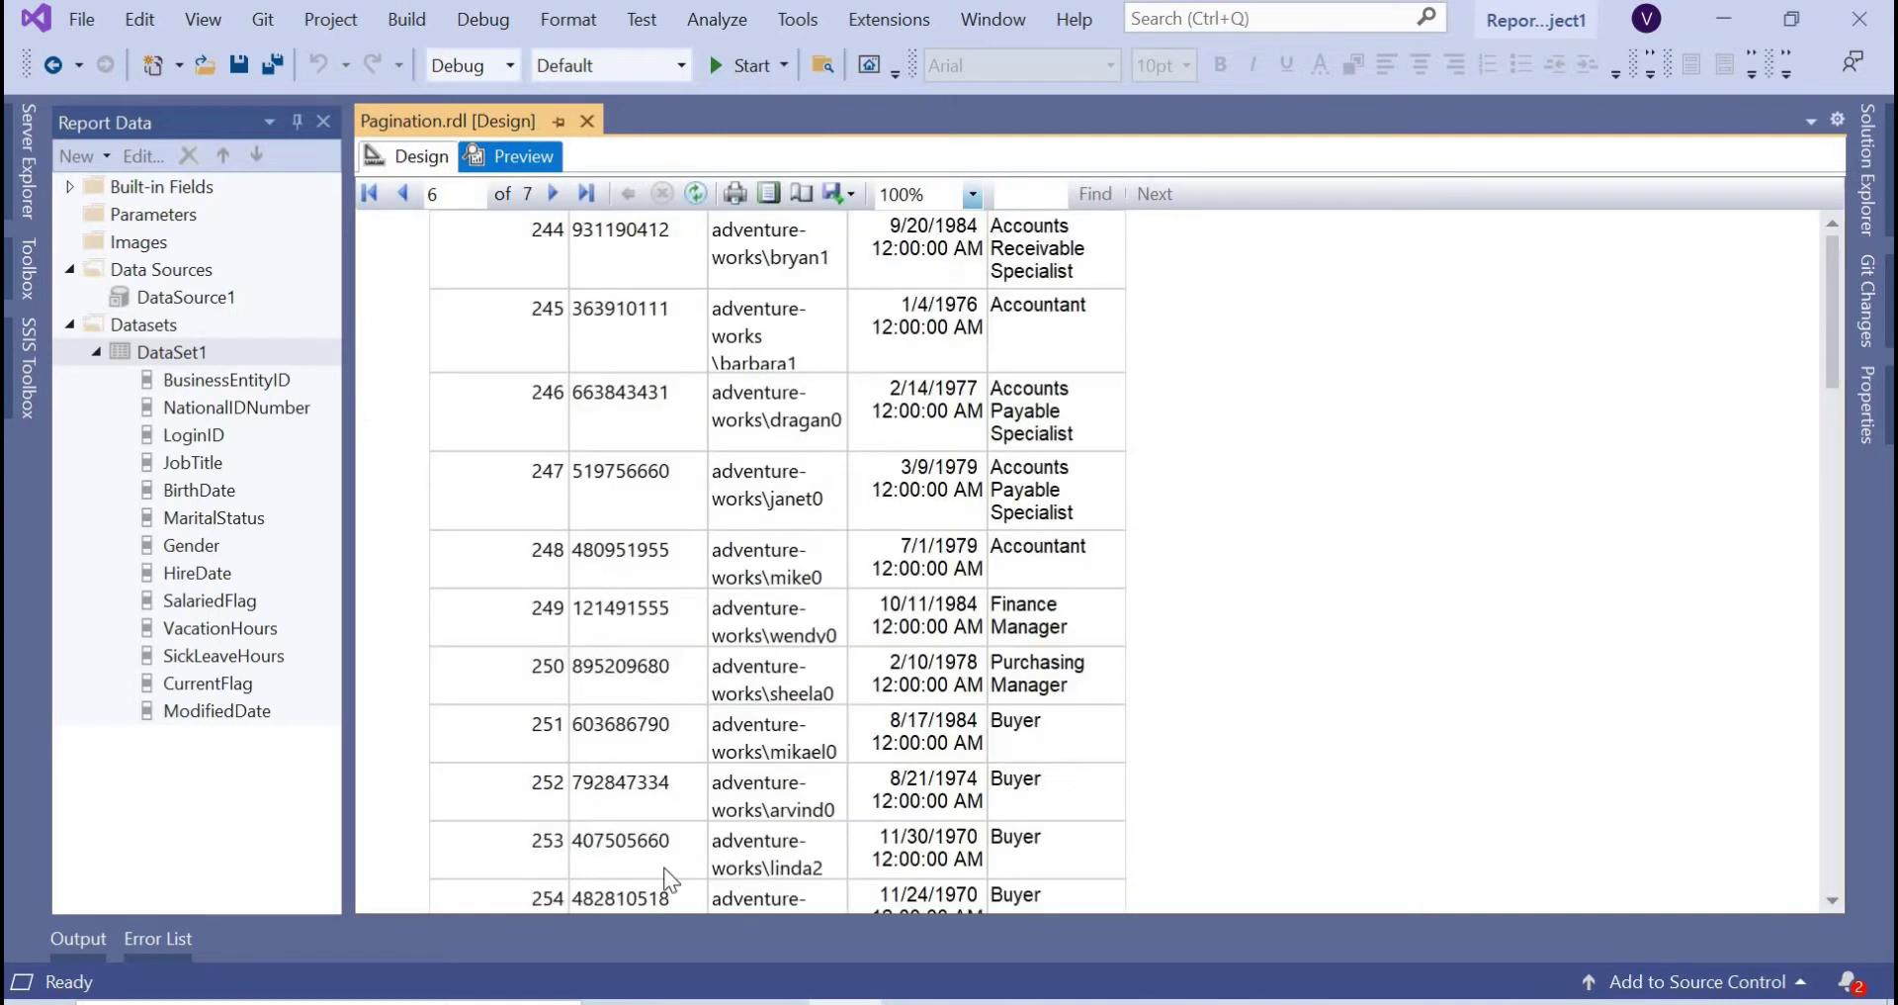
pyautogui.moveTo(1831, 359); pyautogui.dragTo(1817, 872)
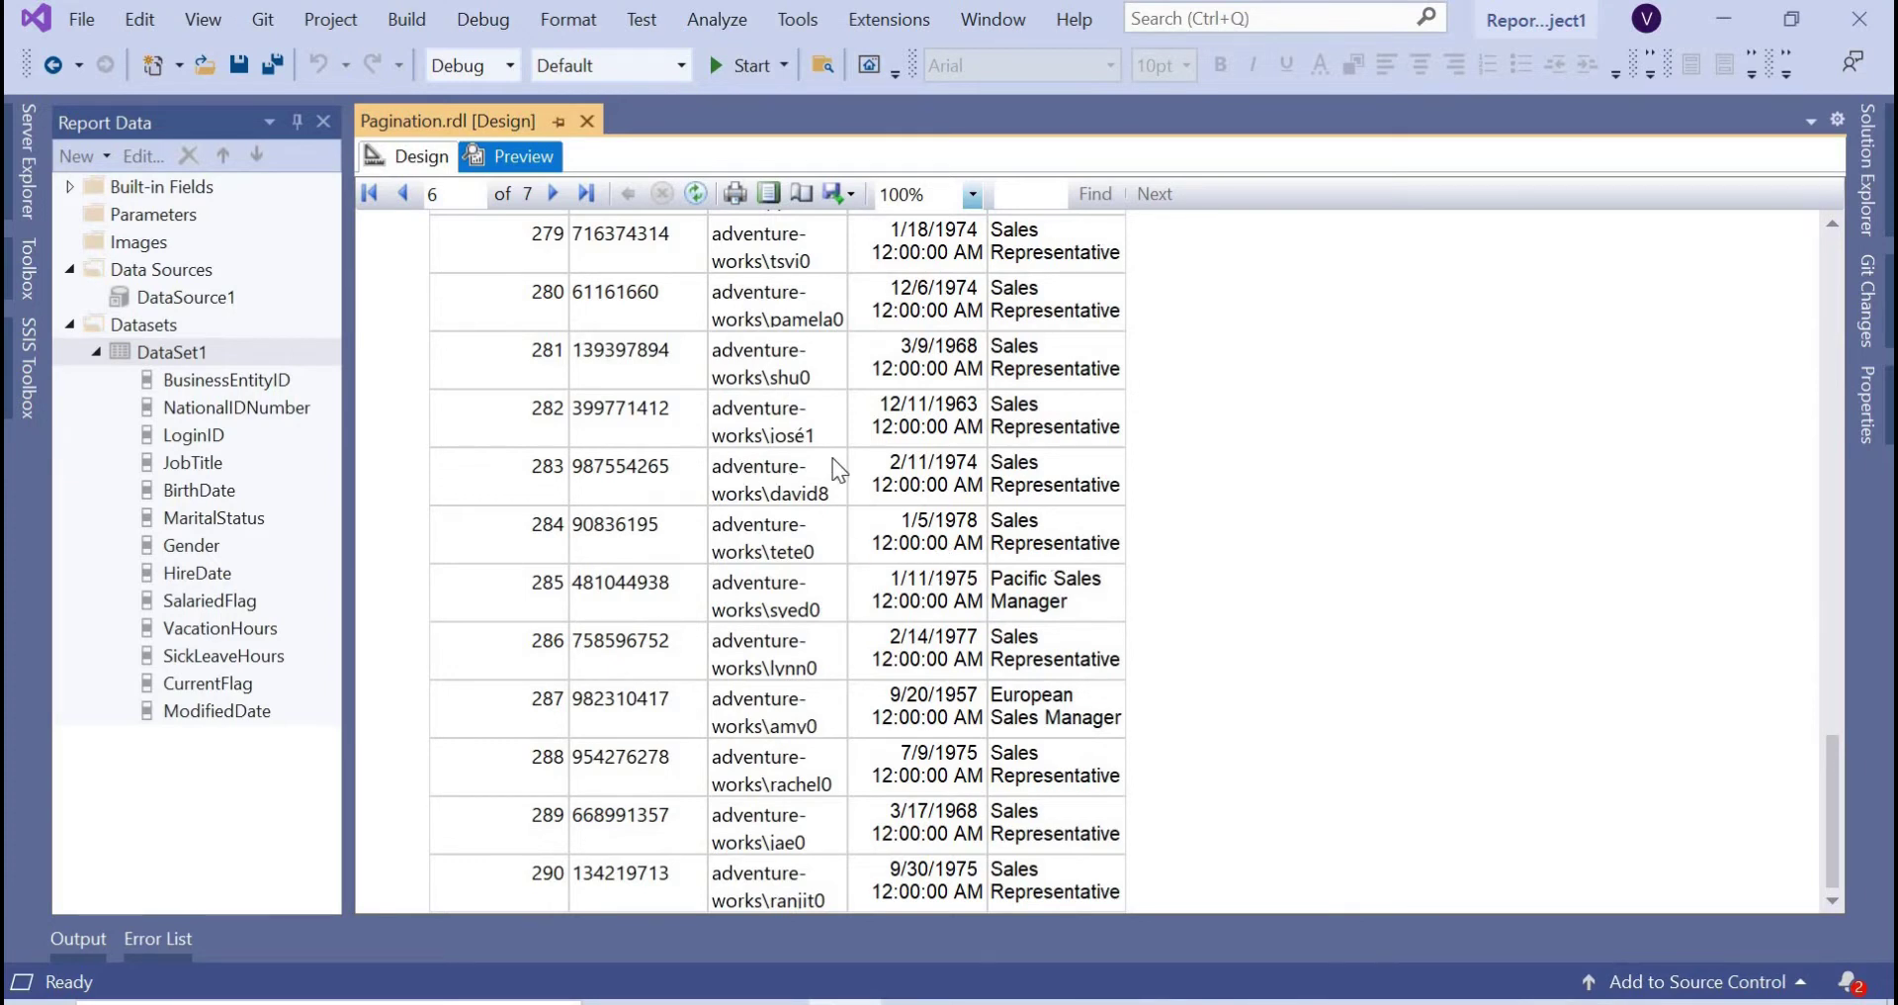
pyautogui.scroll(8, 833, 459)
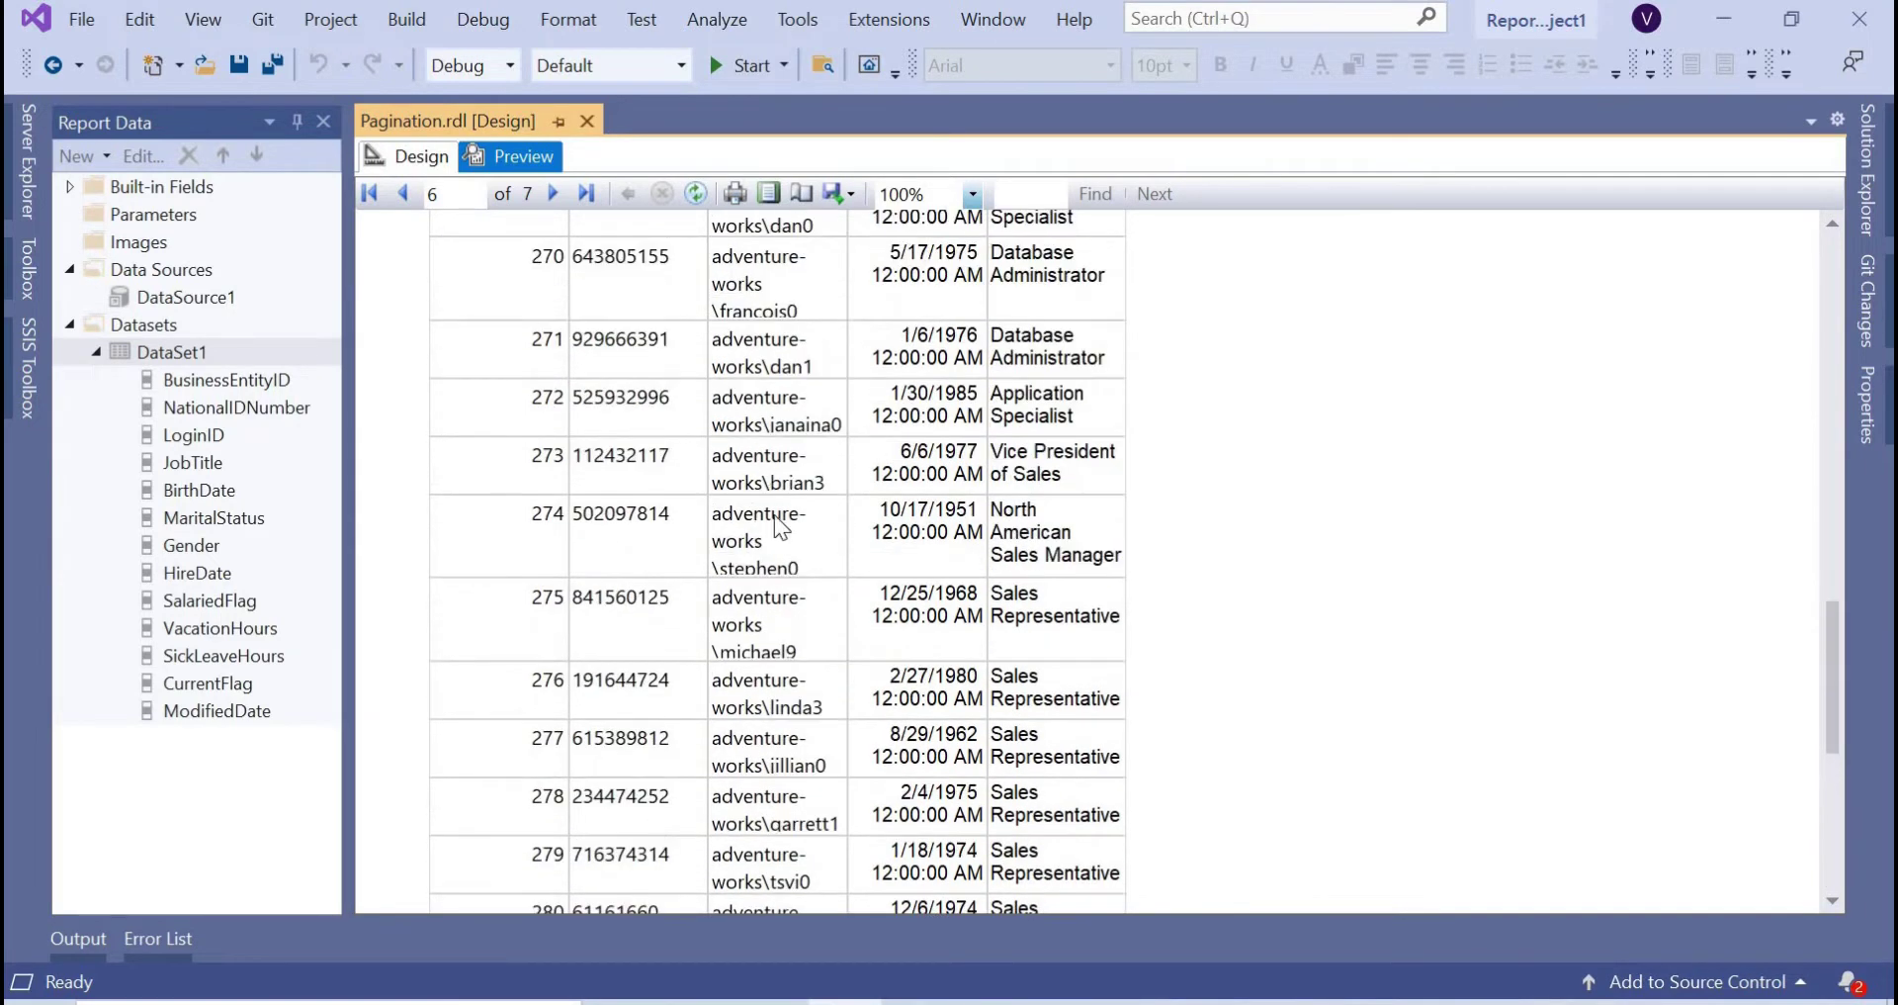
pyautogui.scroll(10, 781, 527)
pyautogui.click(369, 193)
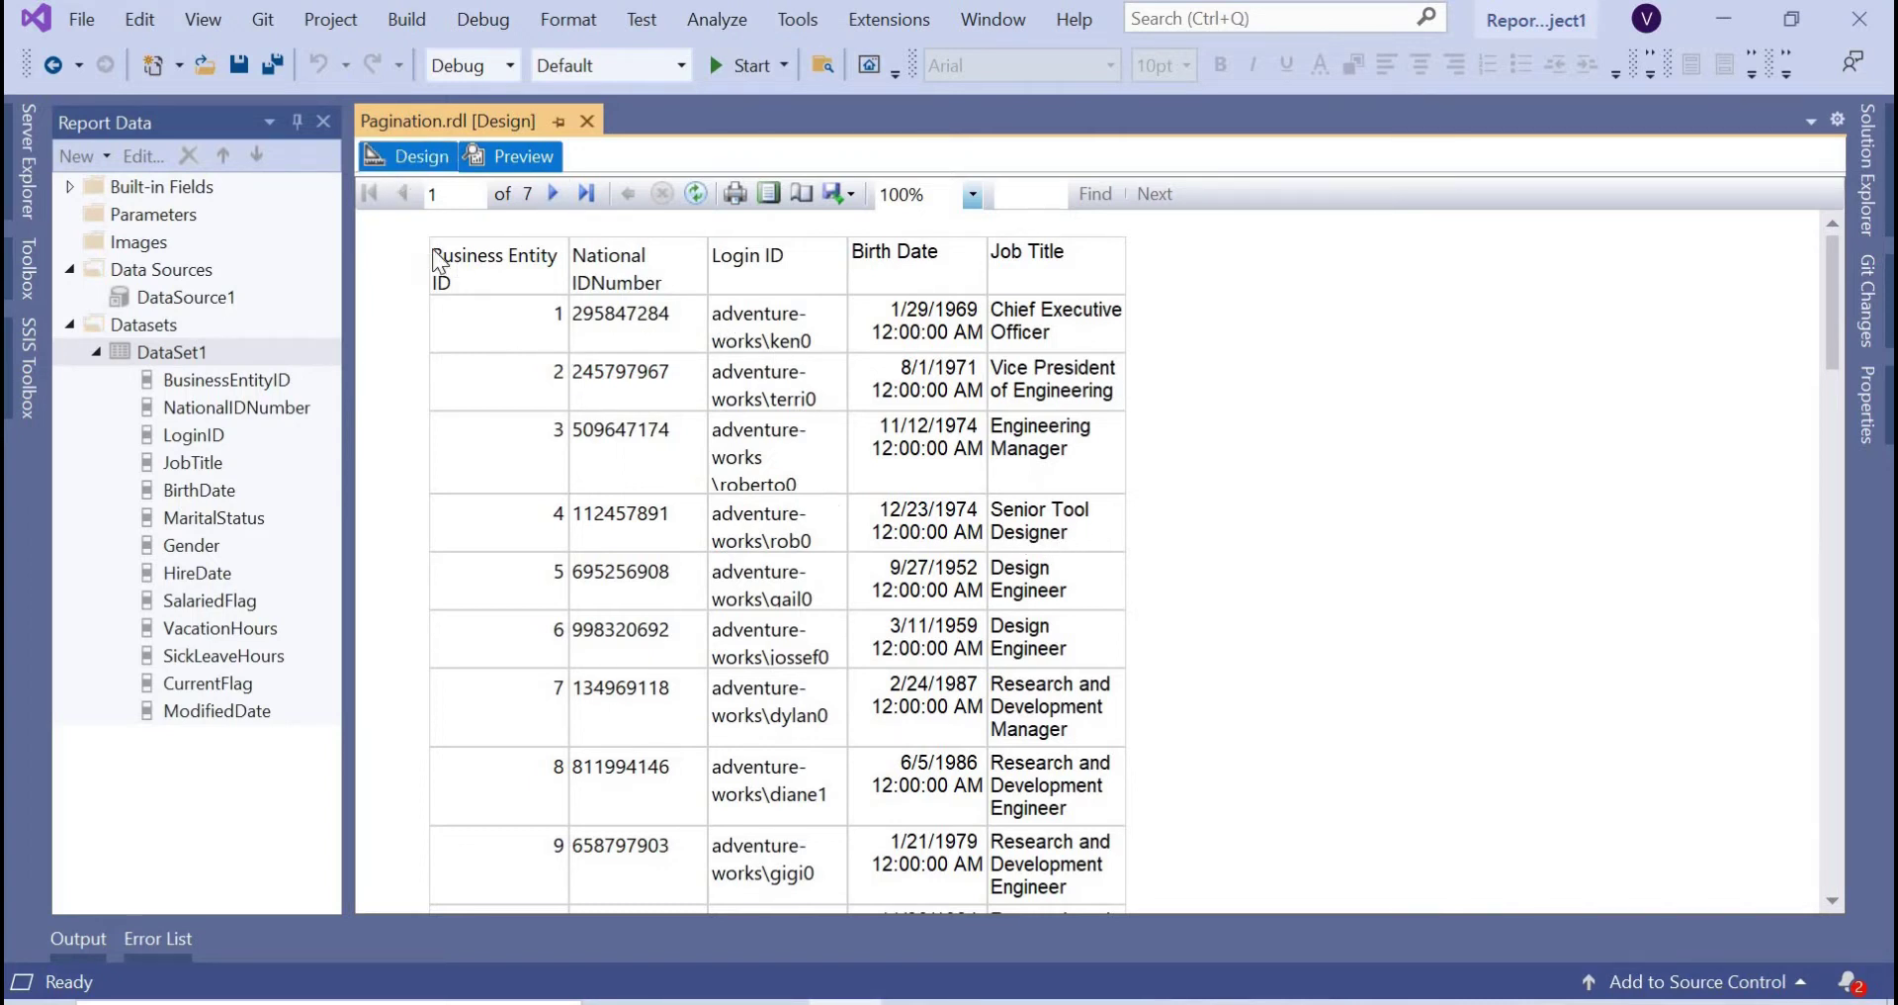
# Format the table's header row in the report design as bold and italic, without underline.
pyautogui.click(479, 423)
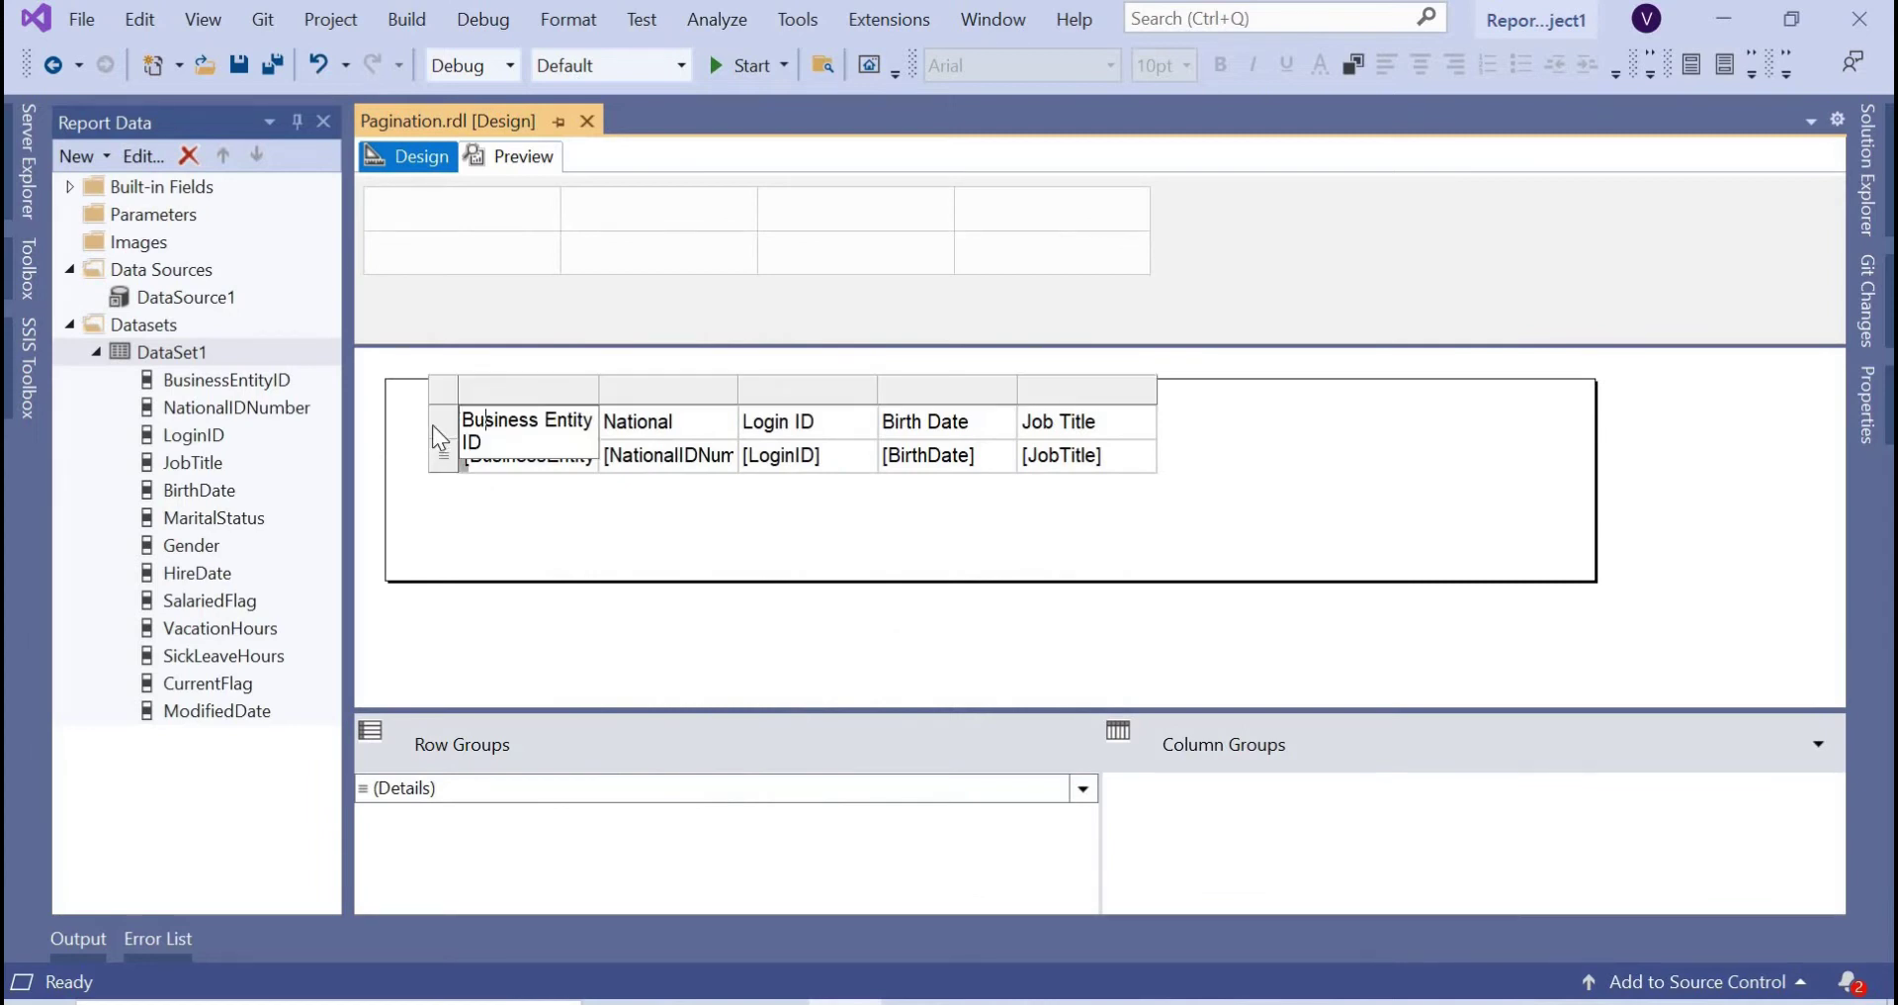
pyautogui.click(438, 435)
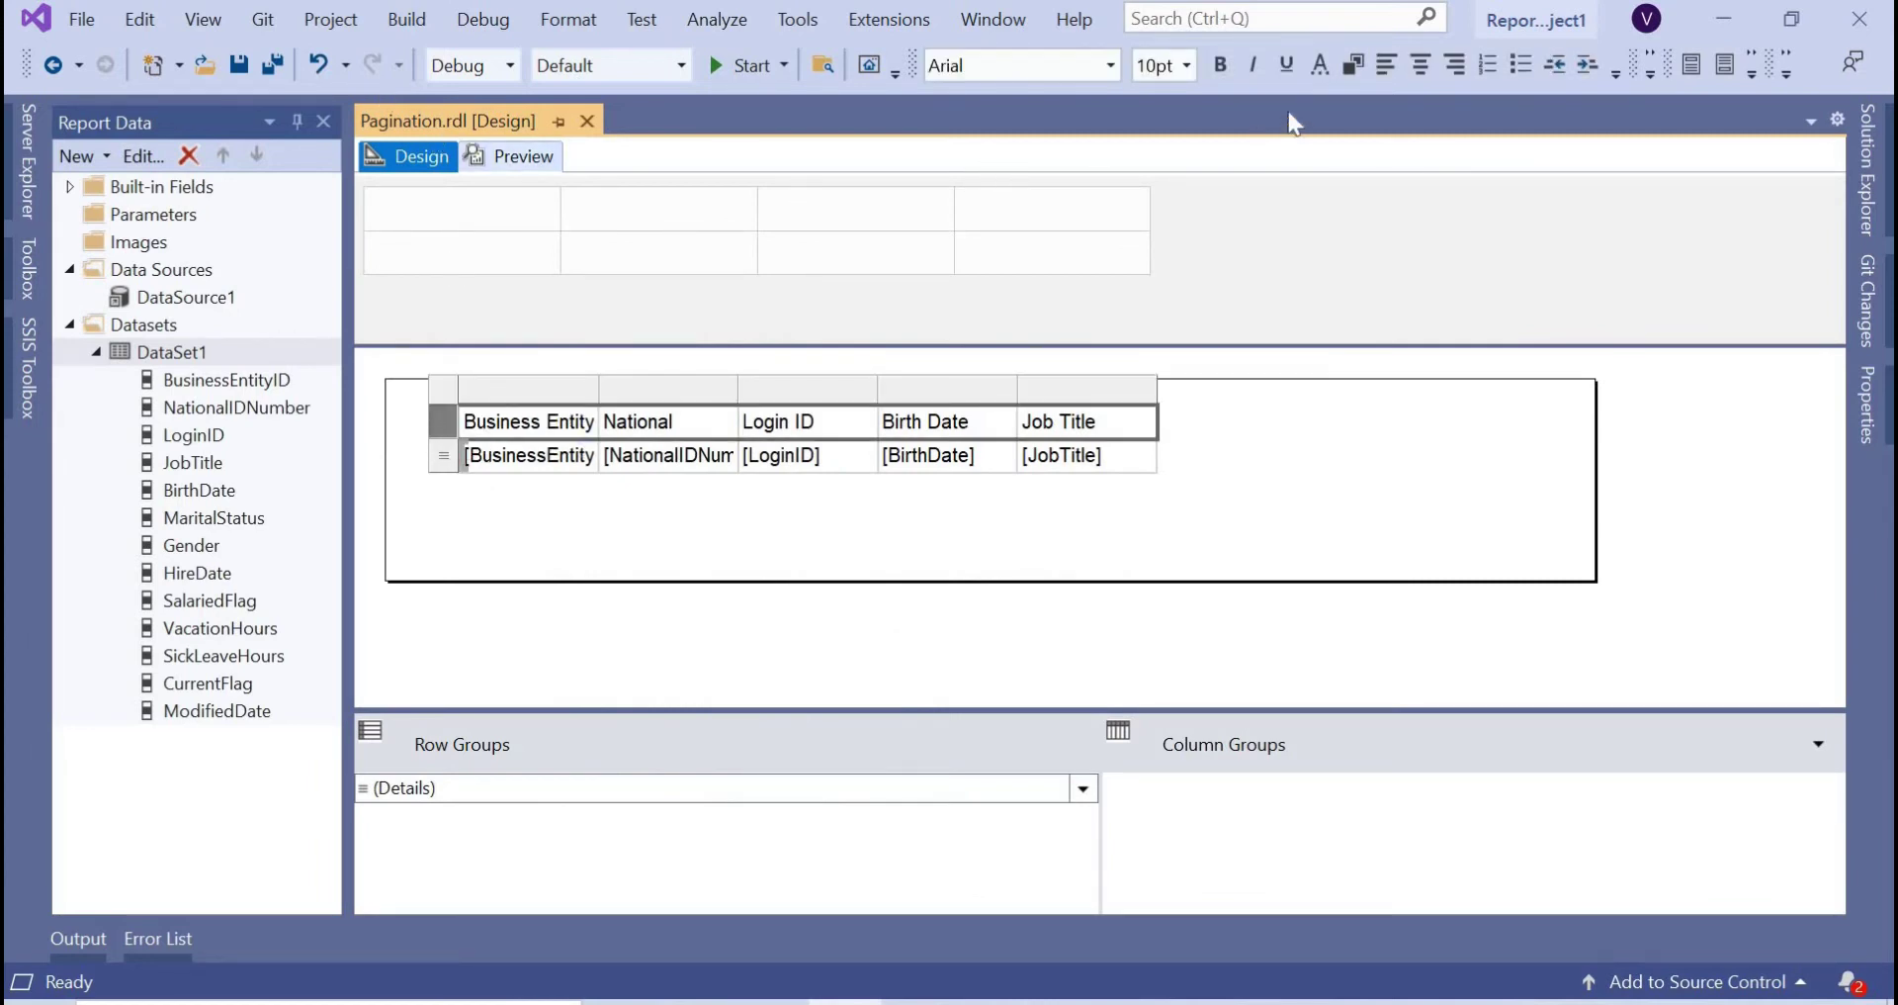
pyautogui.click(1225, 63)
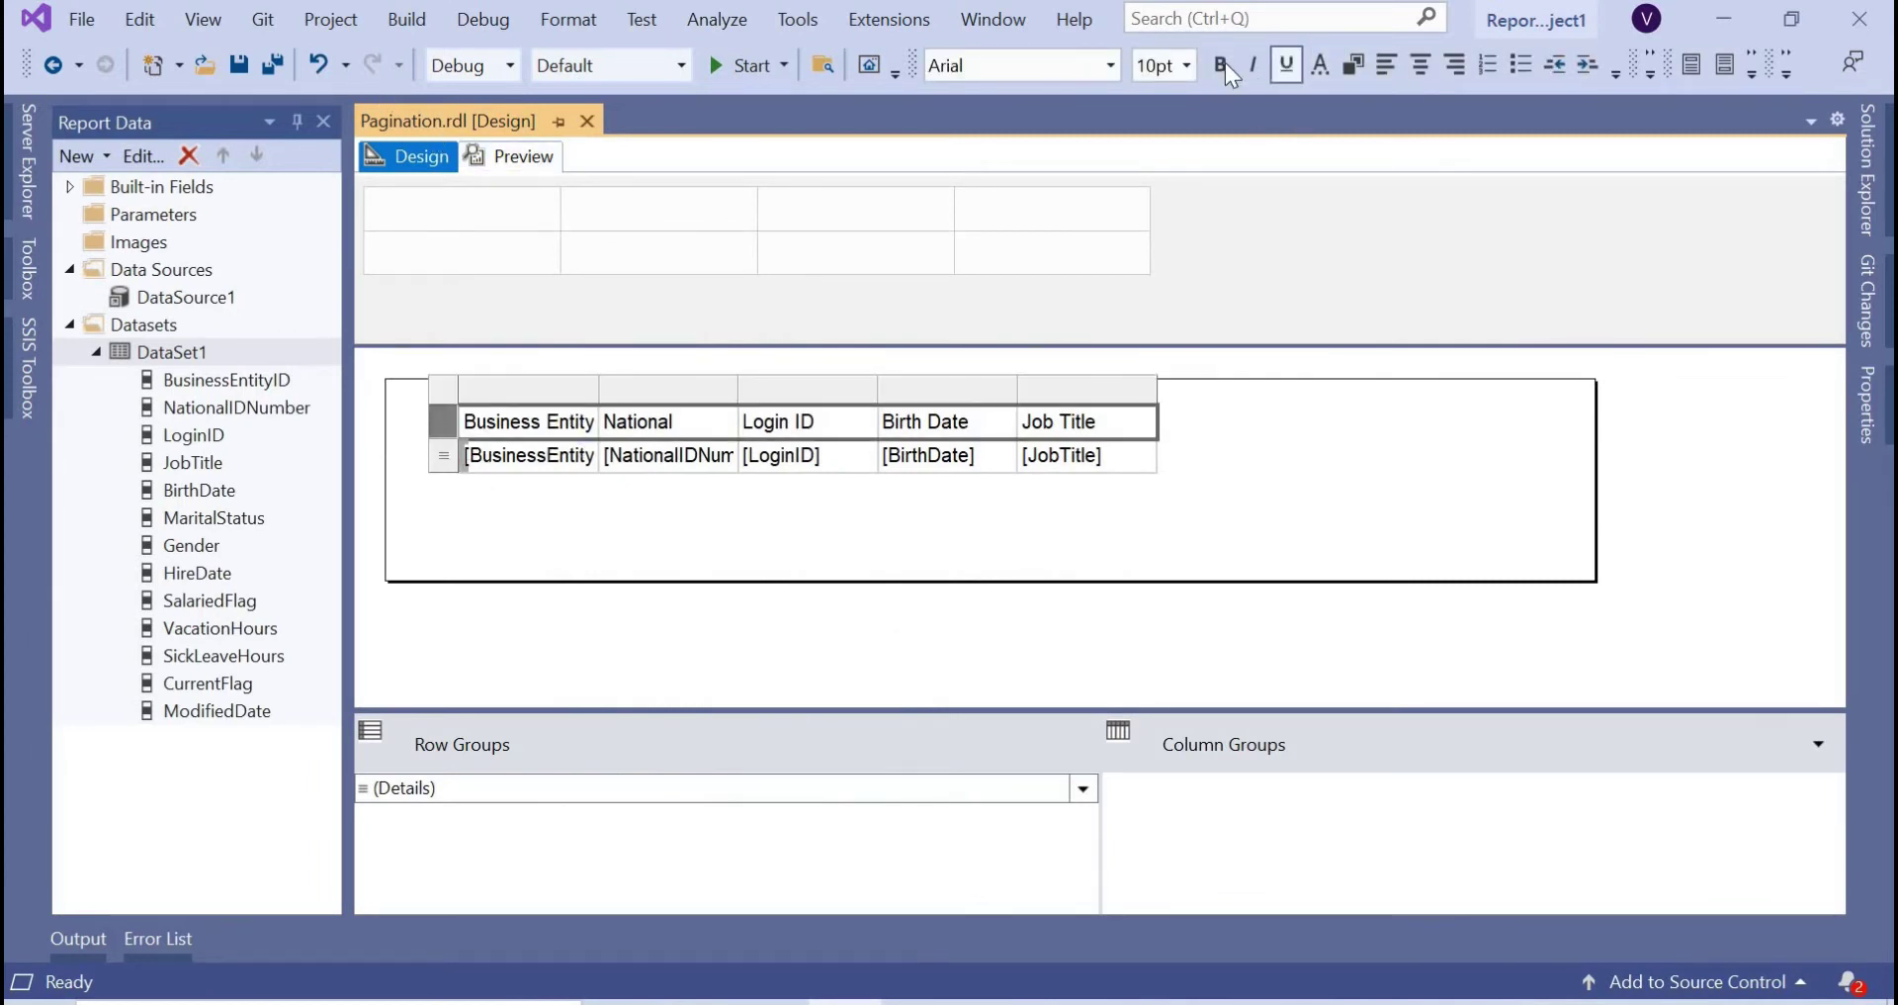
pyautogui.click(1286, 69)
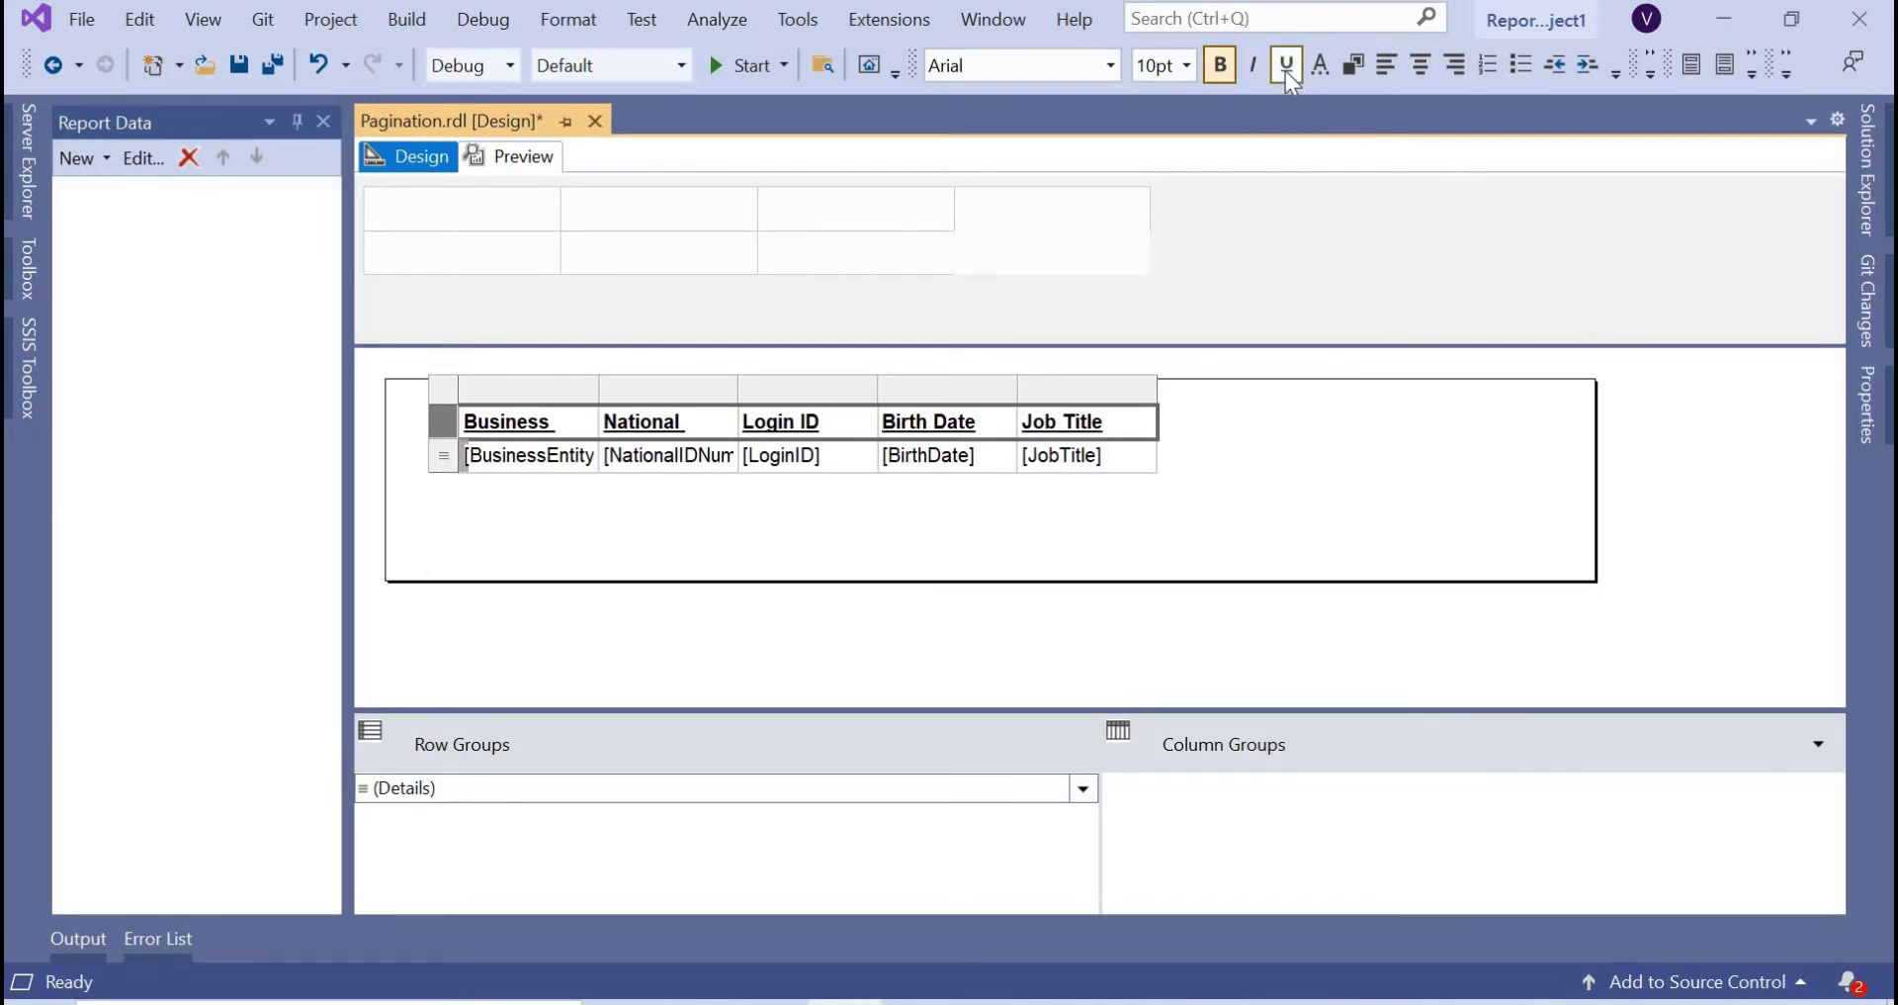
pyautogui.click(1285, 66)
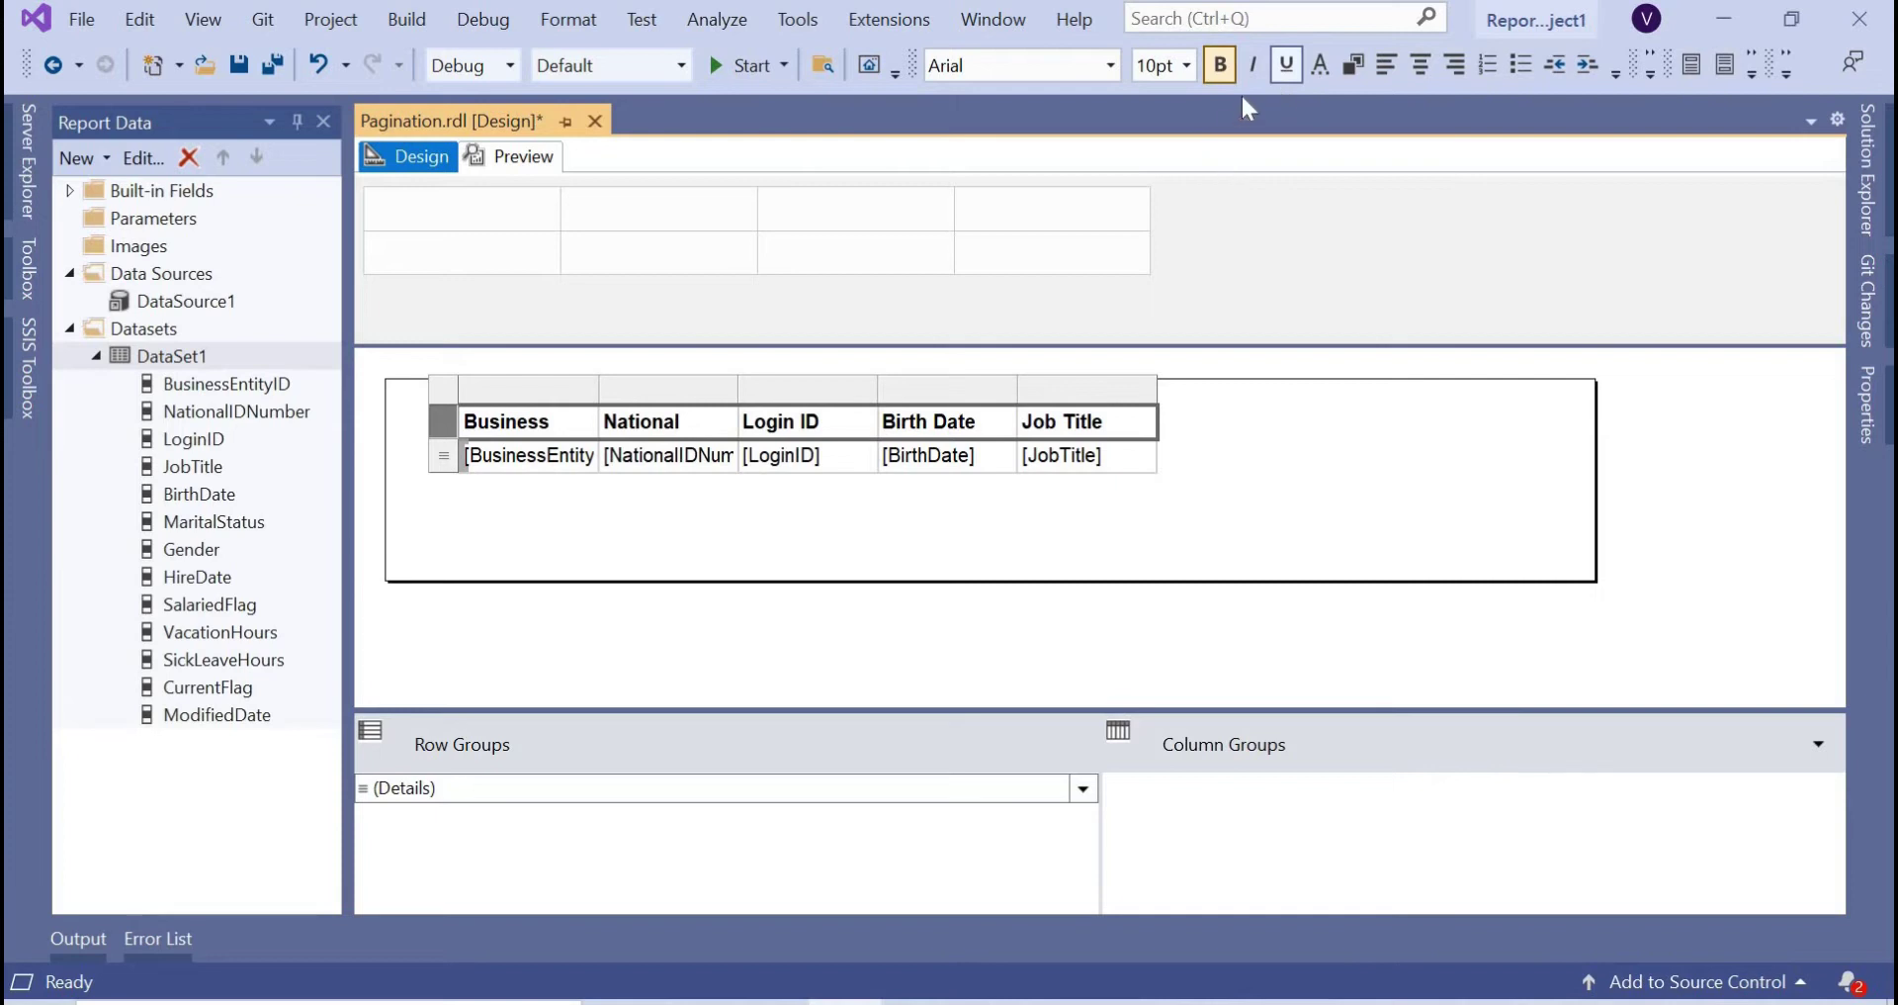
pyautogui.click(1253, 71)
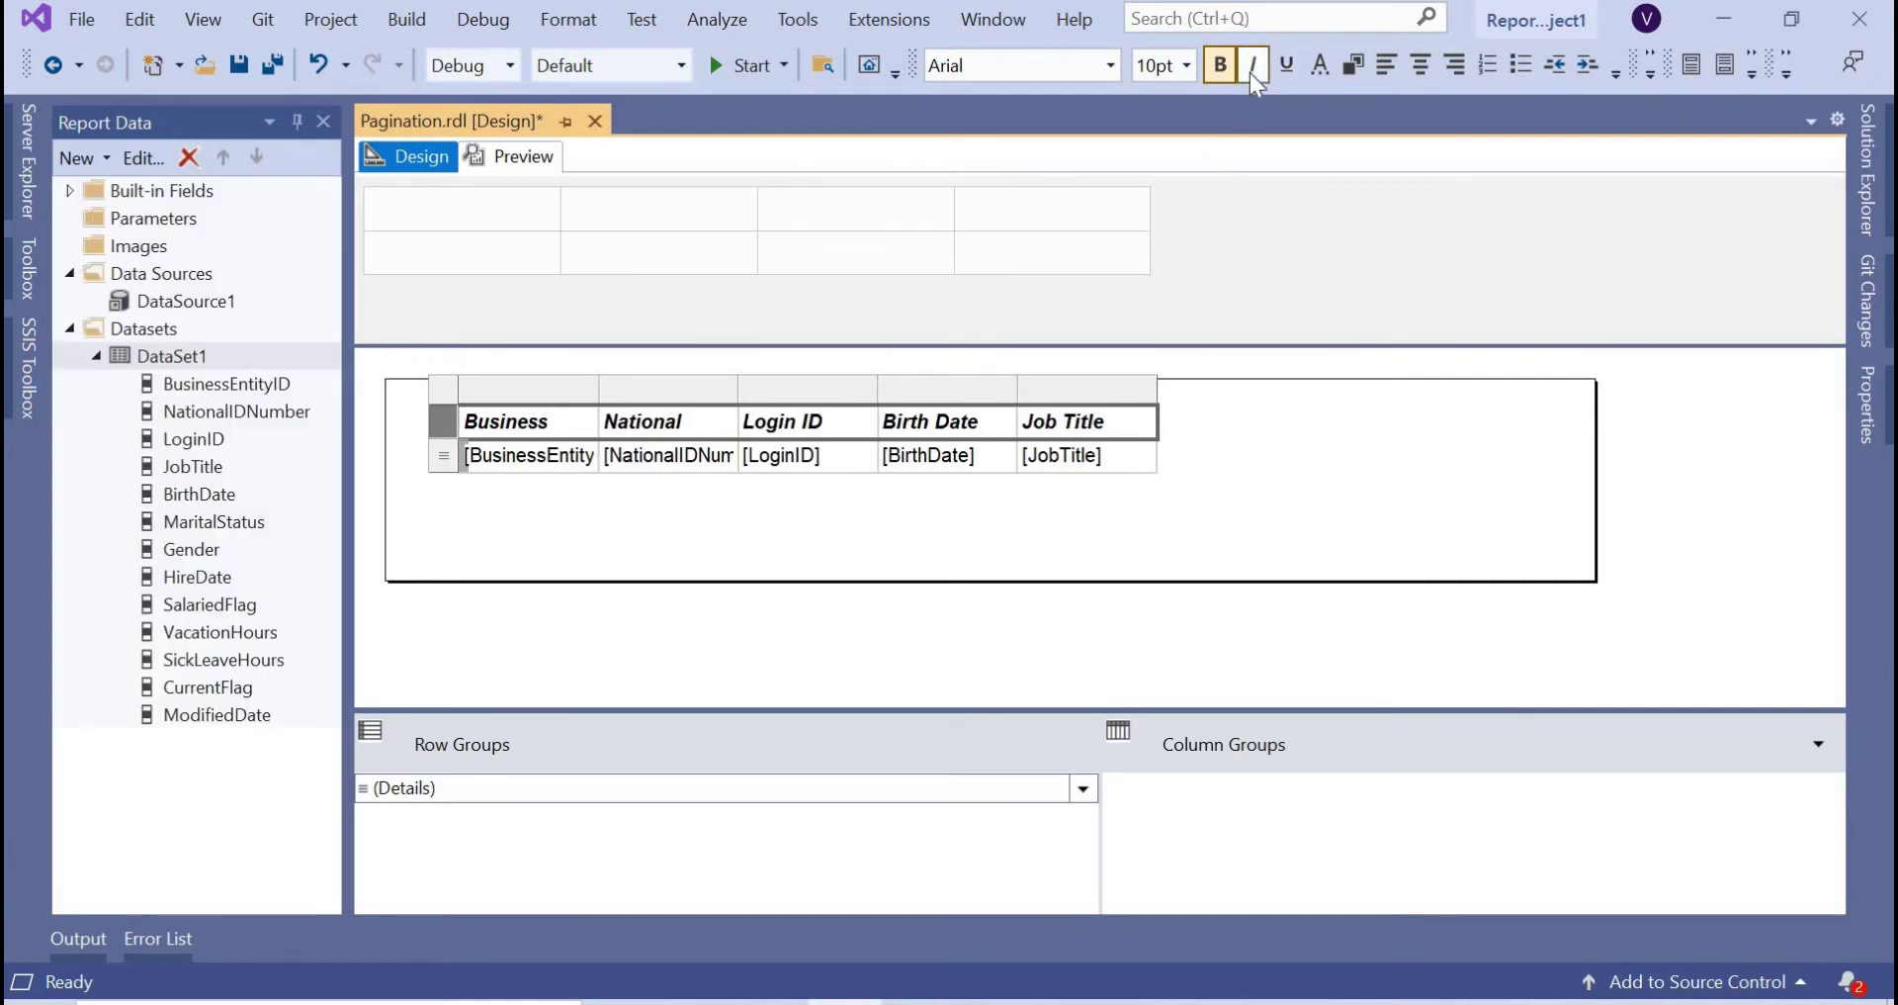
# Set the header row's background color to pink and preview the report.
pyautogui.click(1342, 73)
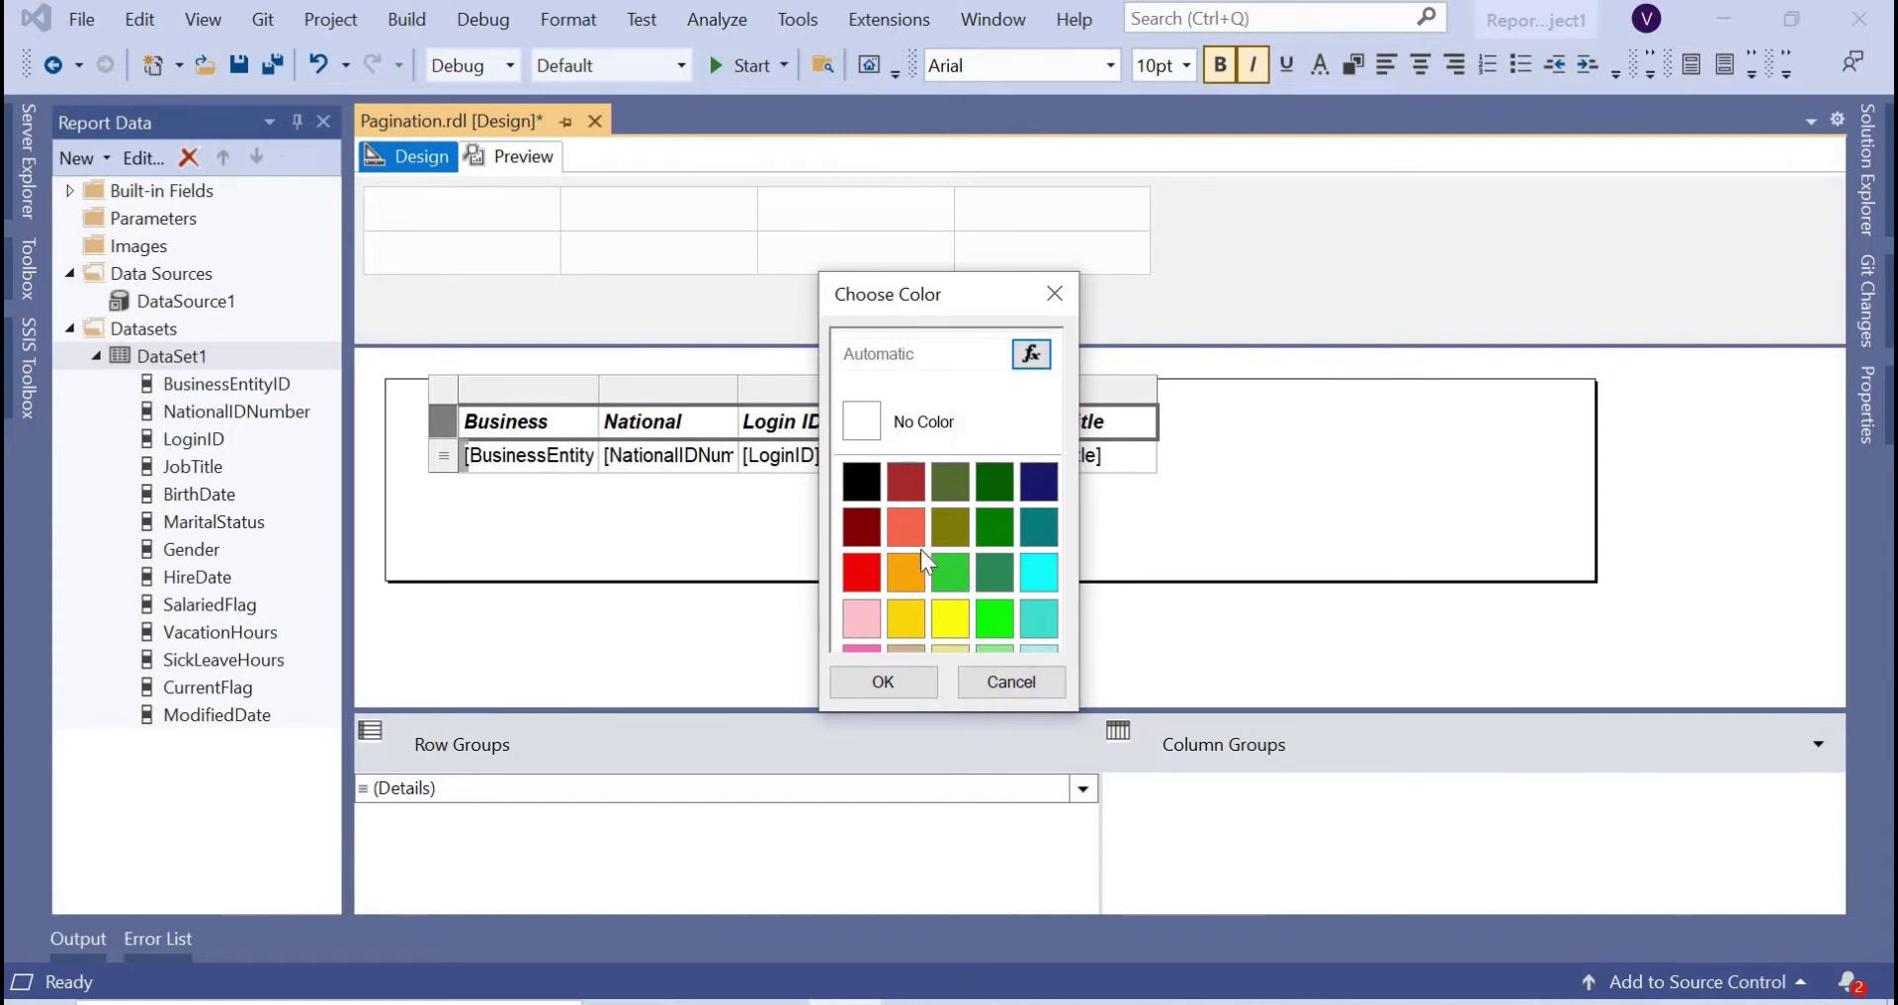
pyautogui.click(862, 618)
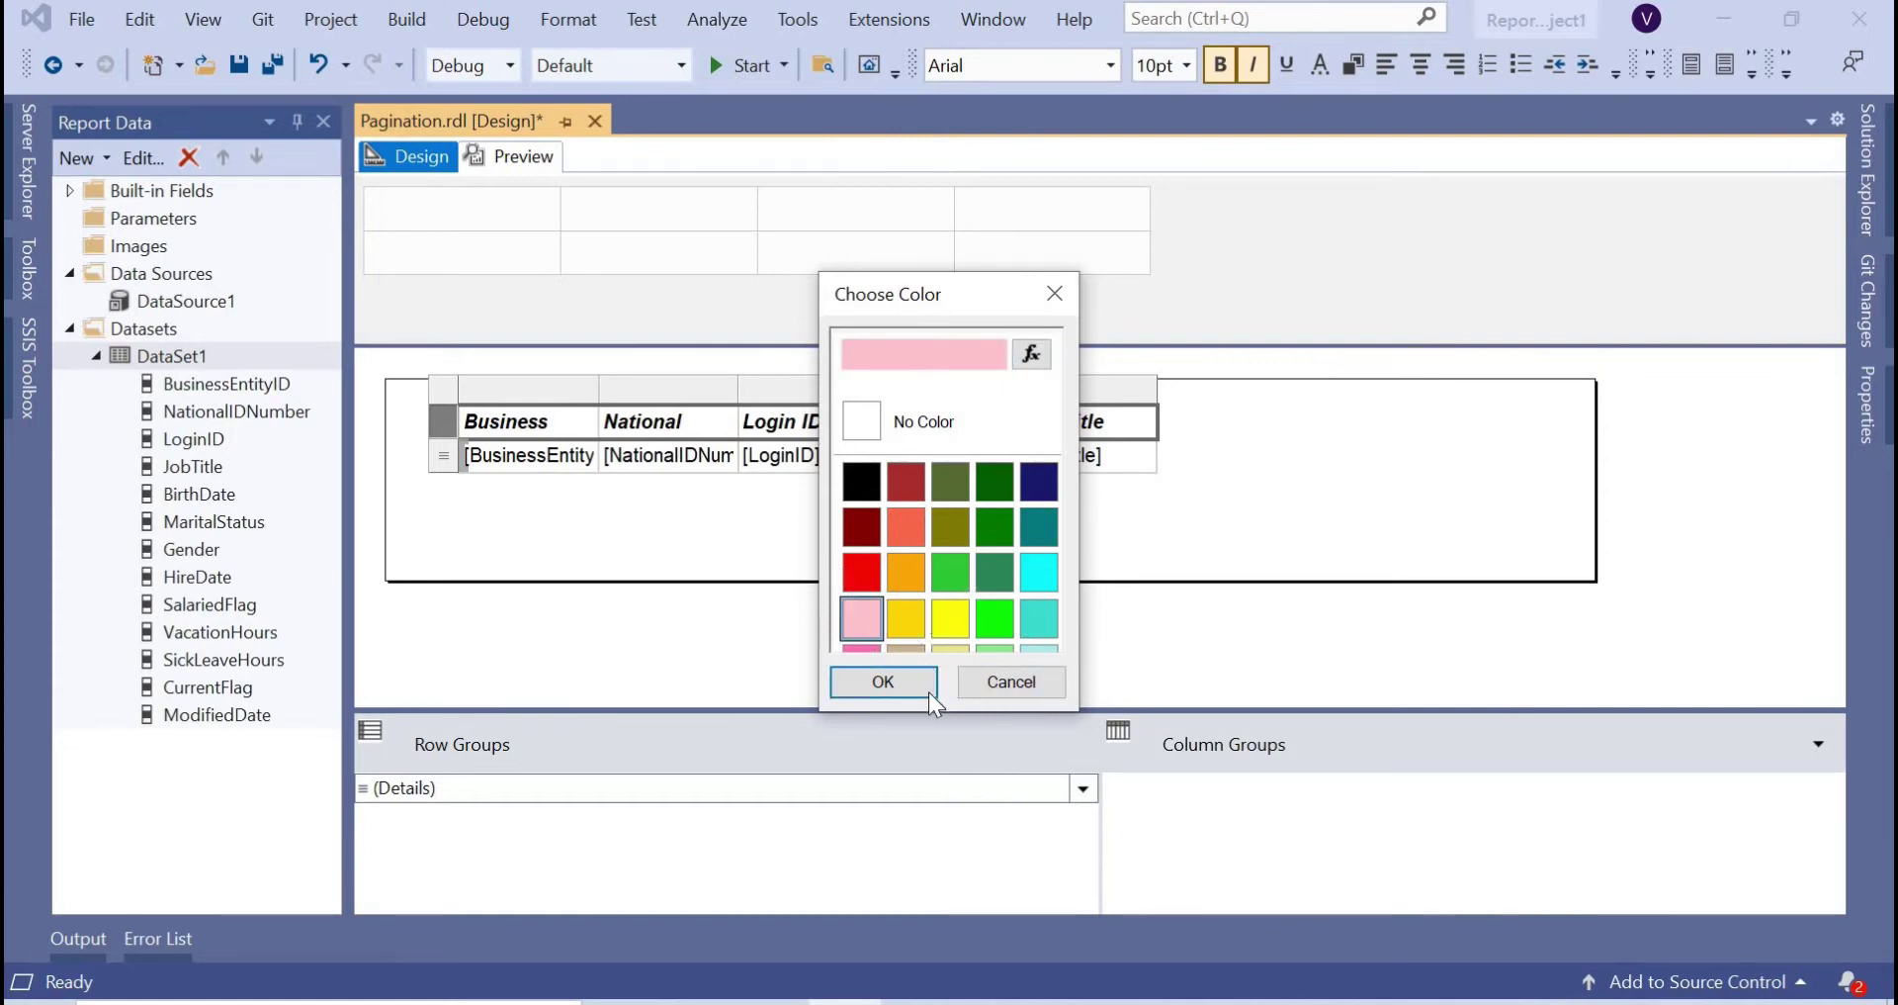
pyautogui.click(885, 684)
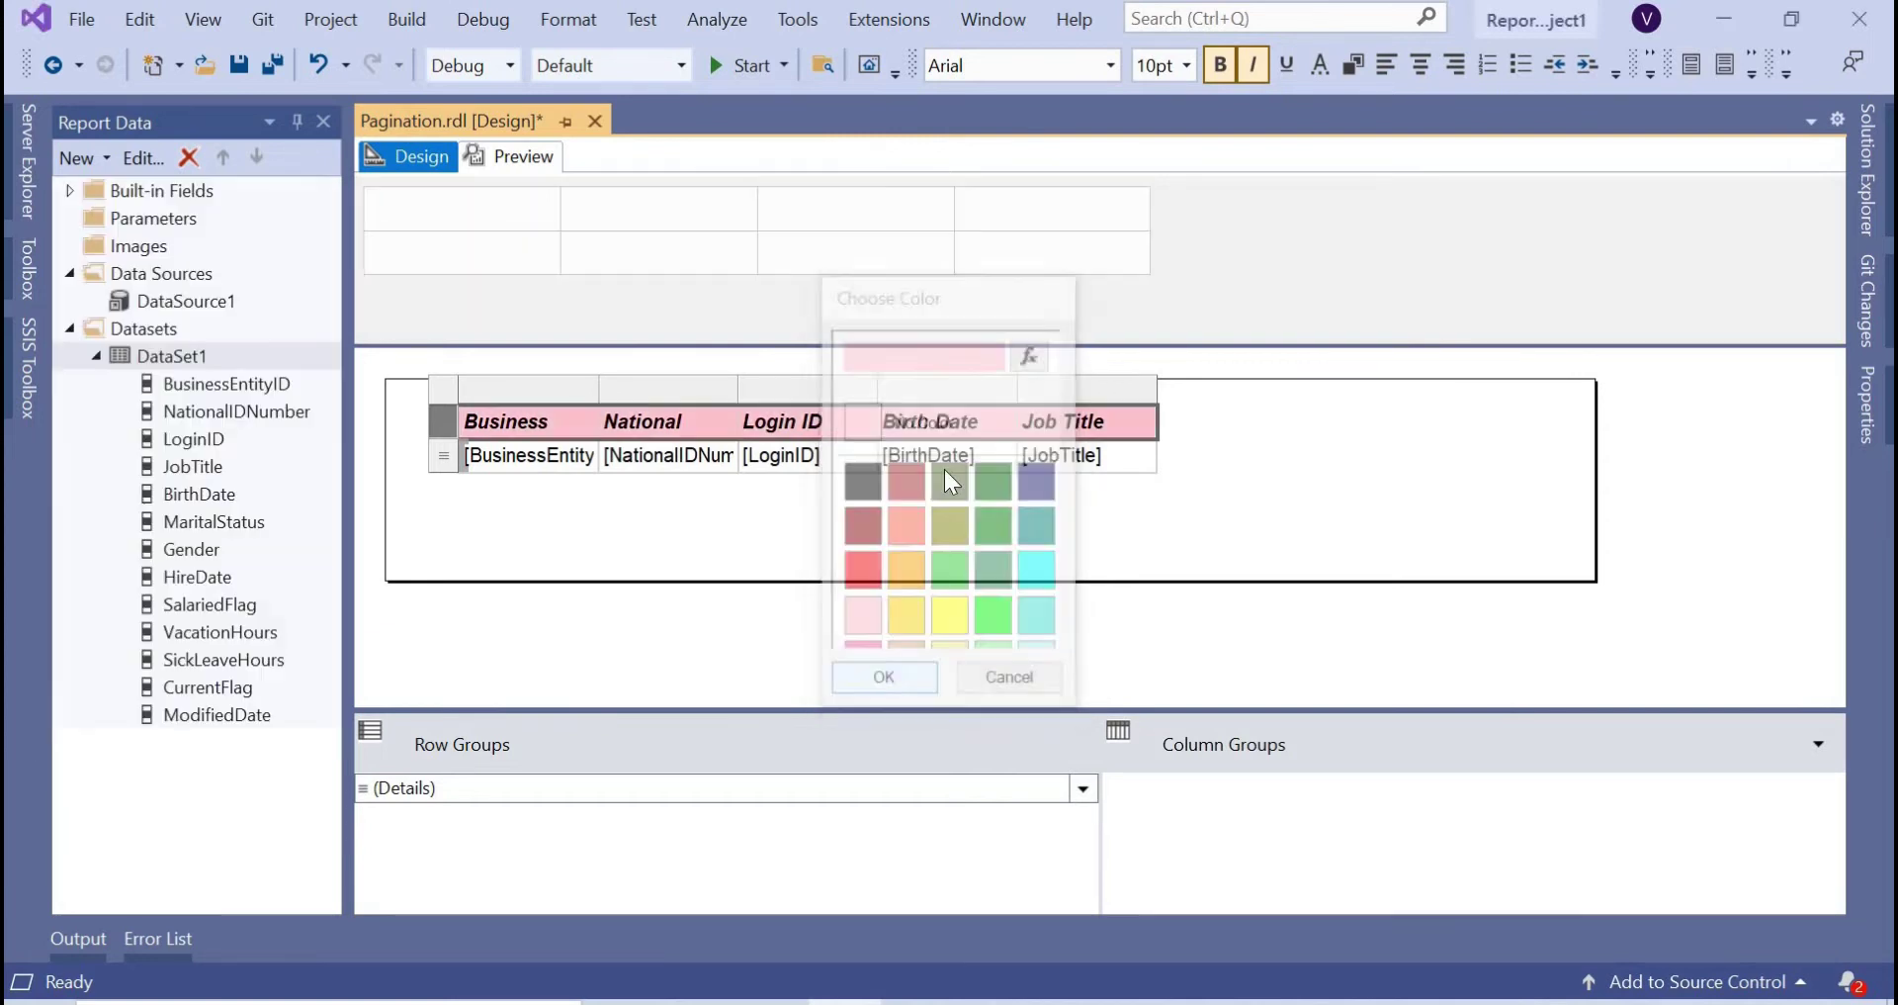
pyautogui.click(518, 162)
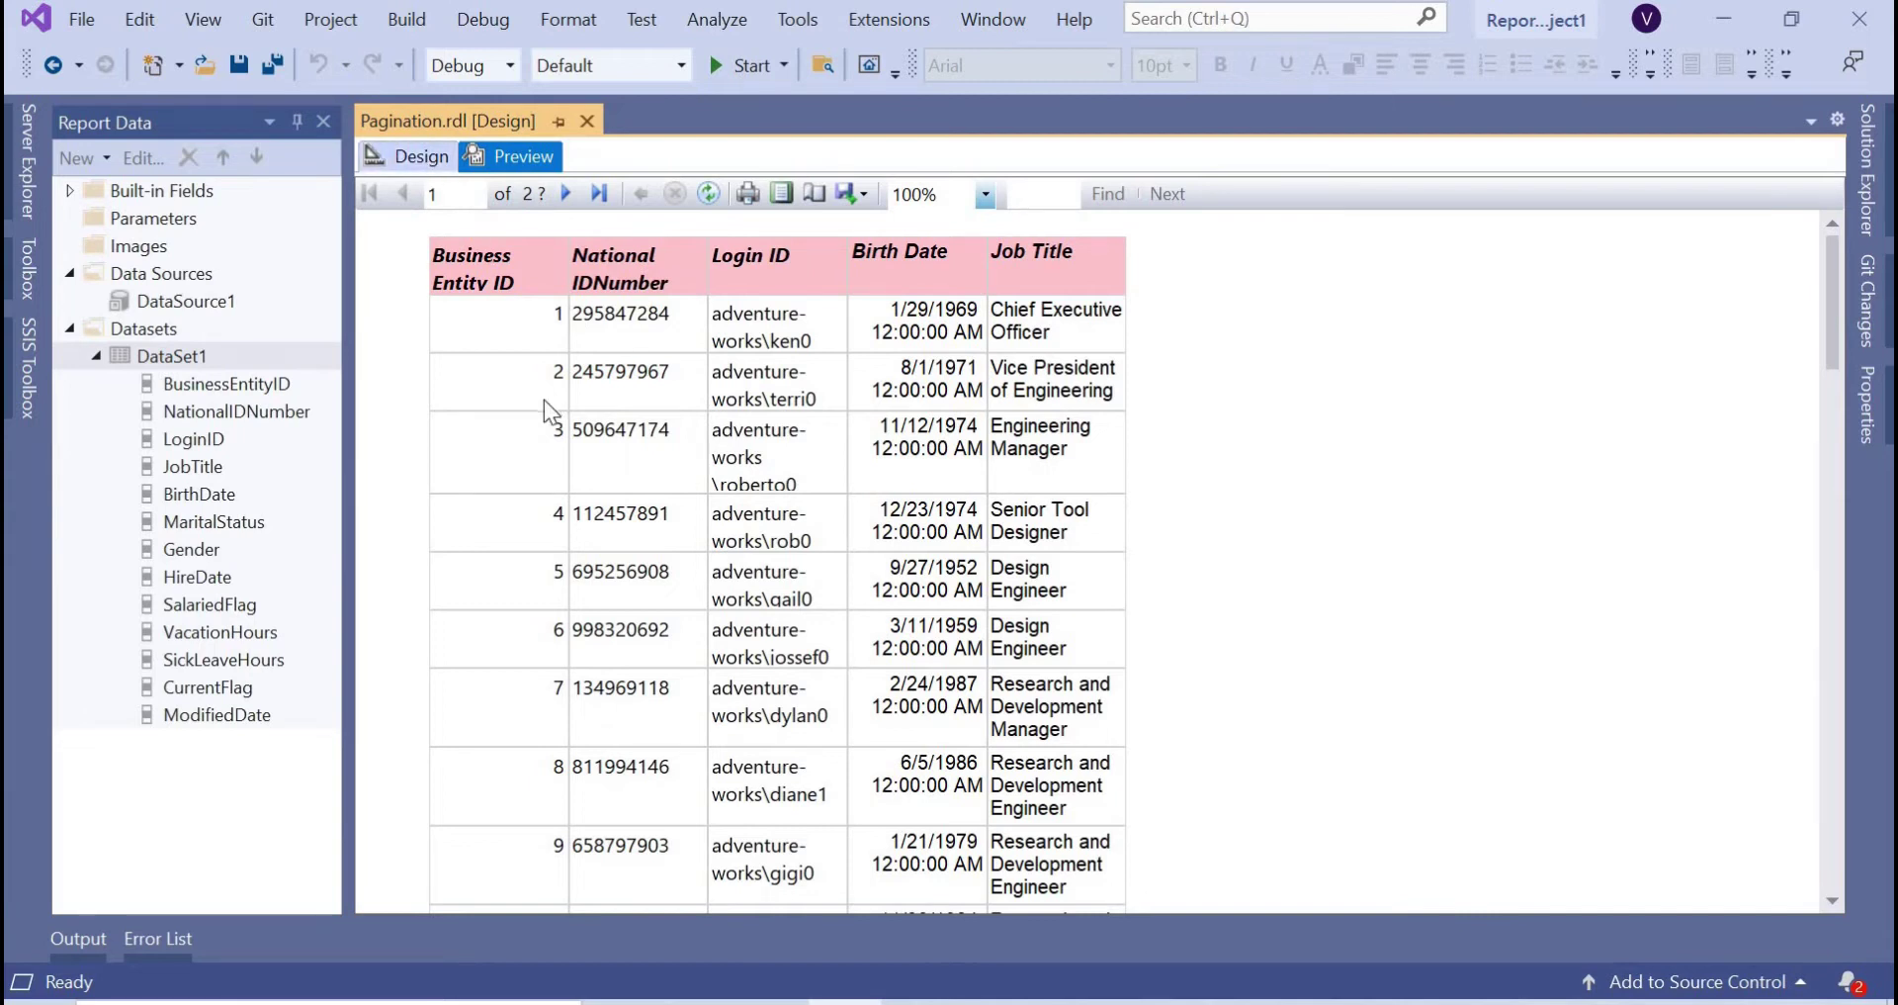
# Widen the Job Title column until each title fits on one line, checking the result in the report preview.
pyautogui.click(409, 156)
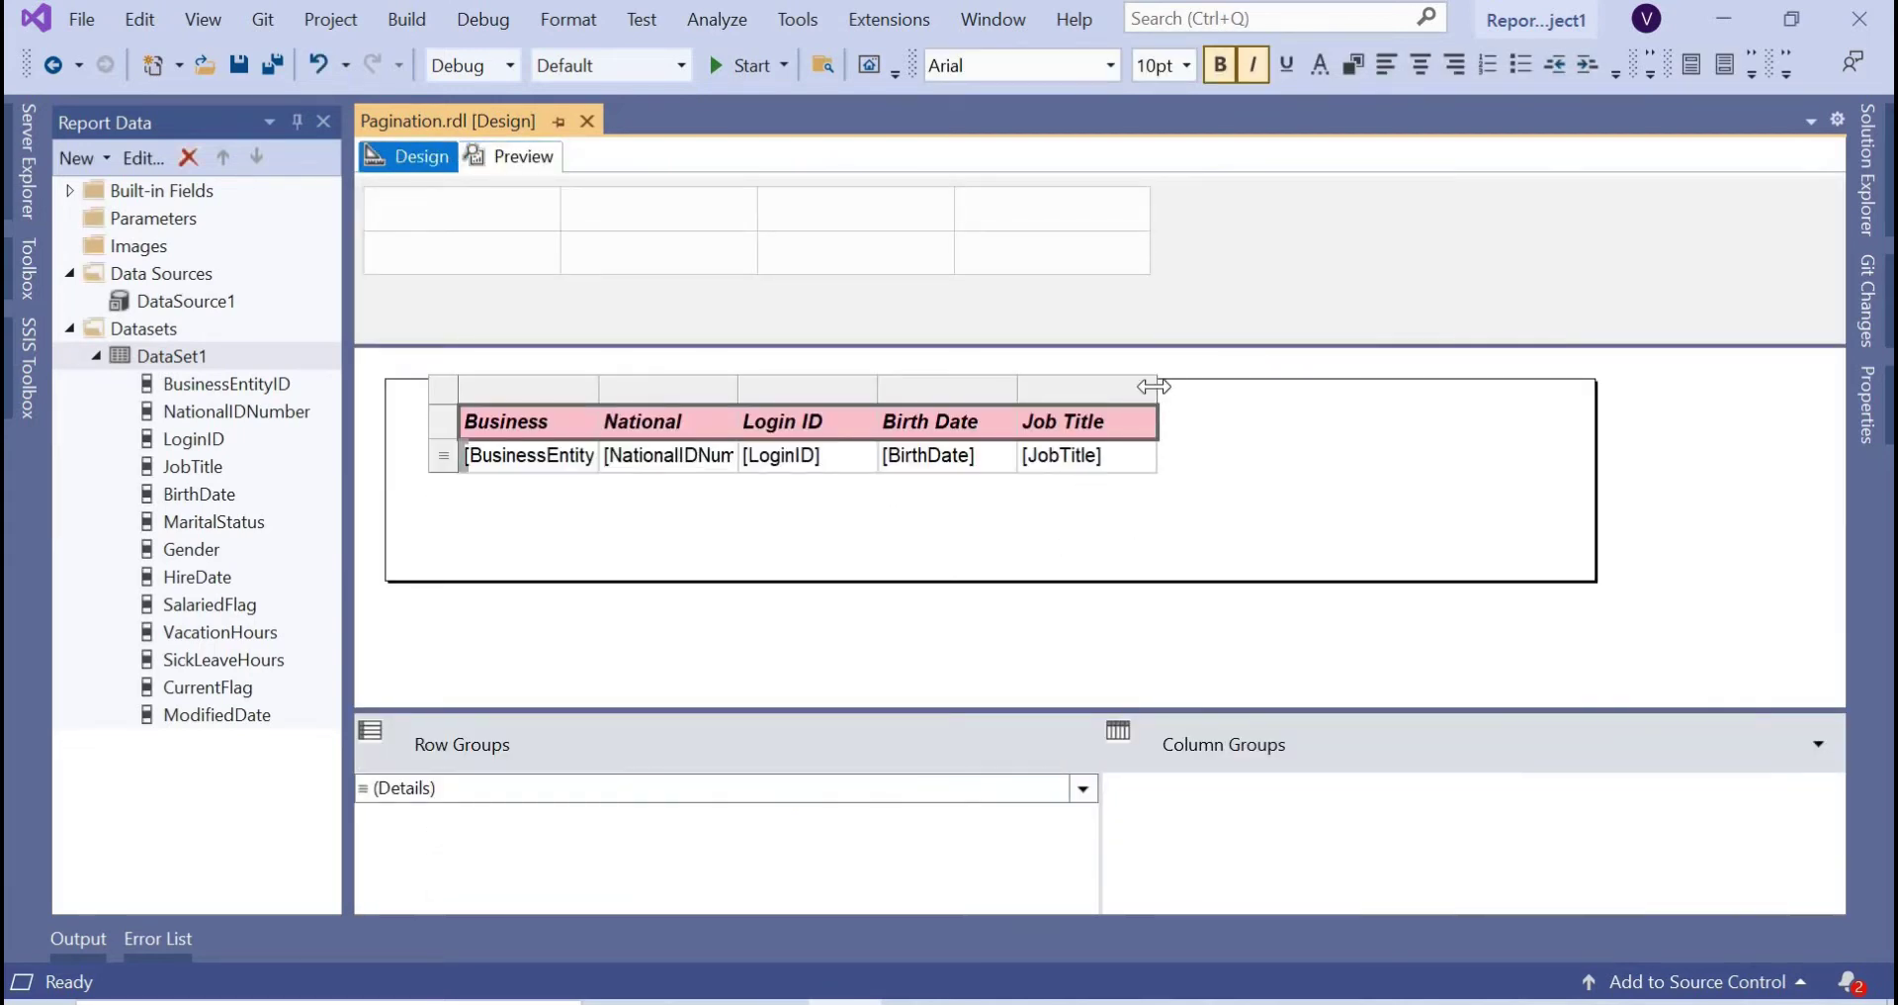
pyautogui.moveTo(1159, 388); pyautogui.dragTo(1214, 394)
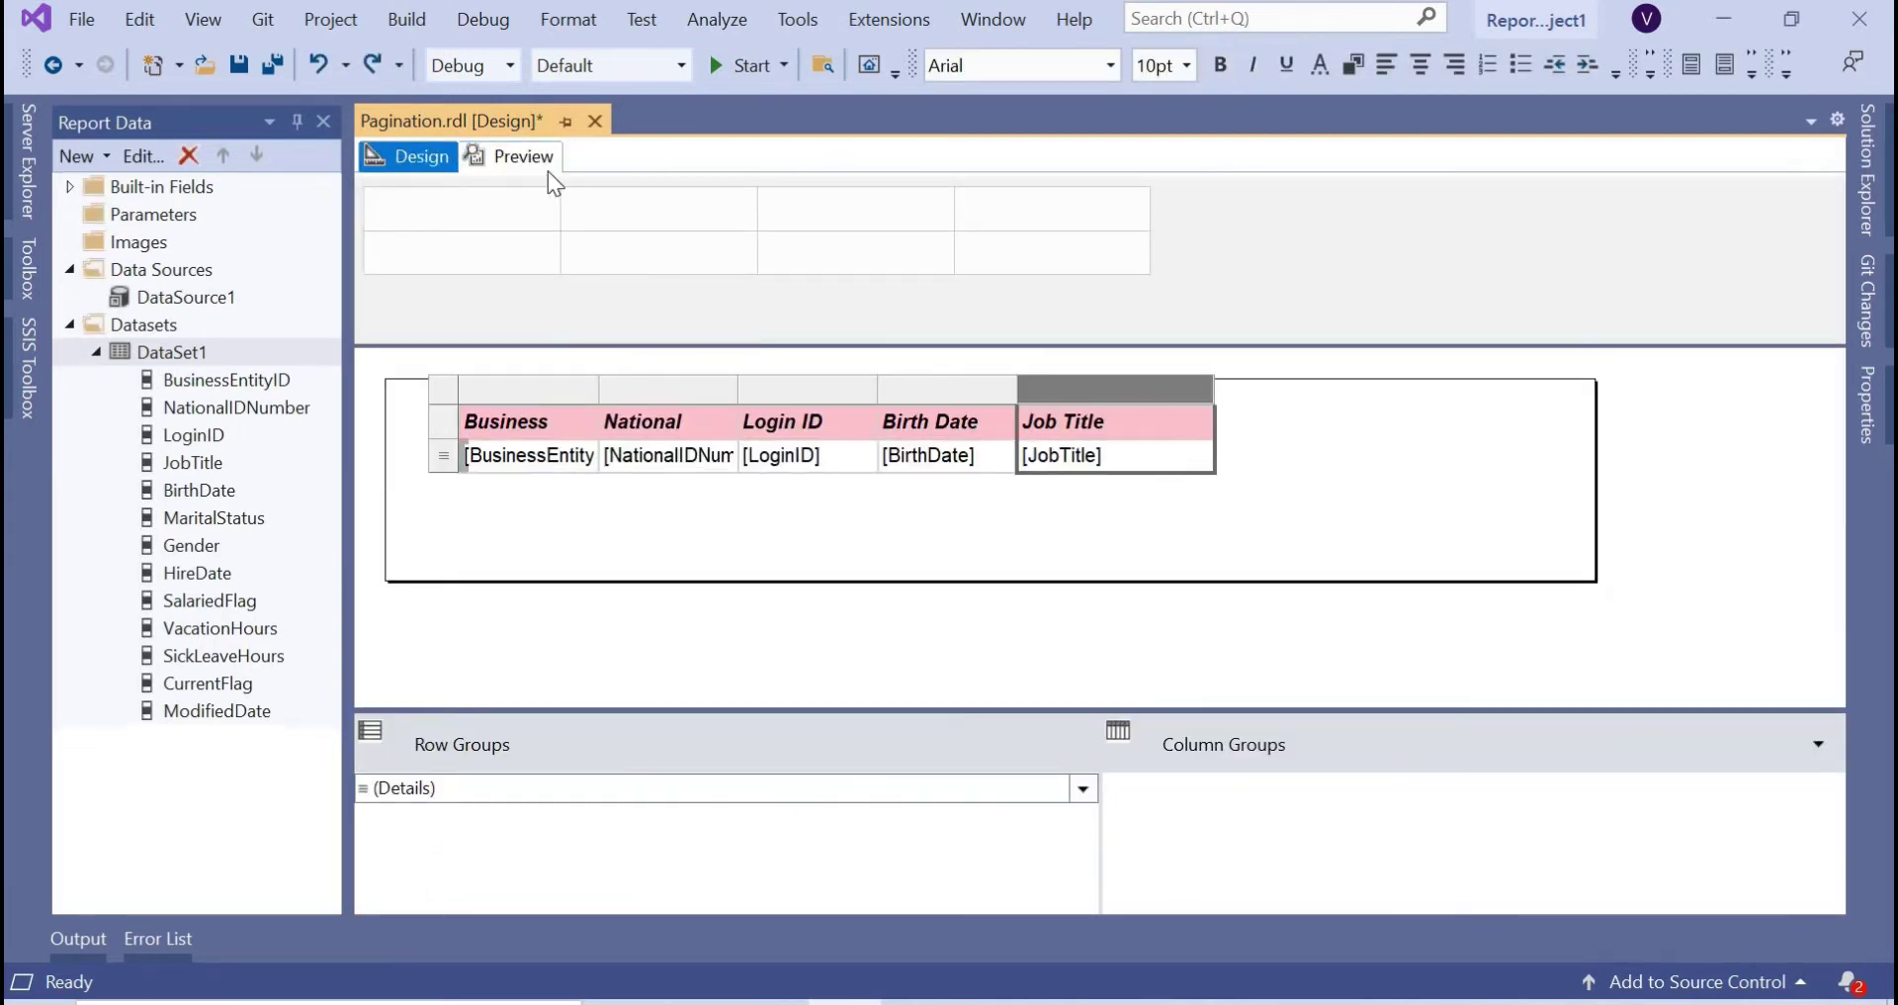
pyautogui.click(512, 153)
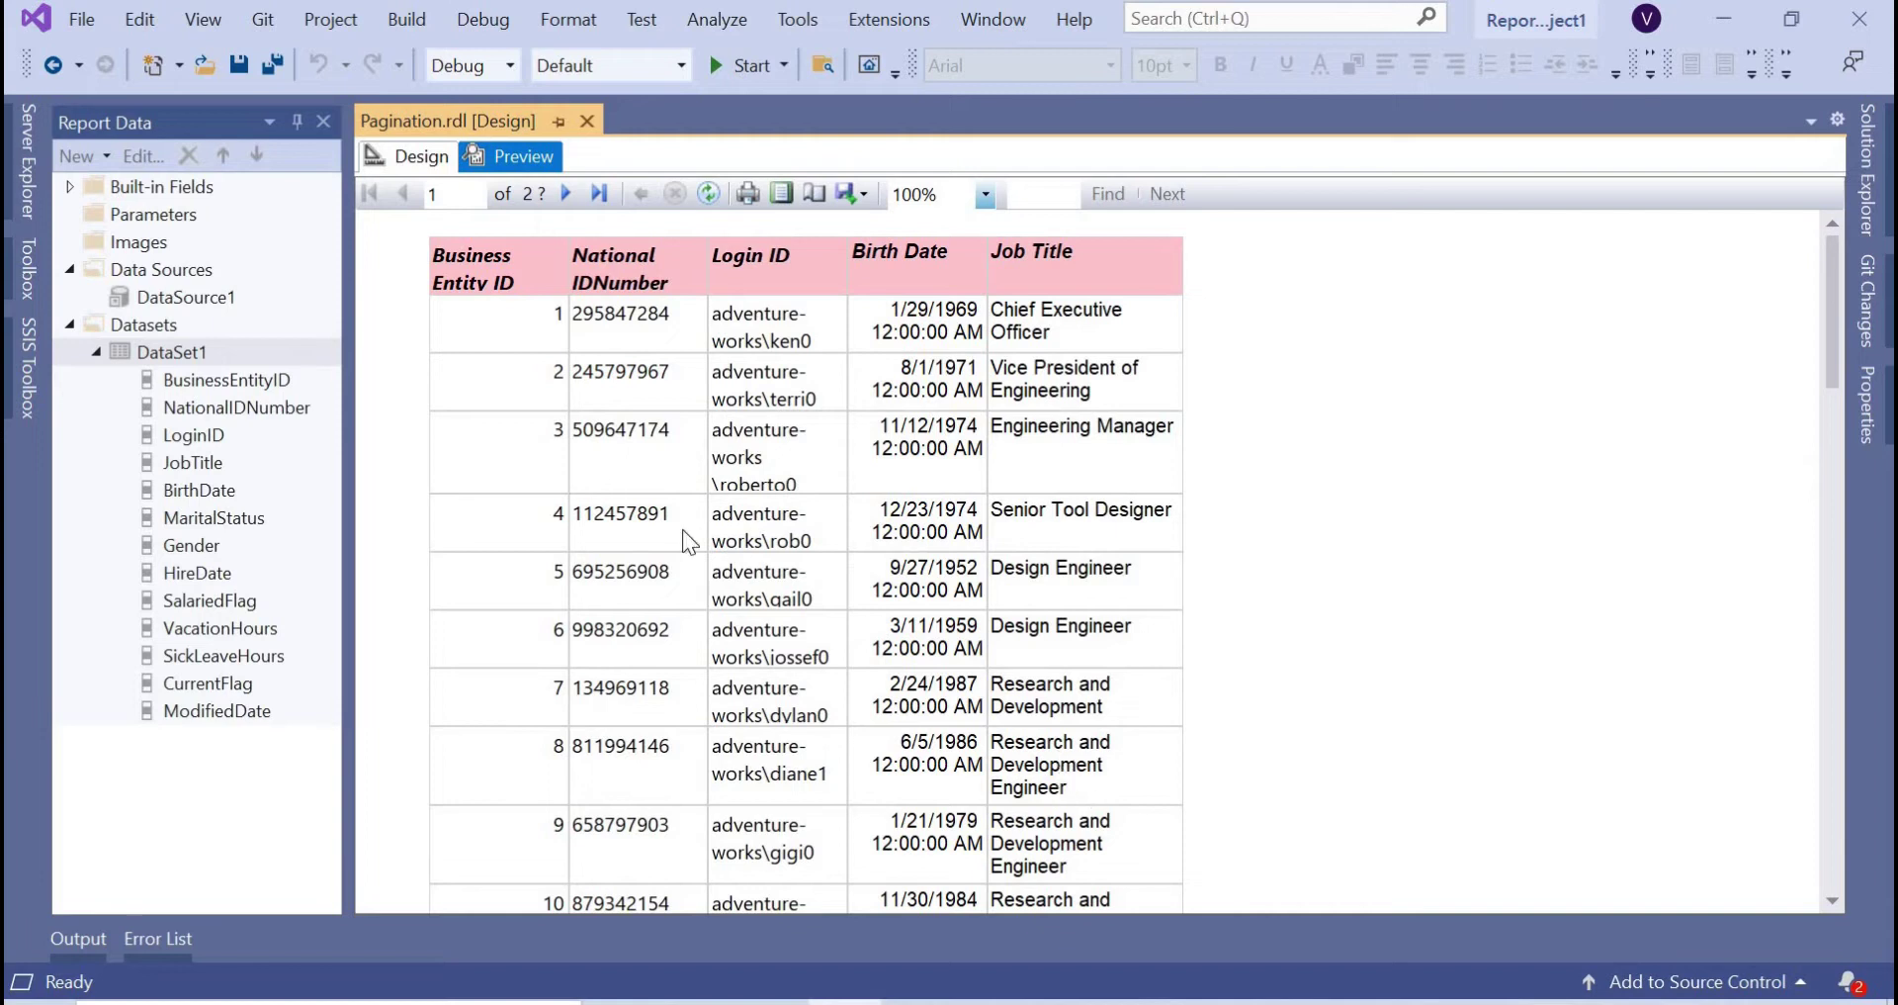
pyautogui.click(429, 169)
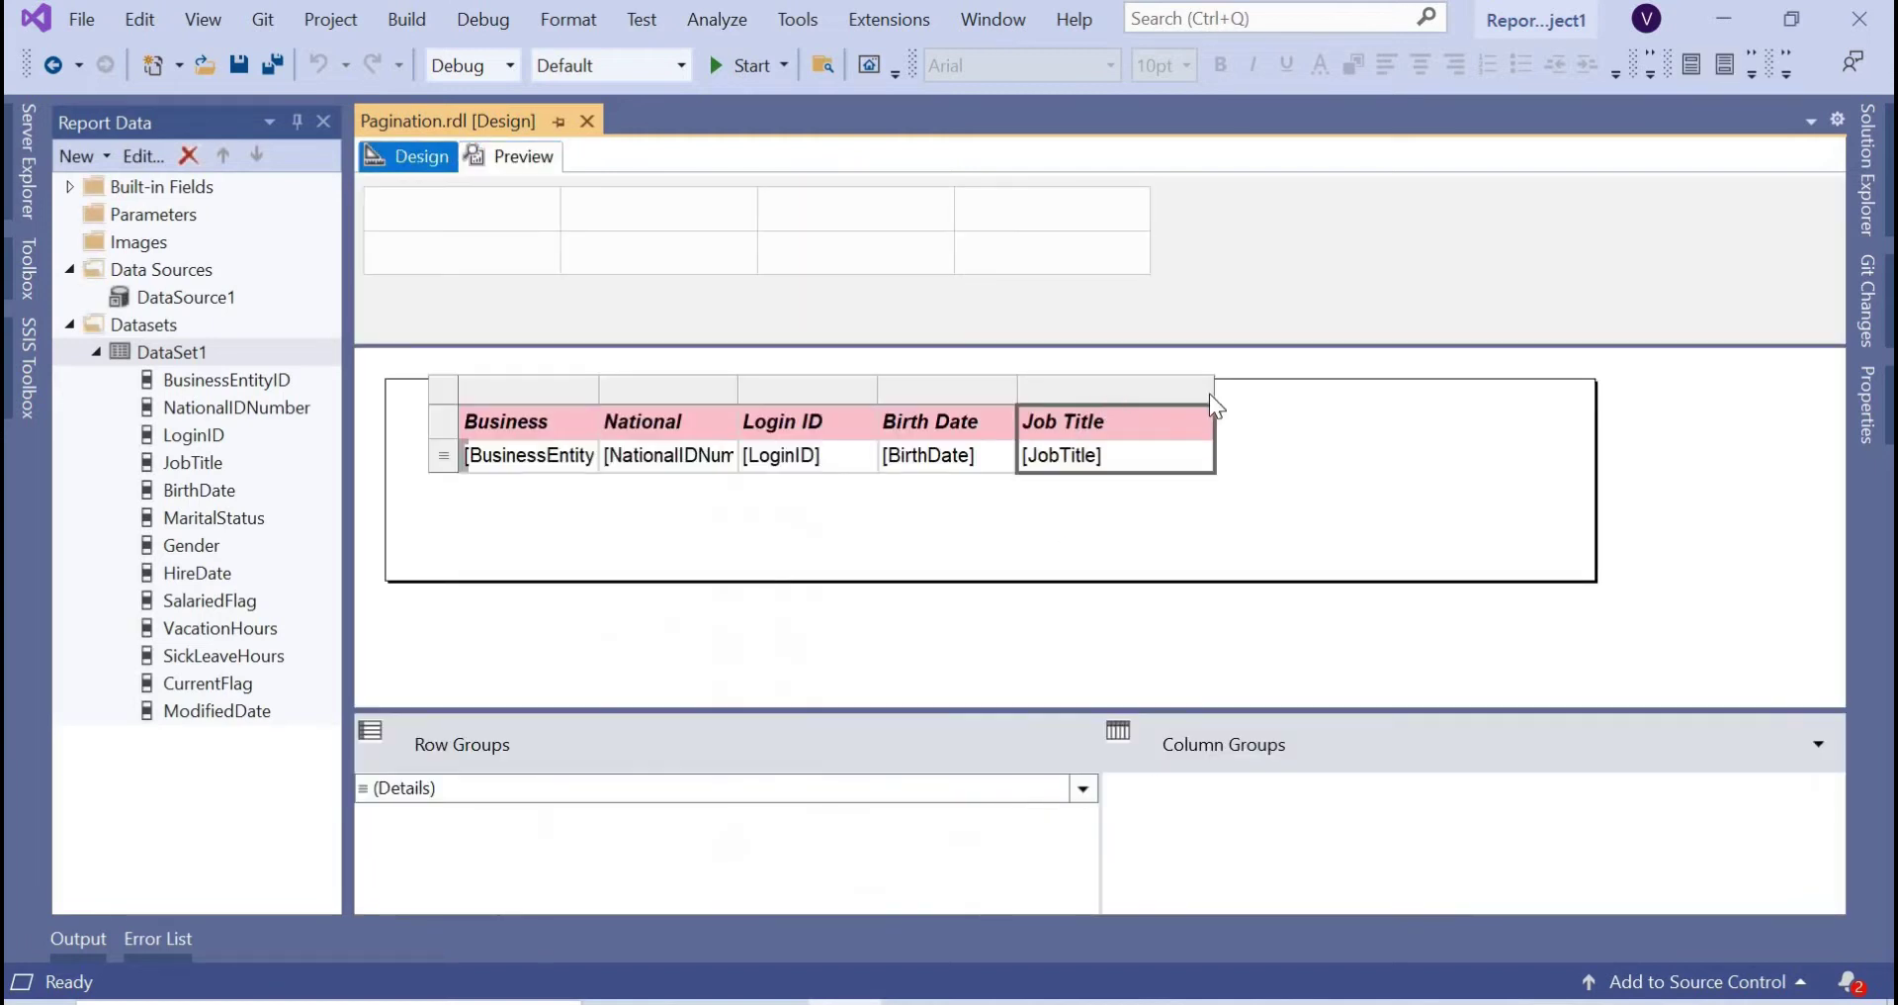
pyautogui.moveTo(1208, 394); pyautogui.dragTo(1356, 401)
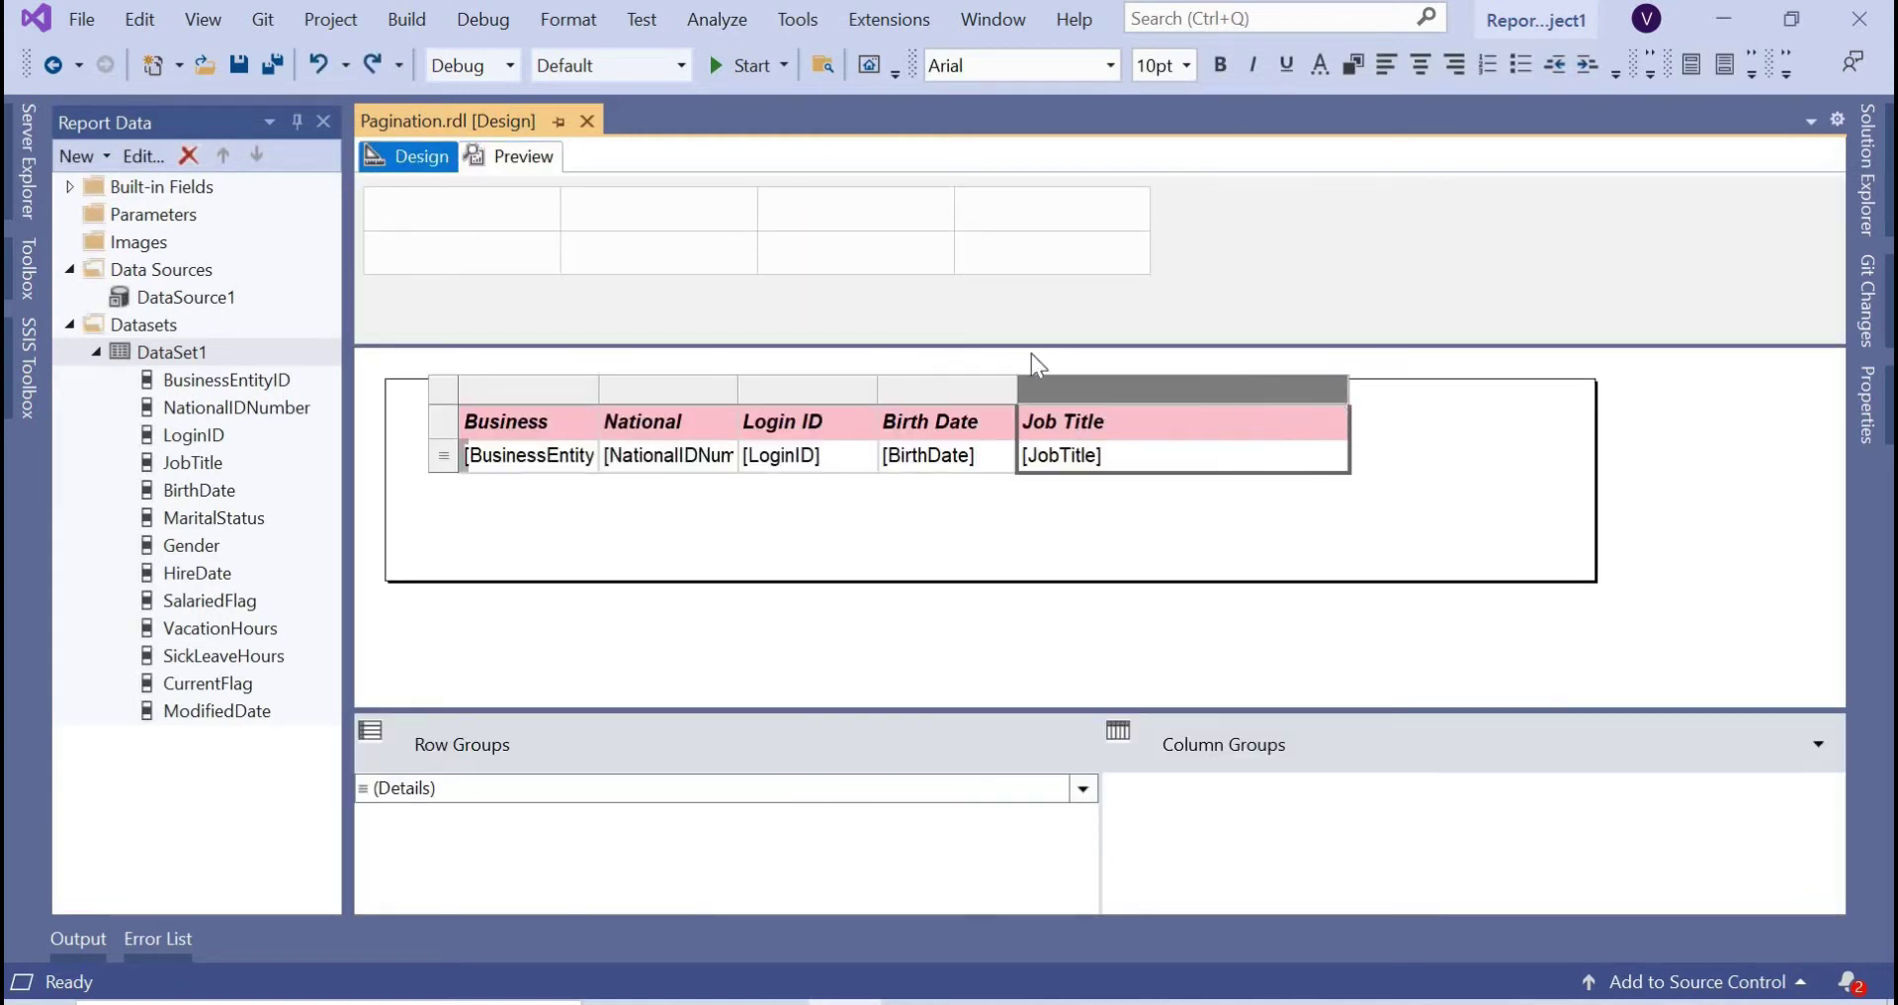
pyautogui.click(539, 158)
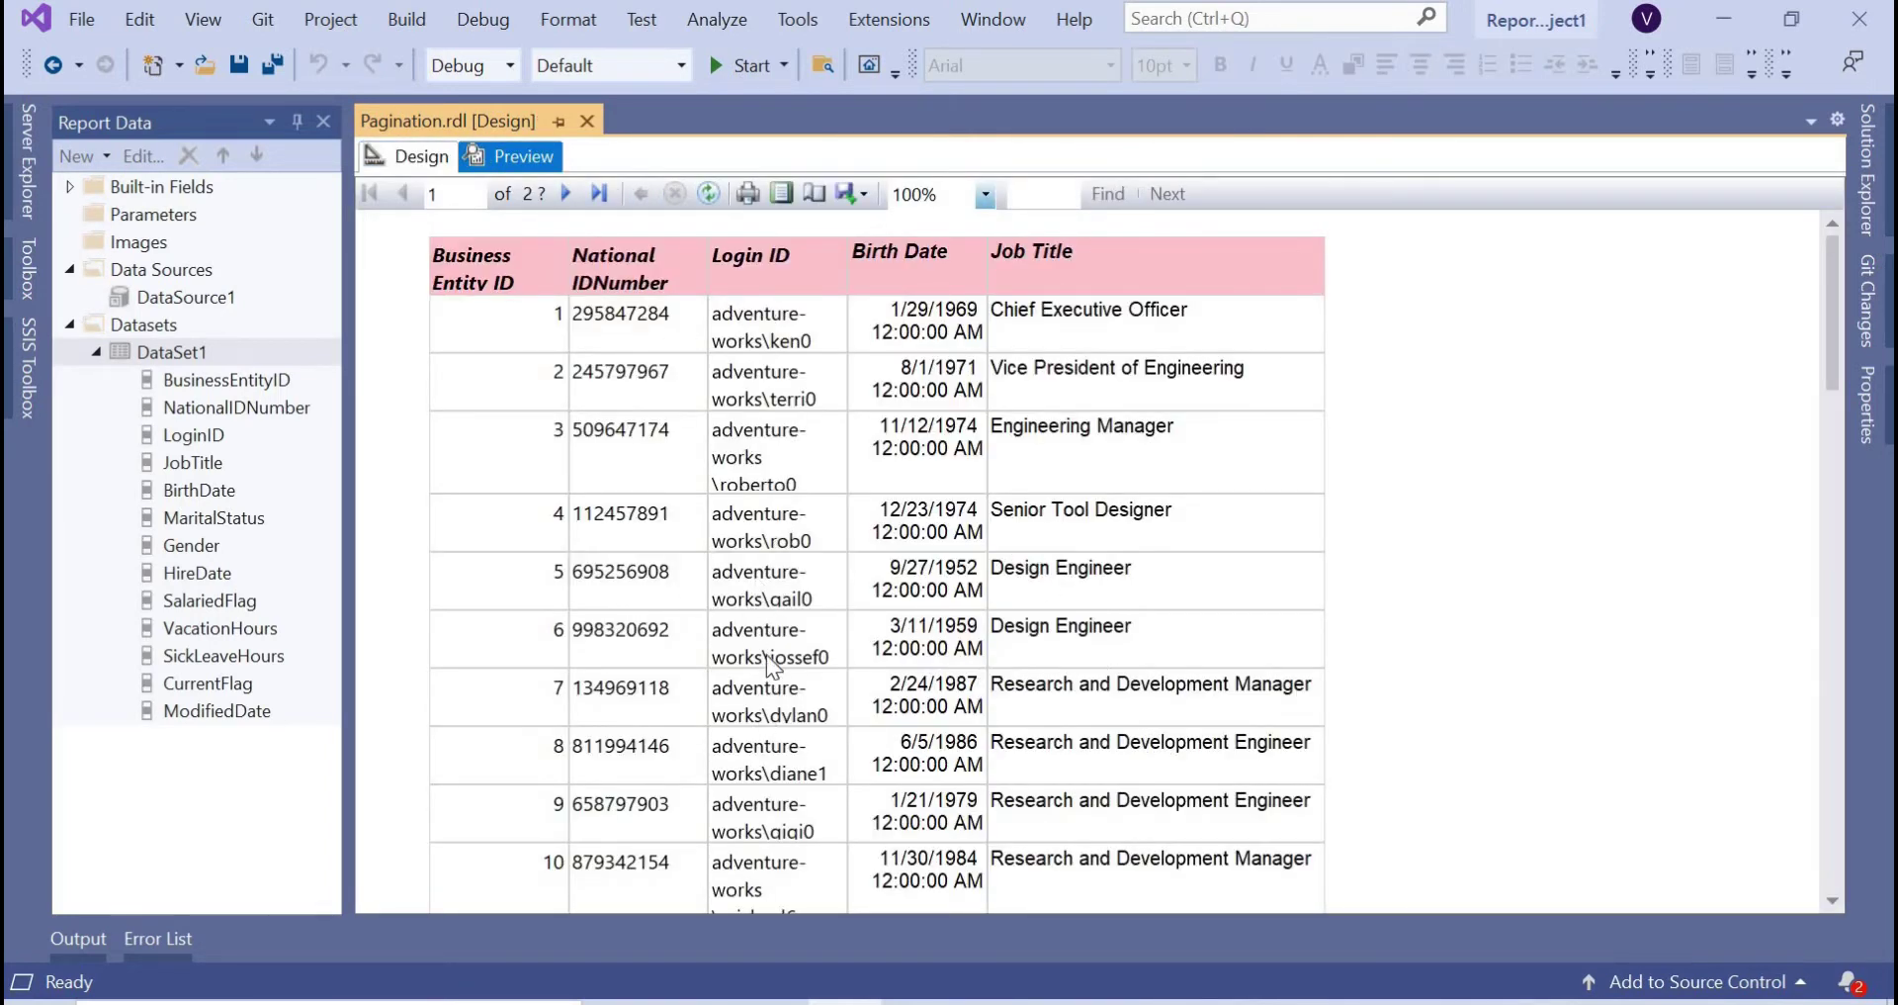
# Widen the Login ID column until each login fits on one line and preview the report.
pyautogui.click(423, 162)
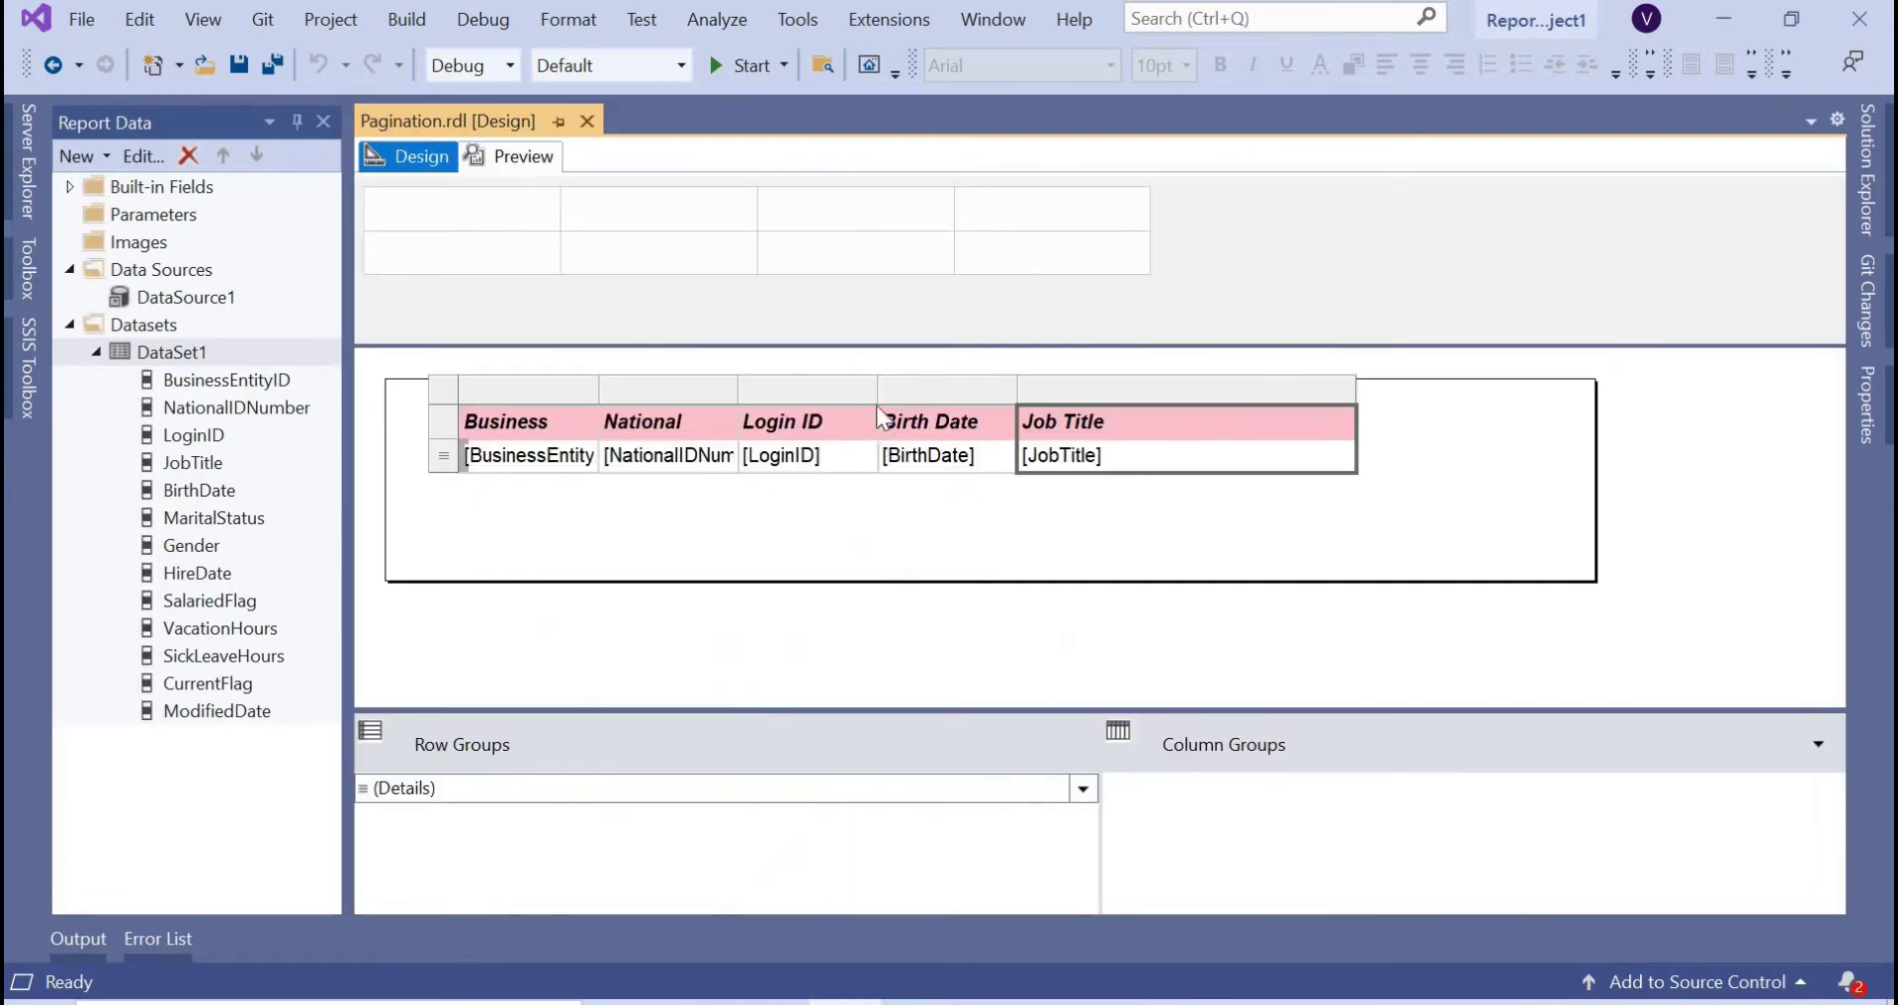
pyautogui.click(880, 390)
pyautogui.moveTo(1000, 404); pyautogui.dragTo(1049, 403)
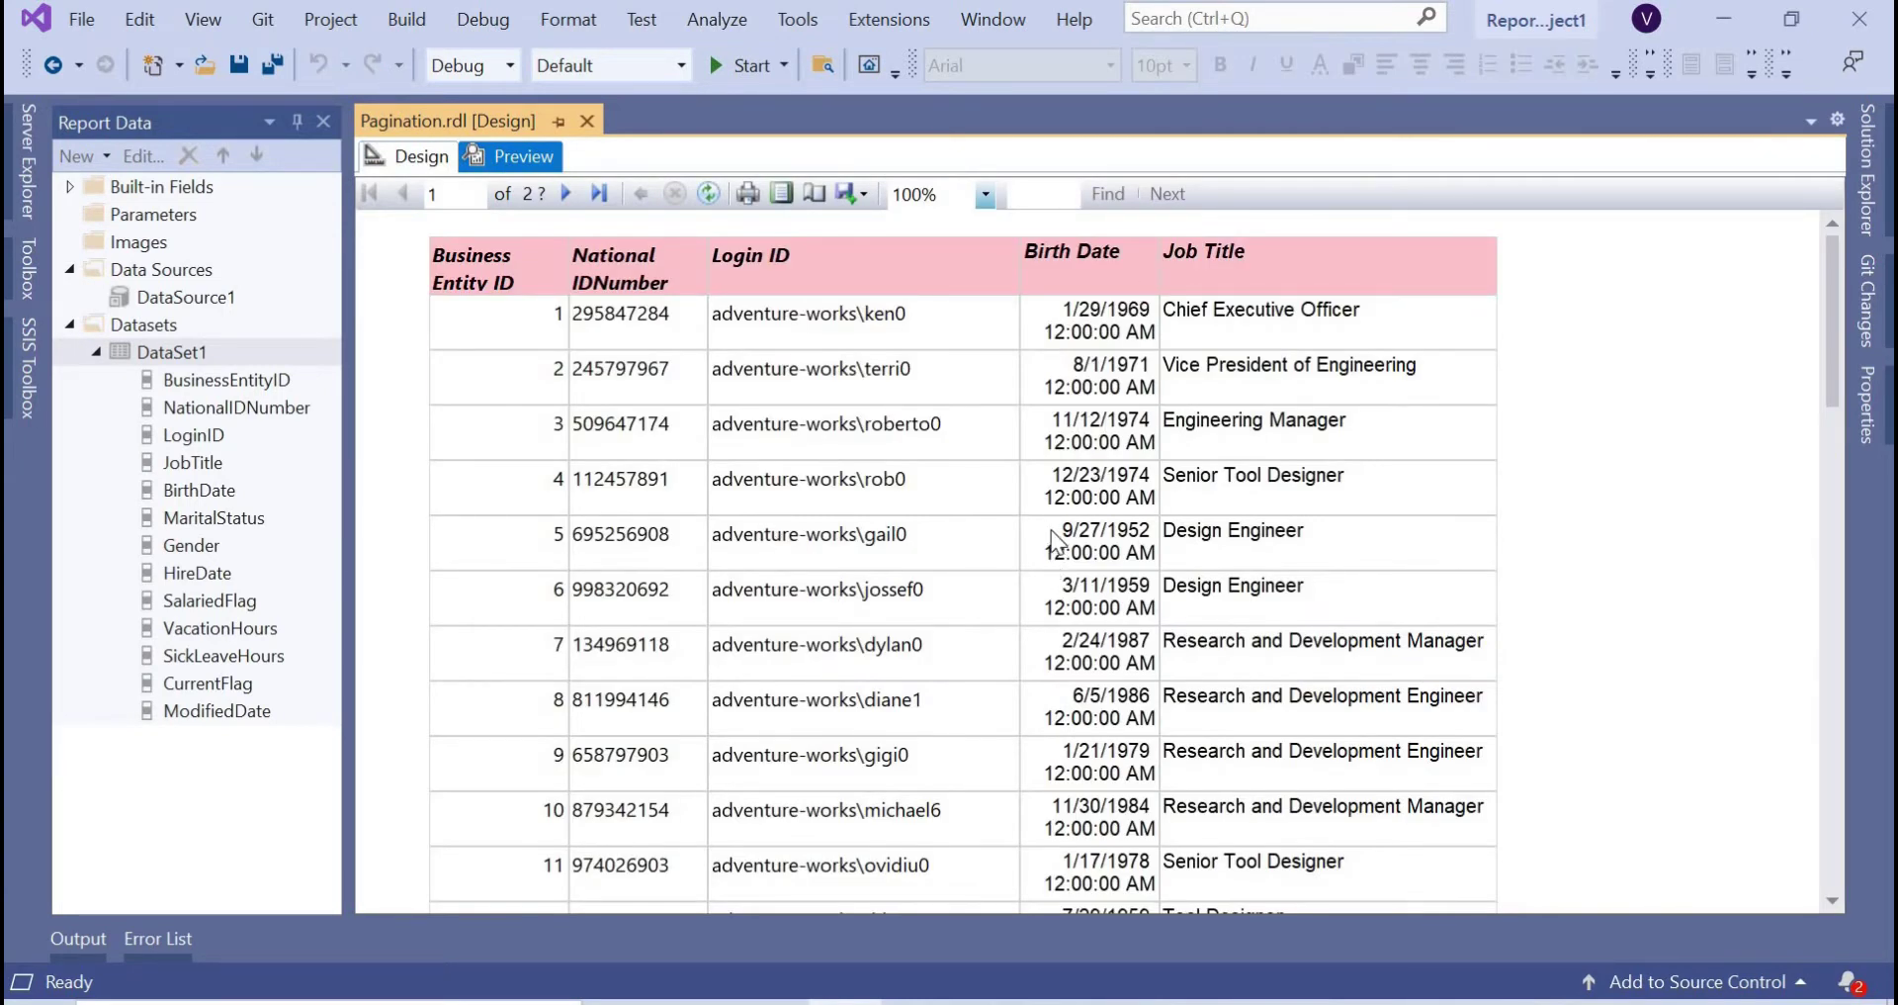
# Widen the Birth Date column to make room for the date and time, and preview the report.
pyautogui.click(420, 157)
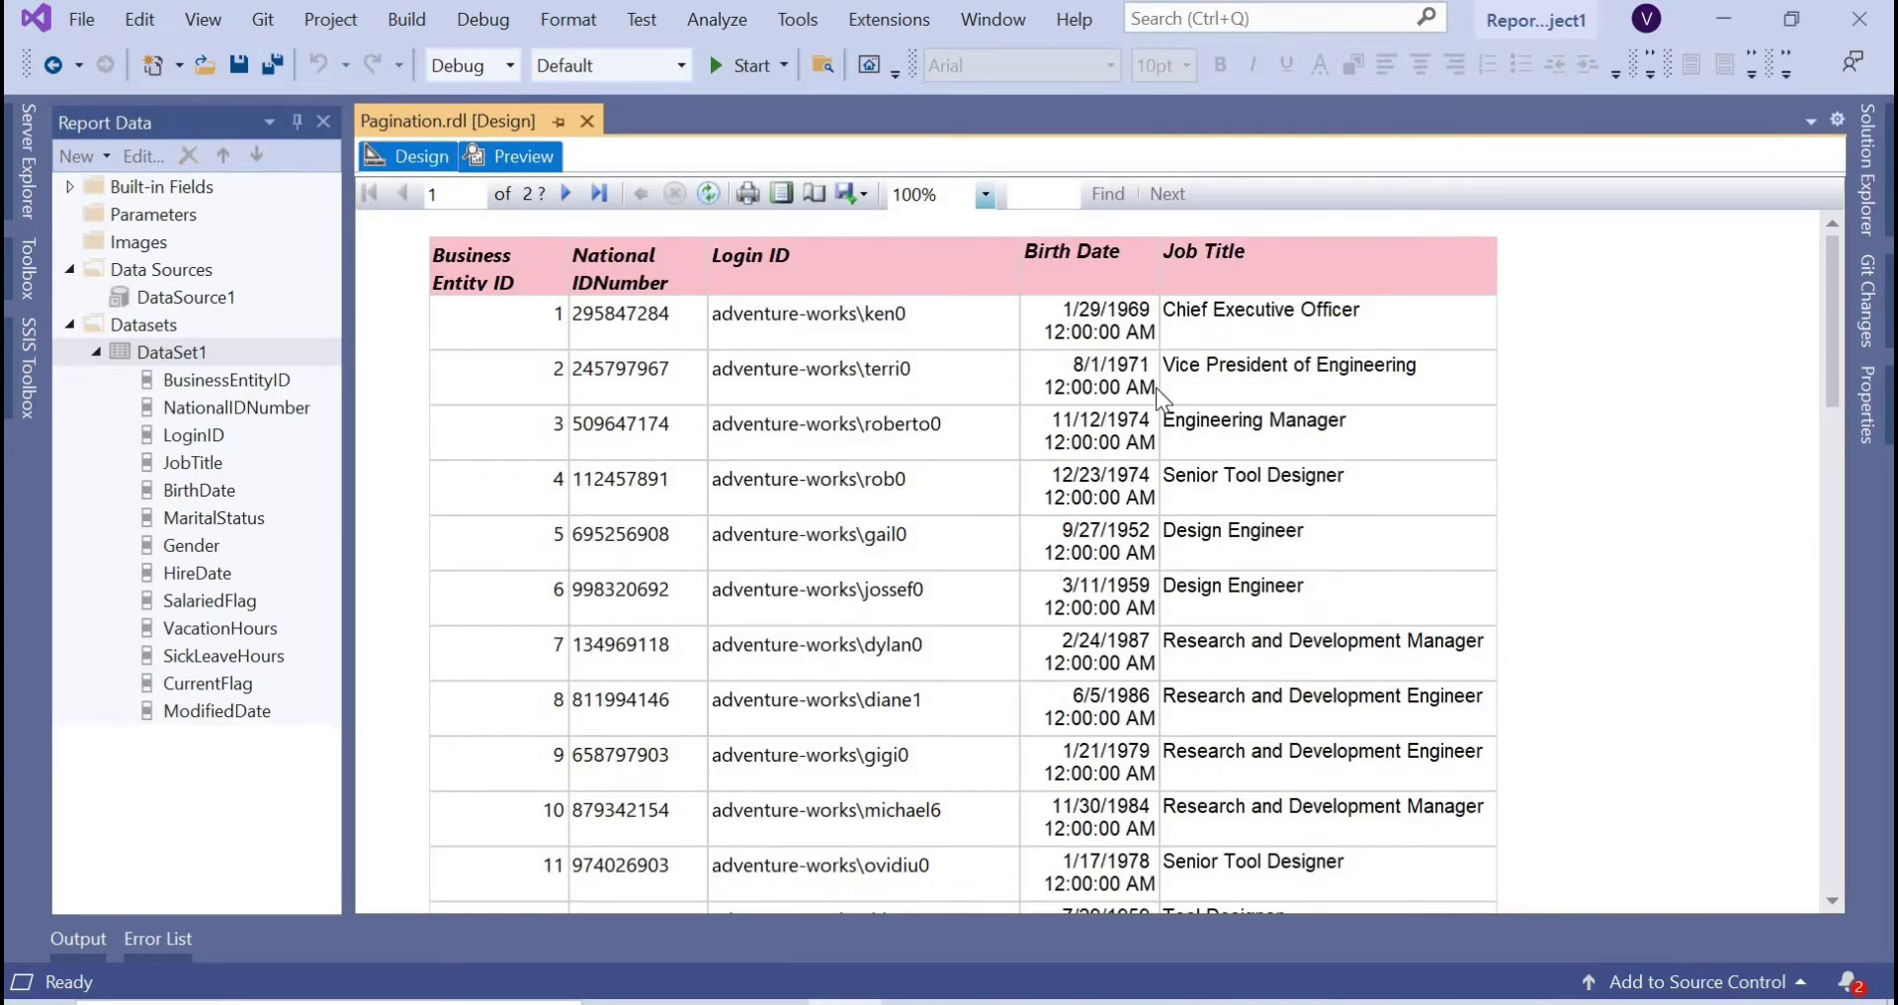
pyautogui.moveTo(1200, 394); pyautogui.dragTo(1255, 394)
pyautogui.click(522, 156)
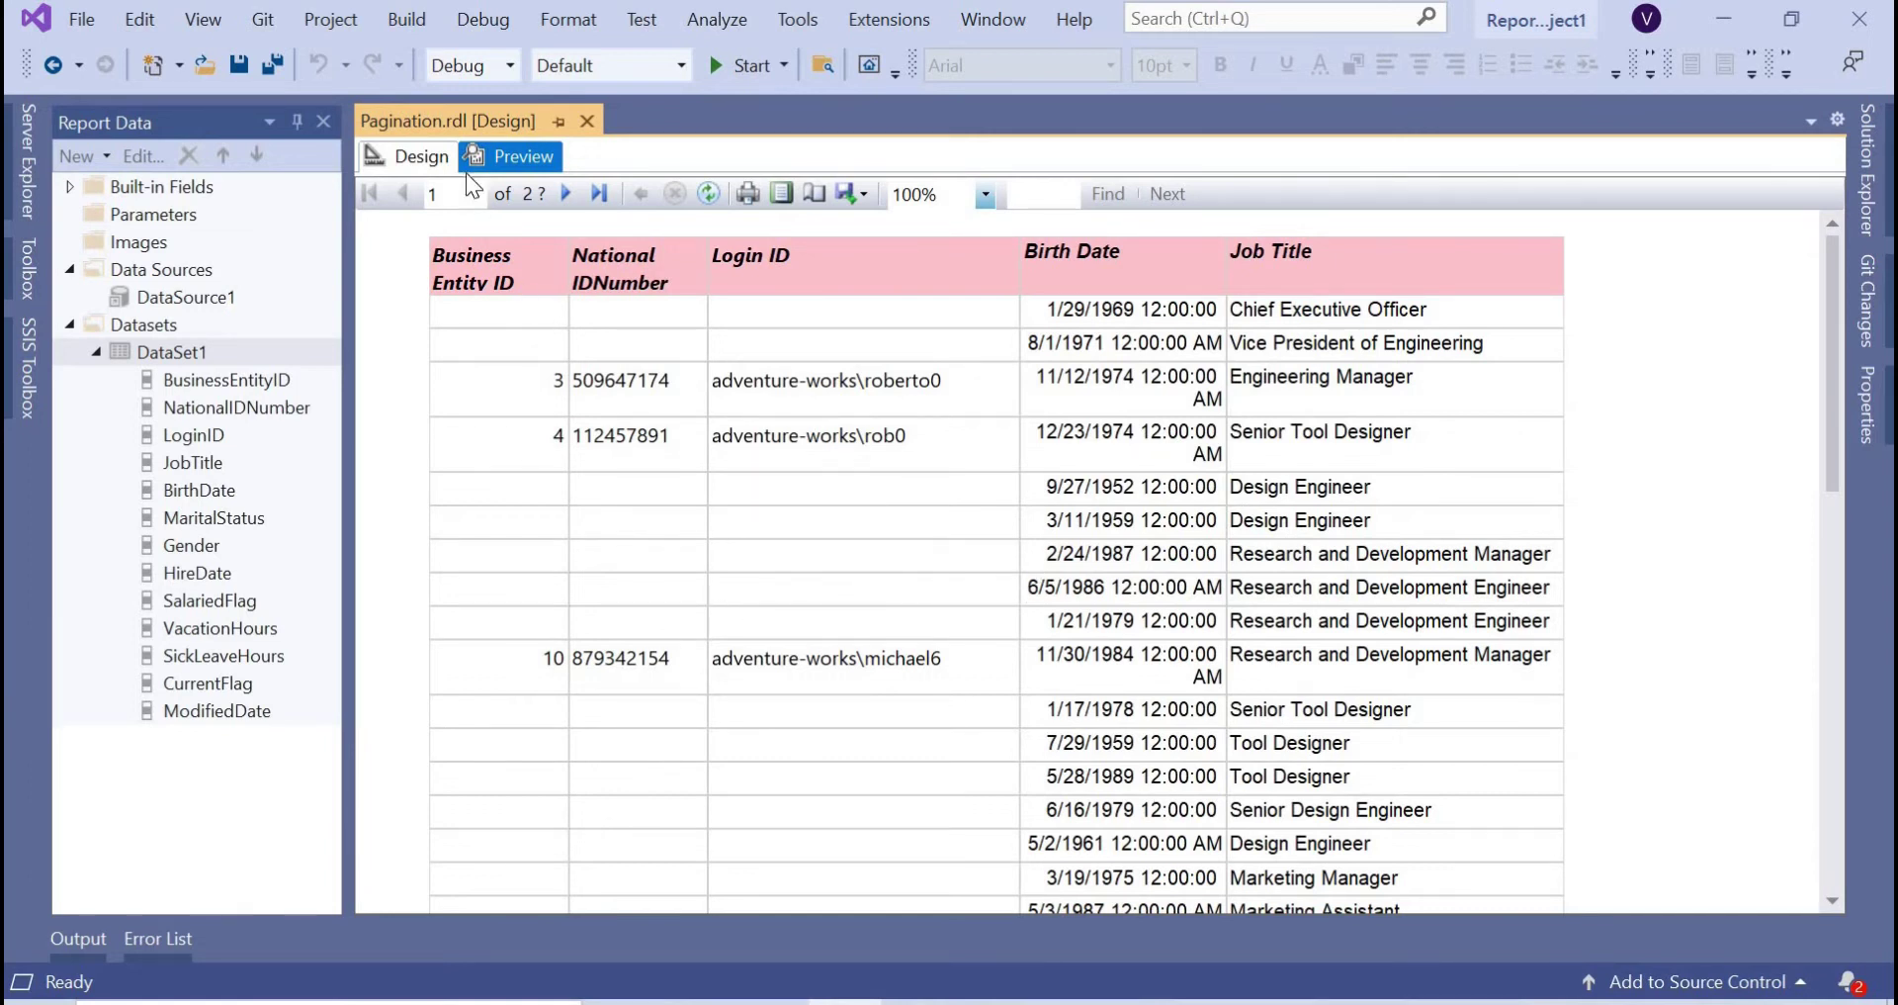
# Extend the report body to the right, widen Birth Date until each value fits on one line, and preview the report.
pyautogui.click(419, 157)
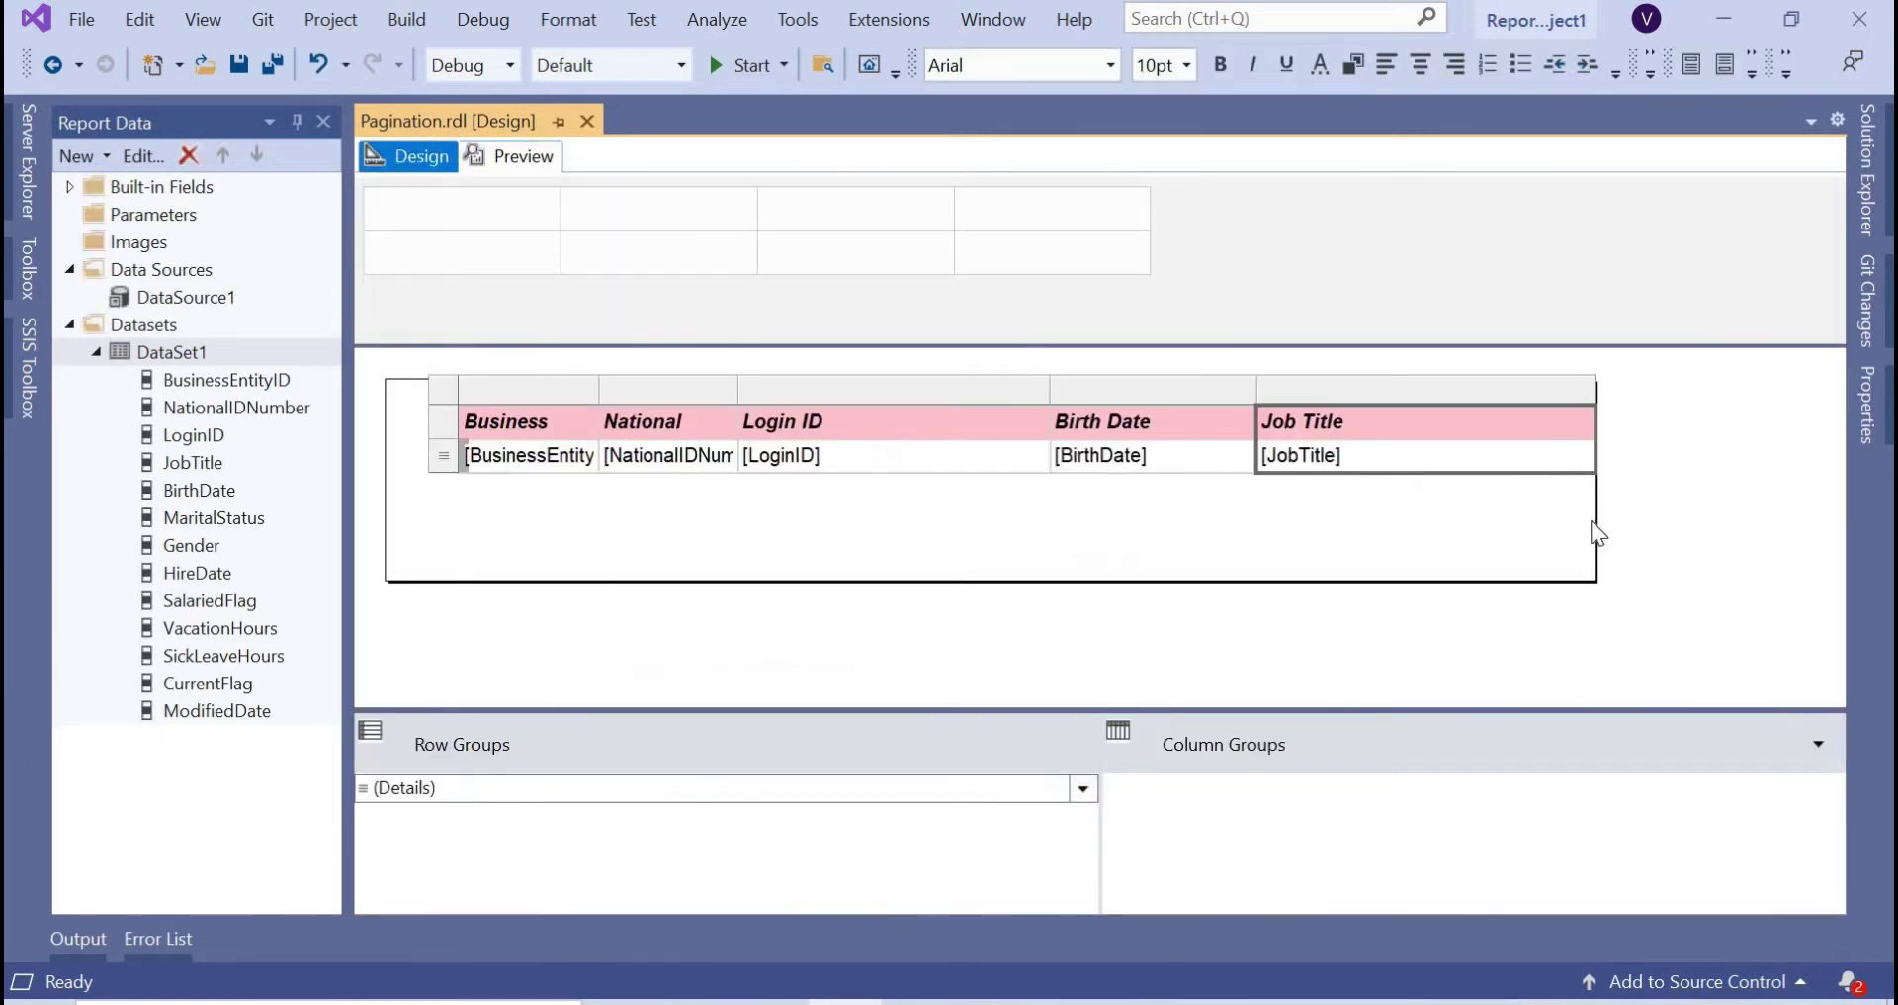
pyautogui.moveTo(1596, 520); pyautogui.dragTo(1650, 520)
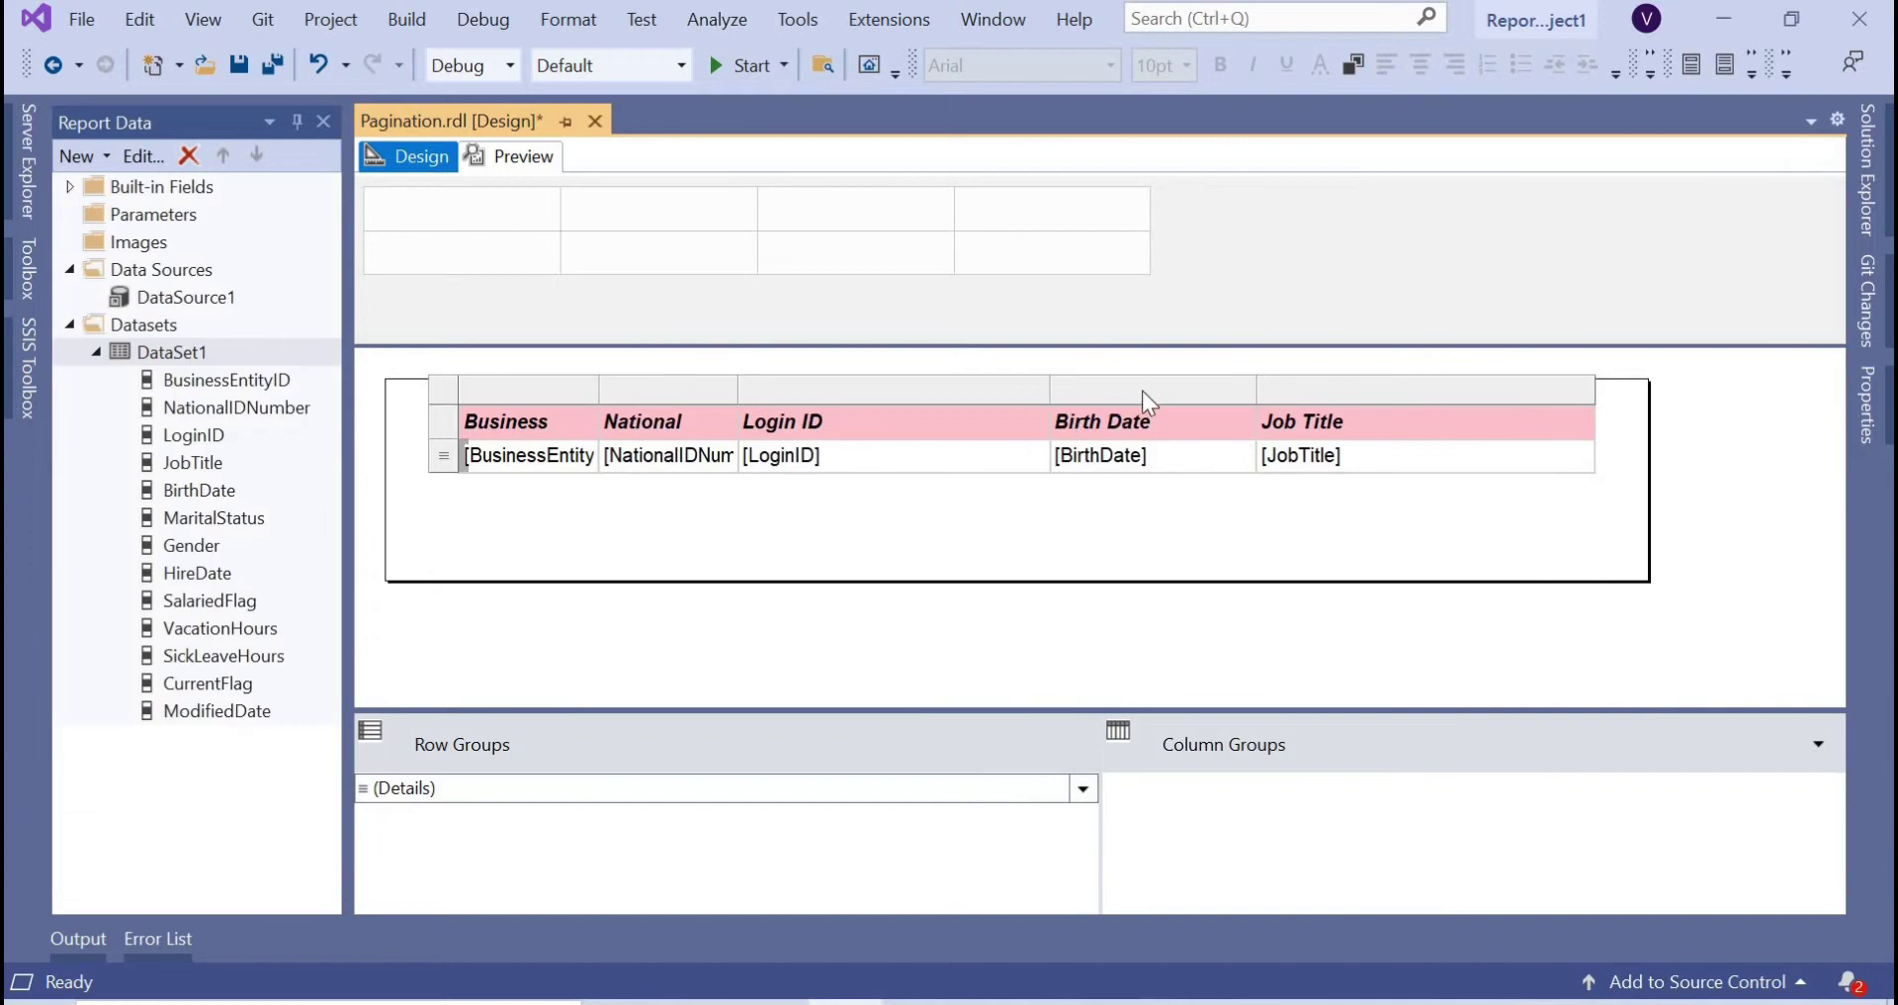
pyautogui.moveTo(1259, 385); pyautogui.dragTo(1283, 385)
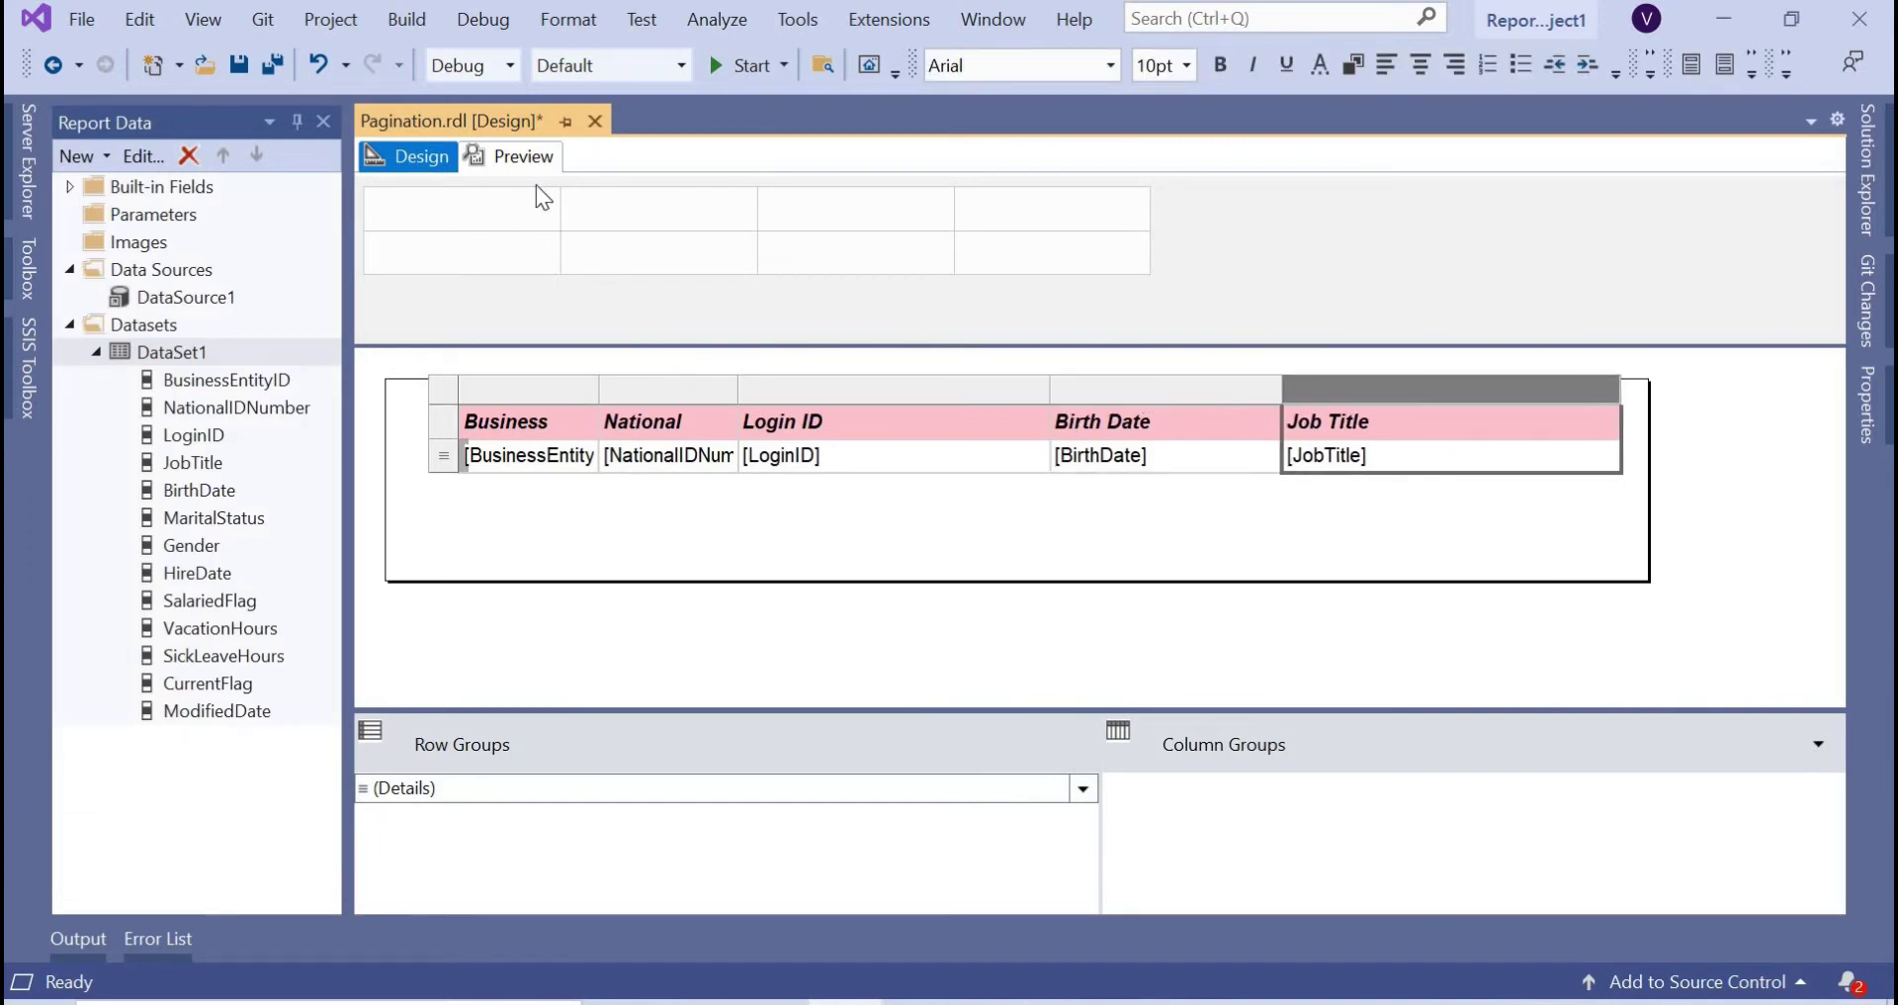
pyautogui.hotkey('ctrl', 'pagedown')
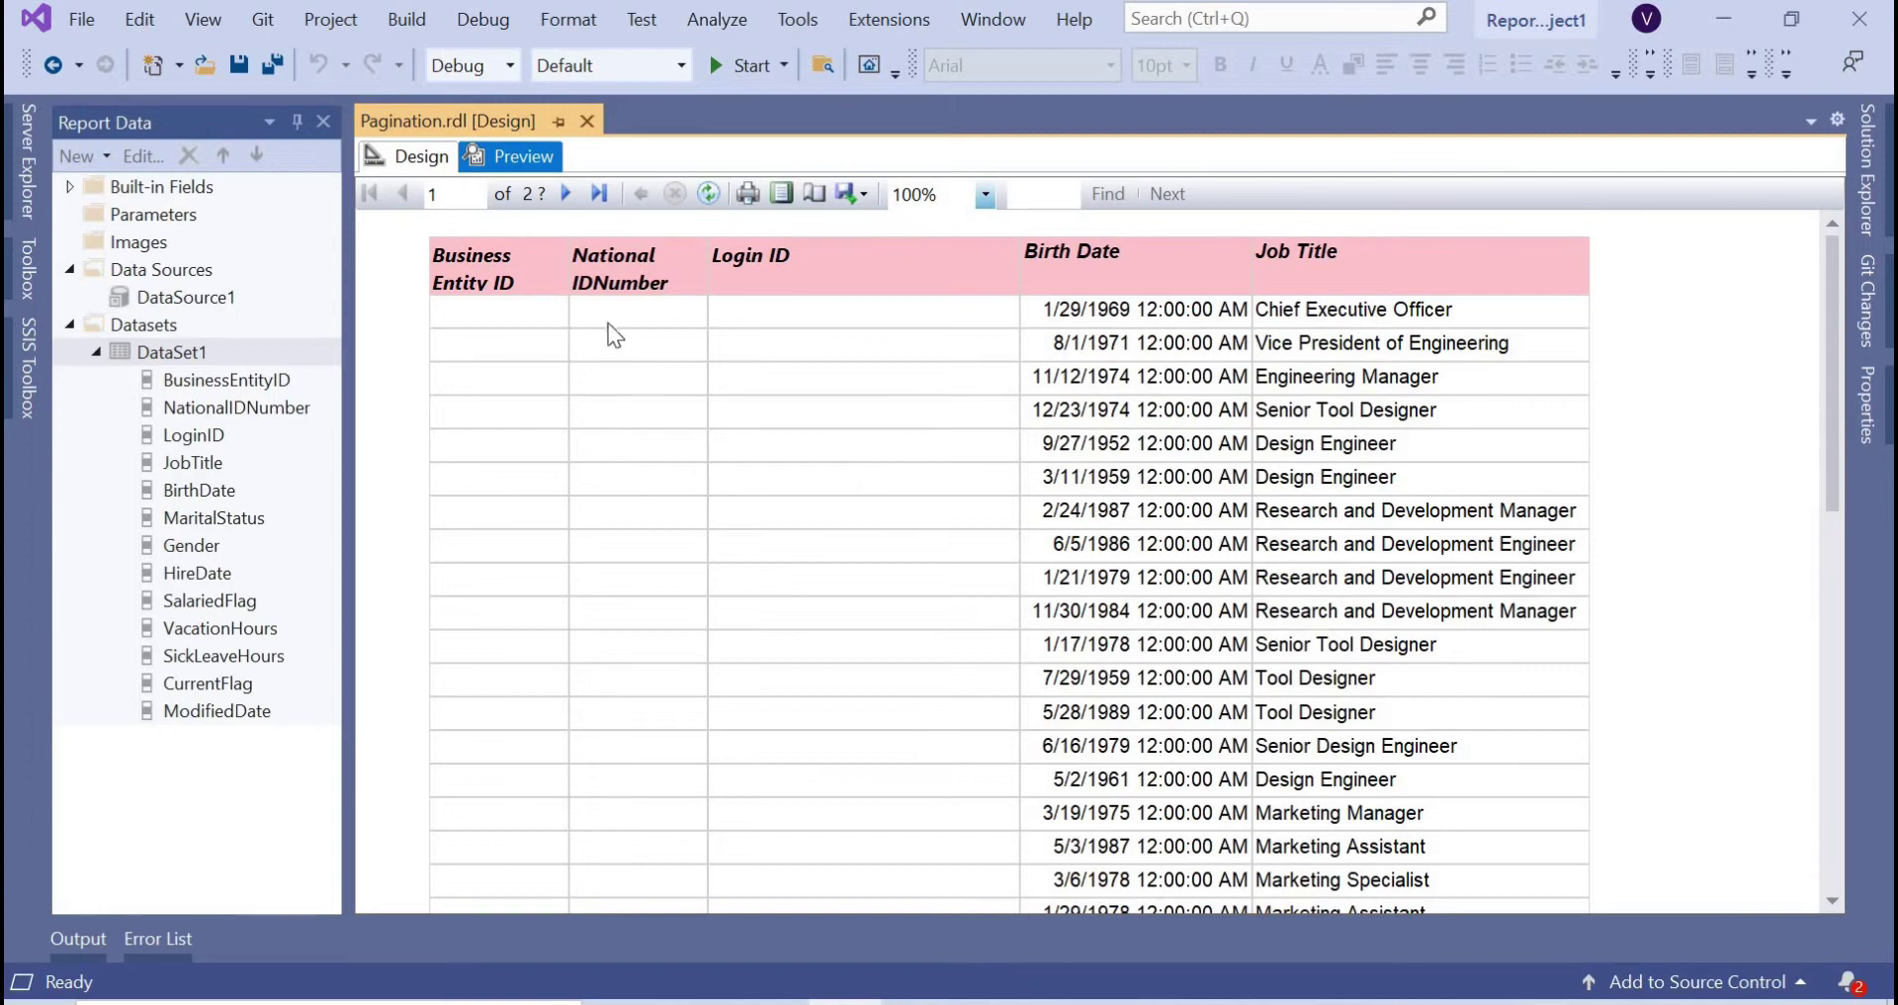
# Undo the last column width change in the report design and preview the report again.
pyautogui.click(445, 158)
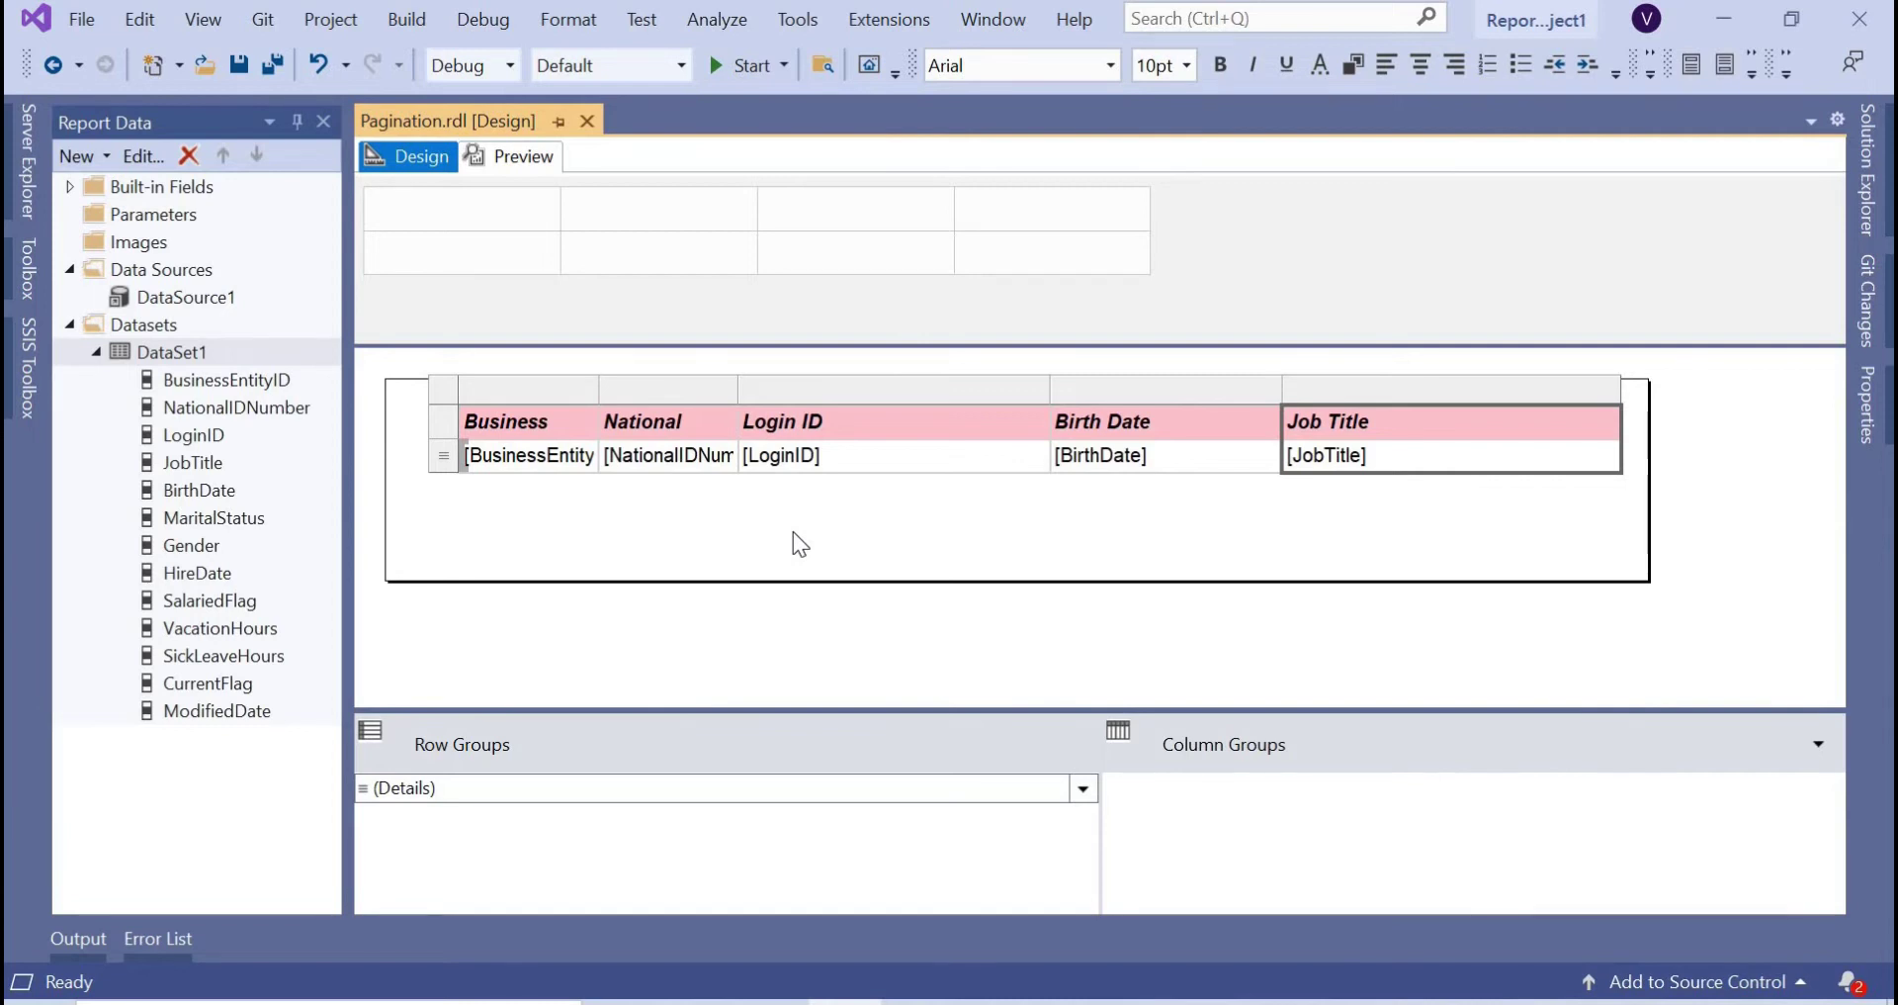
pyautogui.hotkey('ctrl', 'z')
pyautogui.click(530, 158)
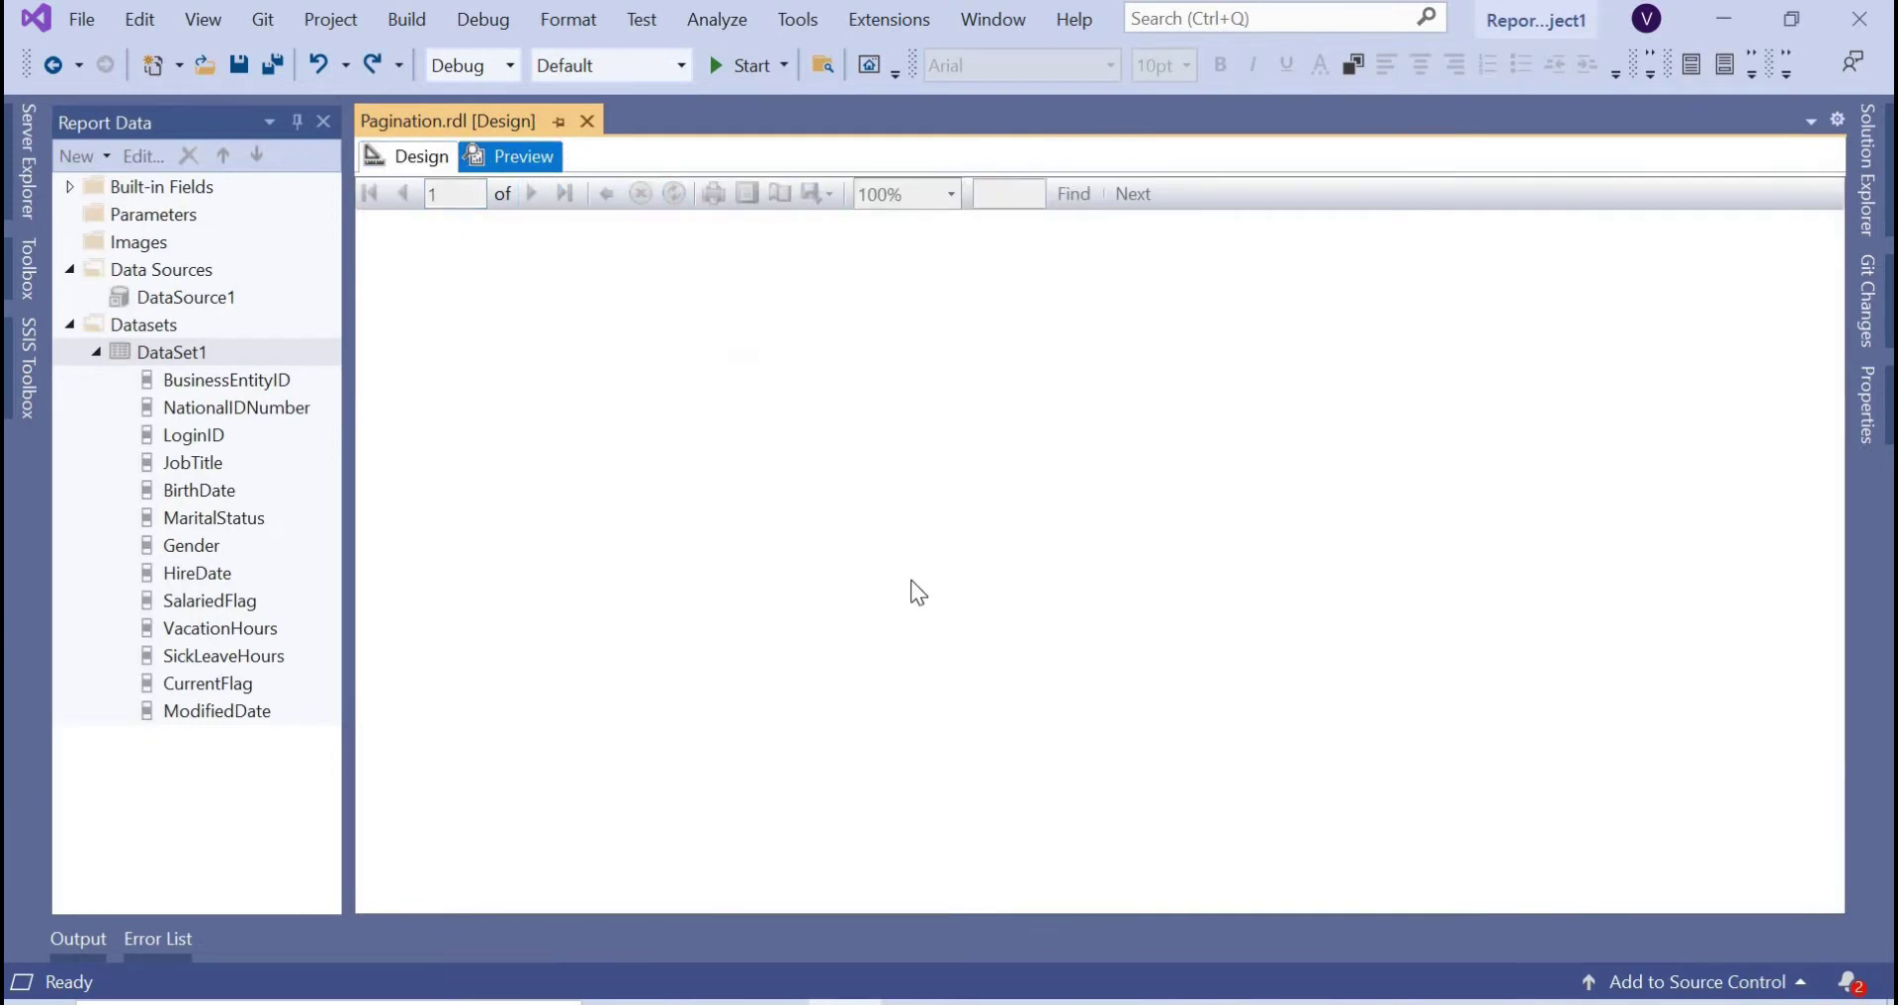
# Undo the Birth Date column widening and the body extension in the report design, and preview the report.
pyautogui.click(429, 163)
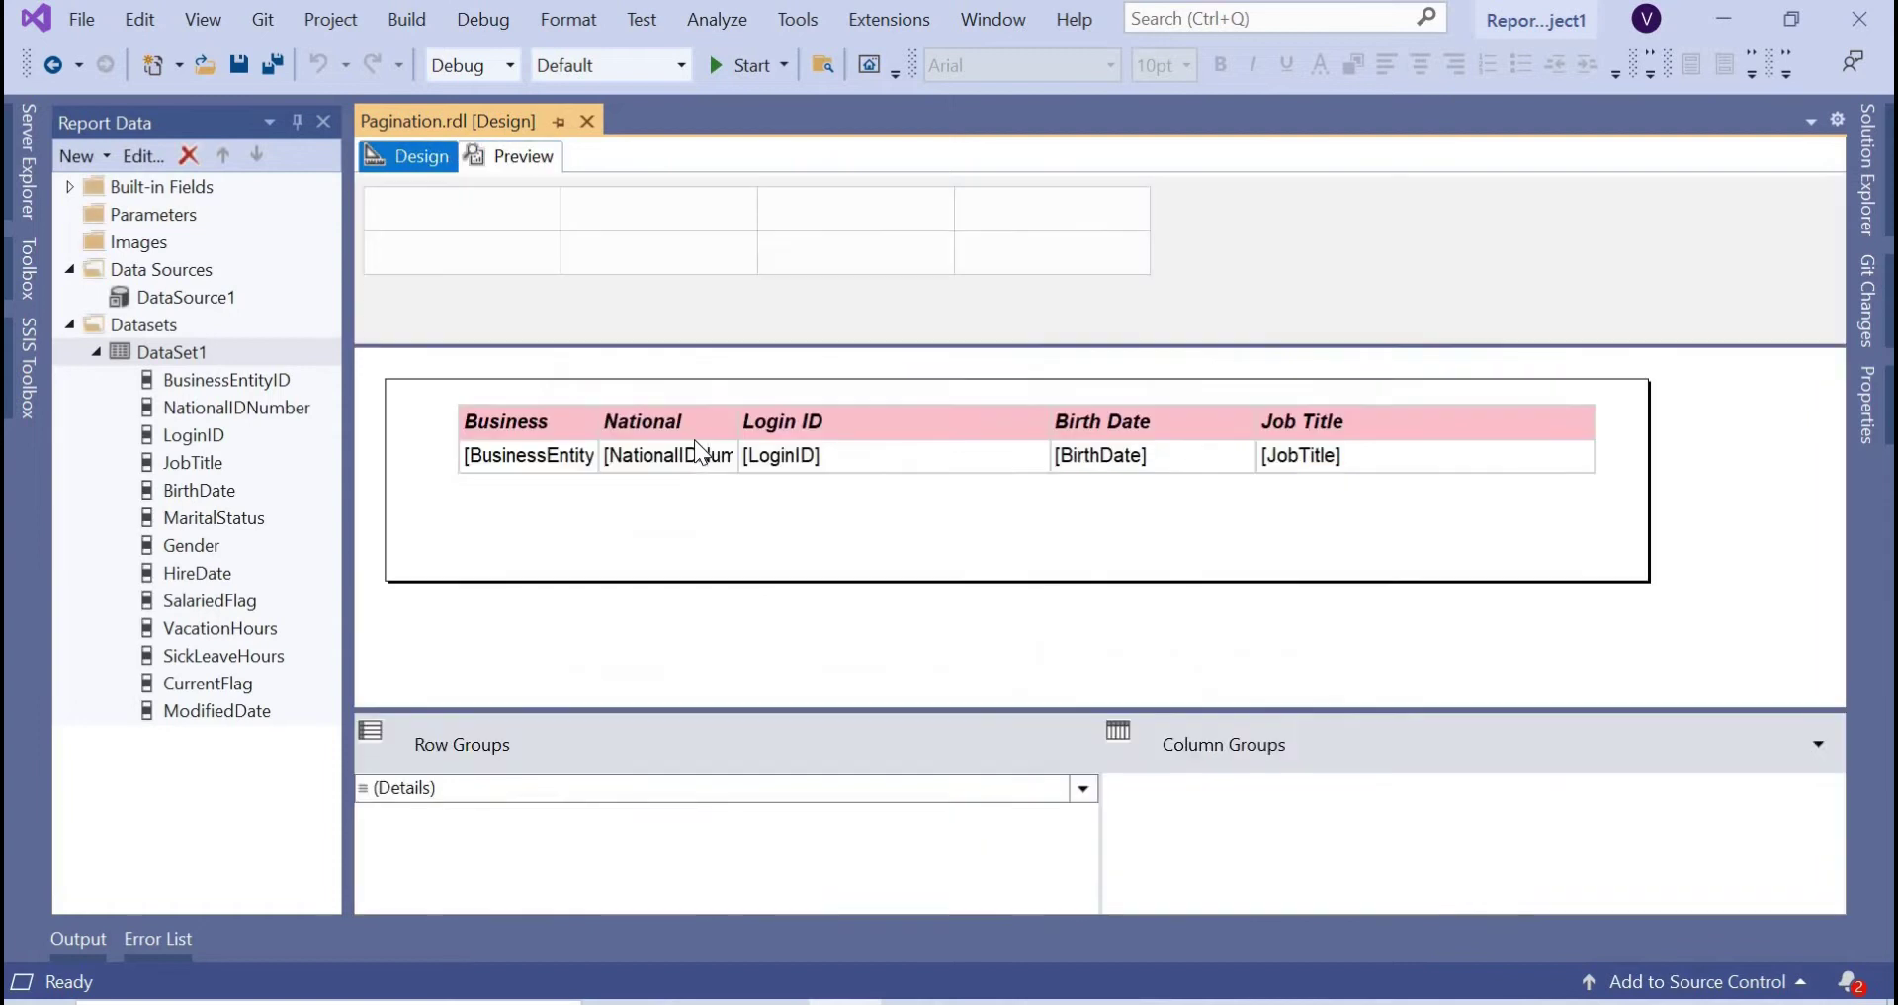
pyautogui.click(512, 156)
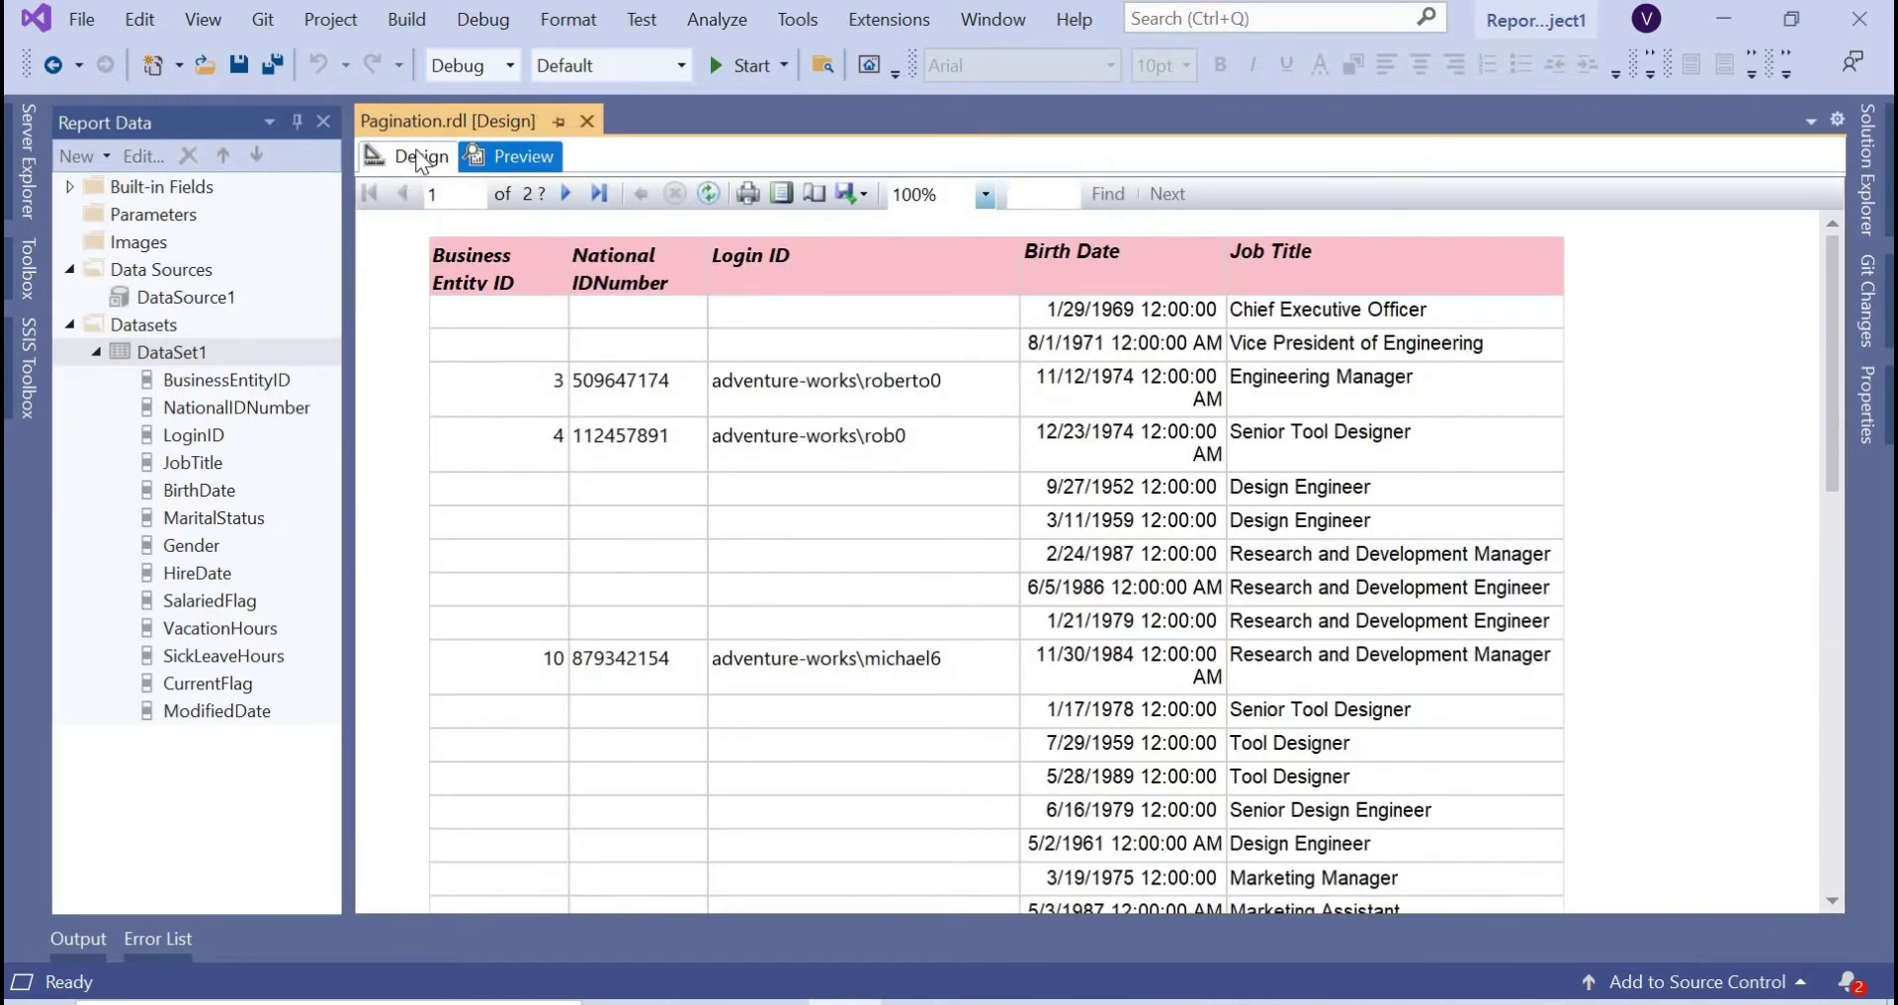
pyautogui.click(423, 158)
pyautogui.hotkey('ctrl', 'z')
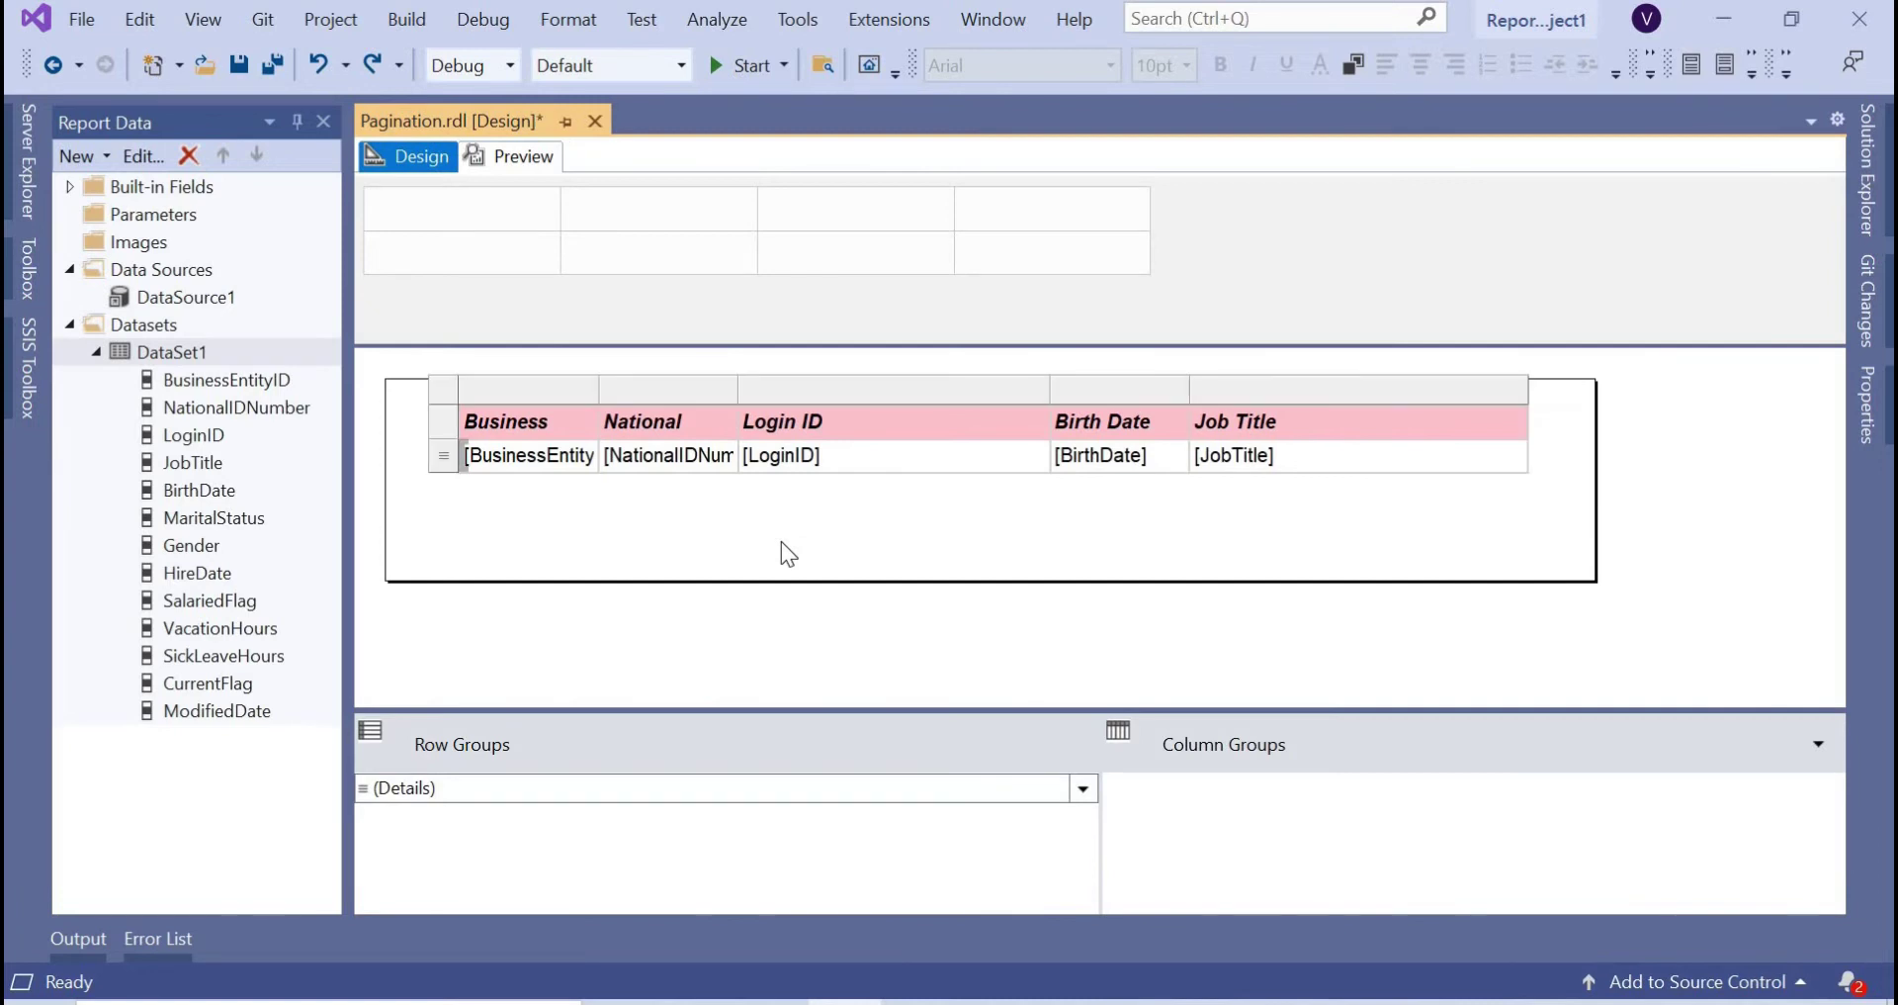
pyautogui.click(559, 160)
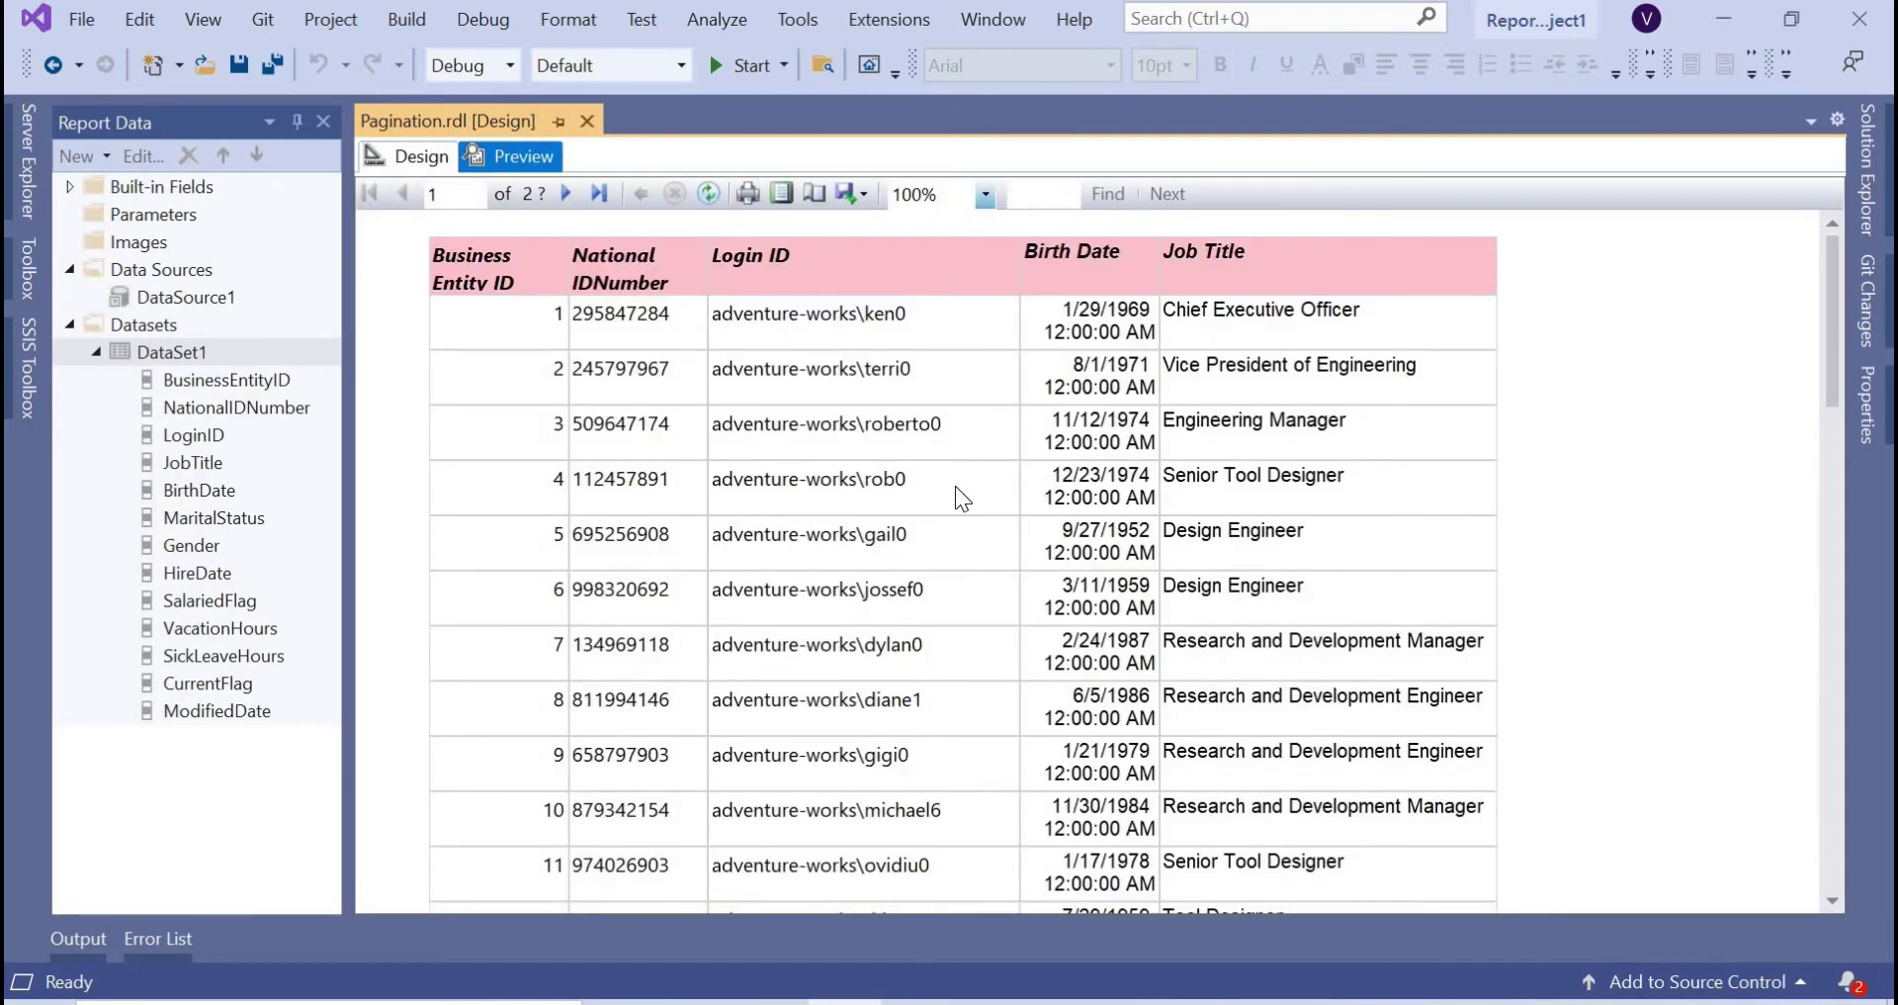
# Try widening the Birth Date column and previewing the report, and undo the width change.
pyautogui.click(413, 162)
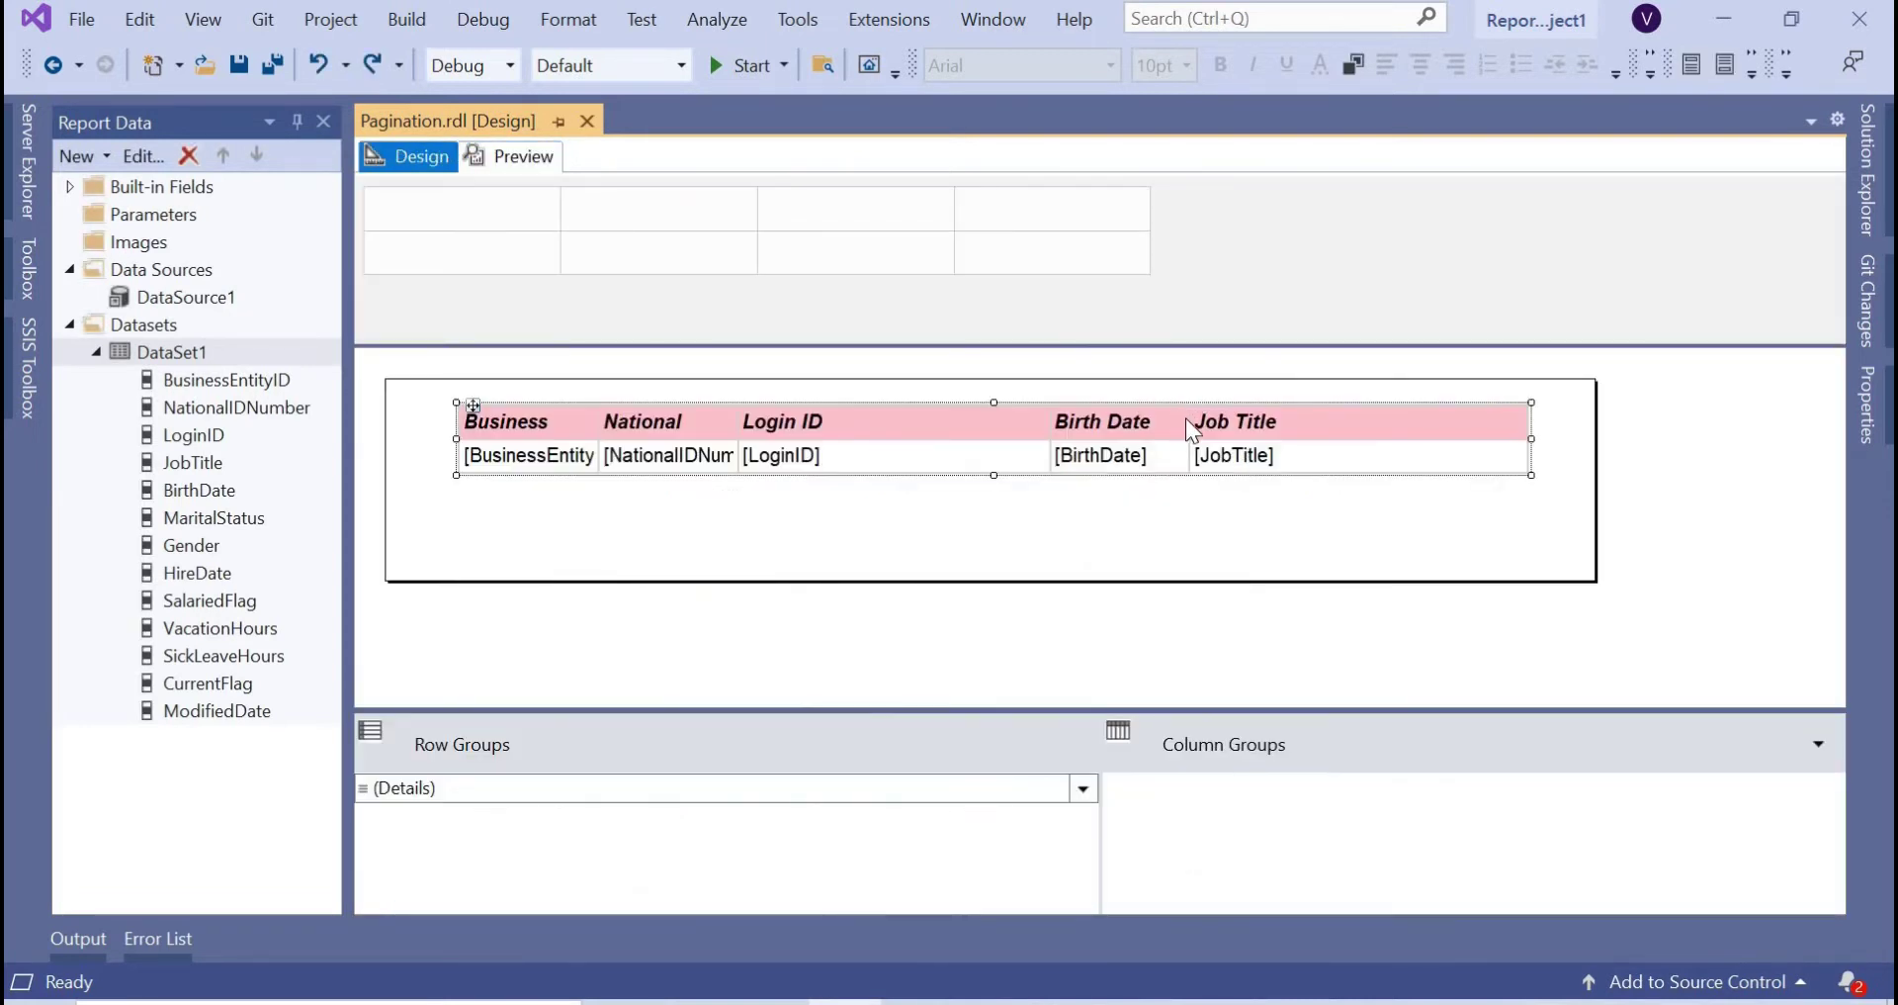
pyautogui.click(1187, 425)
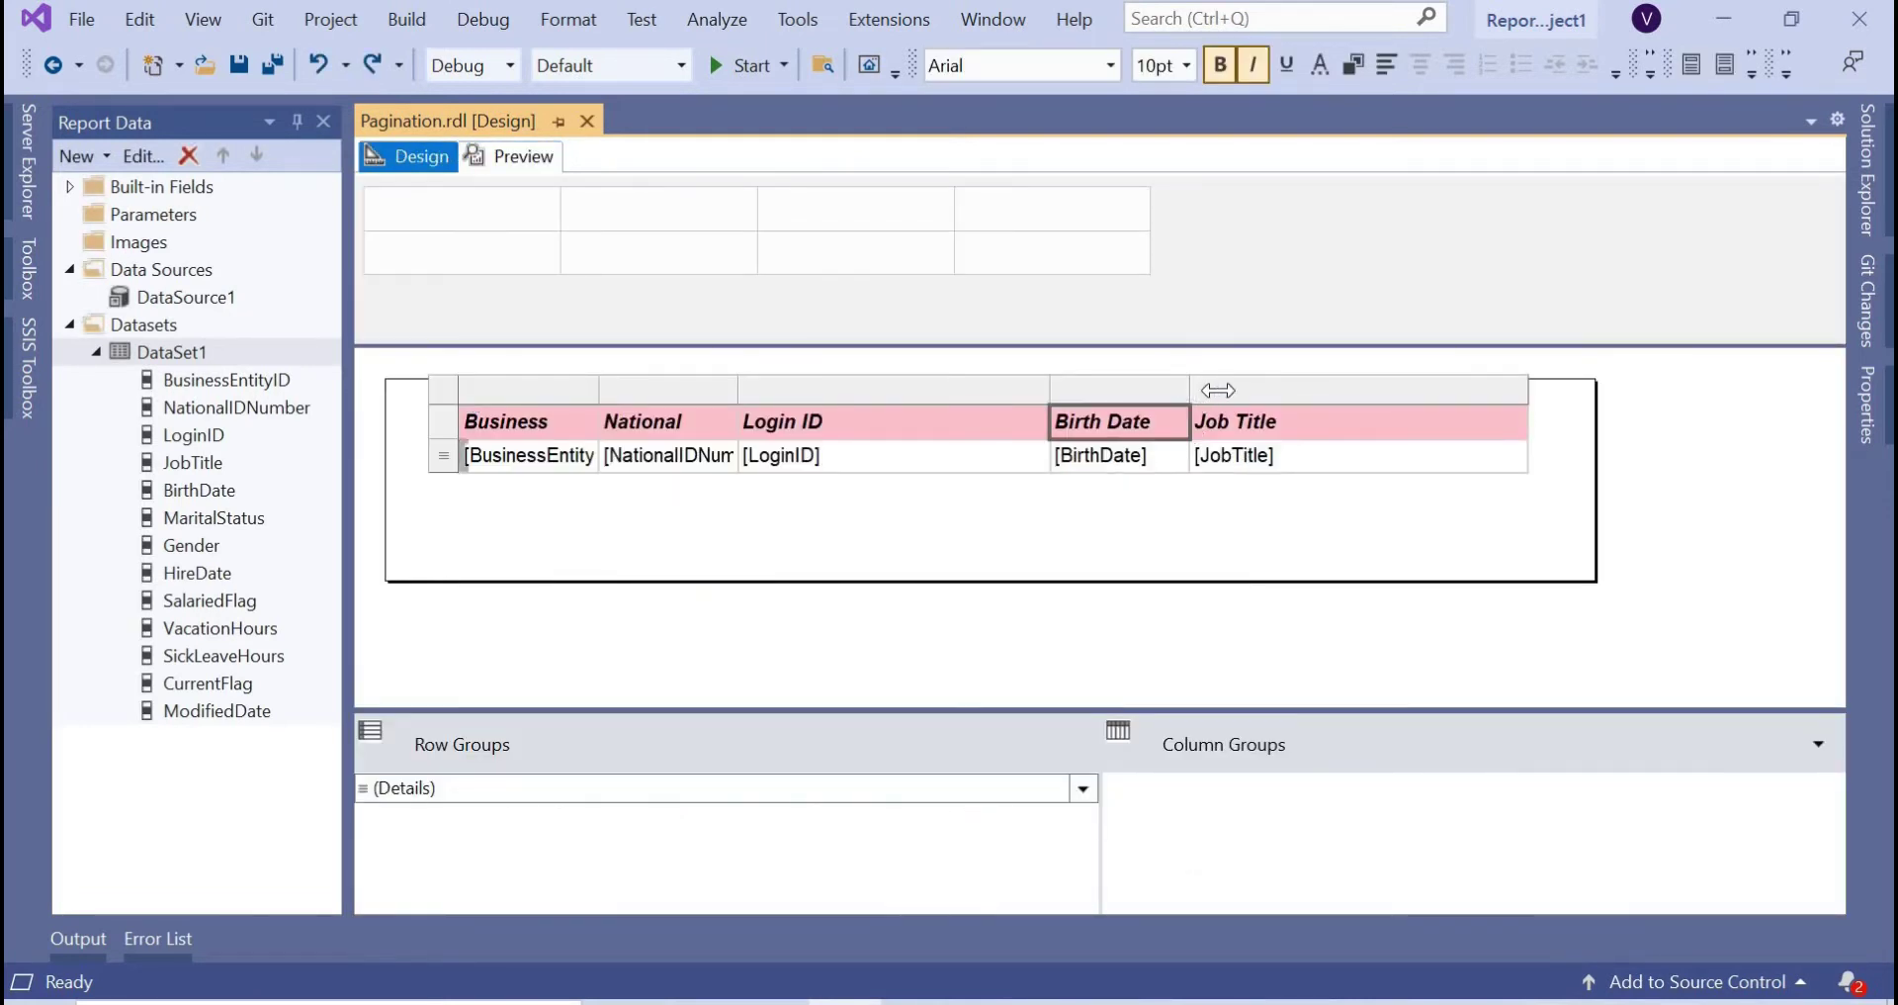
pyautogui.moveTo(1190, 388); pyautogui.dragTo(1257, 388)
pyautogui.click(524, 156)
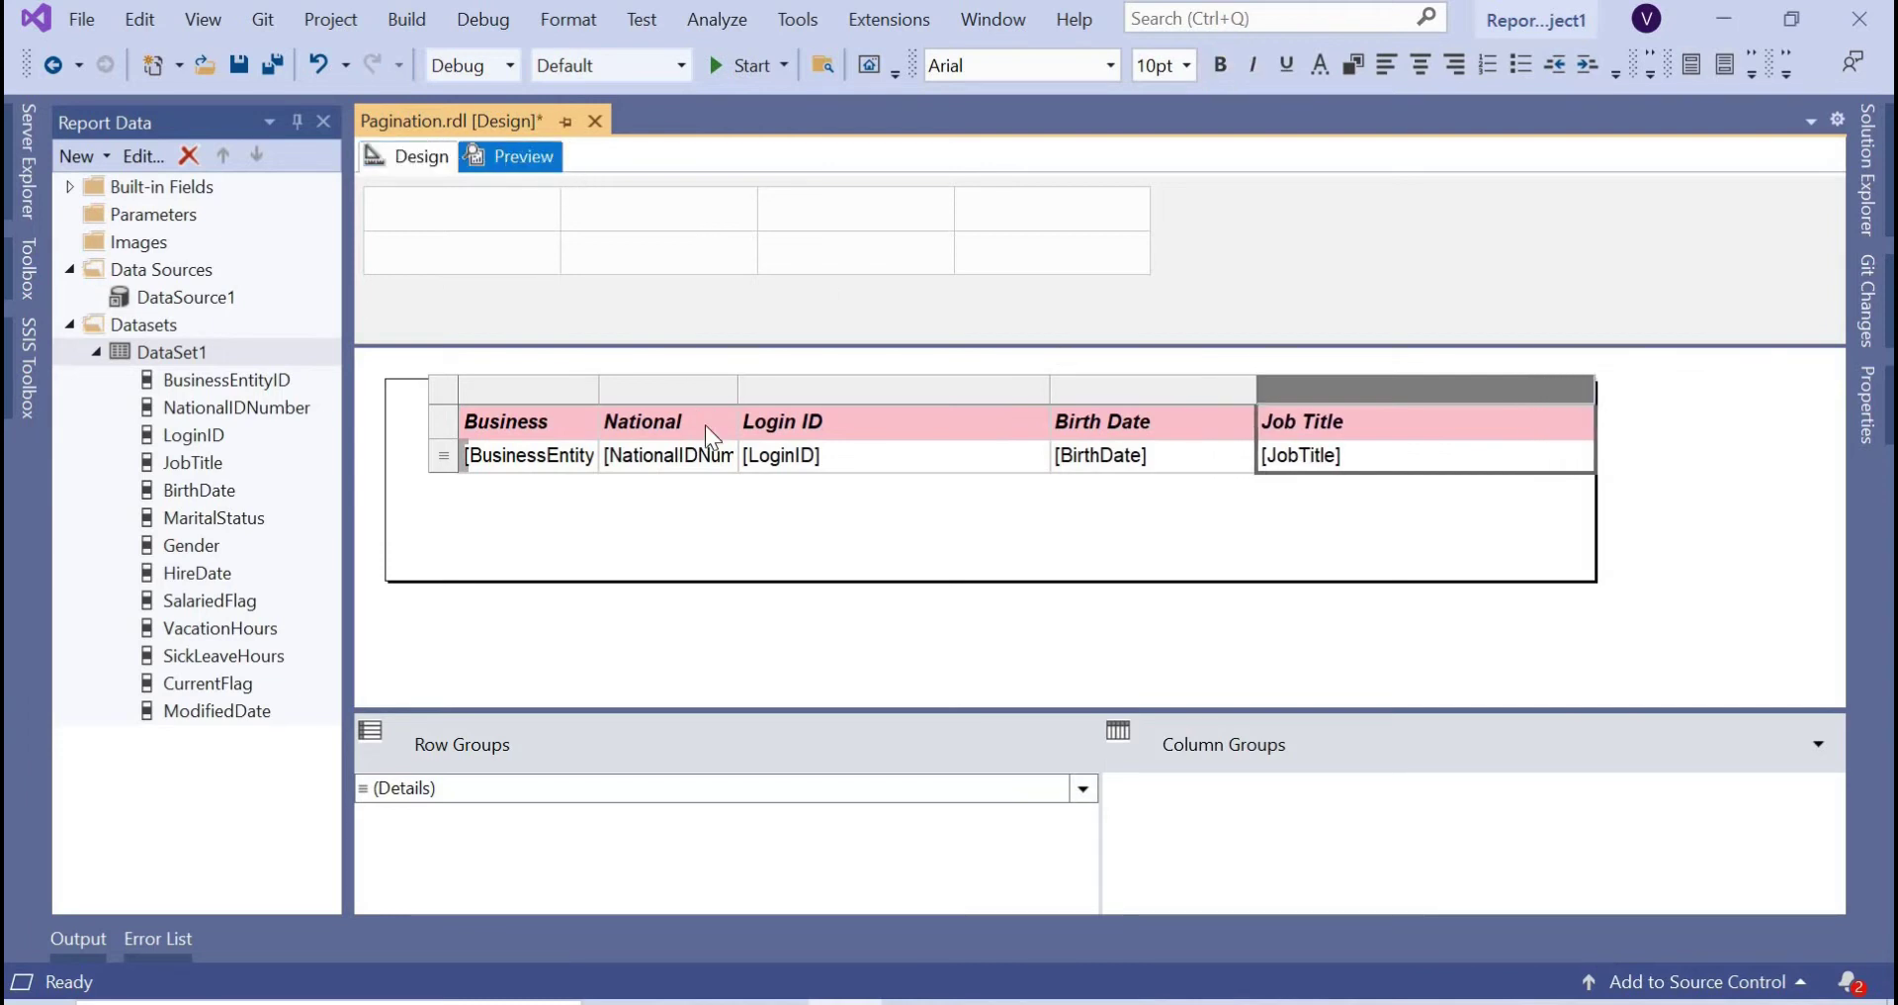
pyautogui.click(388, 158)
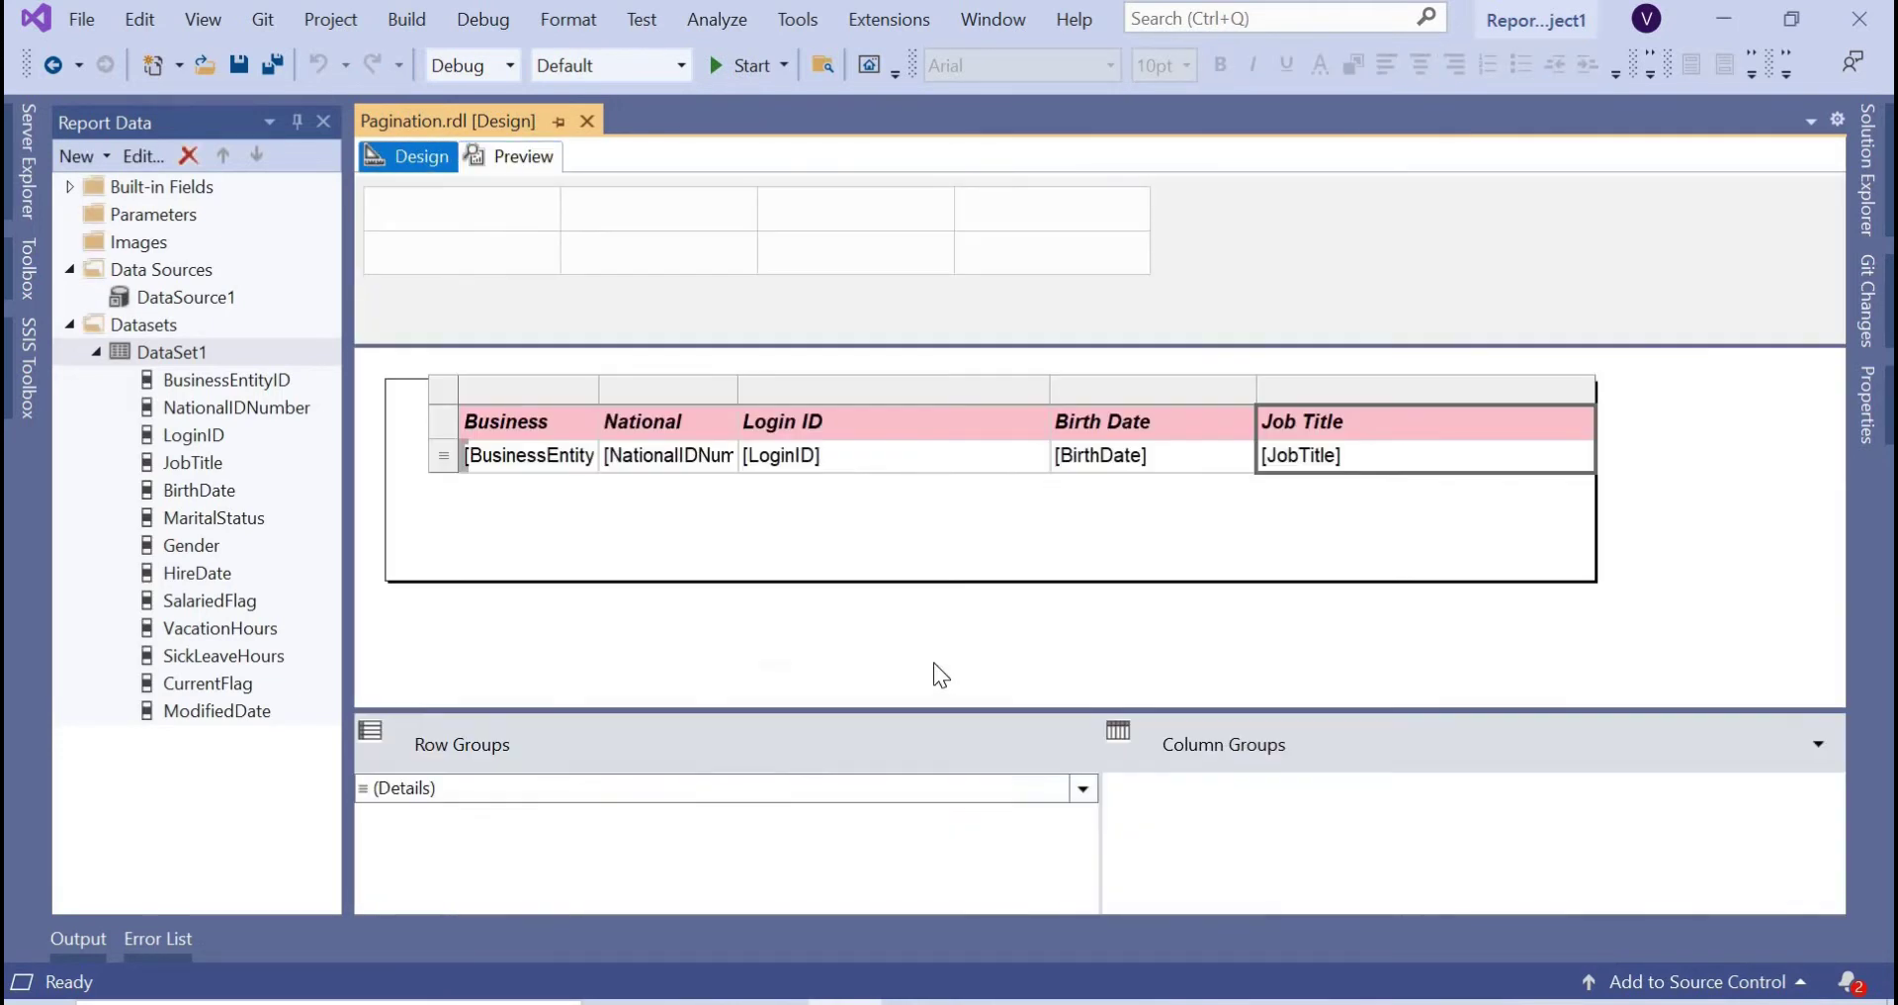
pyautogui.hotkey('ctrl', 'z')
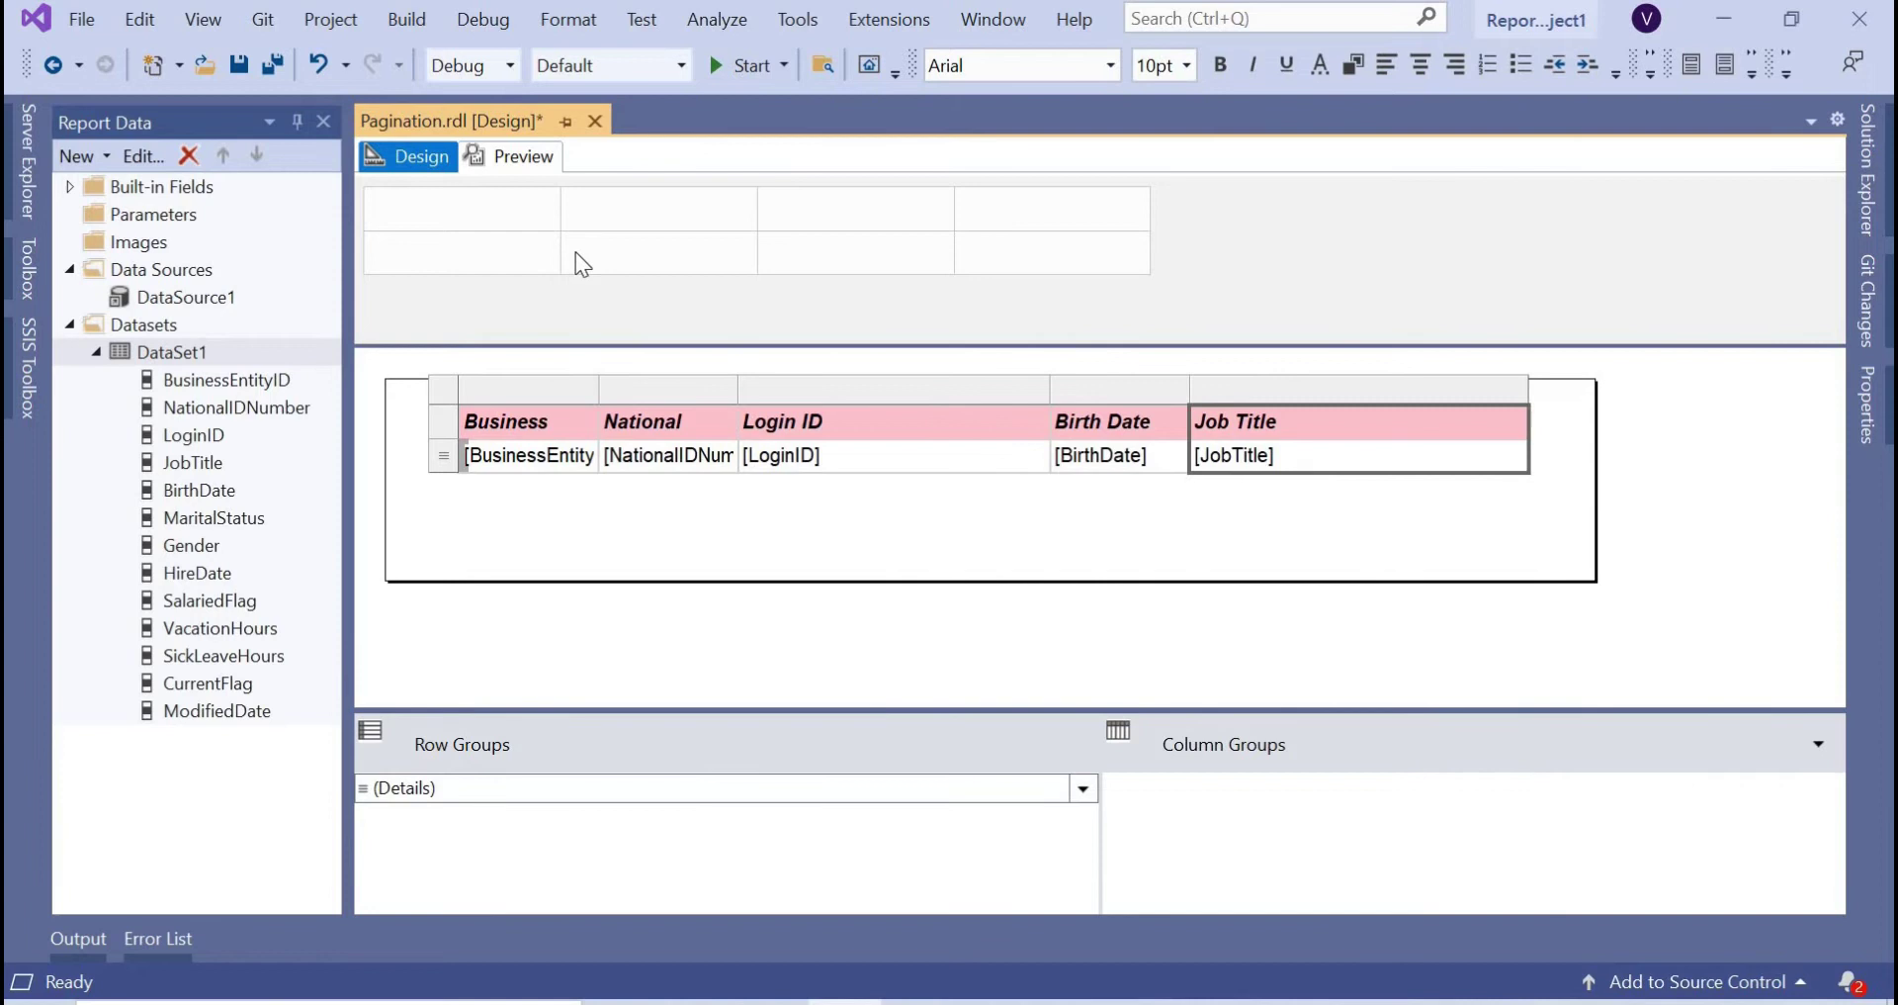
# Preview the report and look through its first two pages to check how the employee rows are split.
pyautogui.click(525, 160)
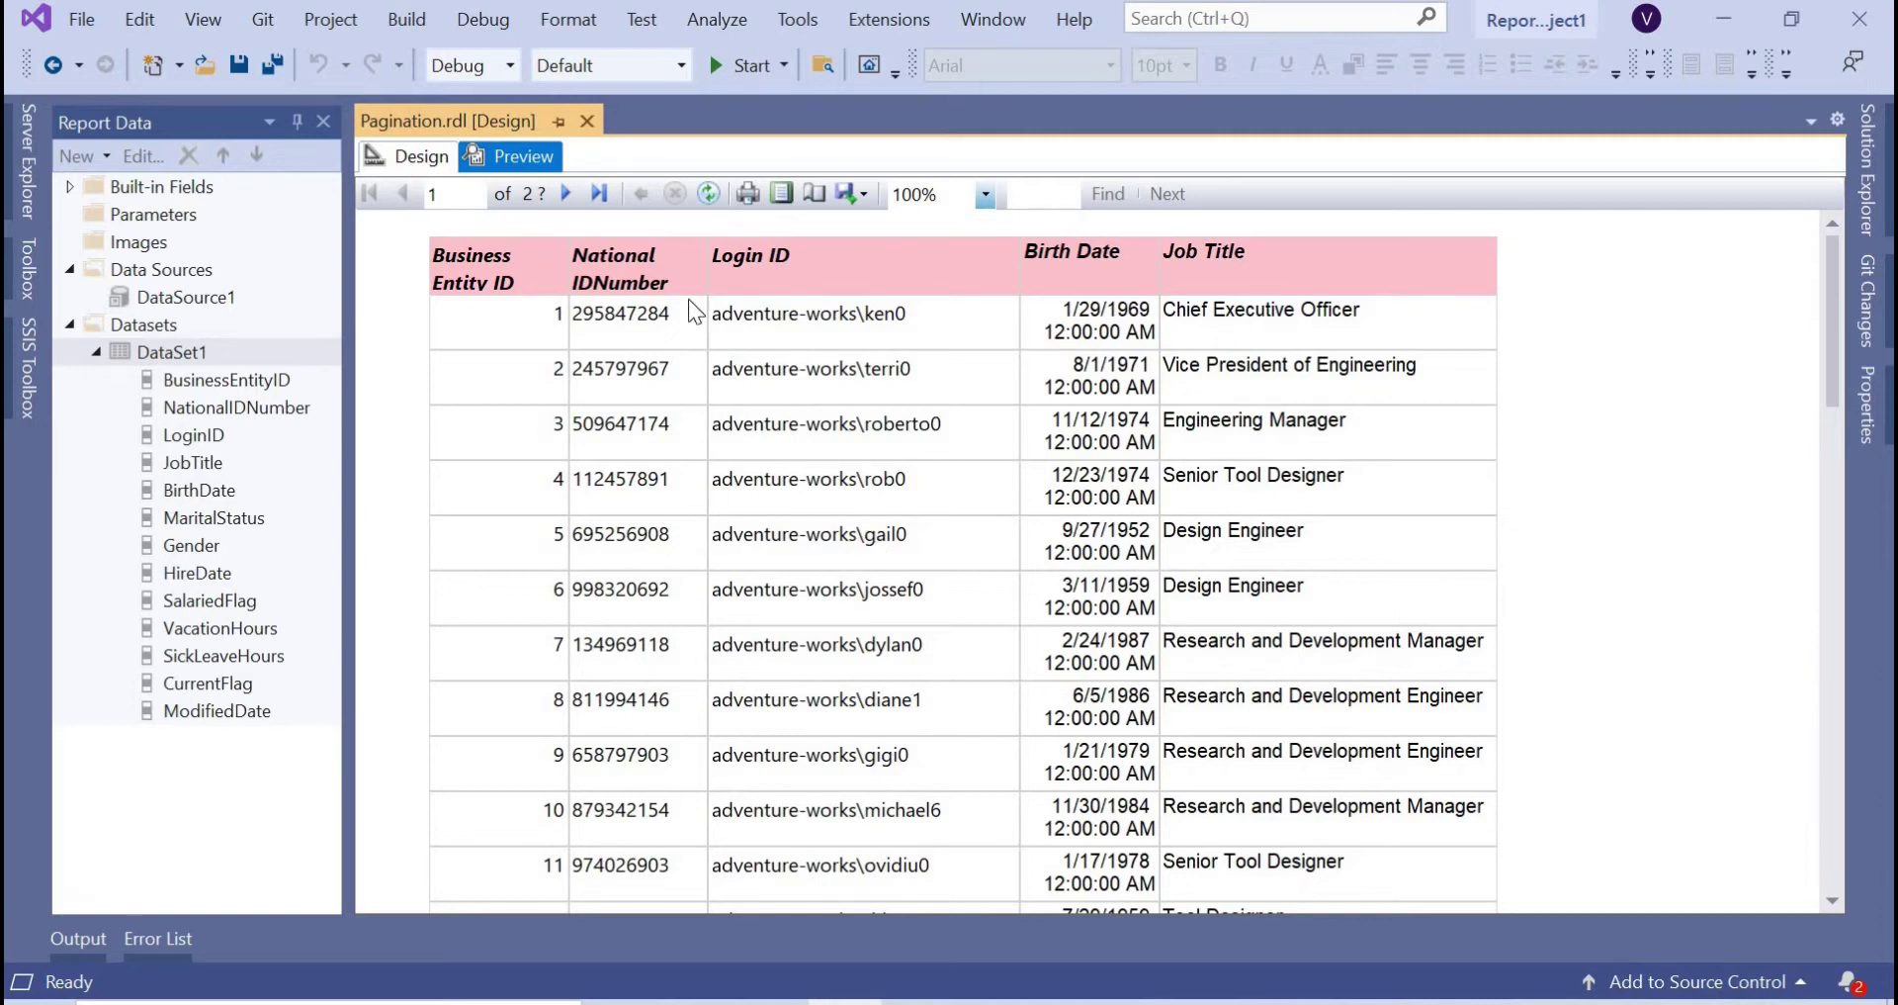
pyautogui.click(712, 197)
pyautogui.scroll(-15, 758, 518)
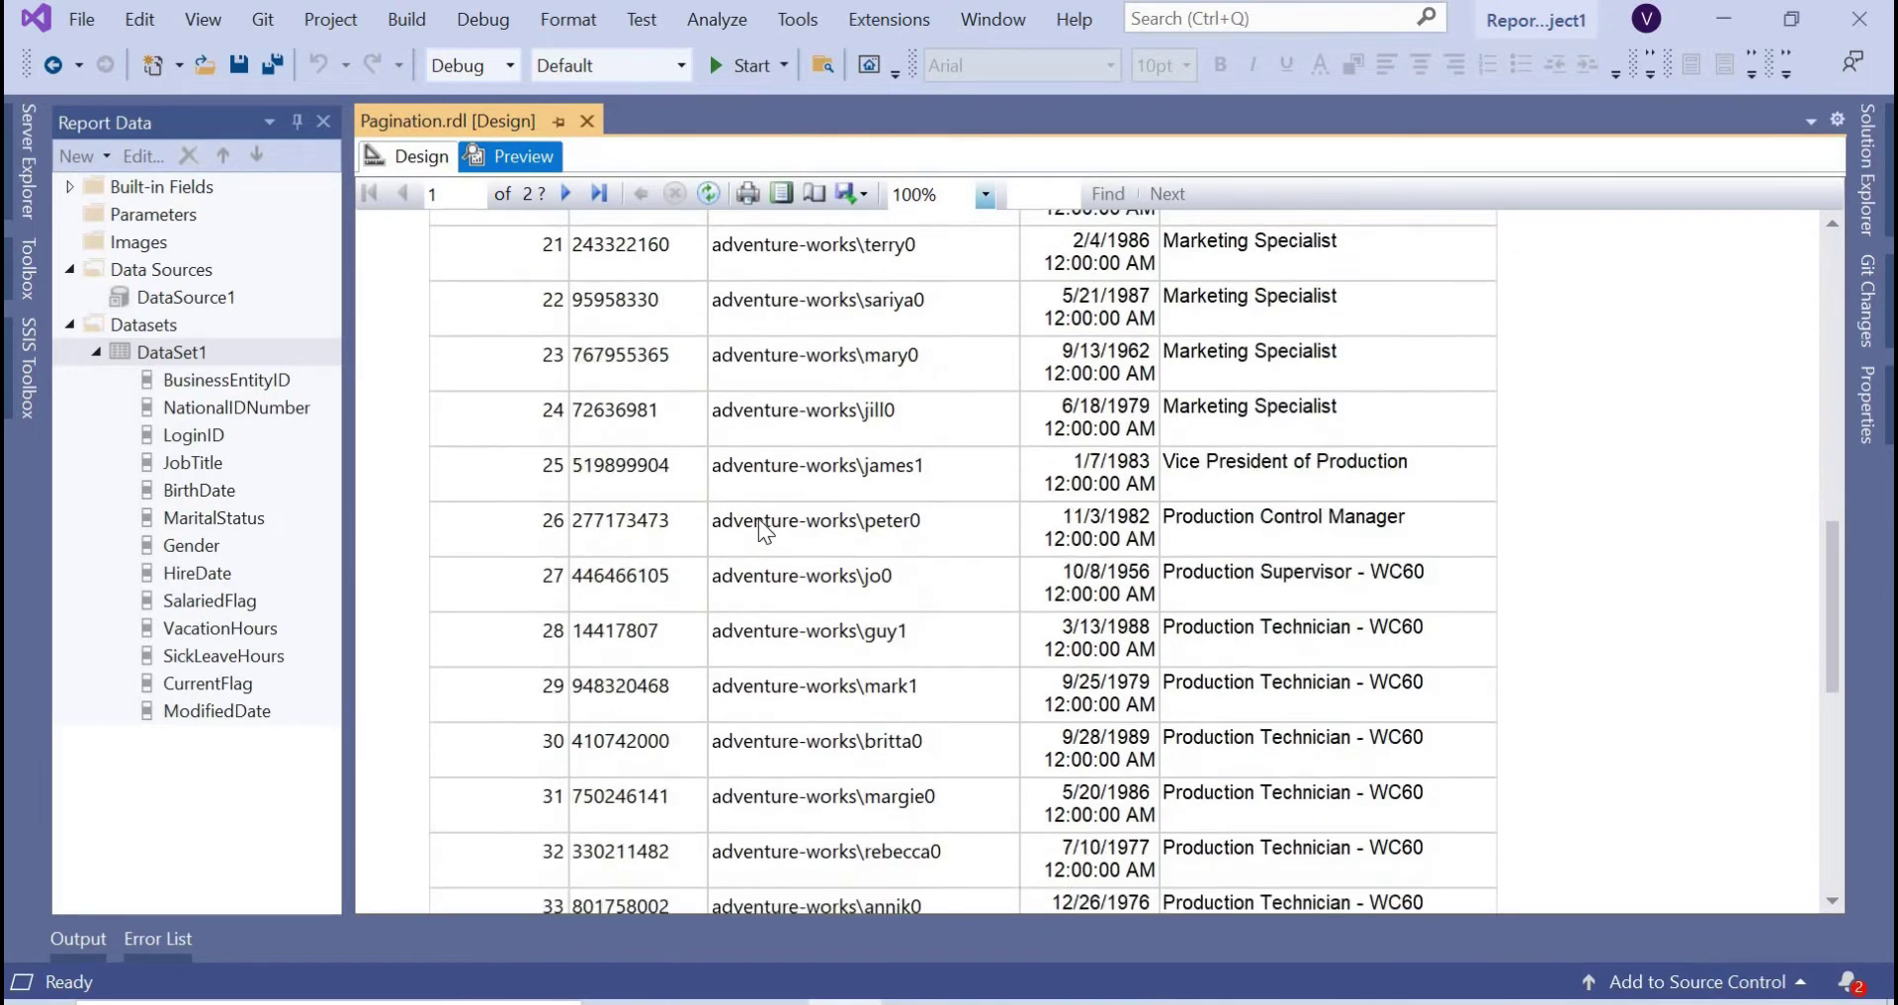
pyautogui.scroll(-10, 758, 518)
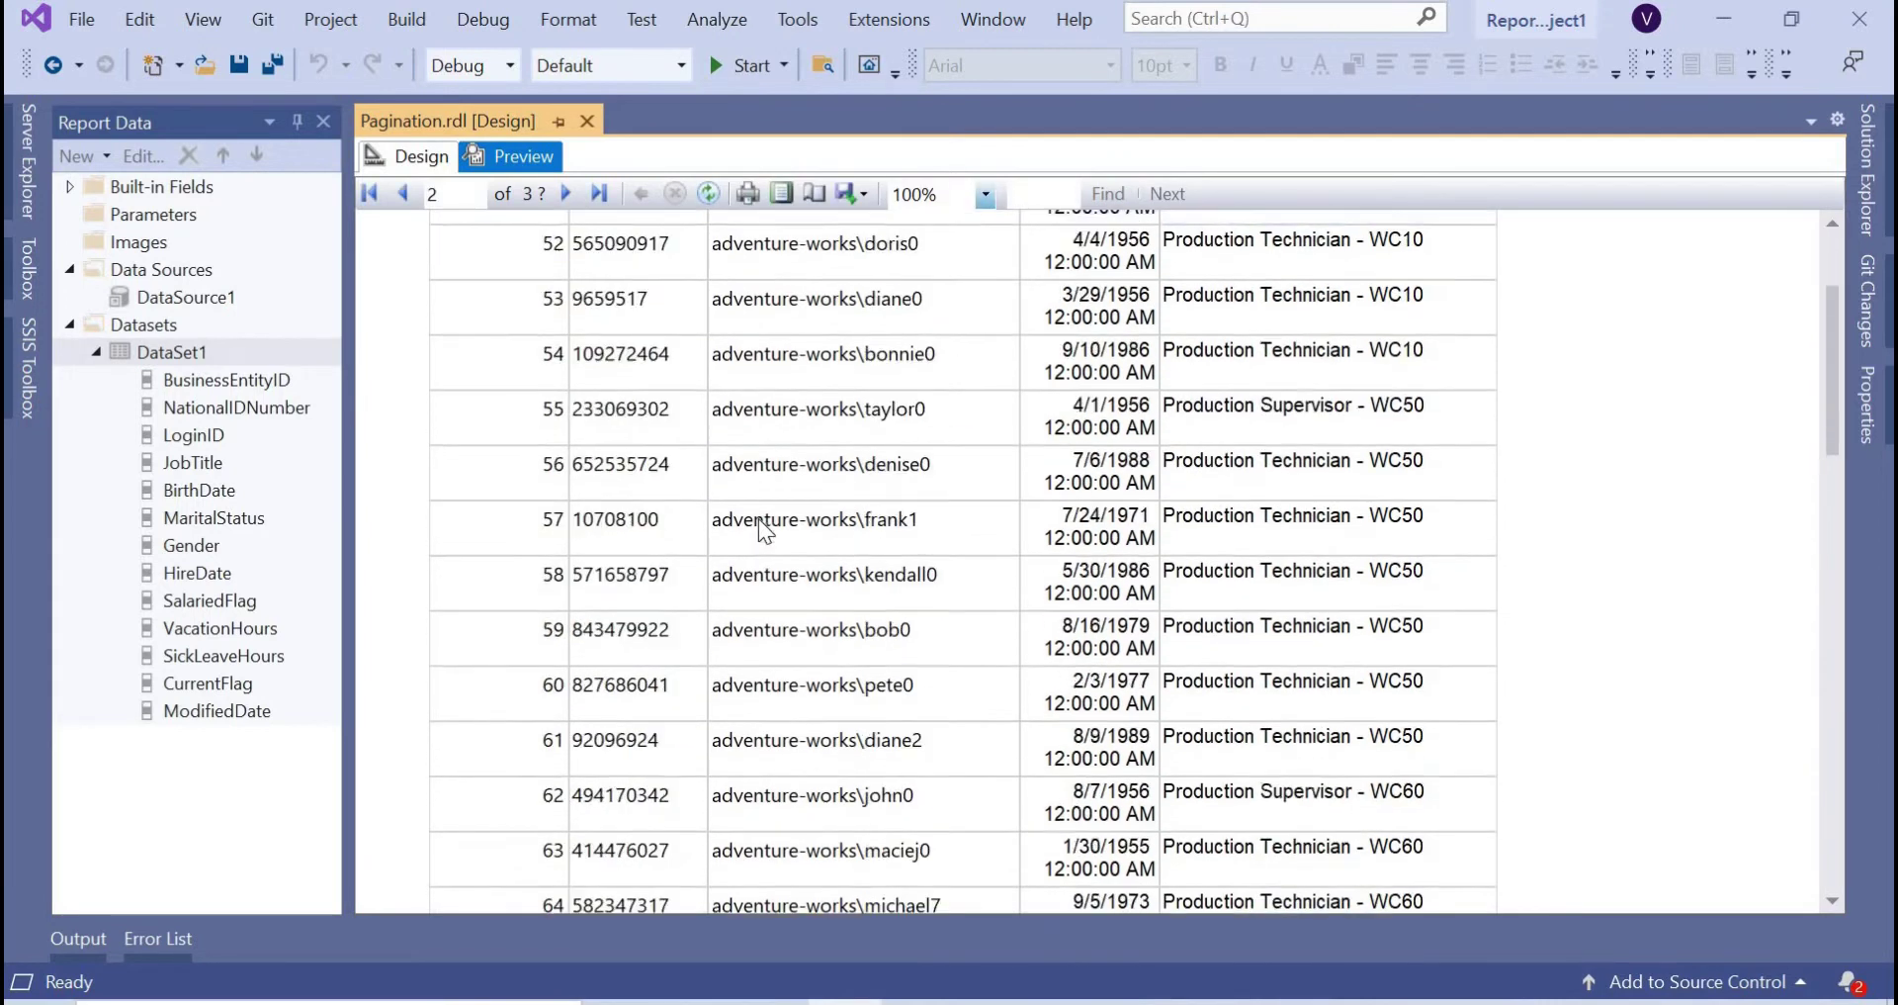
pyautogui.scroll(12, 758, 518)
pyautogui.scroll(13, 761, 531)
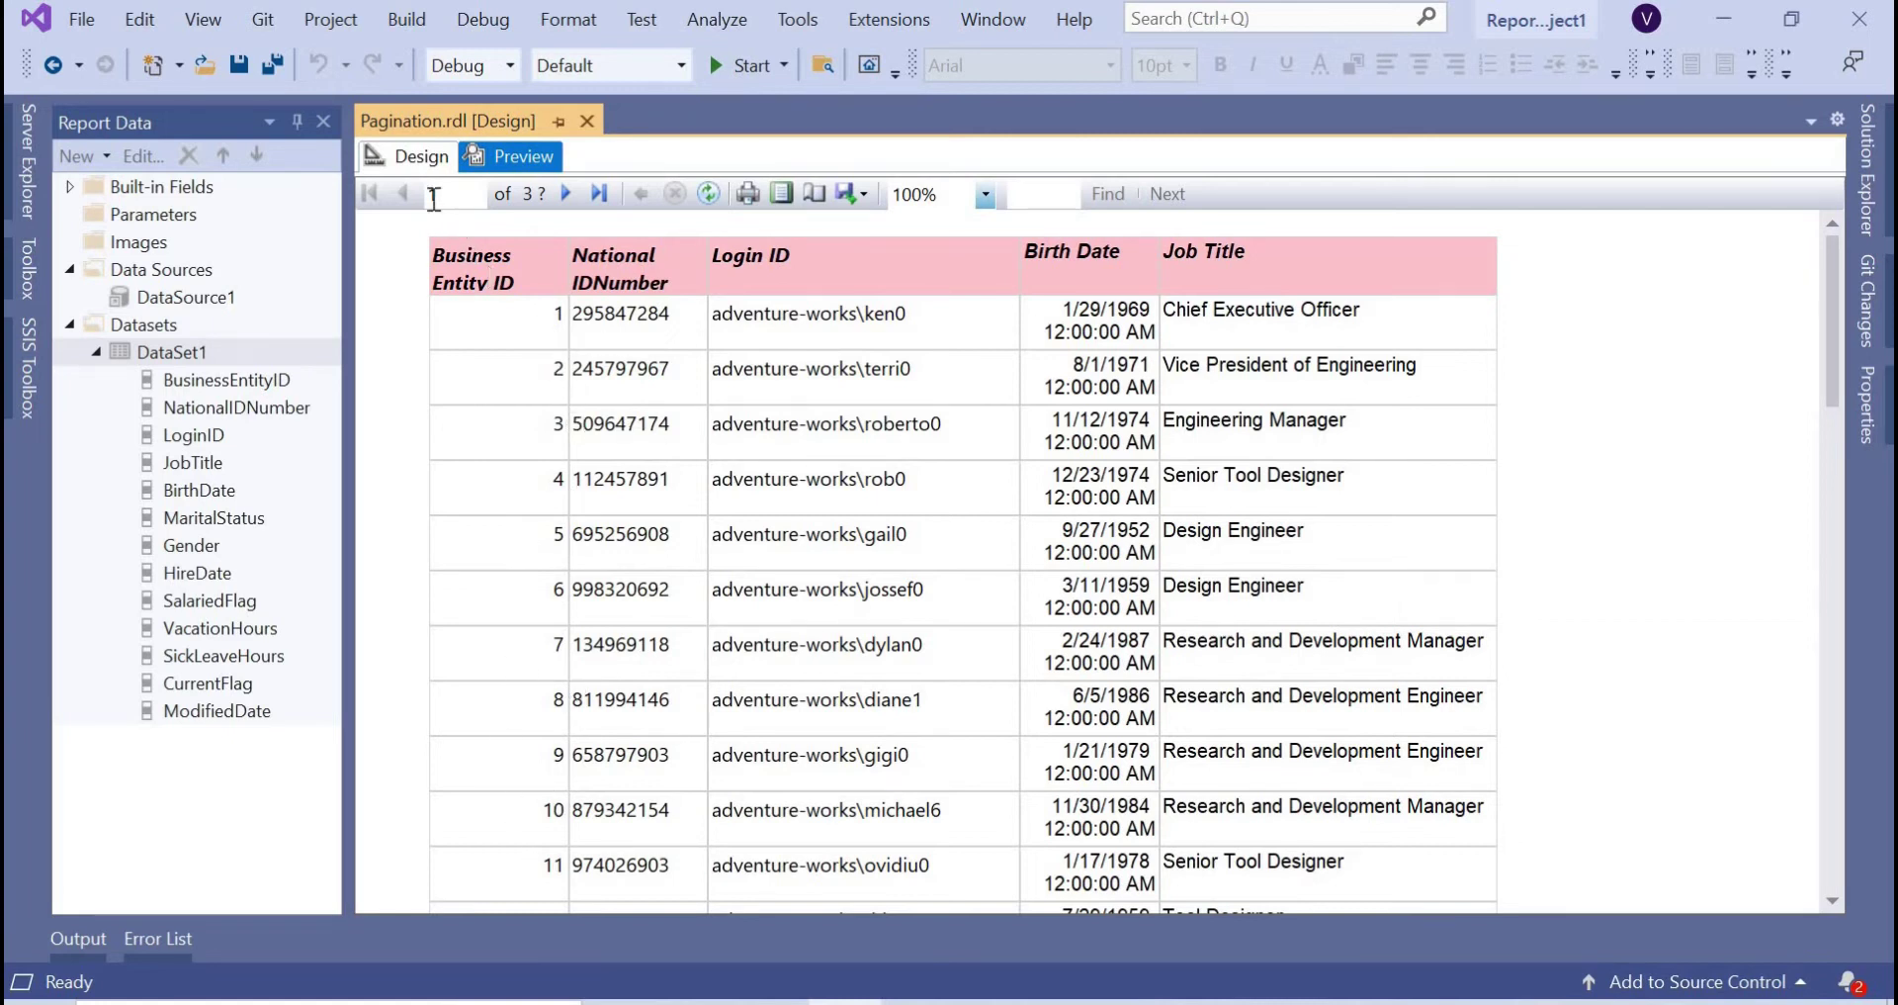
# Extend the report body to the right to make room for another column and preview the report.
pyautogui.click(423, 159)
pyautogui.click(1286, 460)
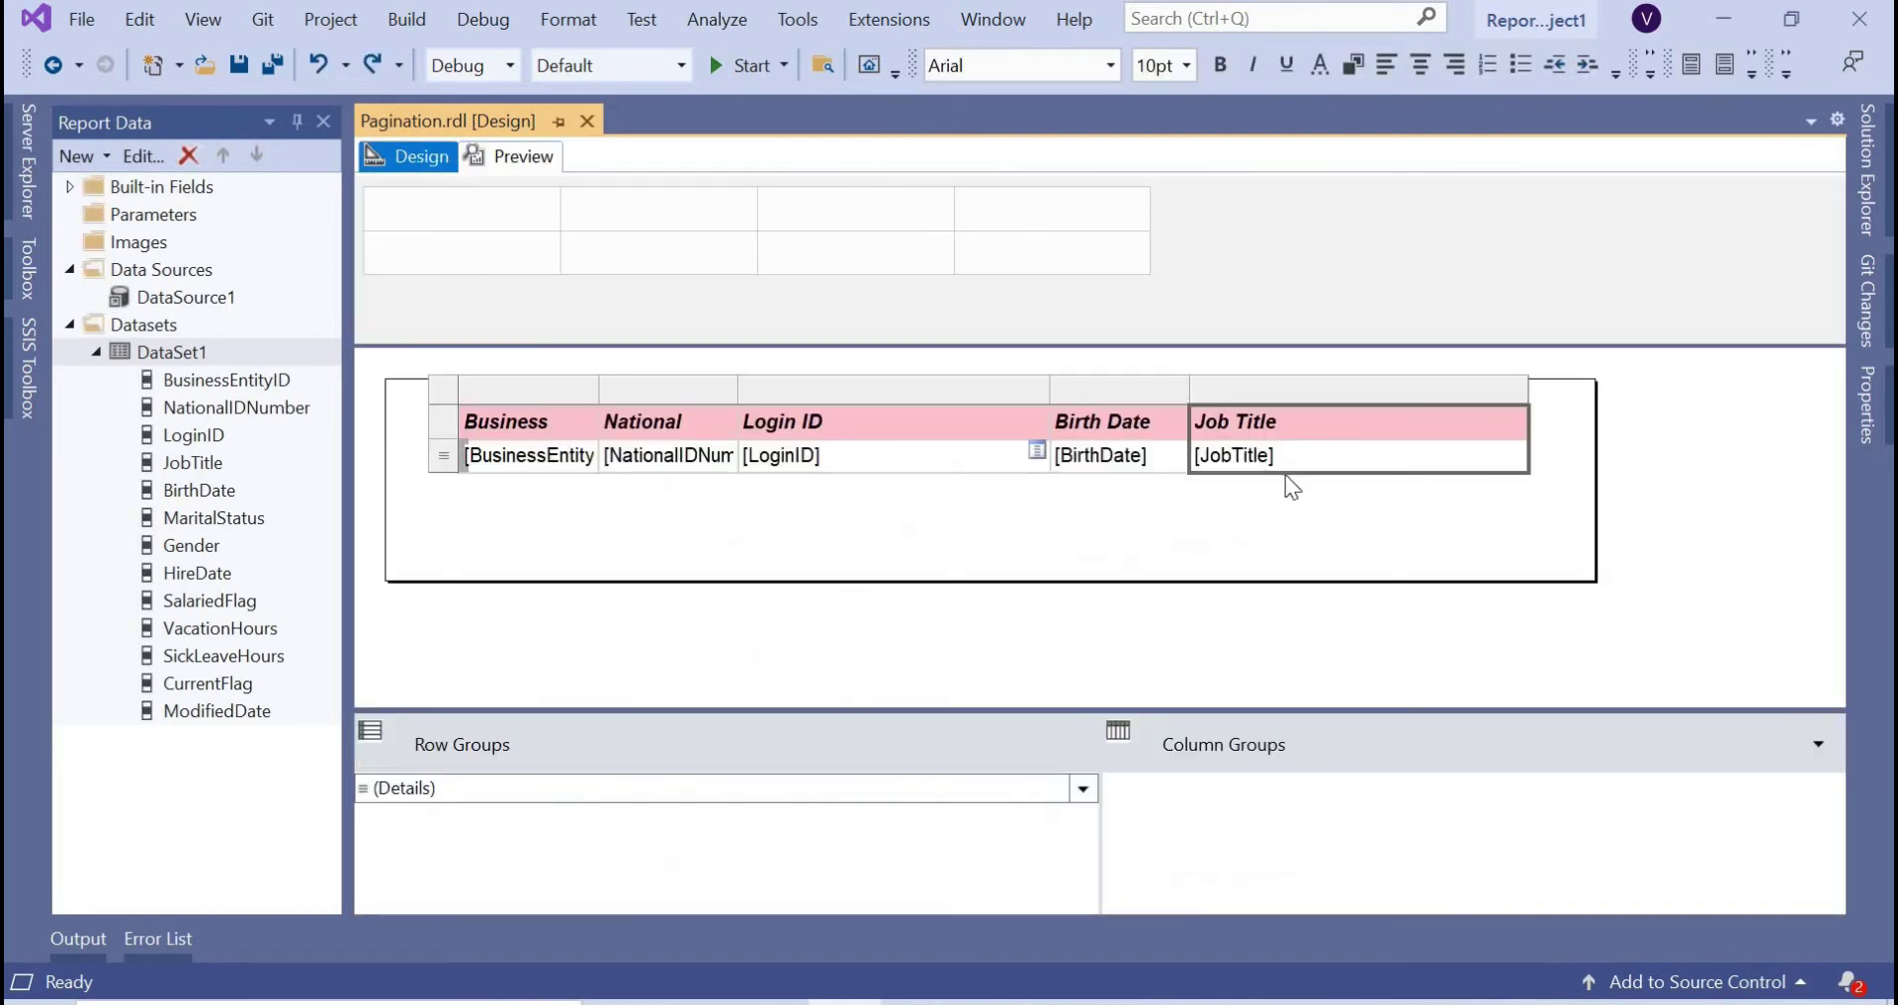
pyautogui.rightClick(1276, 389)
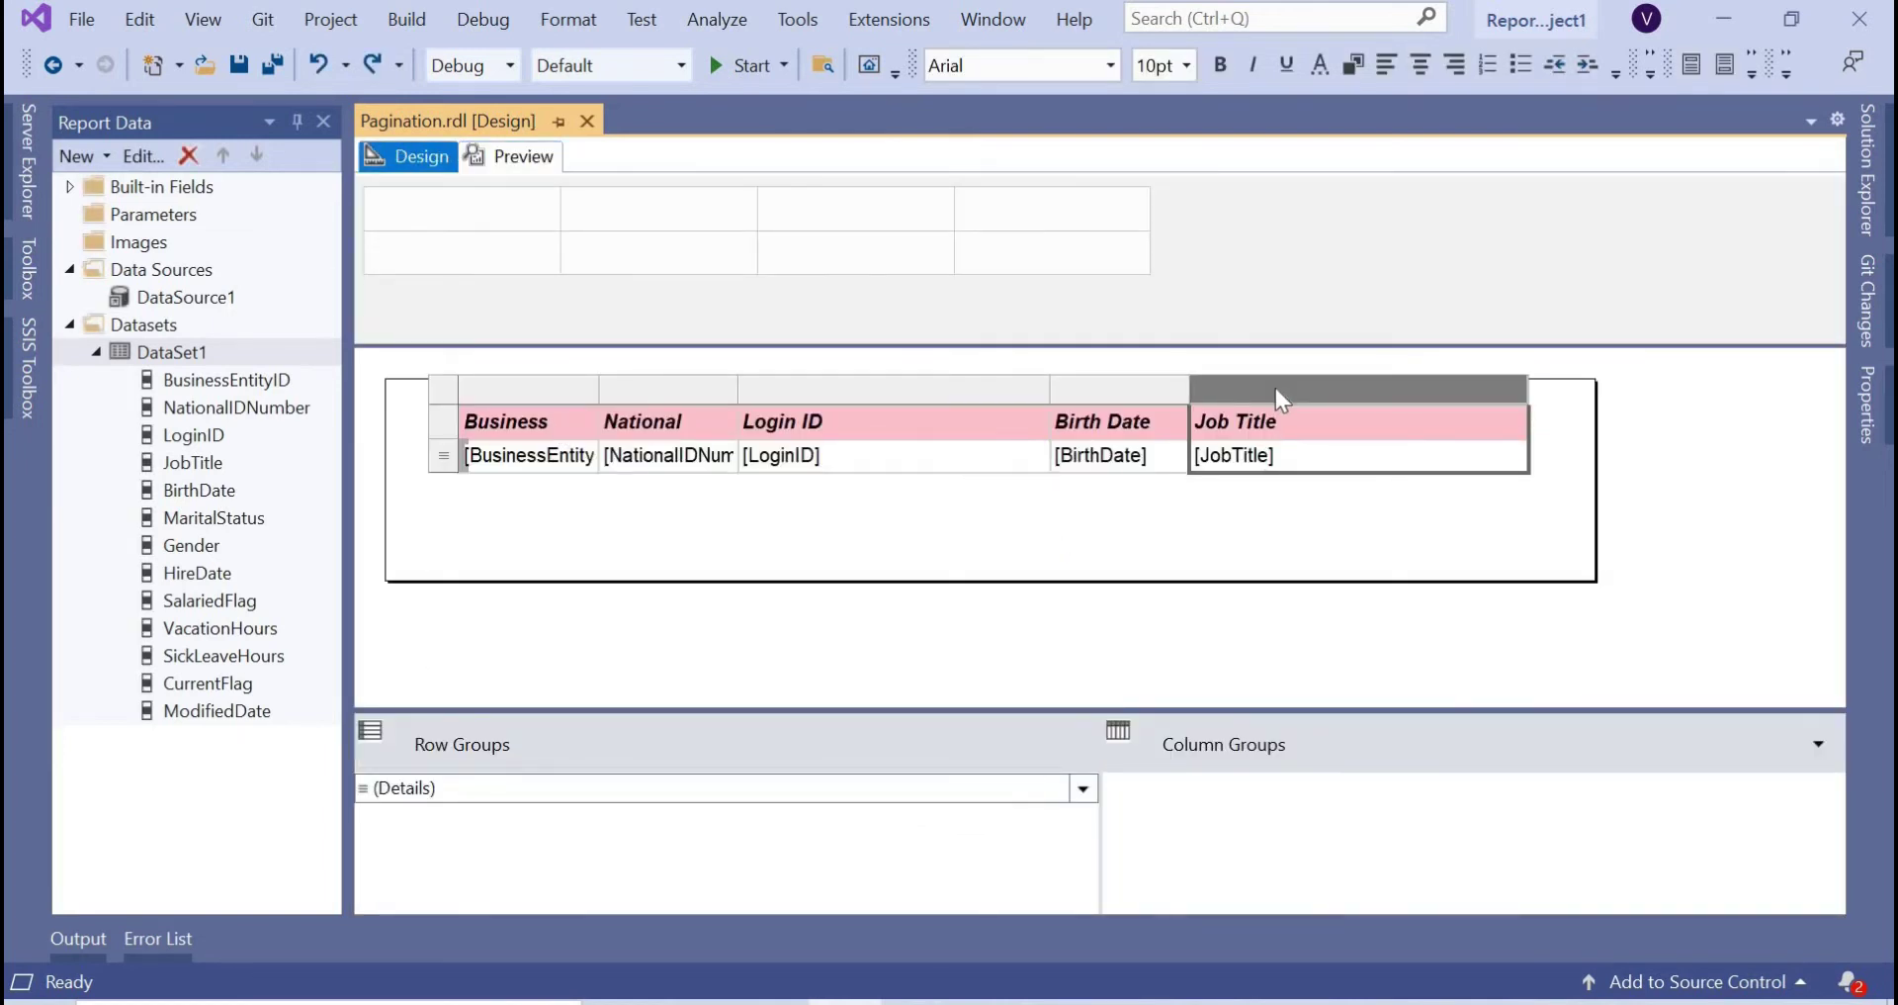
pyautogui.moveTo(1371, 396)
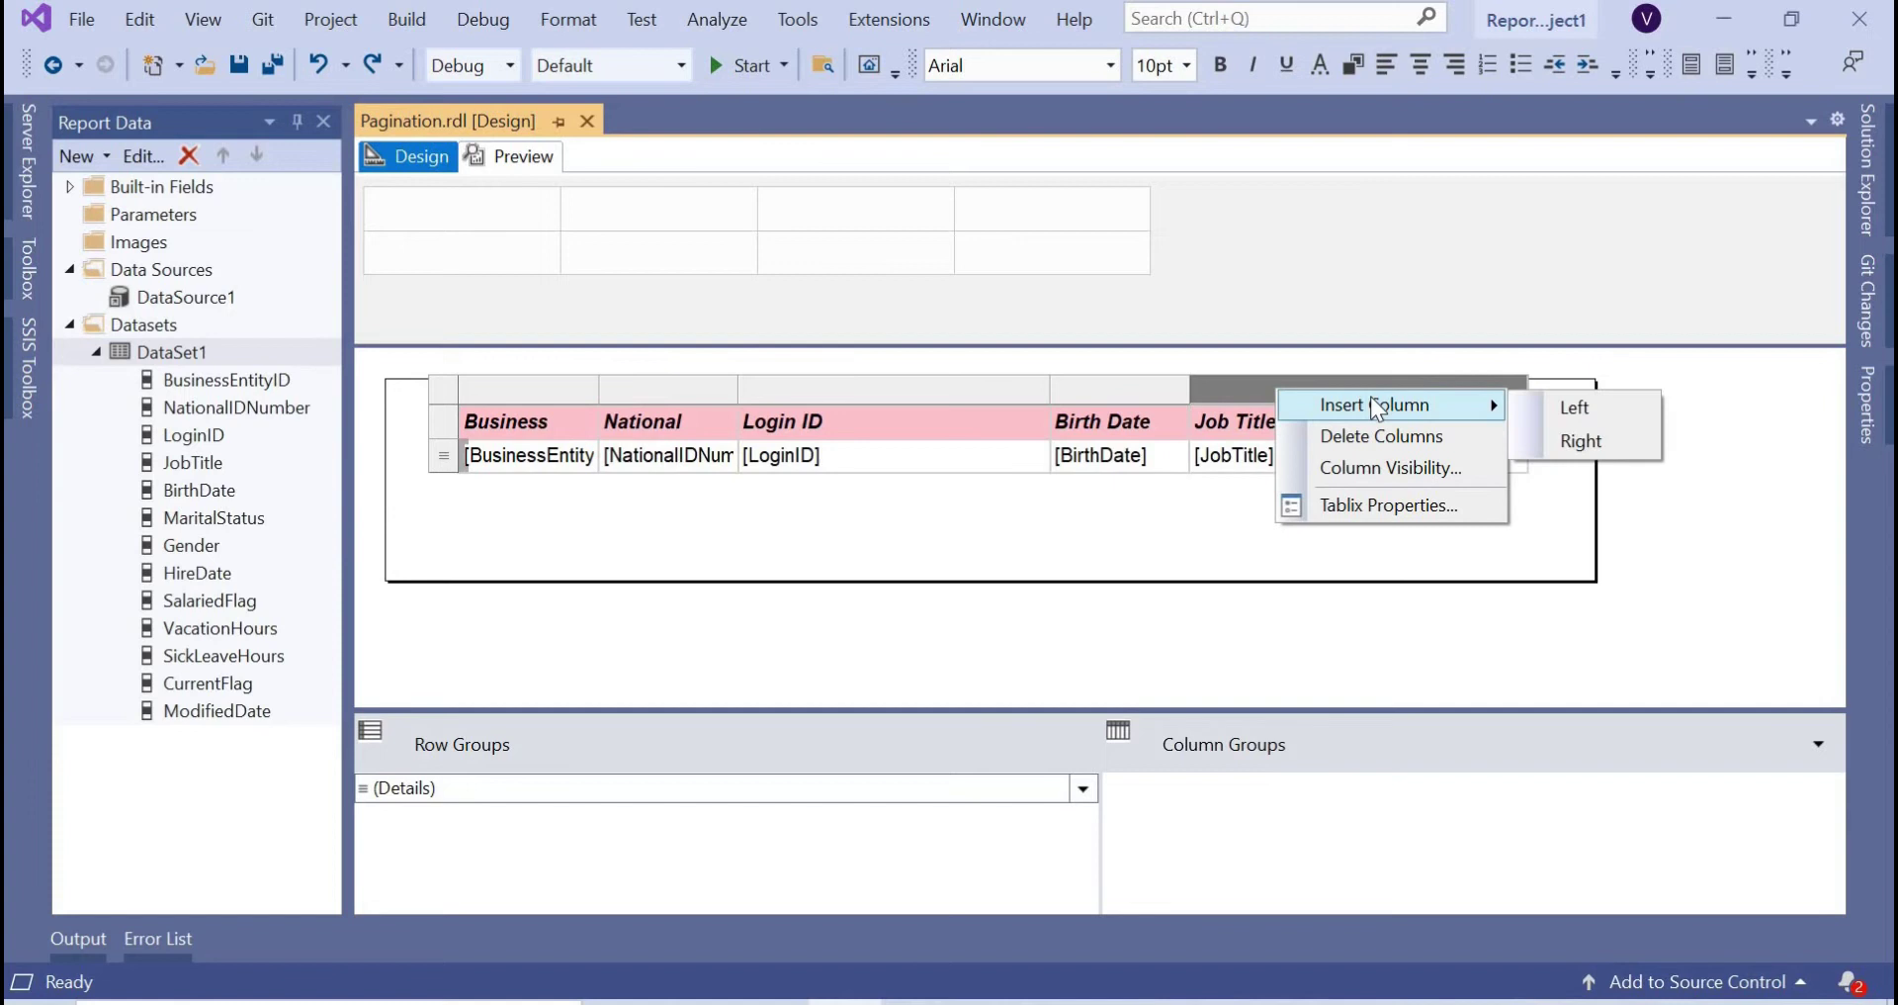
pyautogui.click(1600, 519)
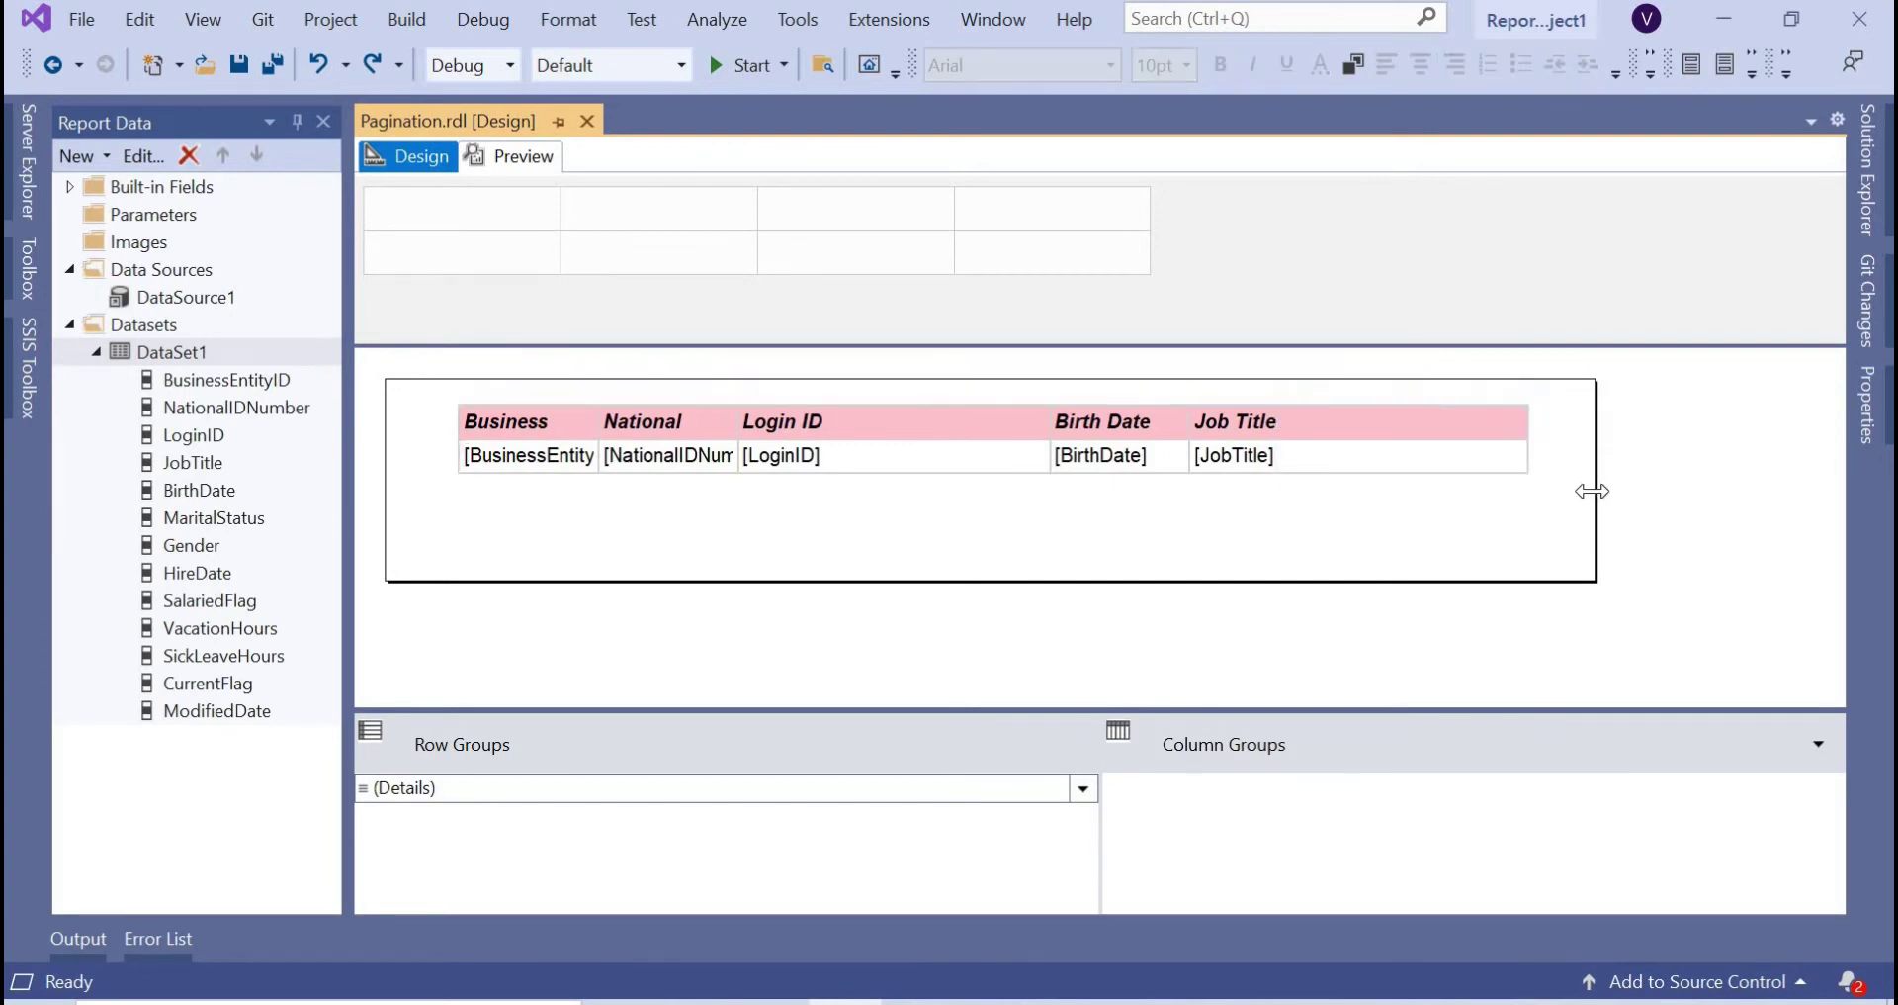
pyautogui.moveTo(1591, 489); pyautogui.dragTo(1808, 490)
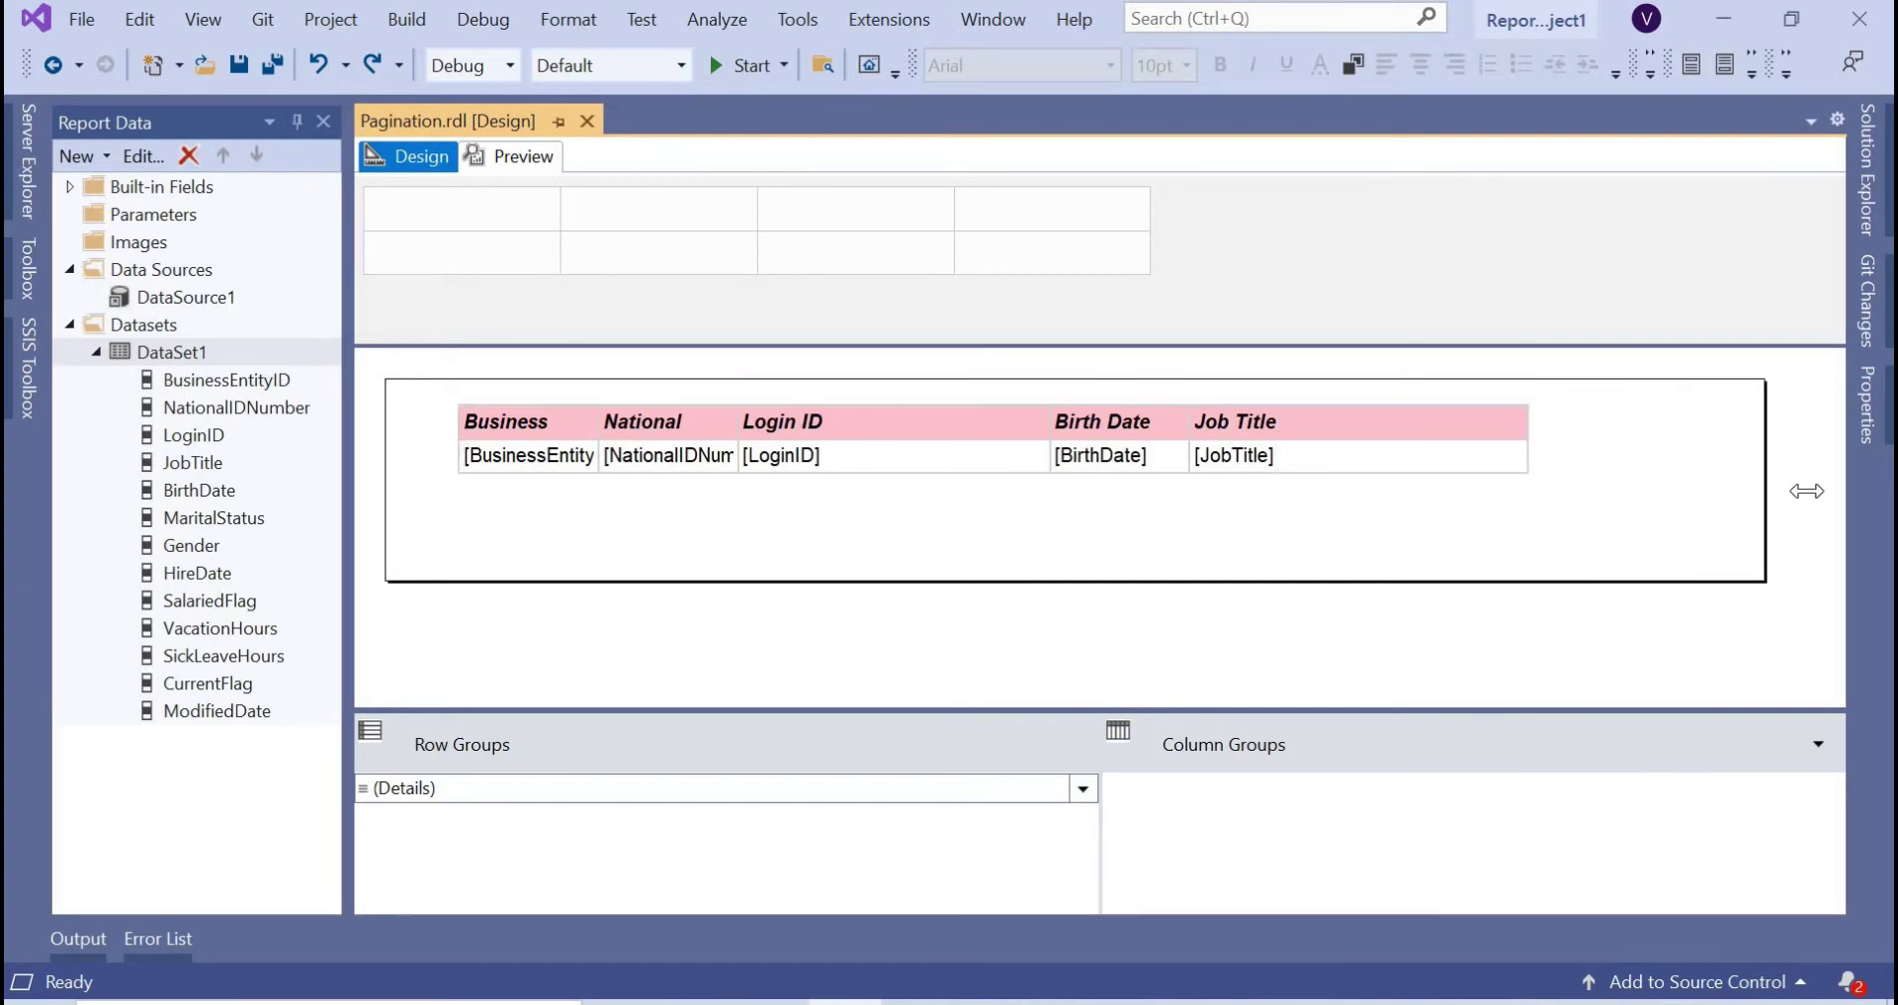
pyautogui.click(1351, 414)
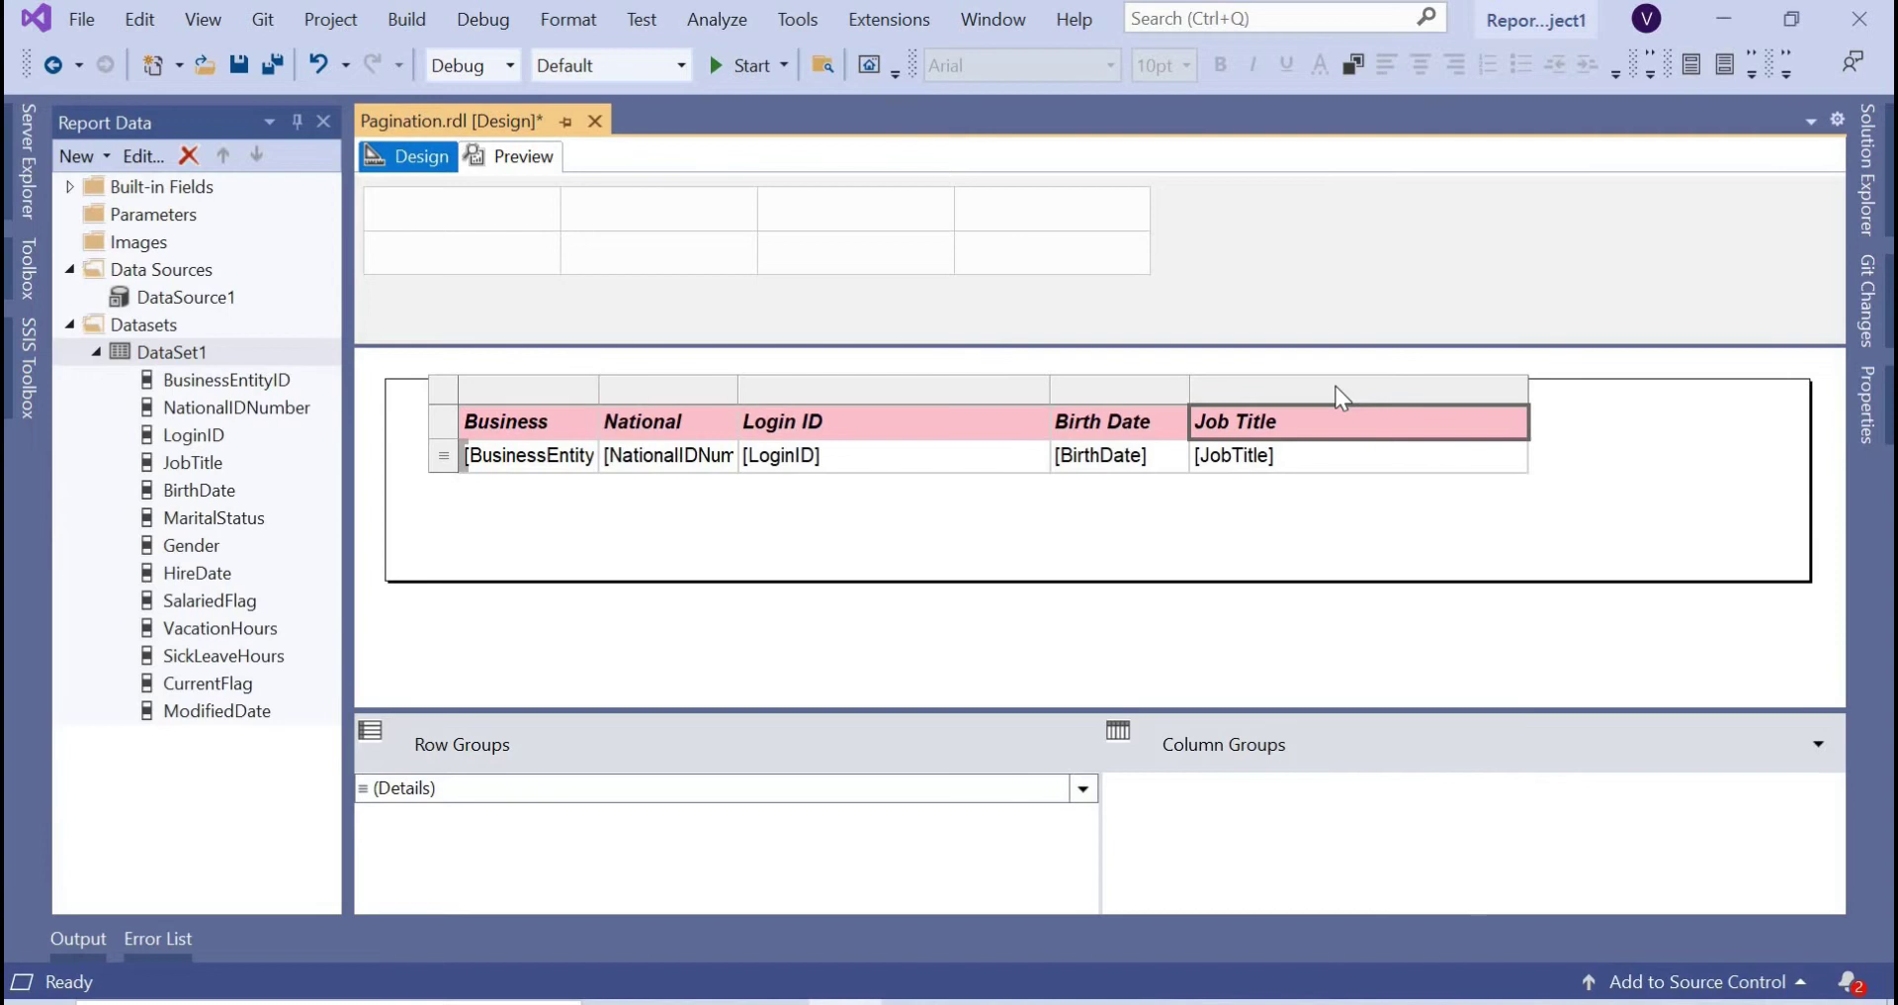
pyautogui.click(512, 156)
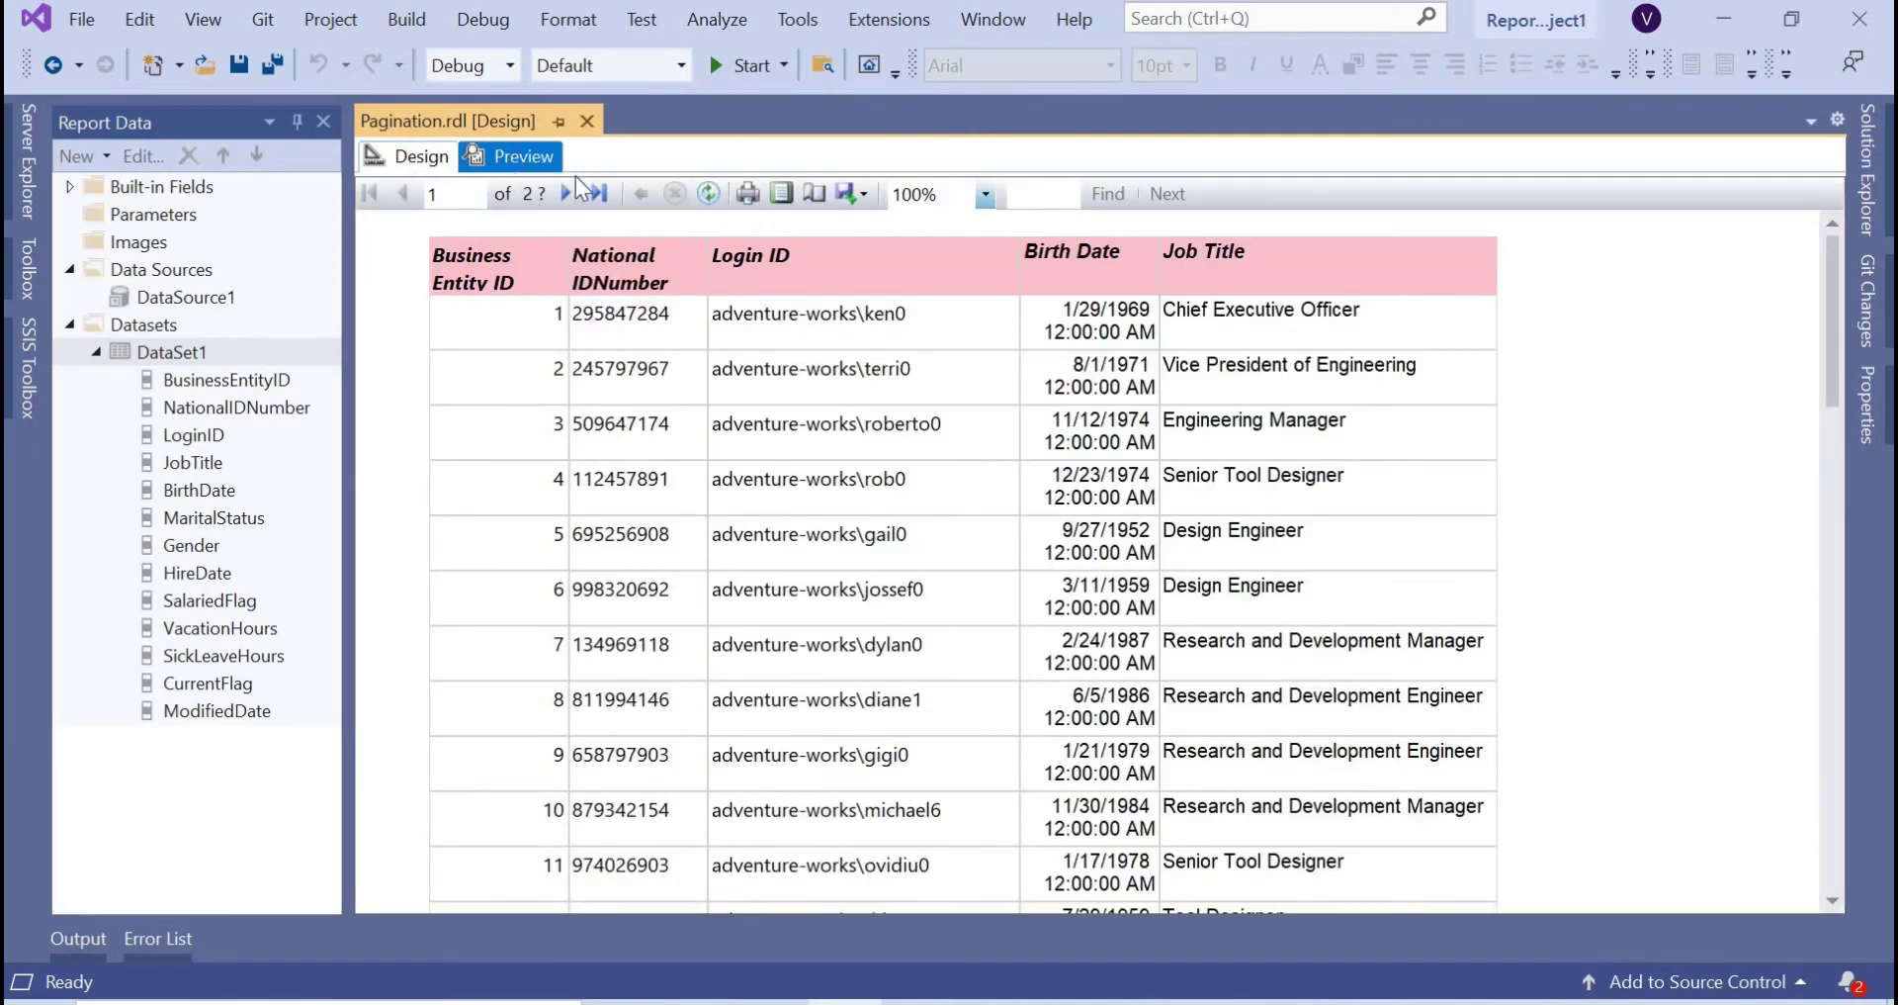
# Insert a new column to the right of the Job Title column in the report design.
pyautogui.click(407, 156)
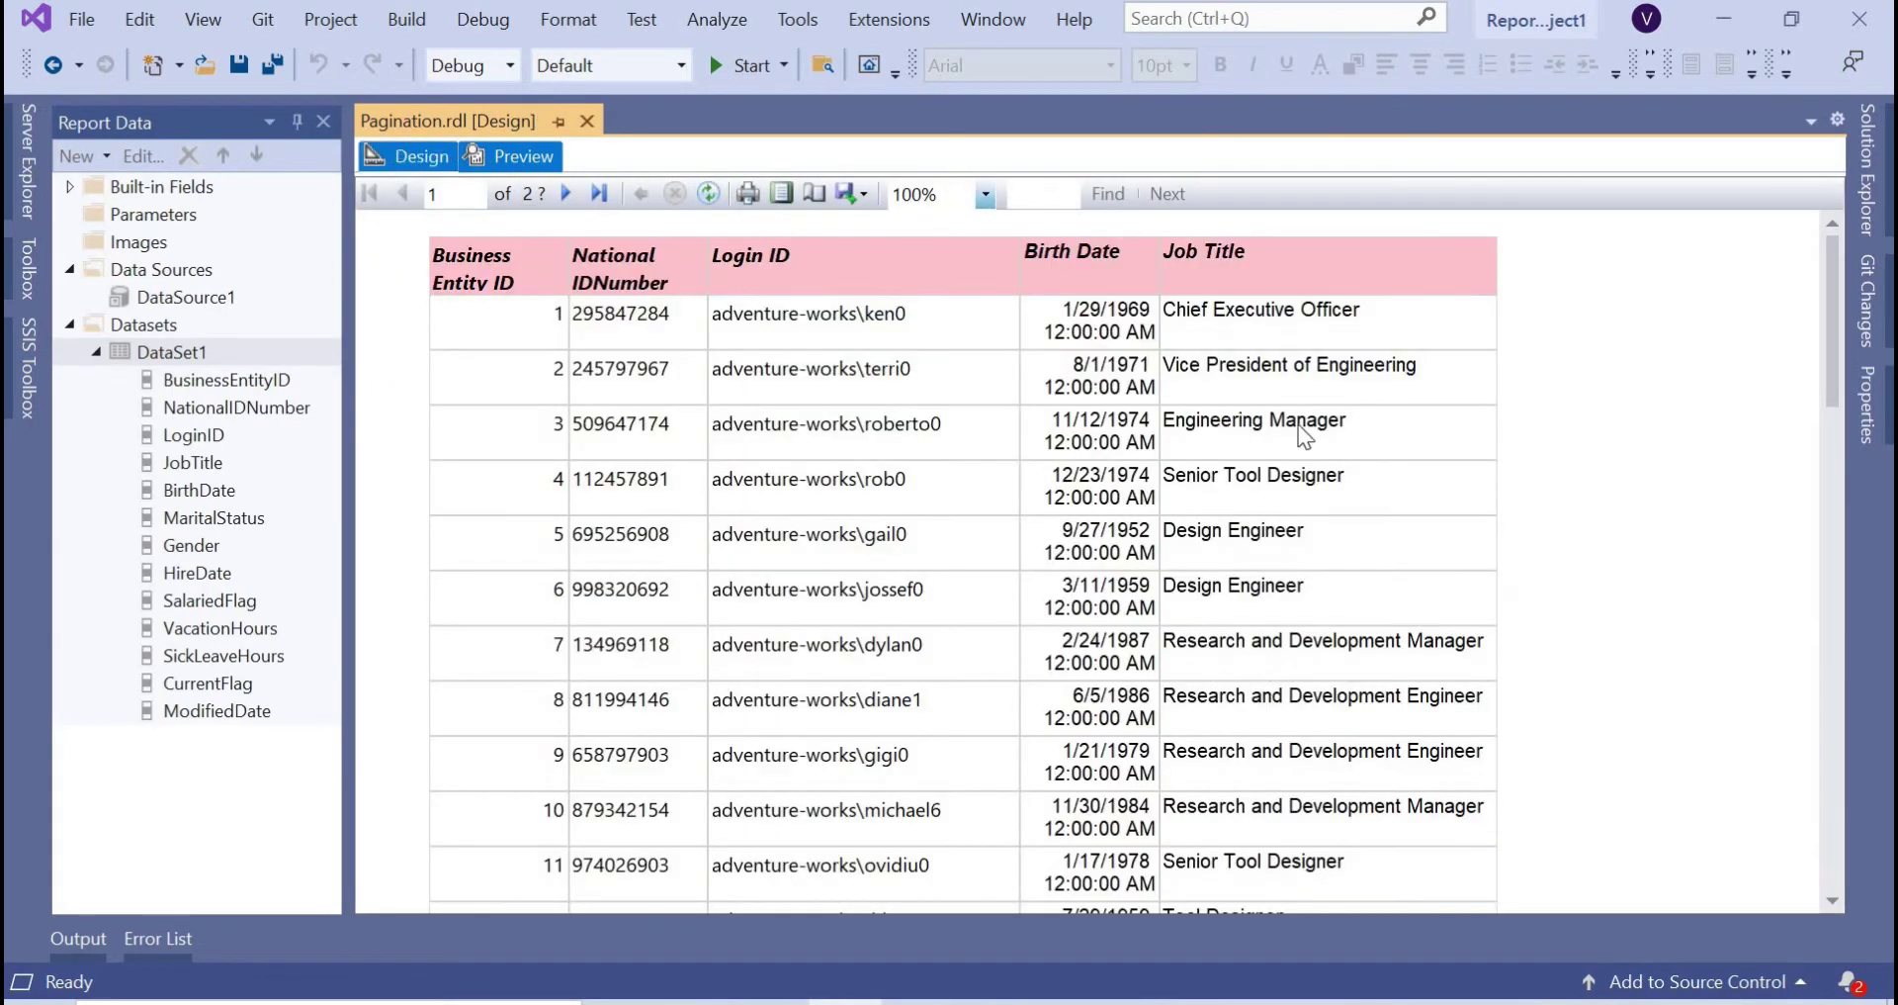
pyautogui.rightClick(1311, 387)
pyautogui.moveTo(1492, 400)
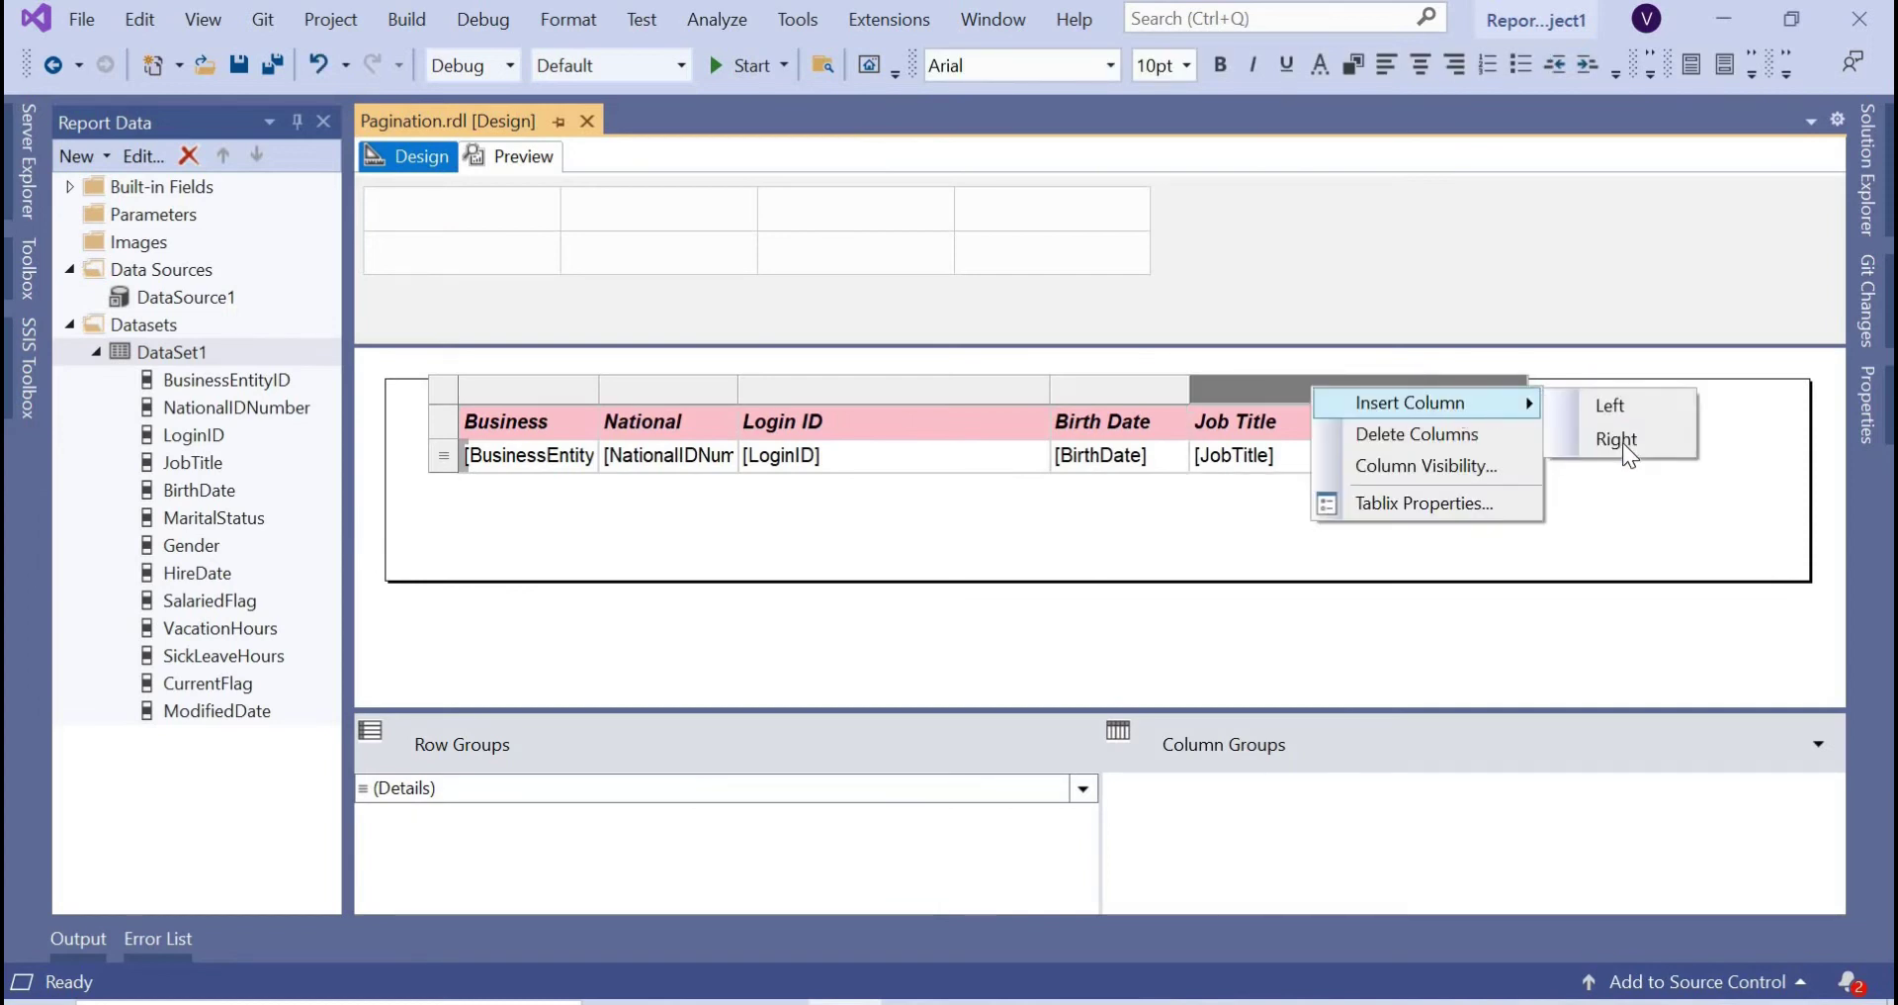
pyautogui.click(1618, 439)
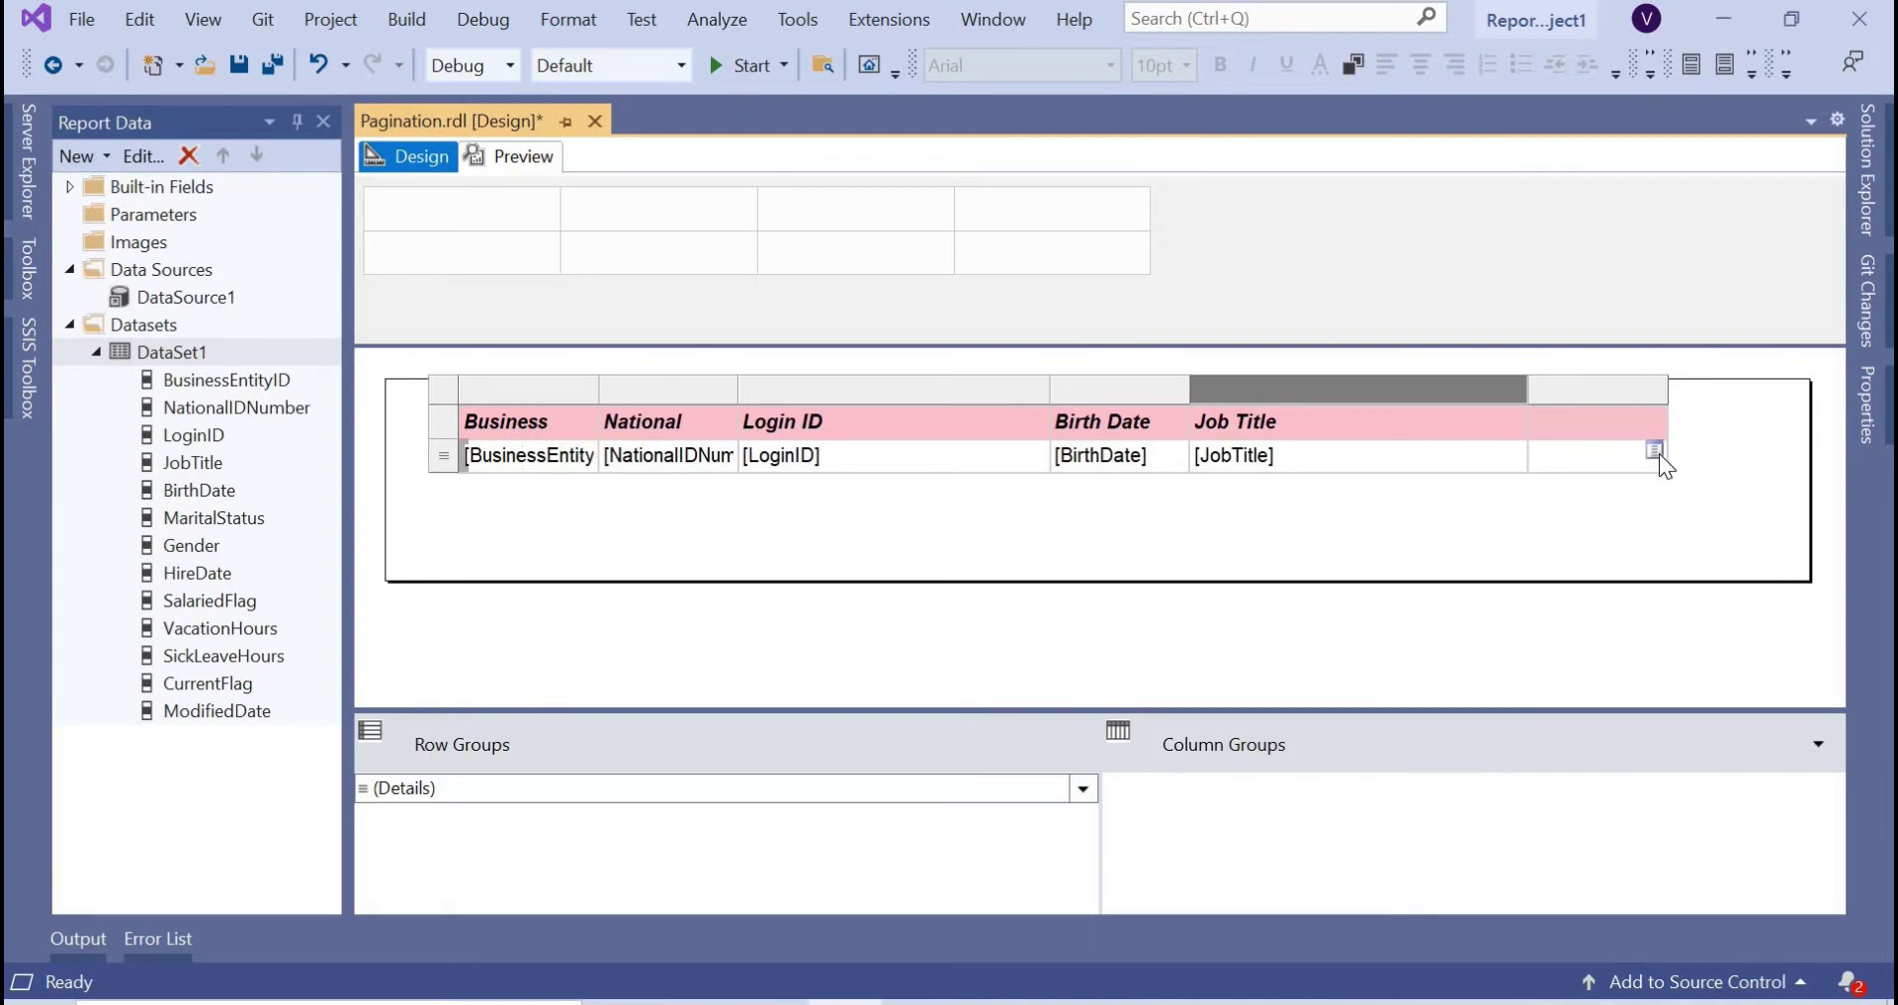
# Start an expression in the new column's detail cell with Sum(Fields!BusinessEntityID.Value, "DataSet1").
pyautogui.click(1656, 451)
pyautogui.click(1614, 453)
pyautogui.rightClick(1614, 451)
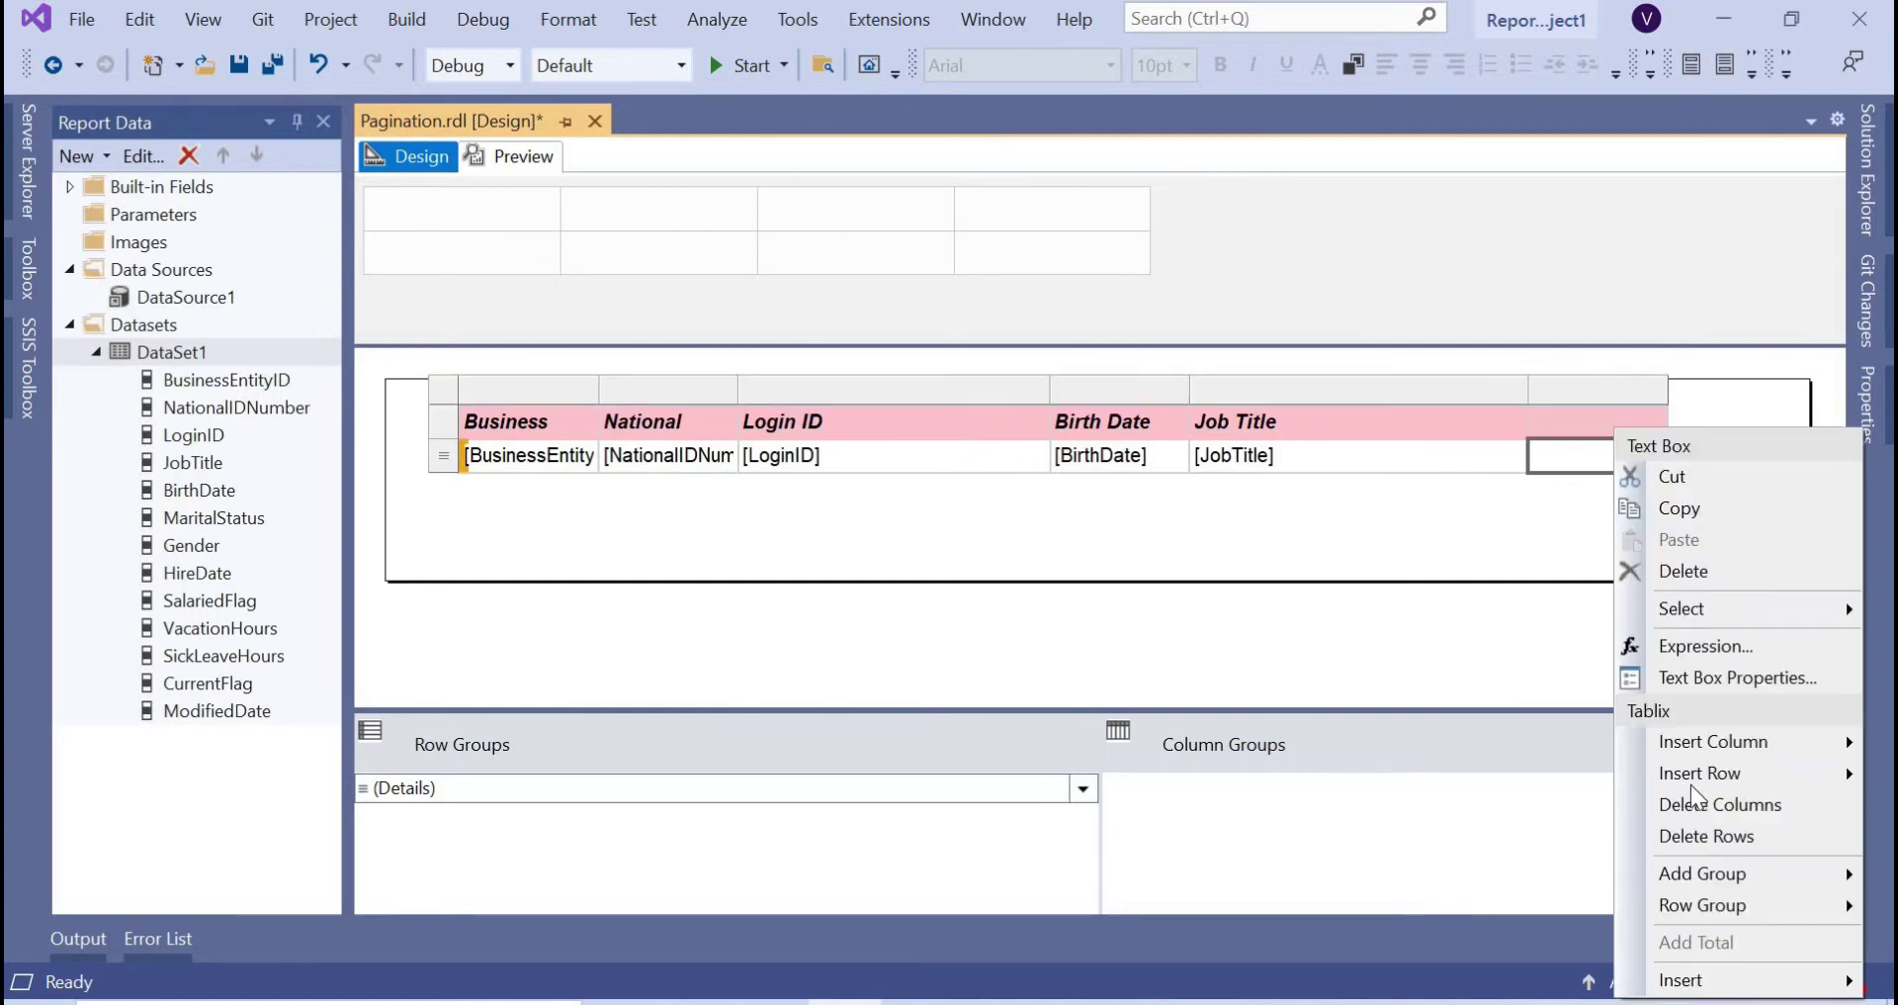
pyautogui.press('Return')
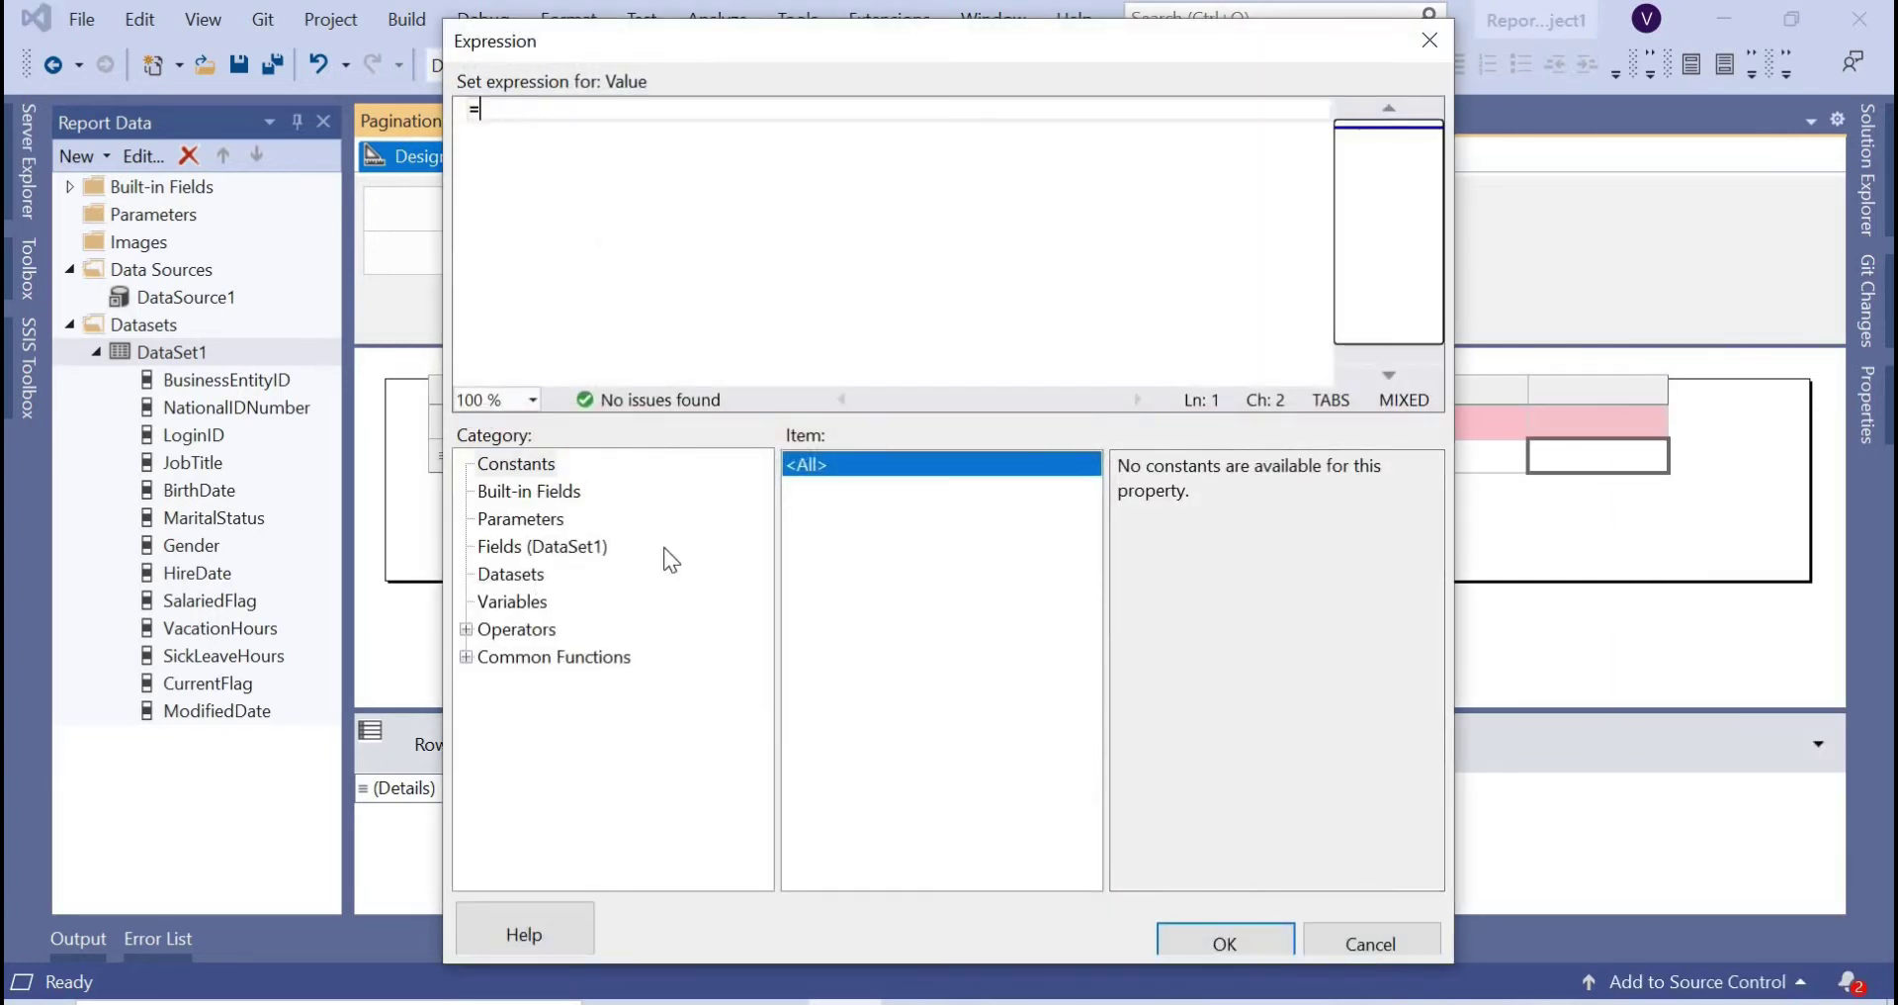
pyautogui.click(524, 575)
pyautogui.click(537, 159)
pyautogui.write('Sum(Fields!BusinessEntityID.Value, "DataSet1")')
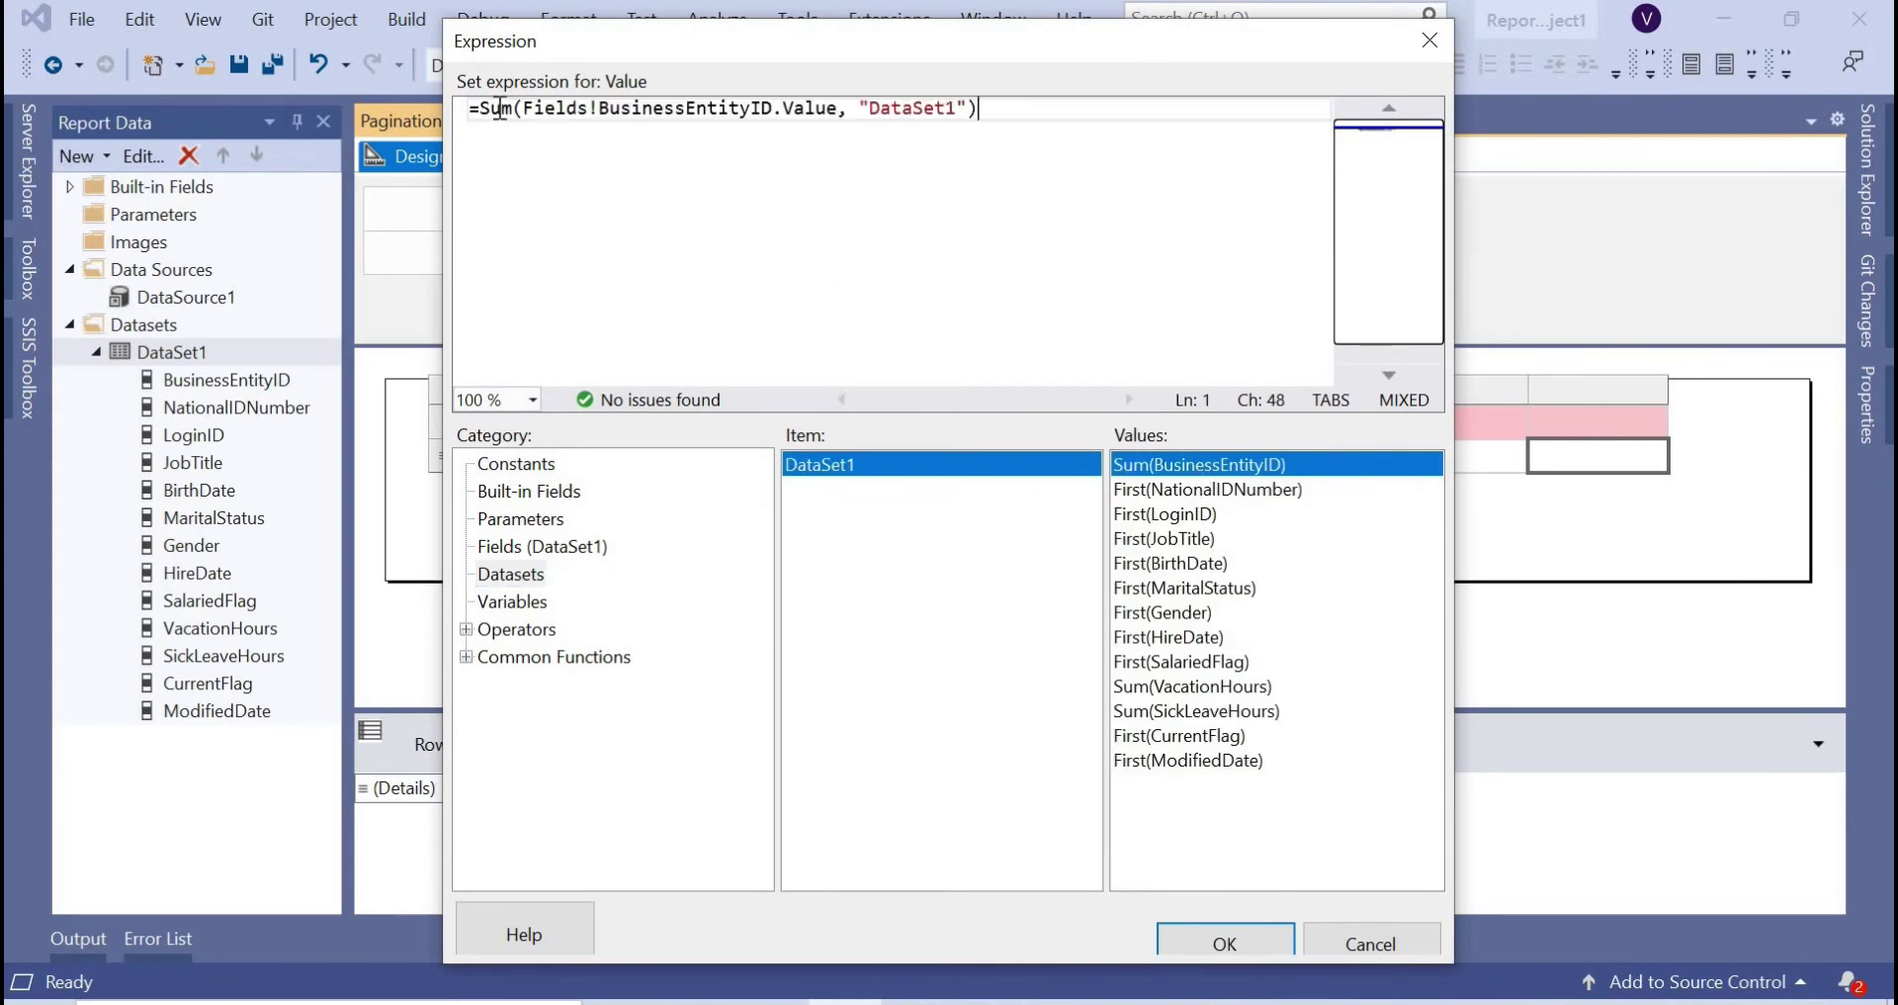
# Remove the Sum function and its opening parenthesis from the start of the expression.
pyautogui.press('Home')
pyautogui.press('Right')
pyautogui.press('Right')
pyautogui.press('Right')
pyautogui.press('Right')
pyautogui.press('BackSpace')
pyautogui.press('BackSpace')
pyautogui.press('BackSpace')
pyautogui.press('Delete')
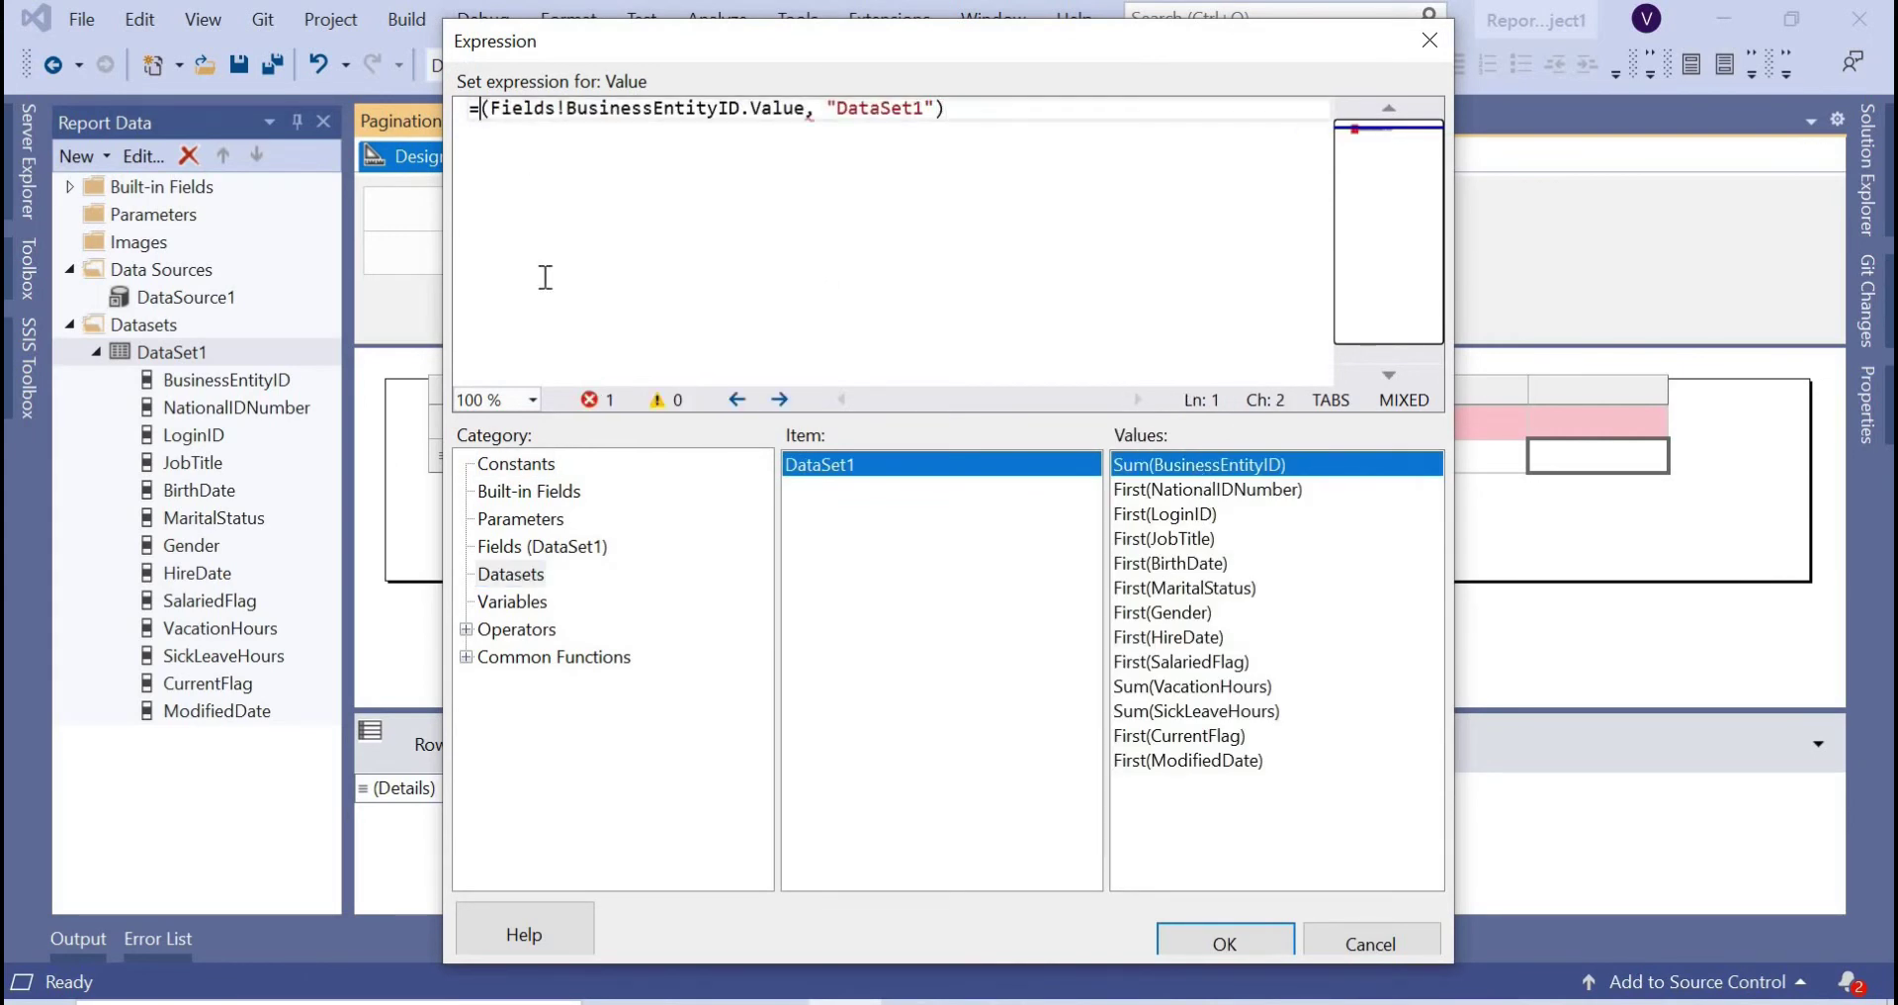
# Replace the dataset argument and closing parenthesis with /10, apply =Fields!BusinessEntityID.Value/10, and preview the report.
pyautogui.moveTo(796, 109); pyautogui.dragTo(955, 109)
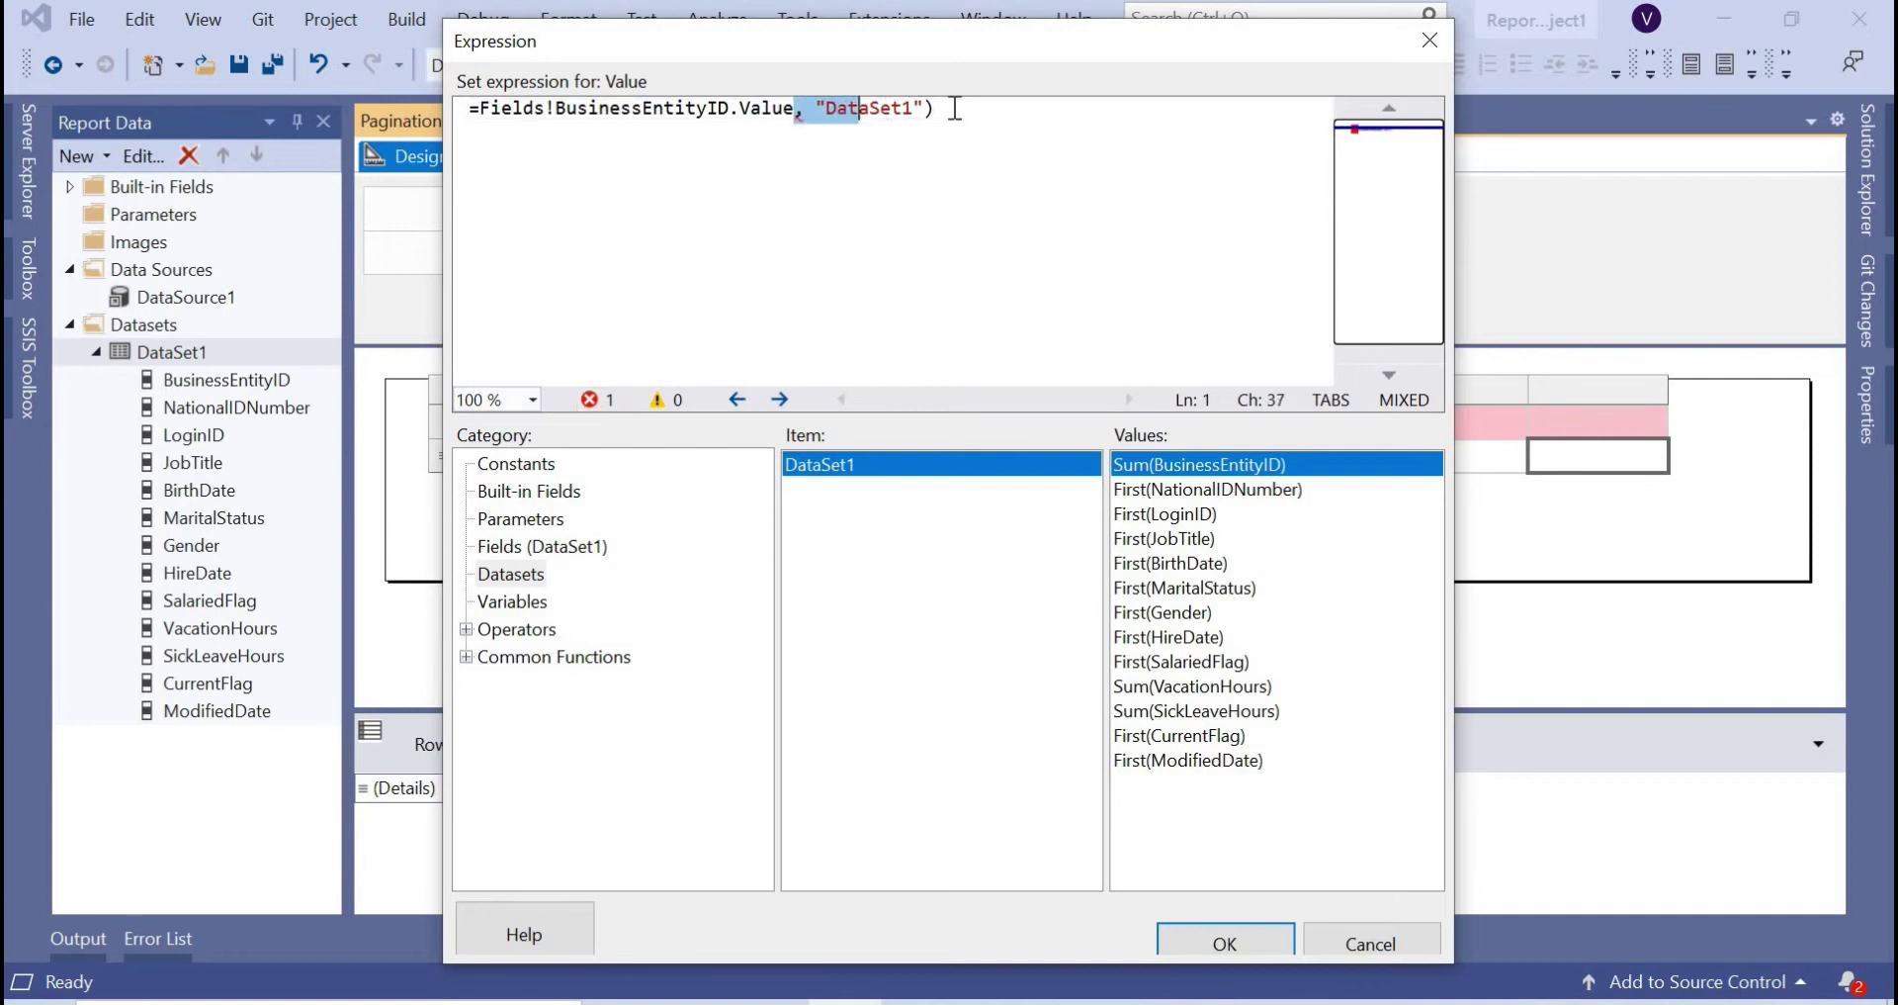
pyautogui.press('Delete')
pyautogui.write('/10')
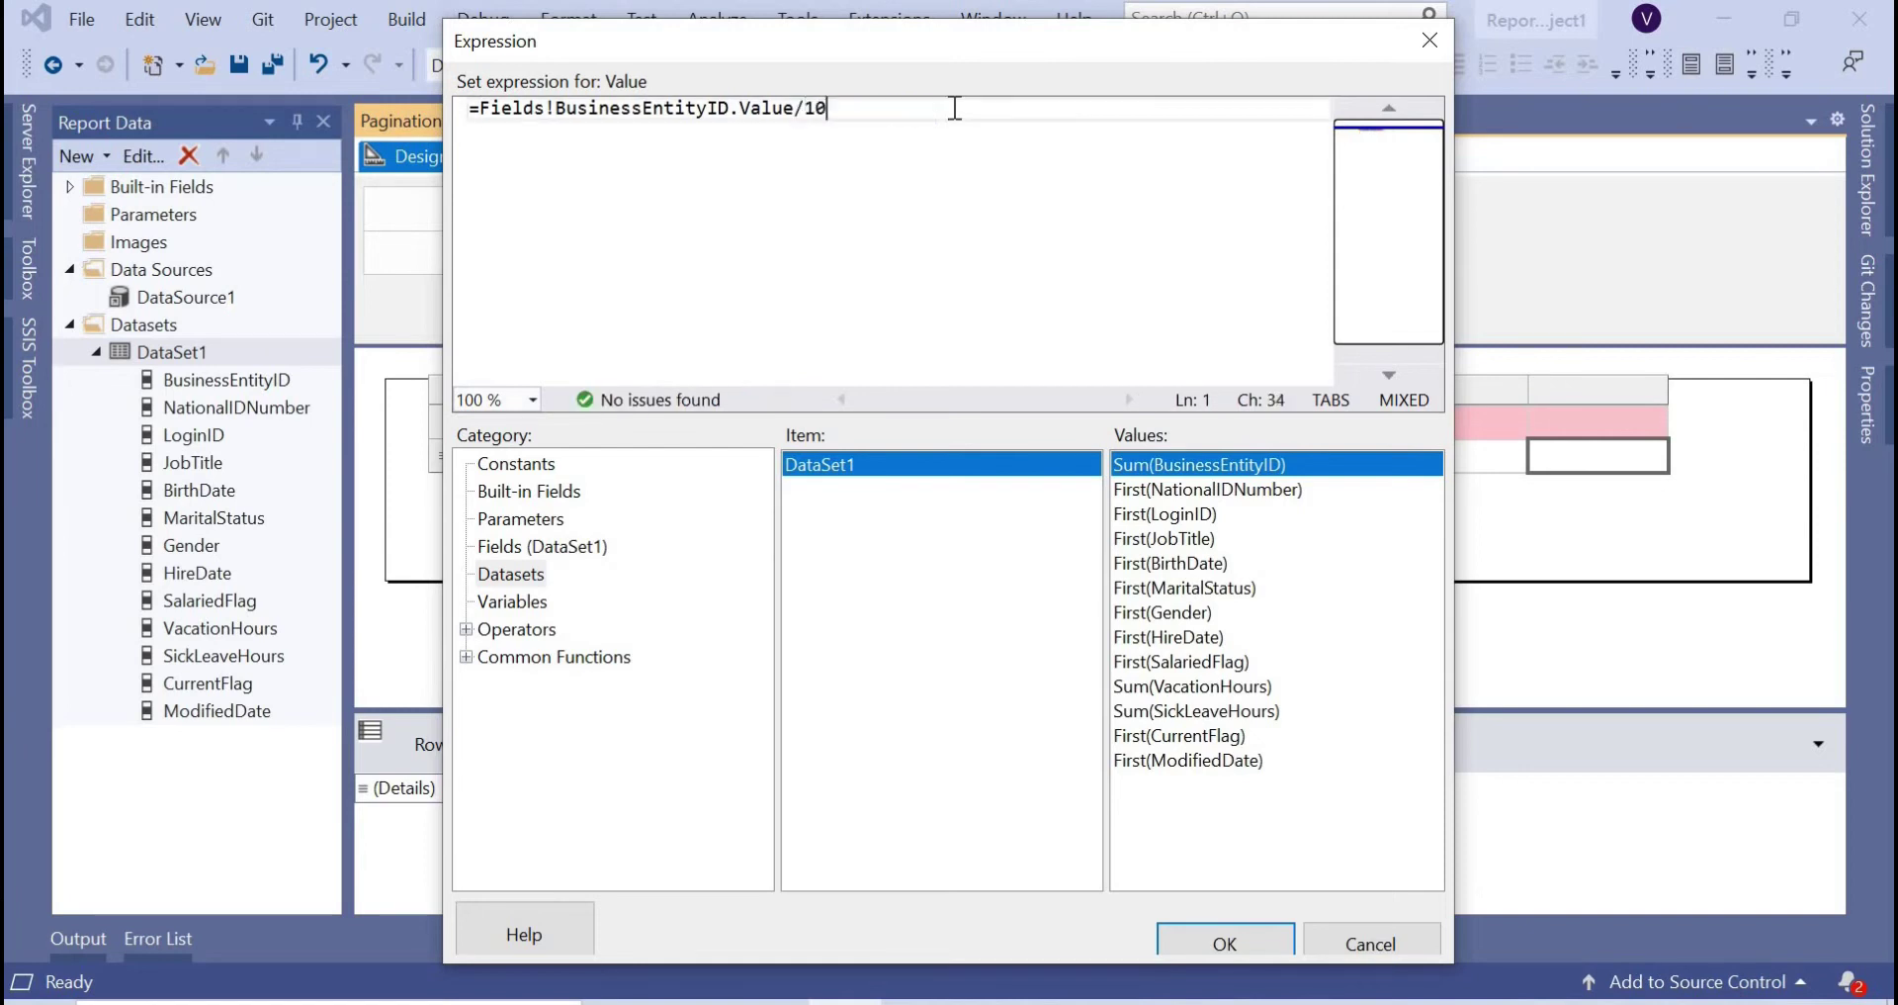
pyautogui.click(1211, 953)
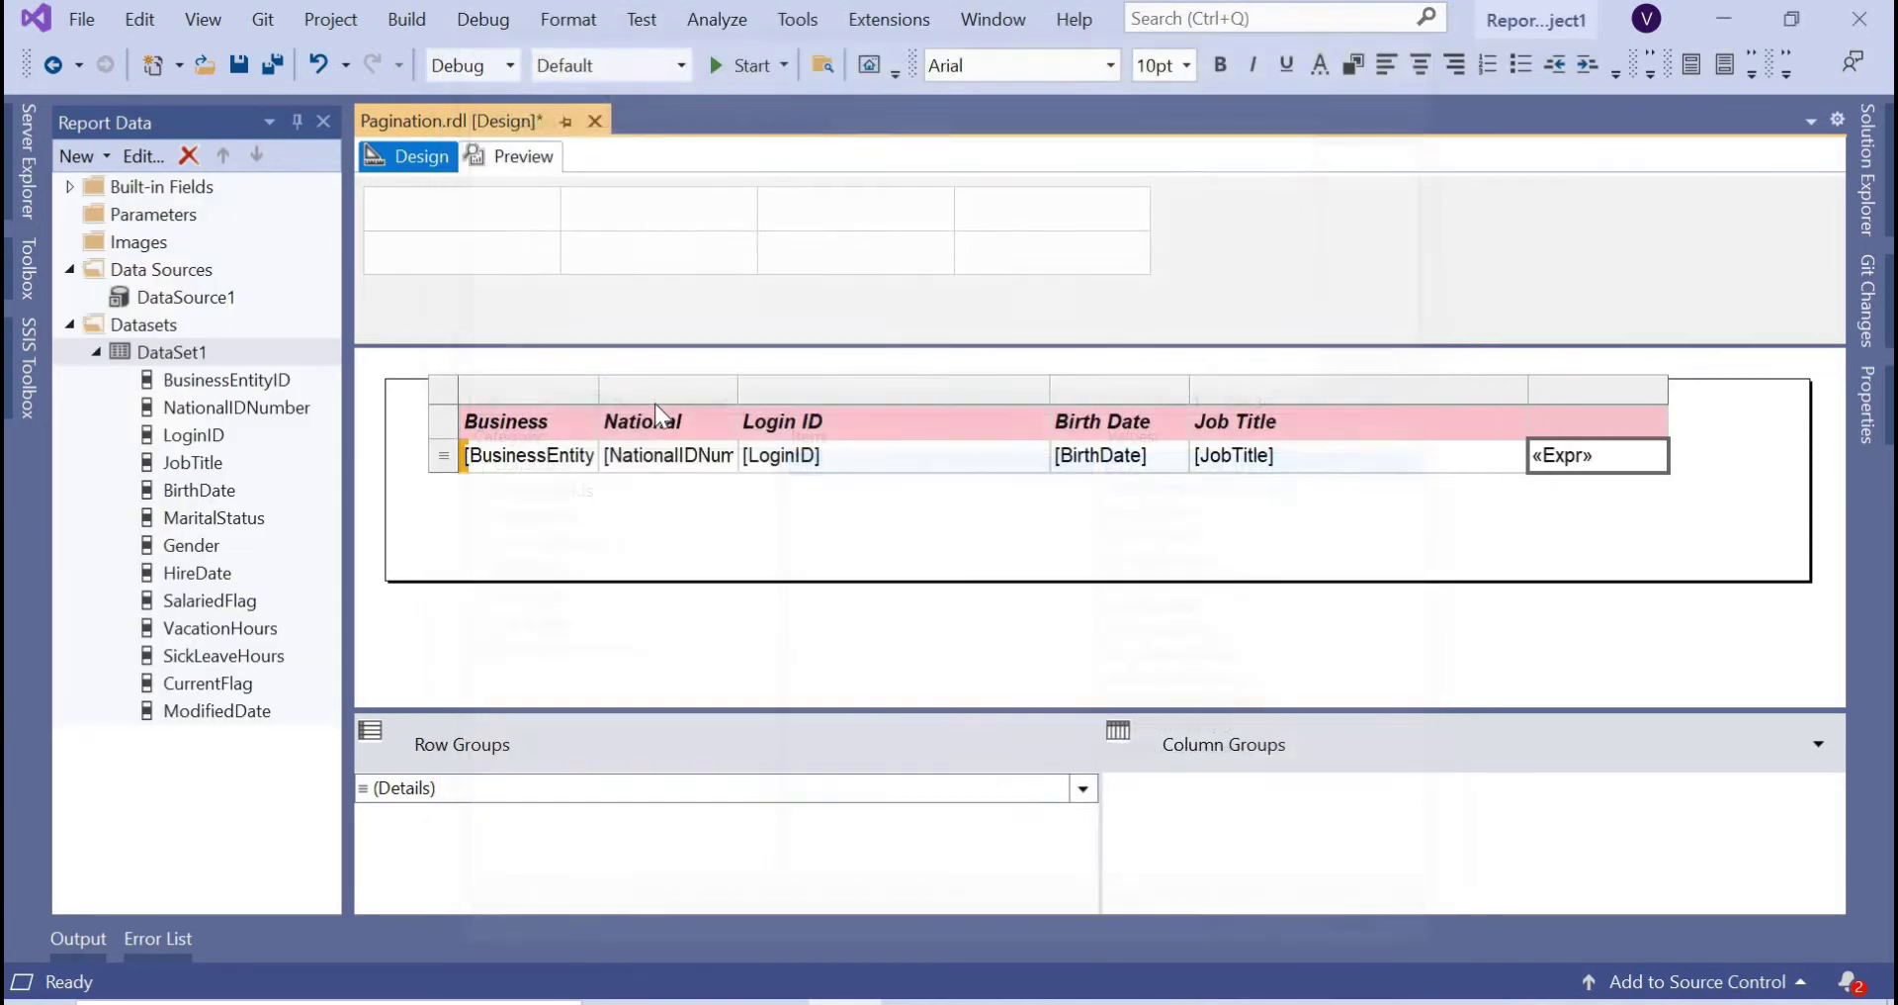
pyautogui.hotkey('ctrl', 'pagedown')
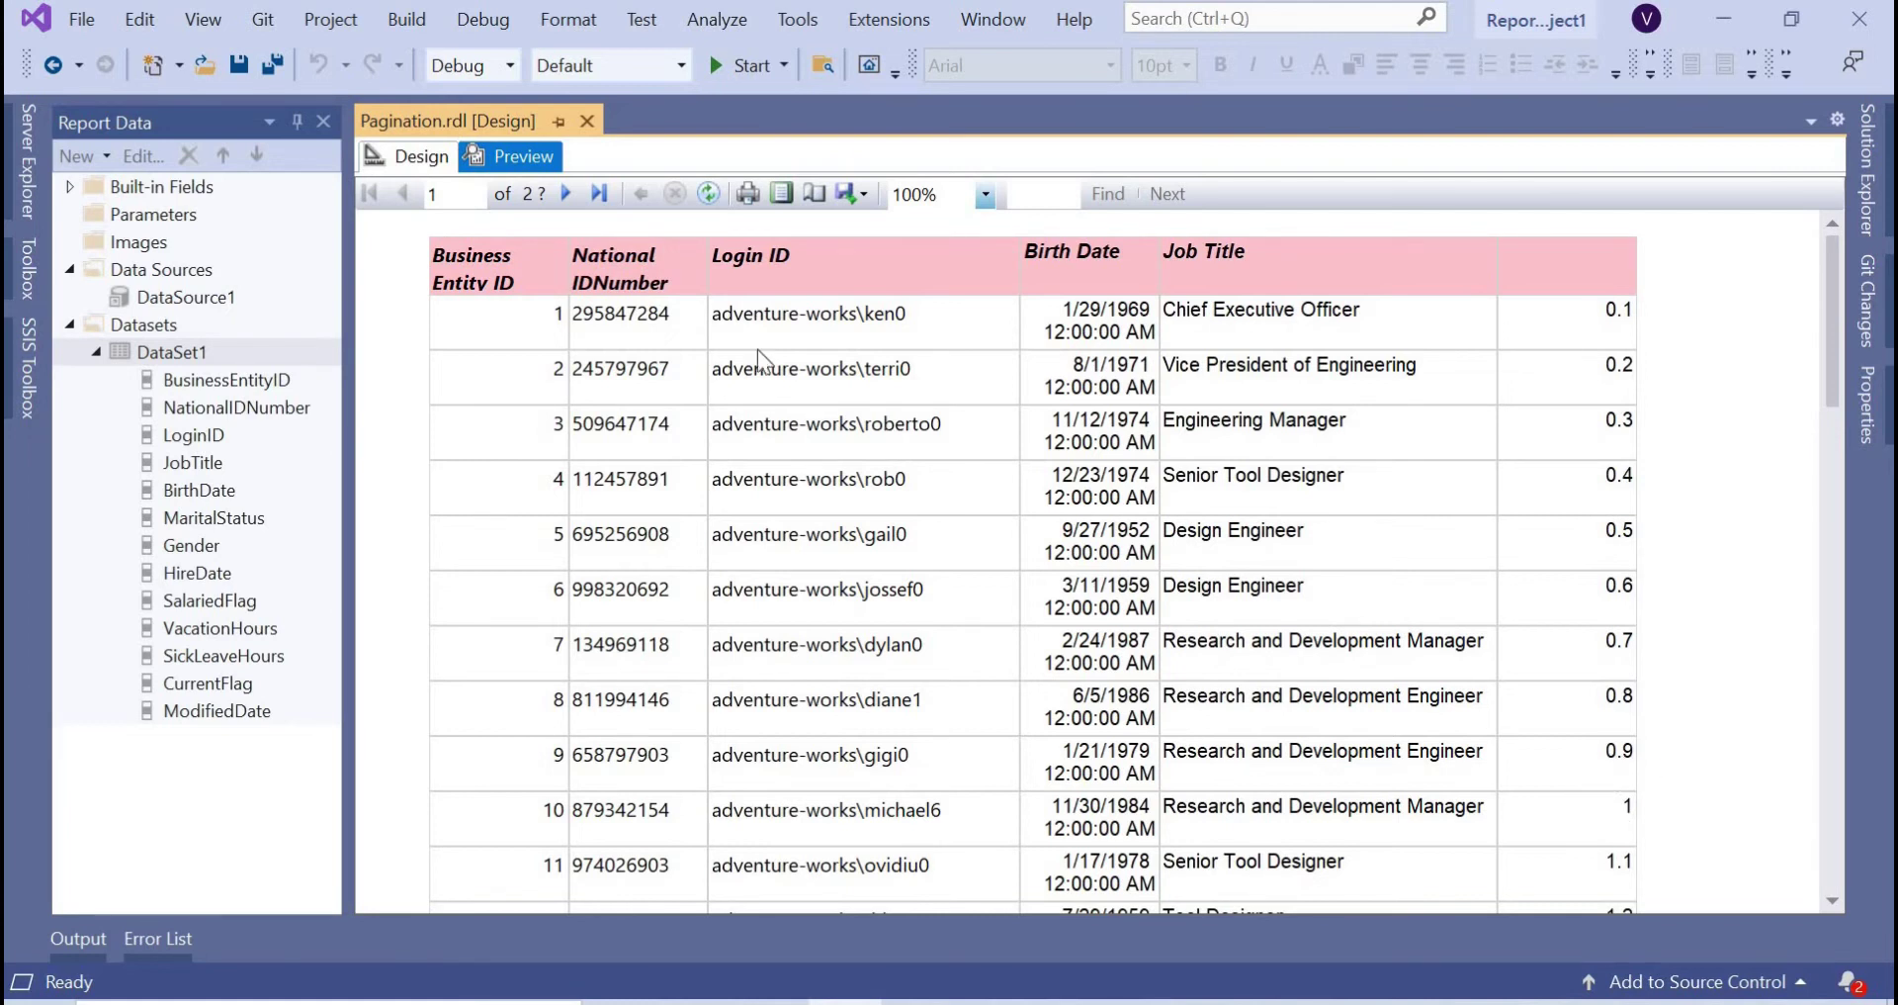
# Wrap the last column's detail expression in the Ceiling function, applying =Ceiling(Fields!BusinessEntityID.Value/10).
pyautogui.click(410, 156)
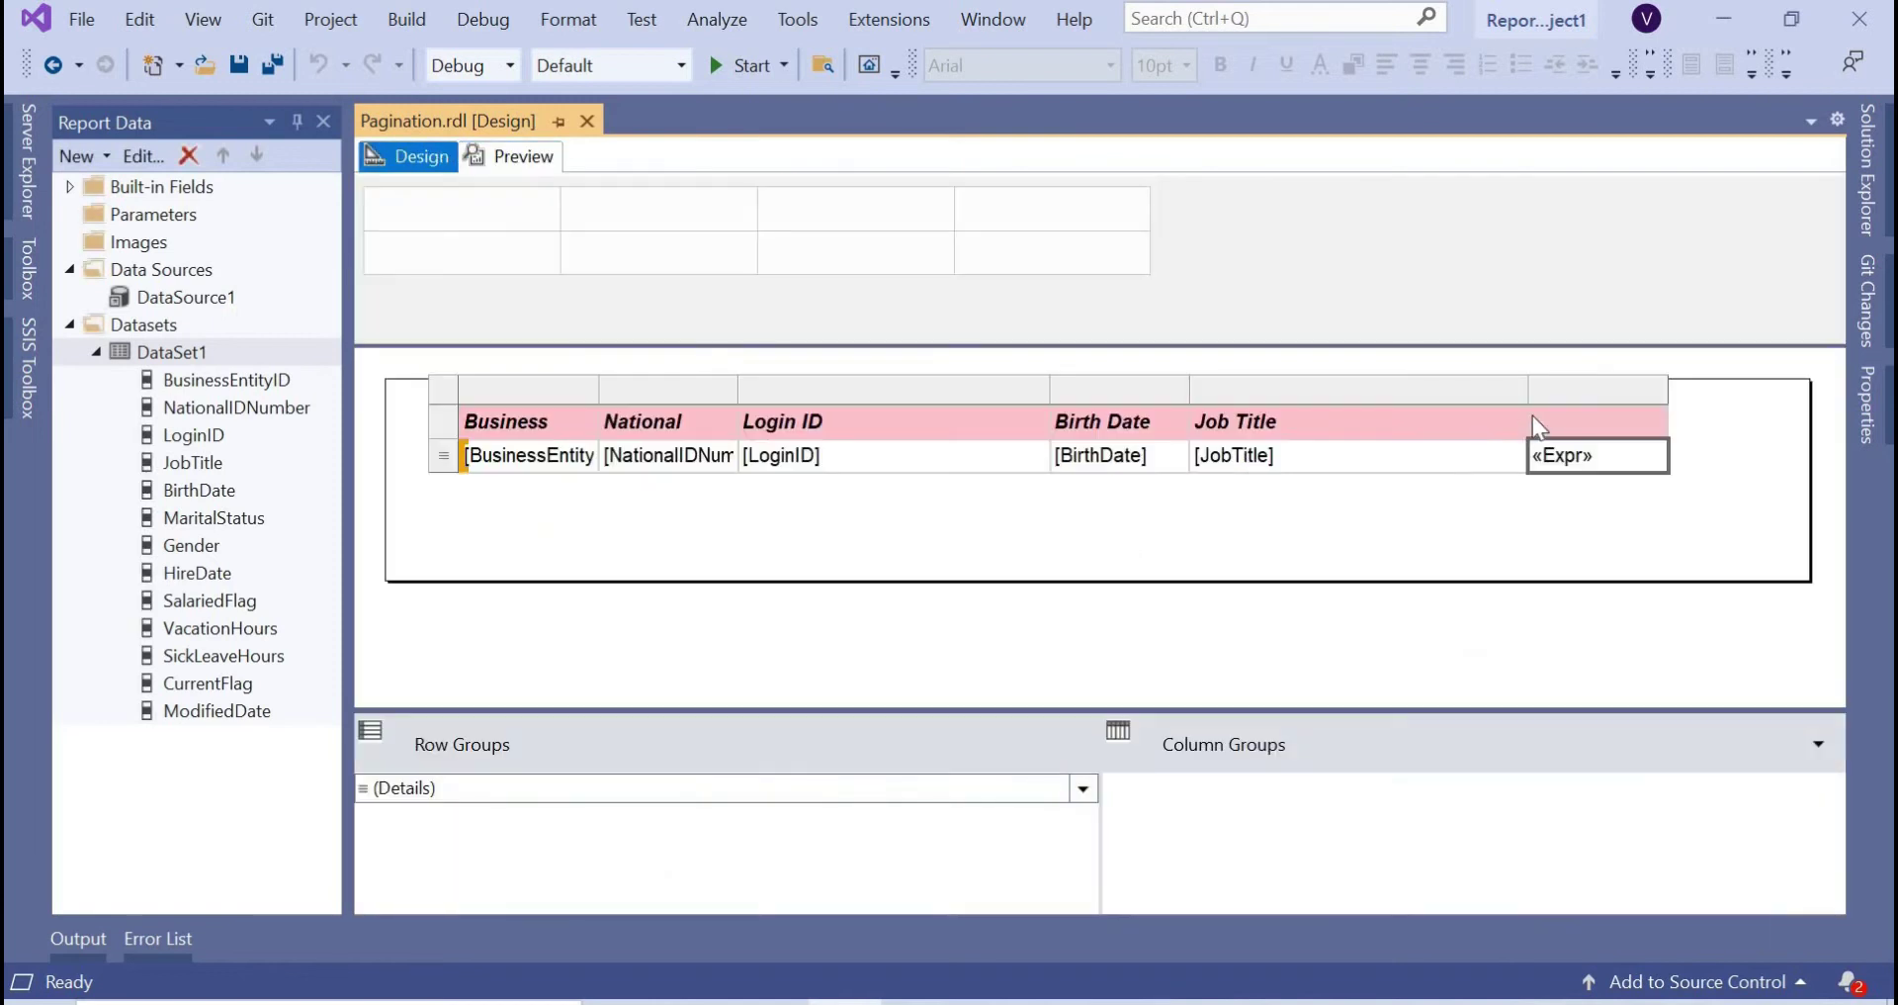
pyautogui.click(1553, 387)
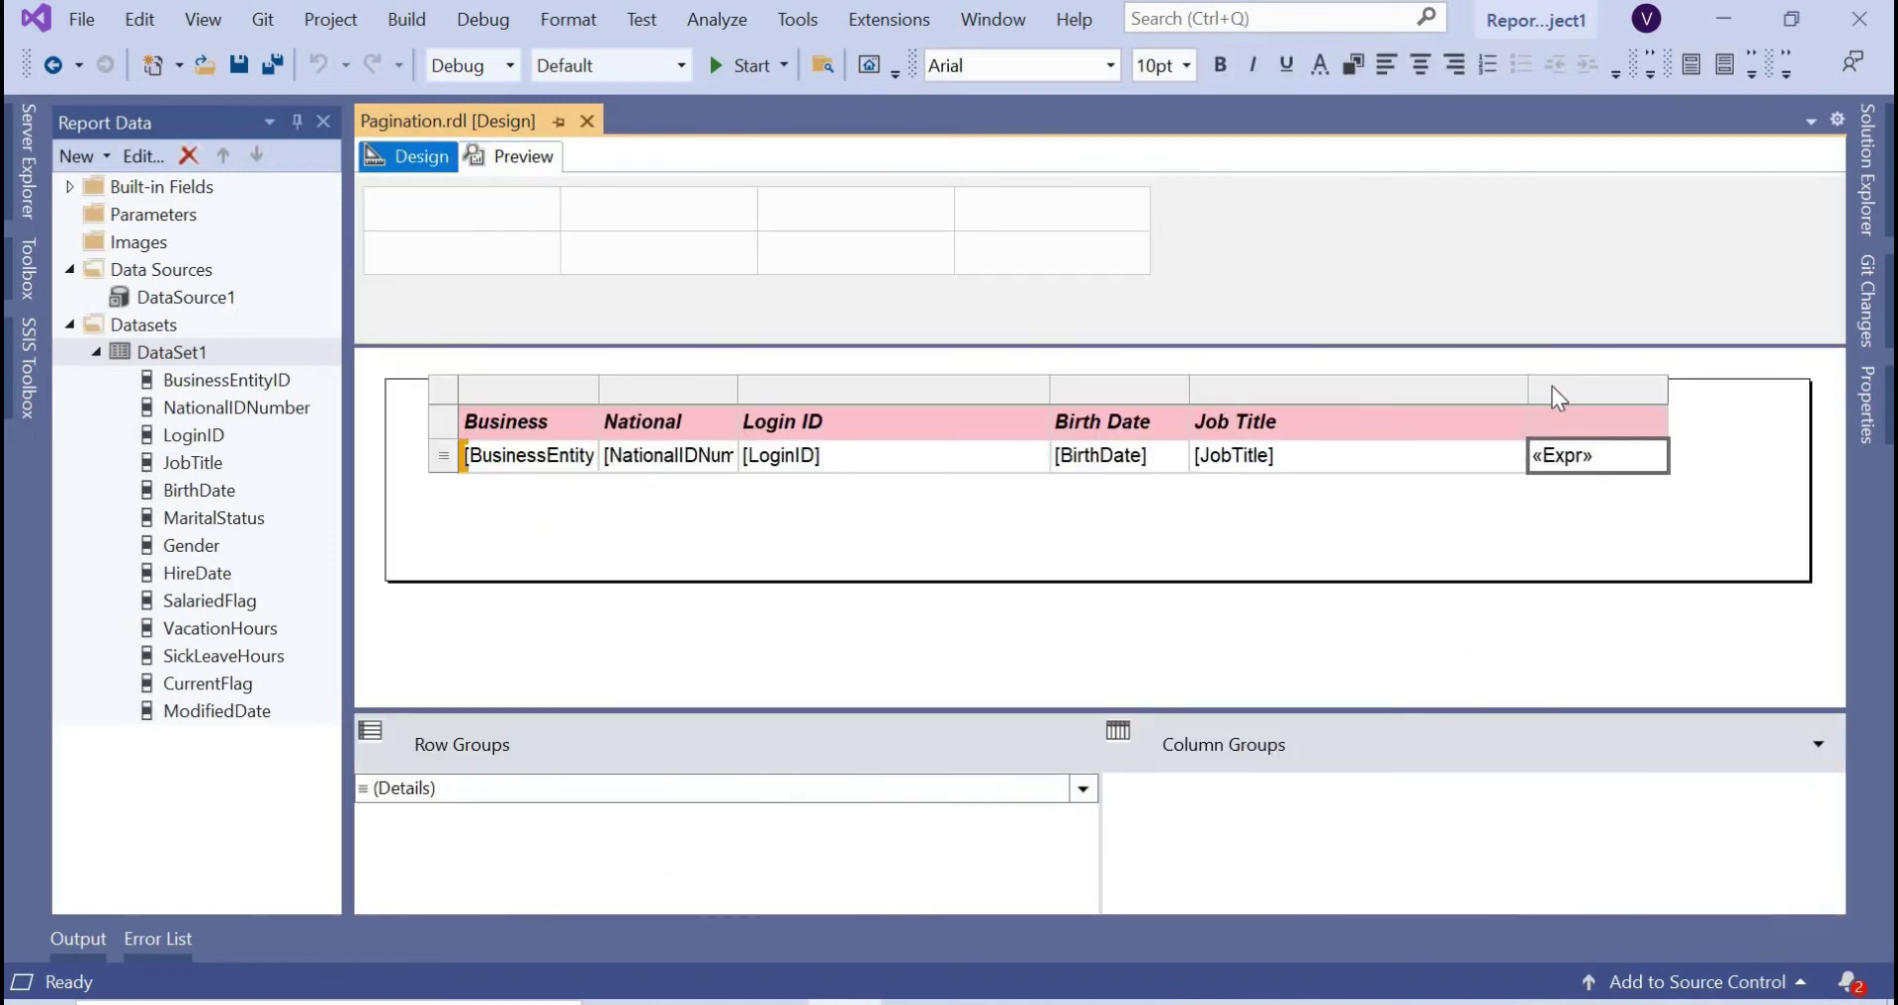
pyautogui.rightClick(1594, 445)
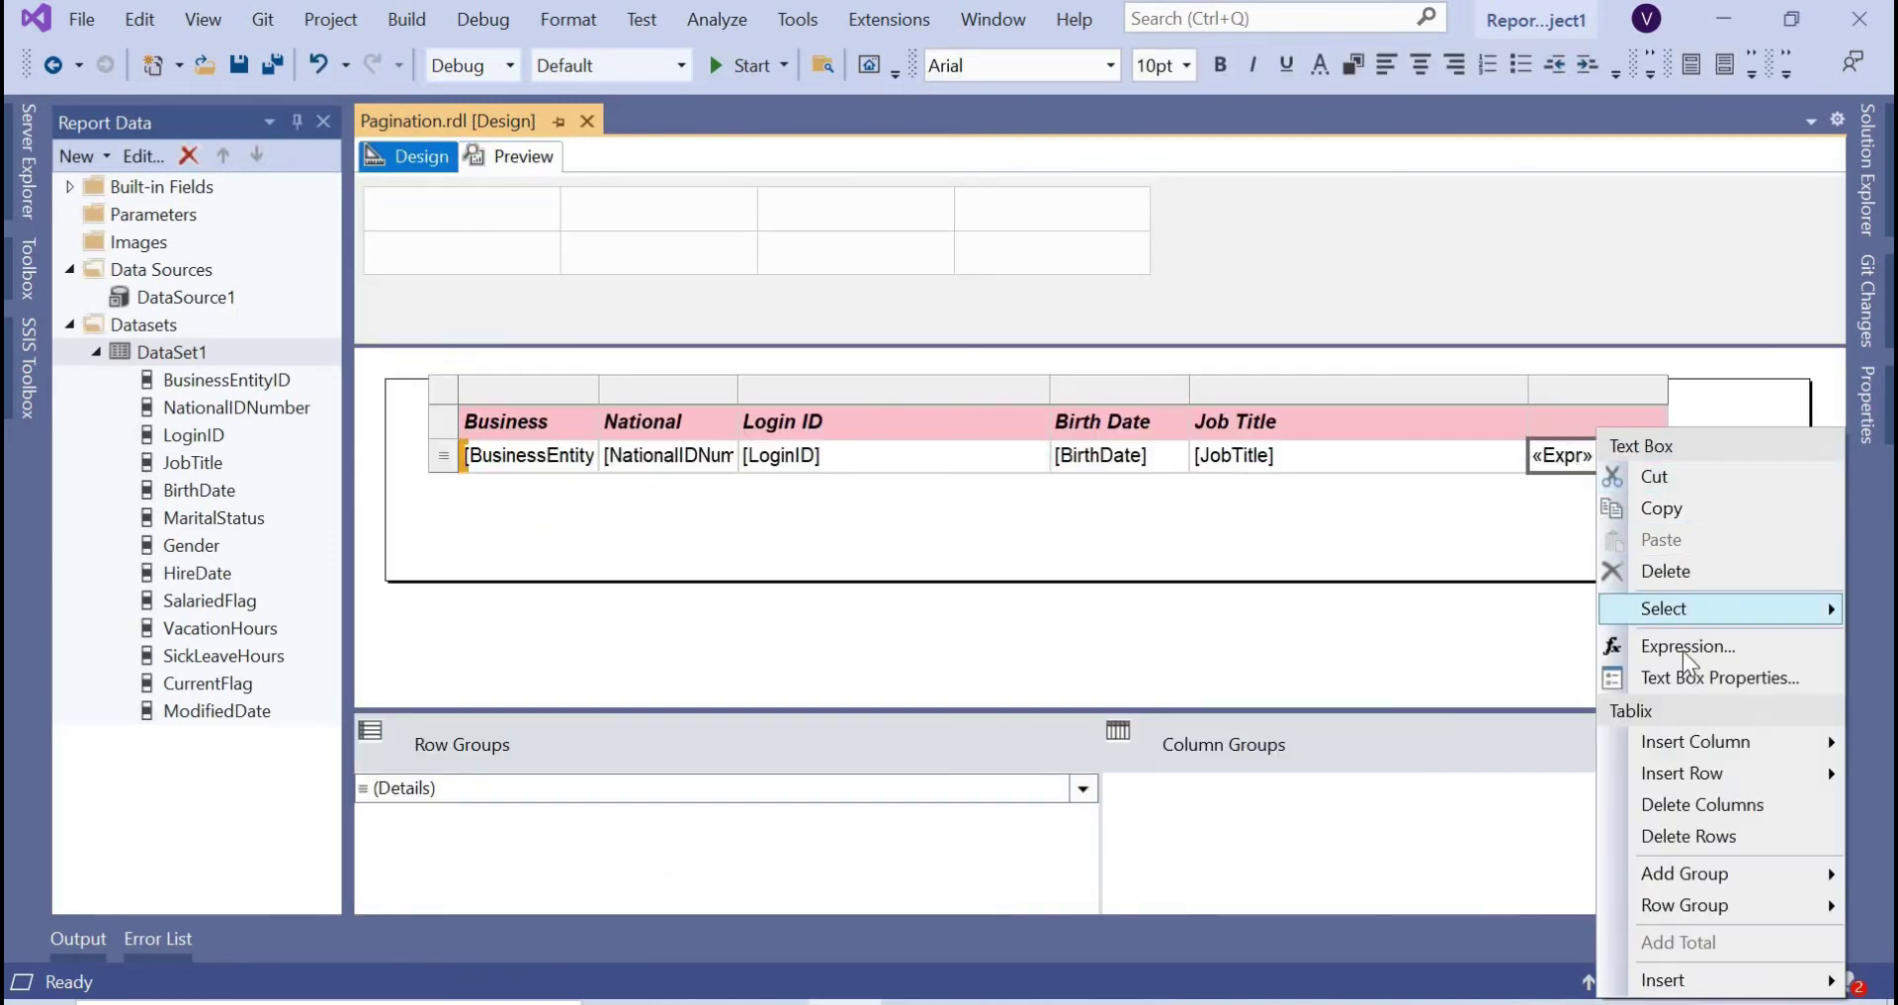
pyautogui.press('Return')
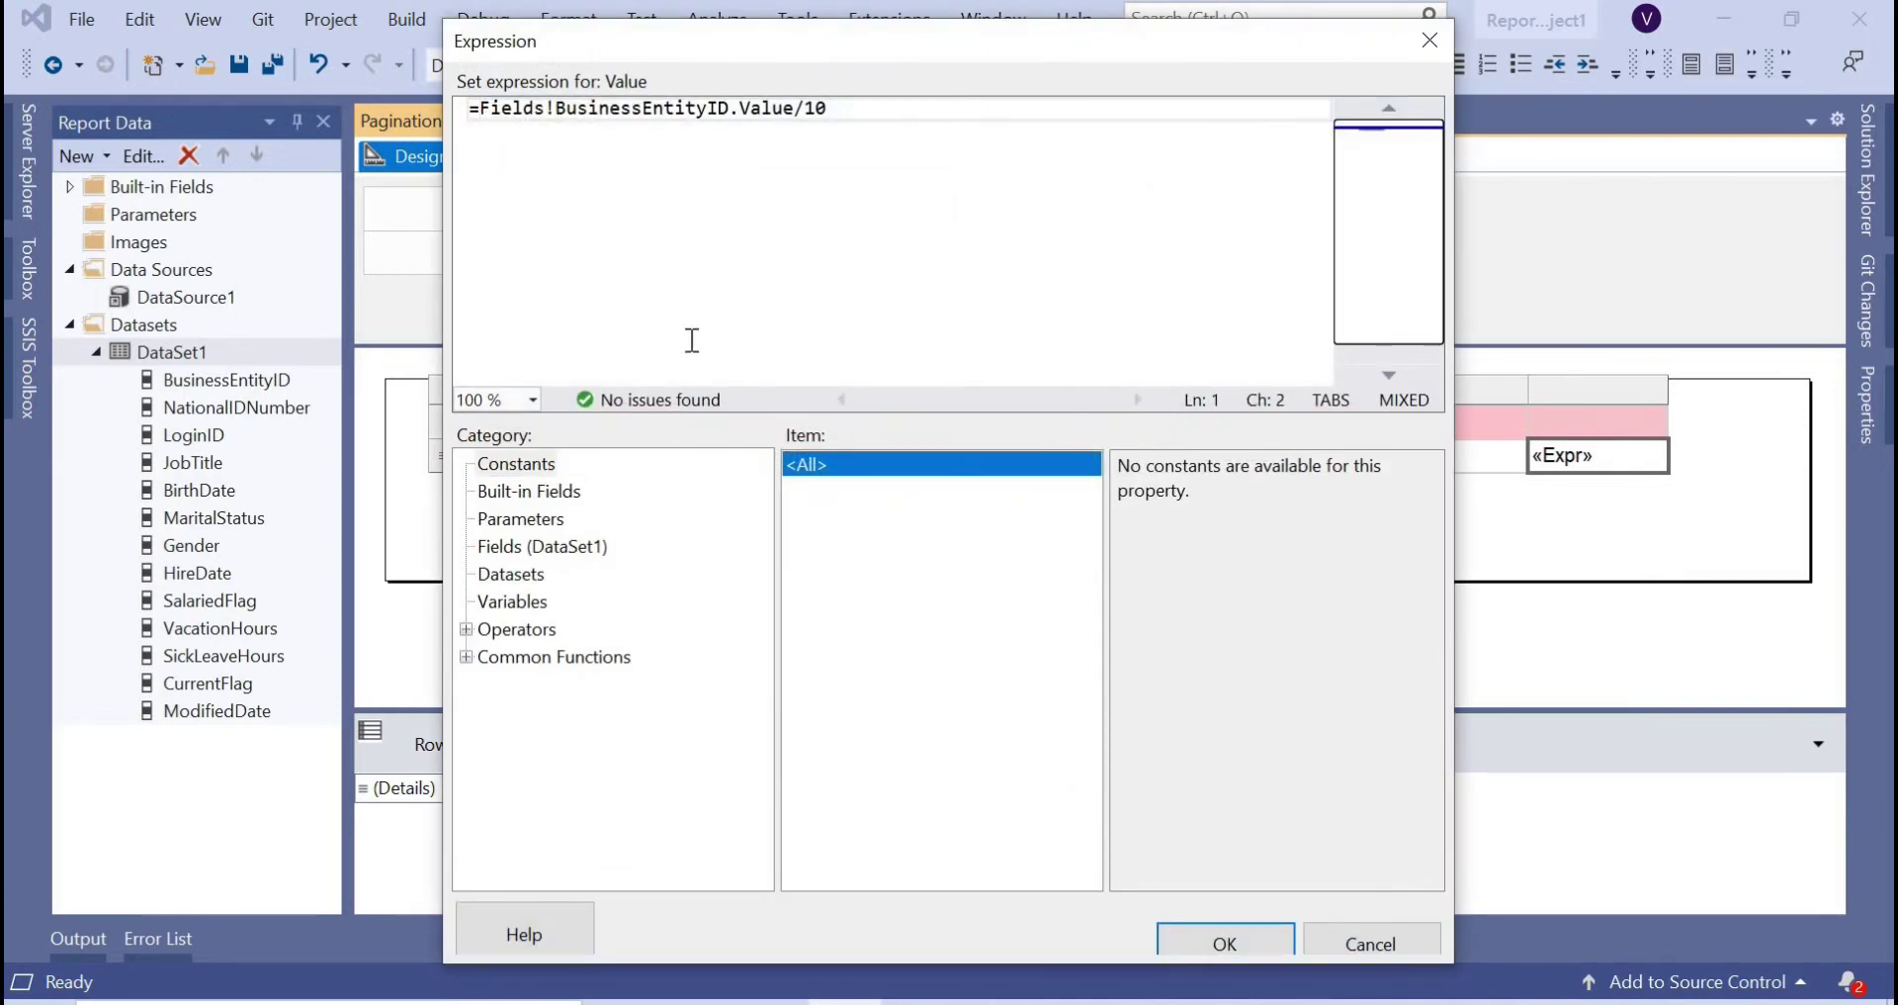
pyautogui.write('Ceiling(')
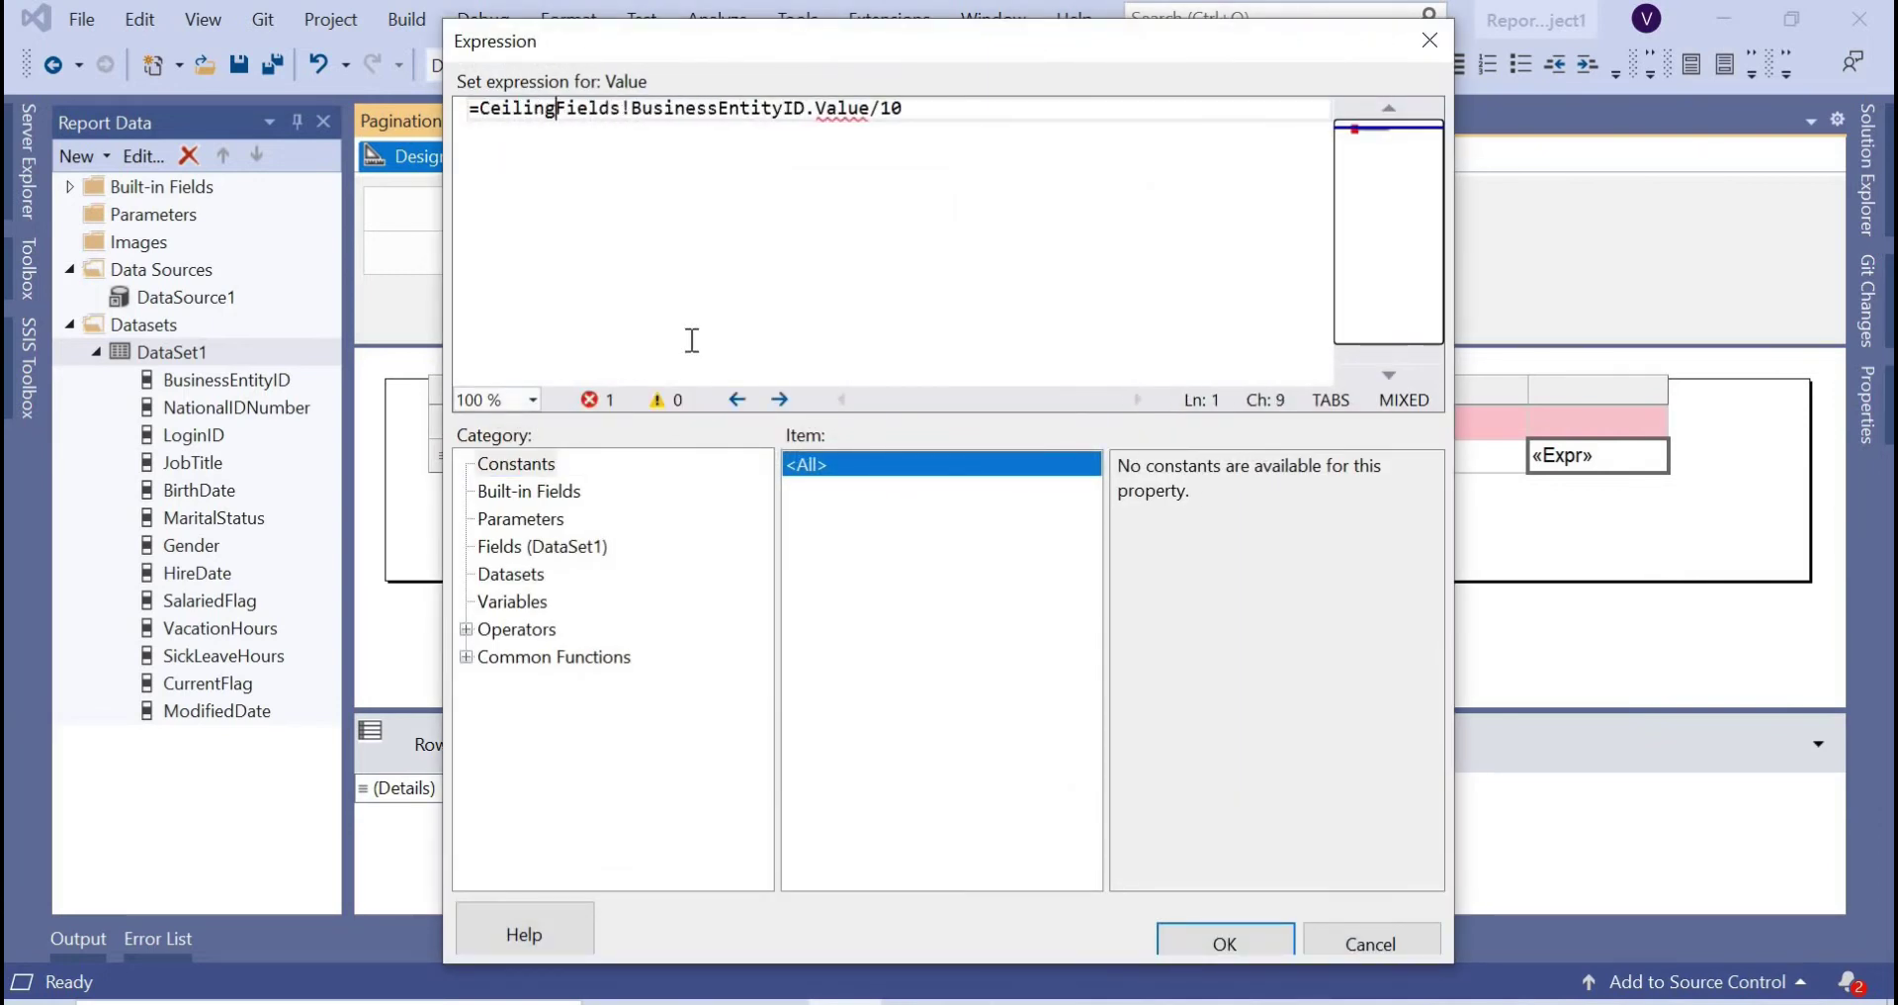
pyautogui.click(939, 109)
pyautogui.write(')')
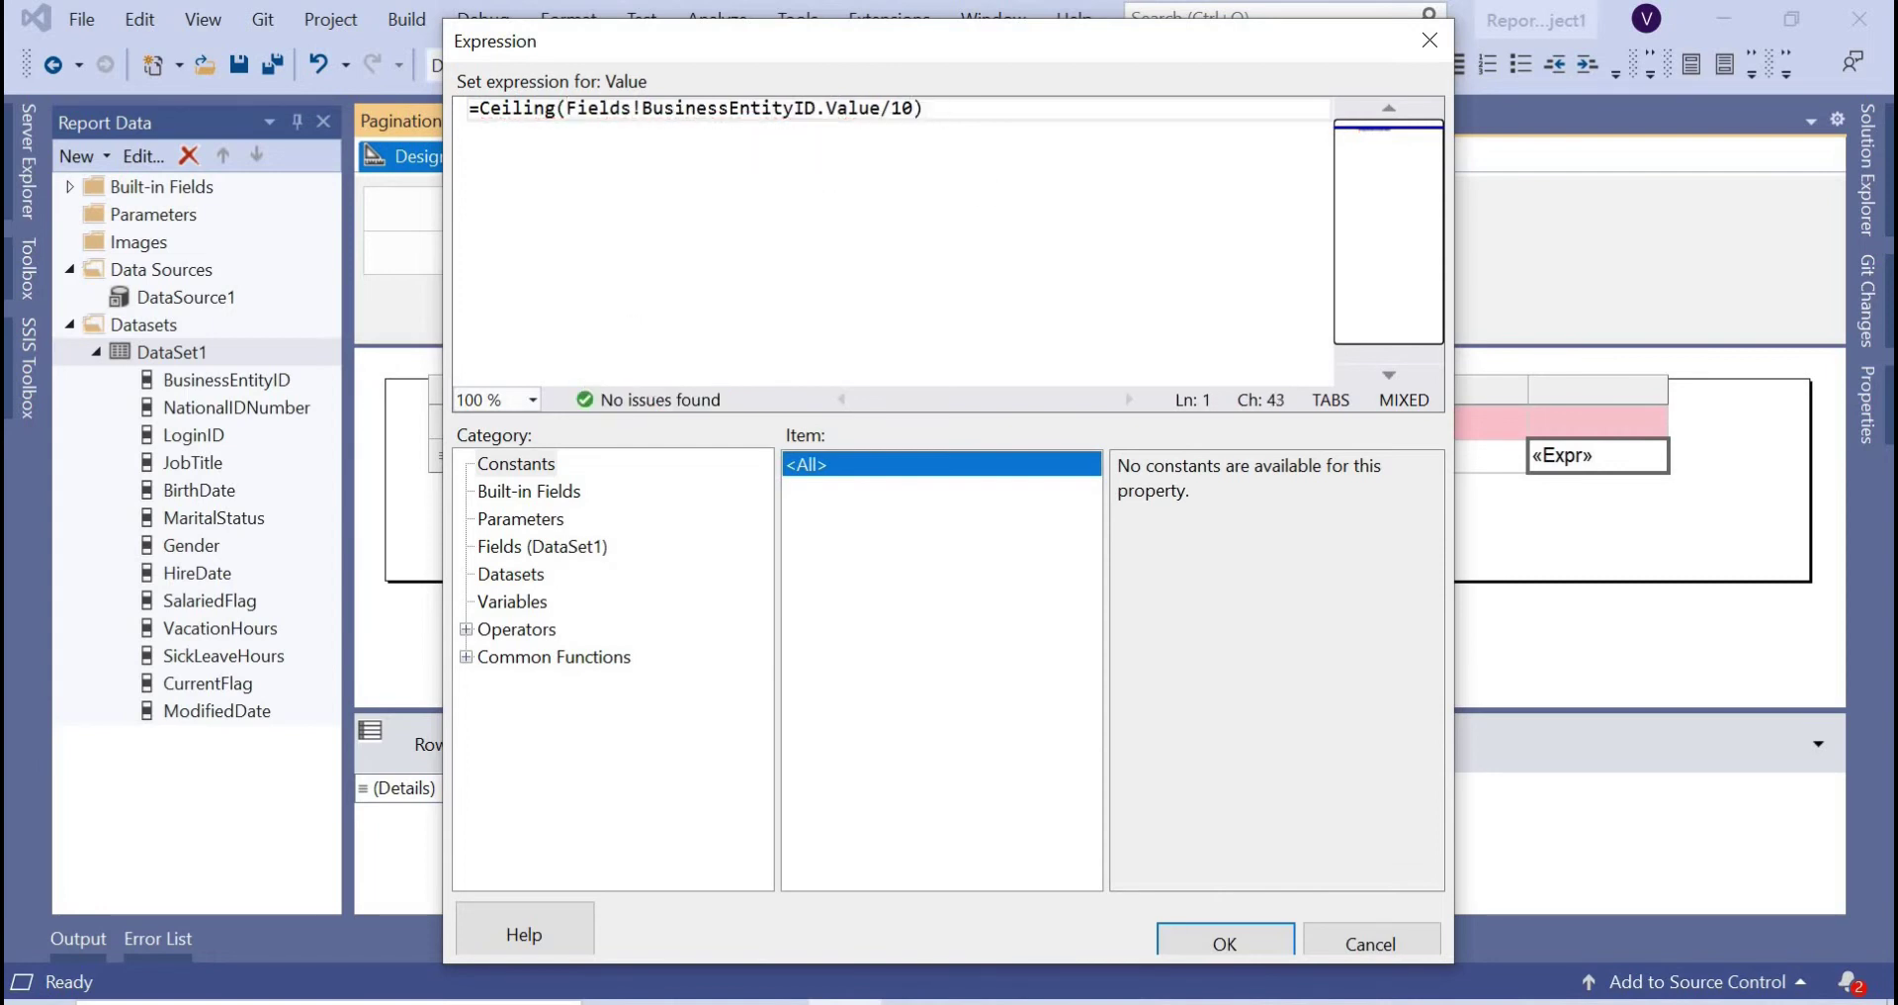
pyautogui.click(1228, 944)
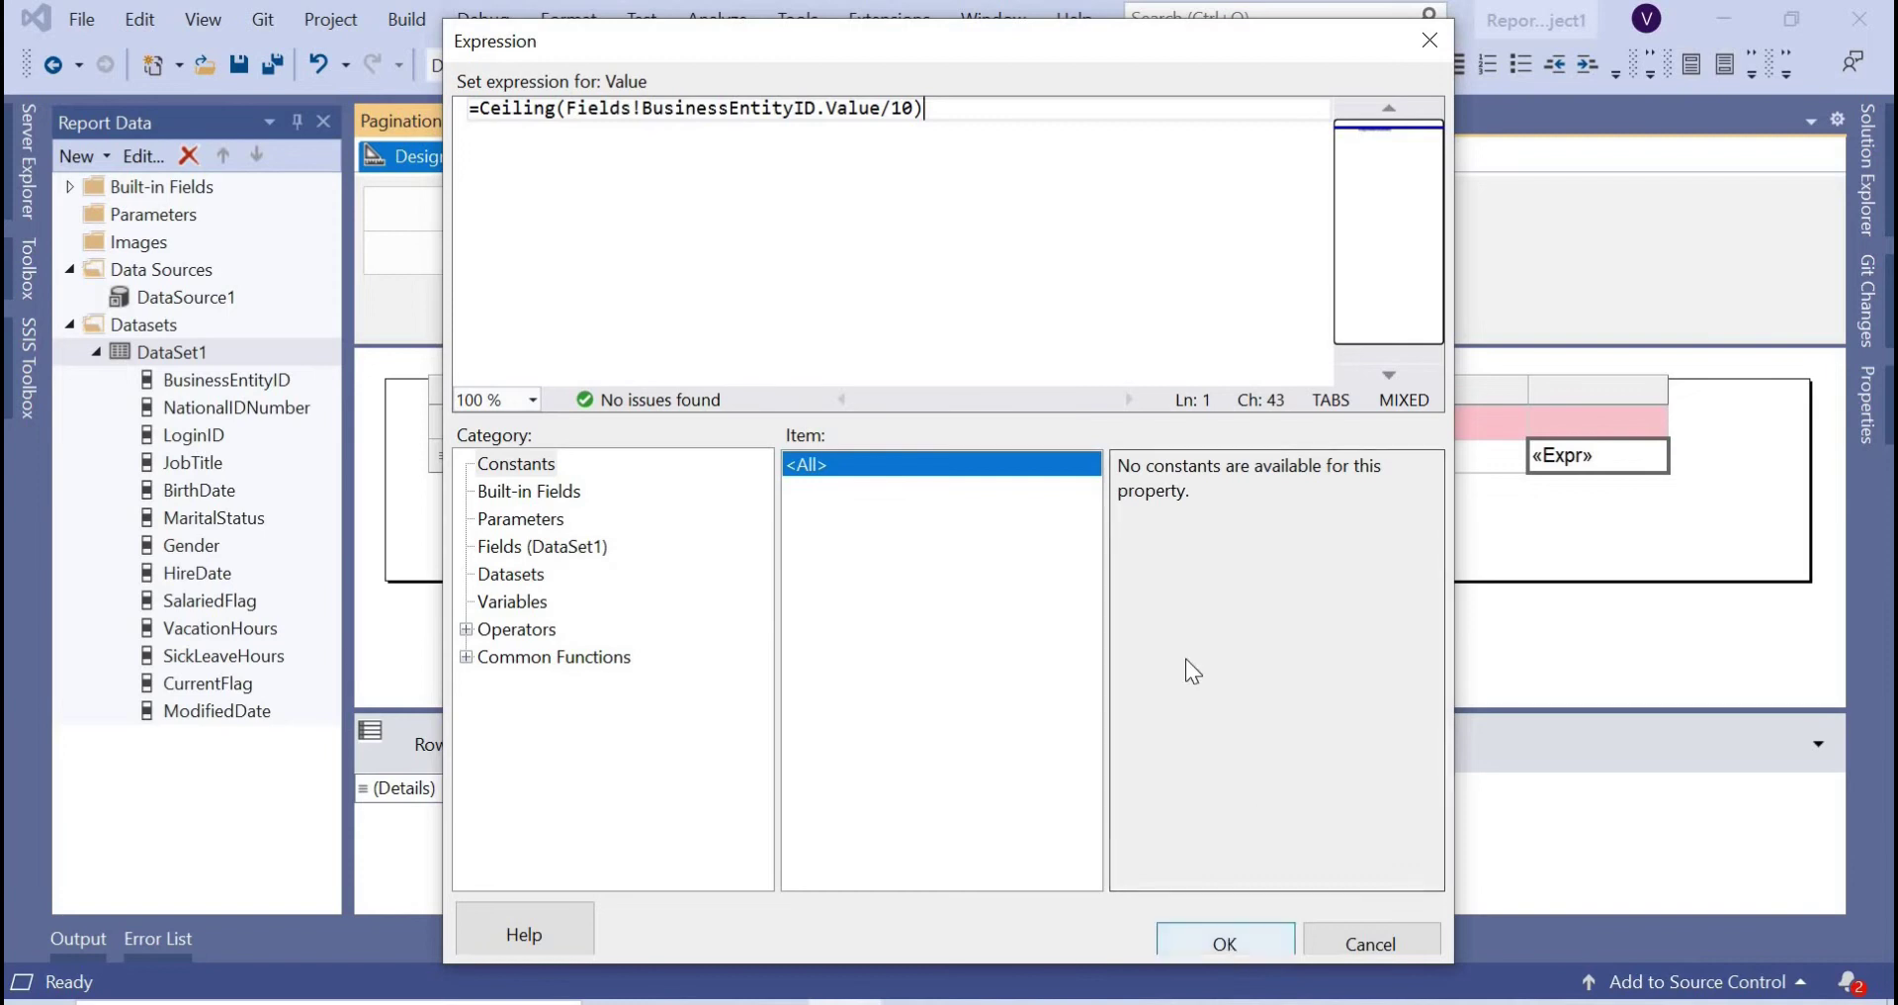
# Preview the report and examine how the Ceiling values in the last column number the rows down the first page.
pyautogui.click(521, 158)
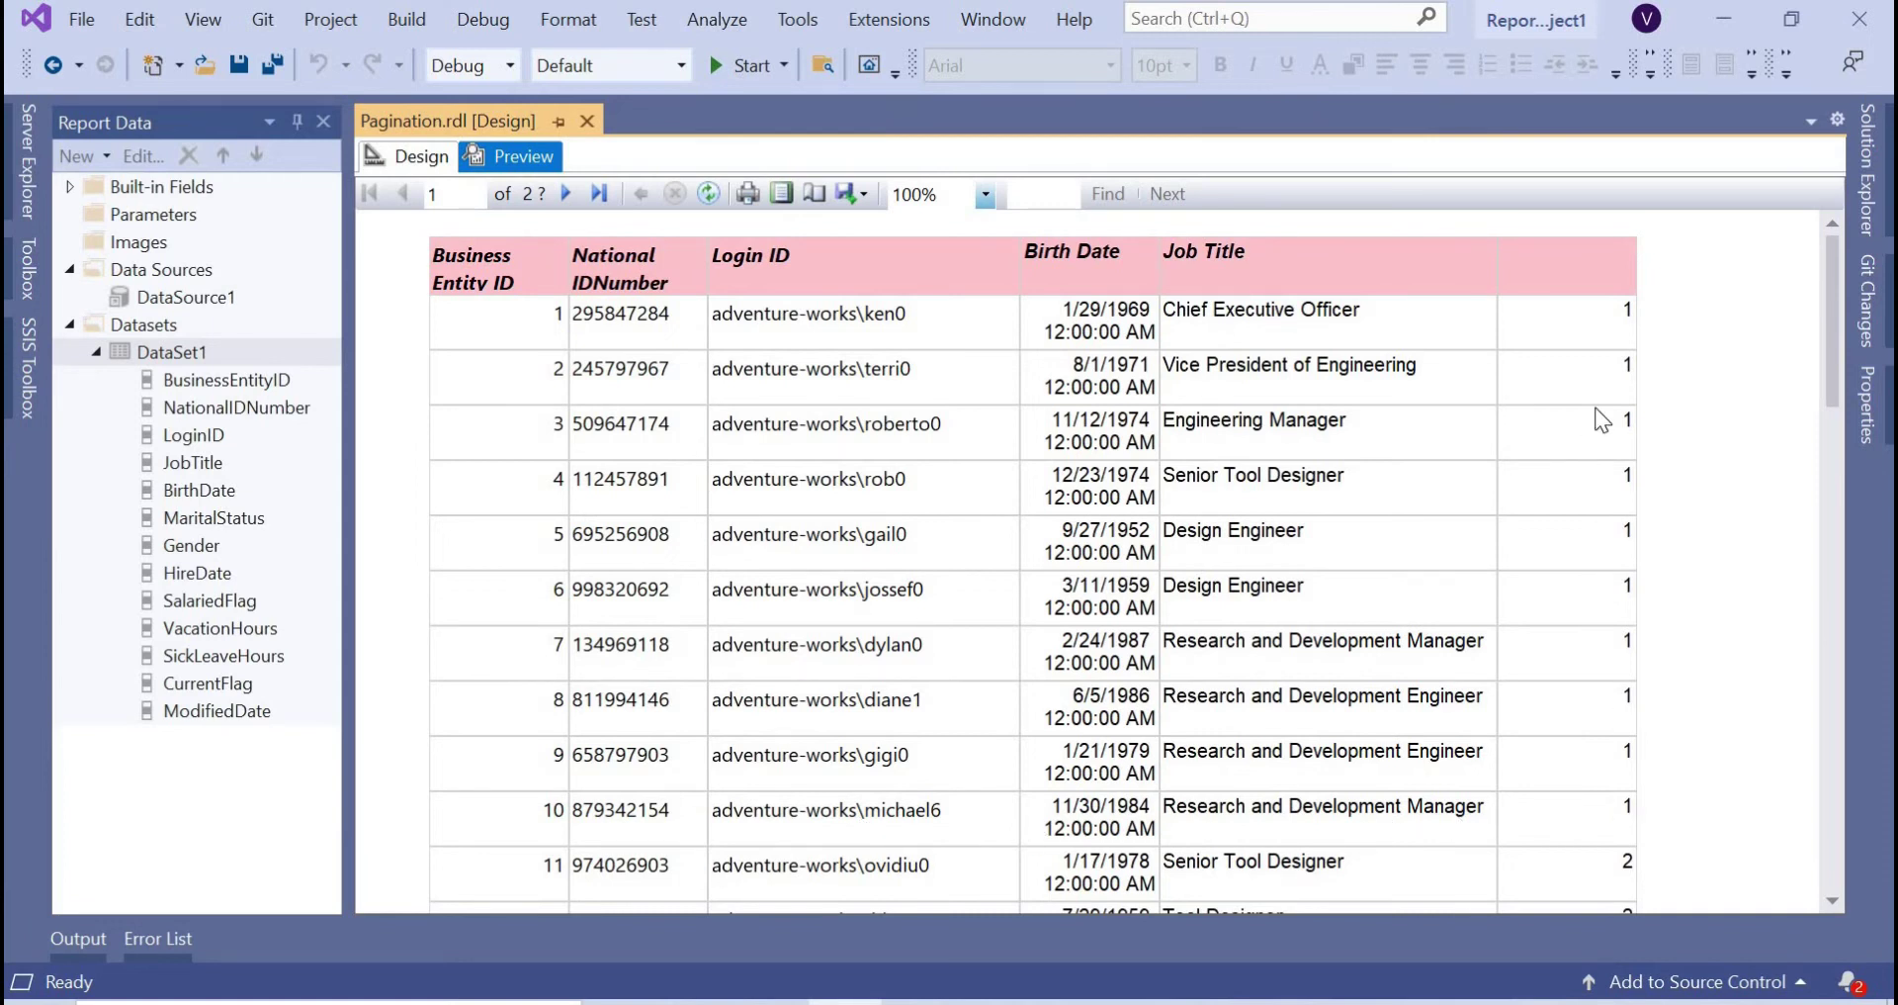
pyautogui.moveTo(1838, 380); pyautogui.dragTo(1857, 556)
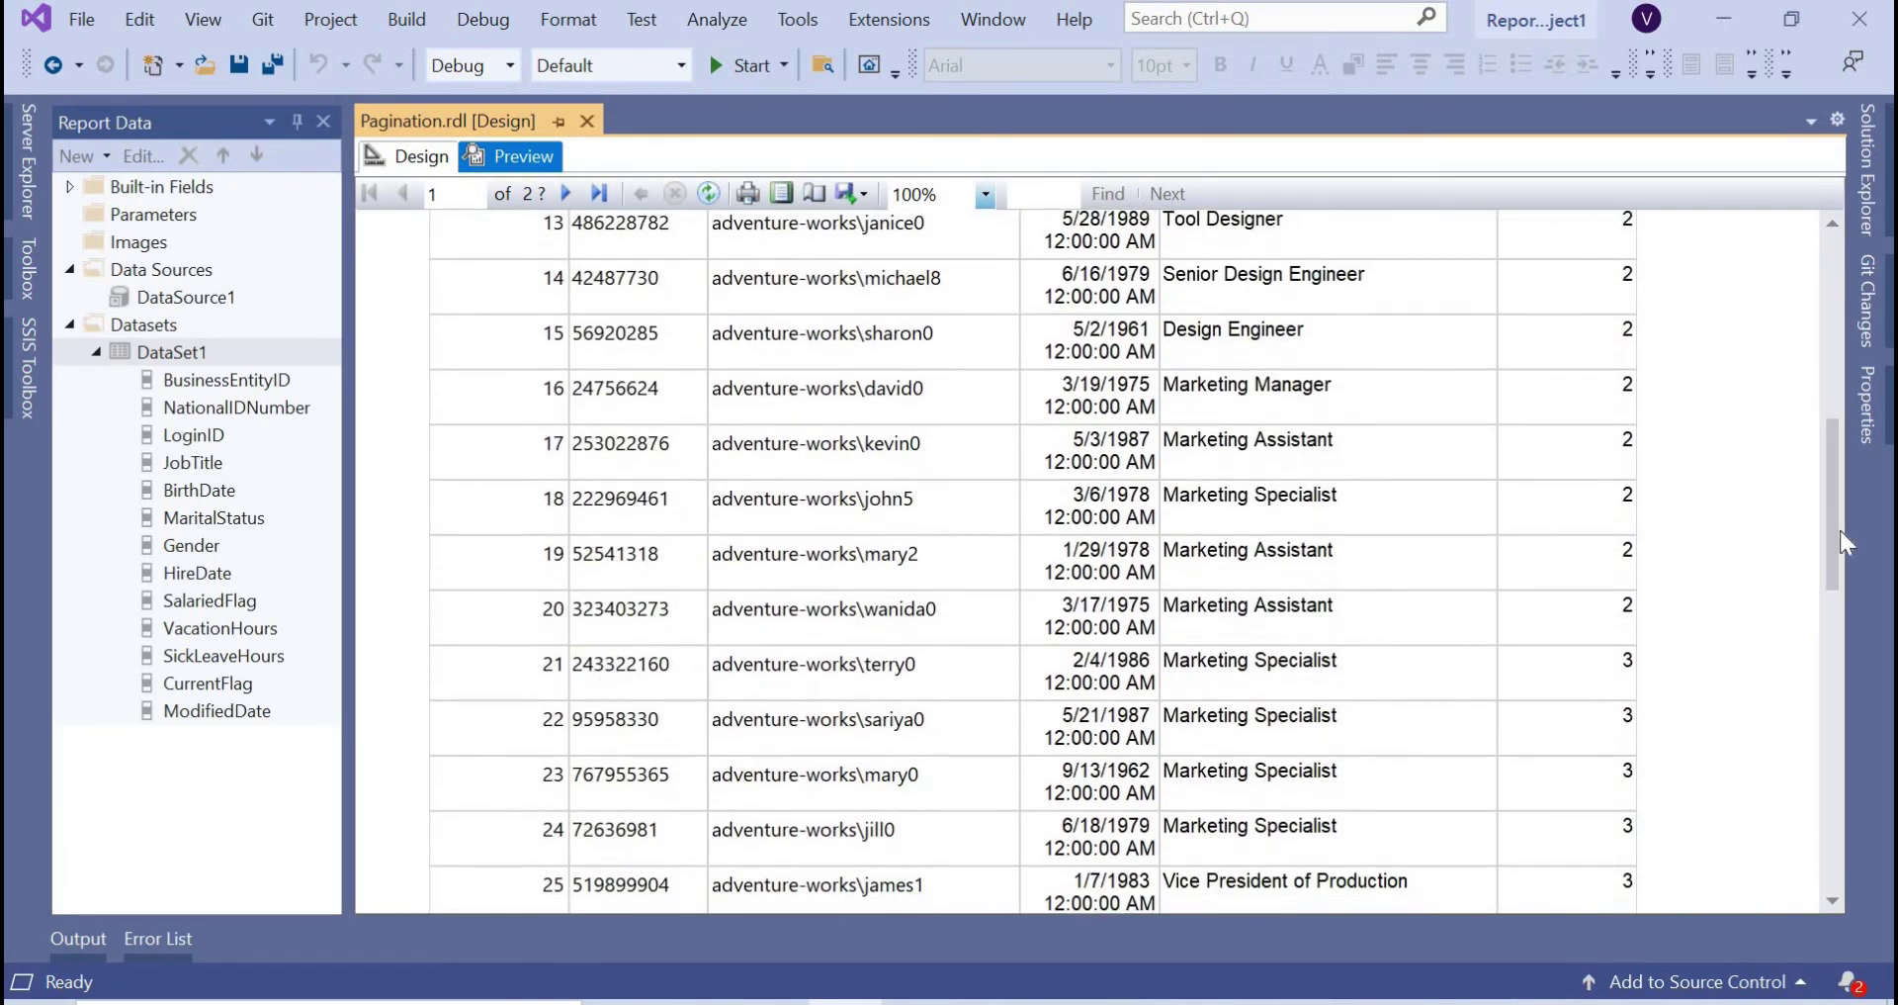
pyautogui.click(1835, 698)
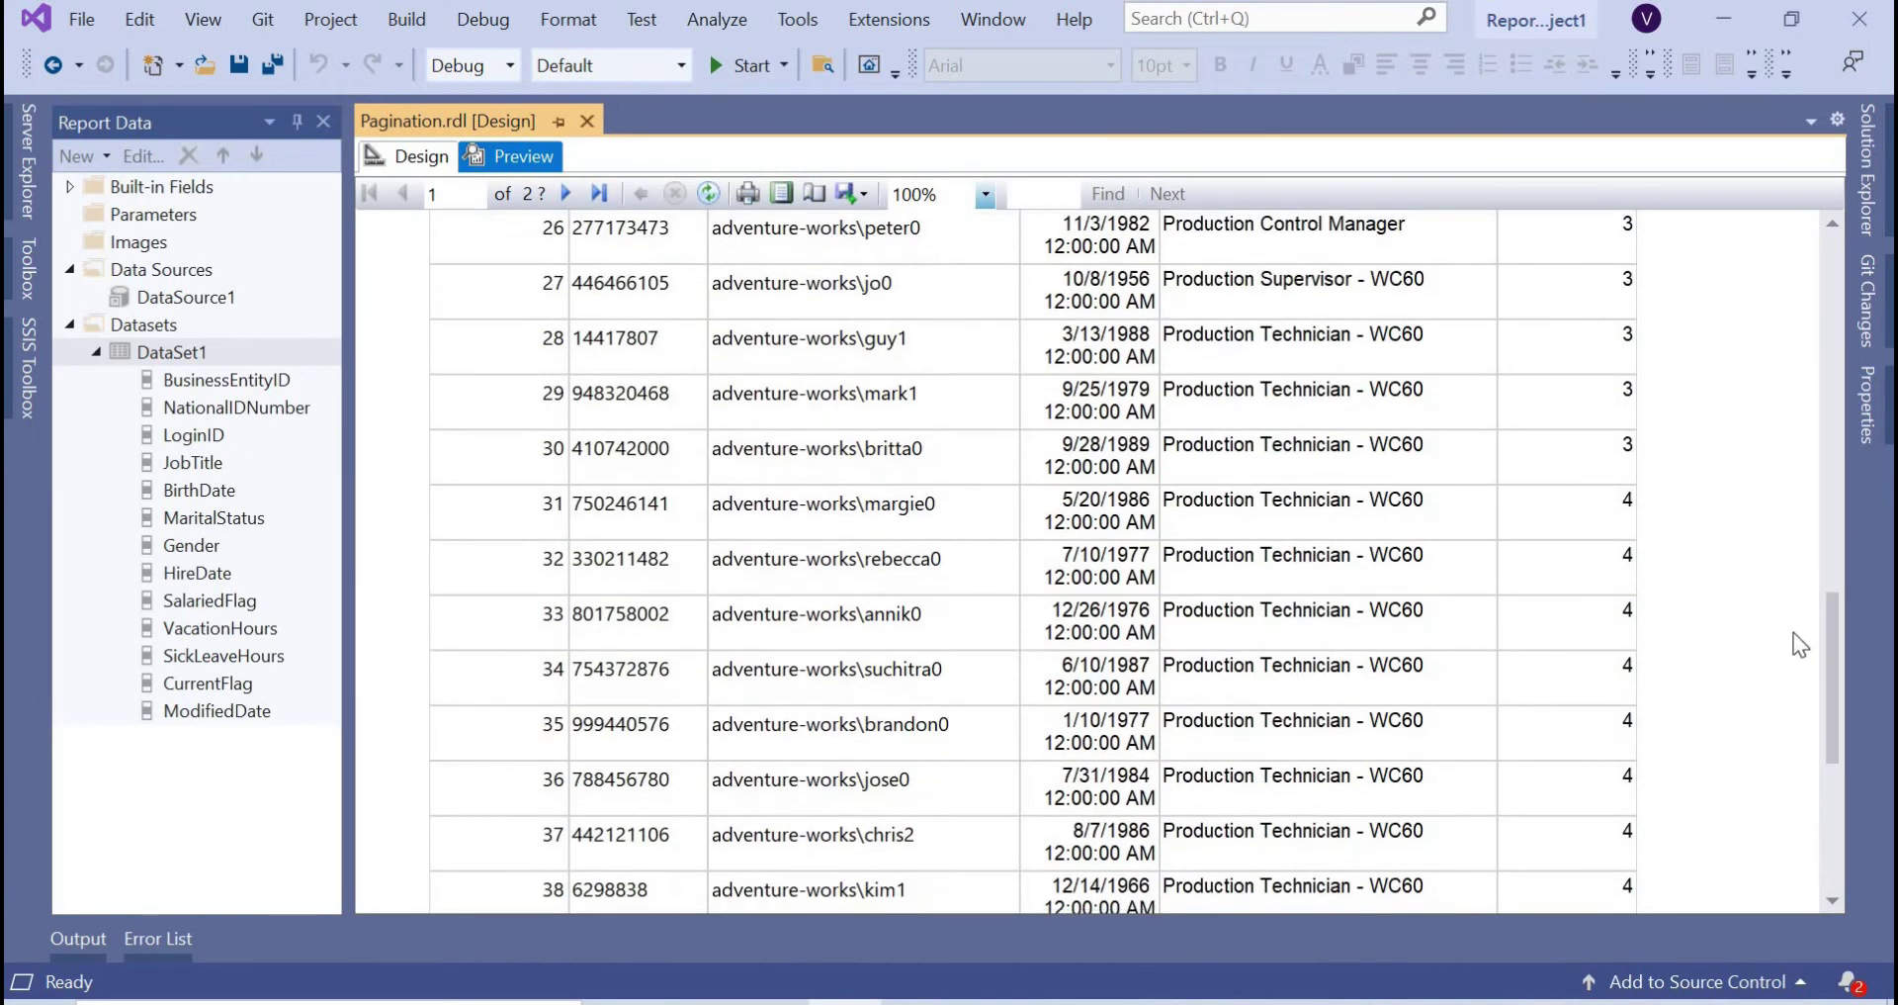
pyautogui.moveTo(1835, 632); pyautogui.dragTo(1850, 757)
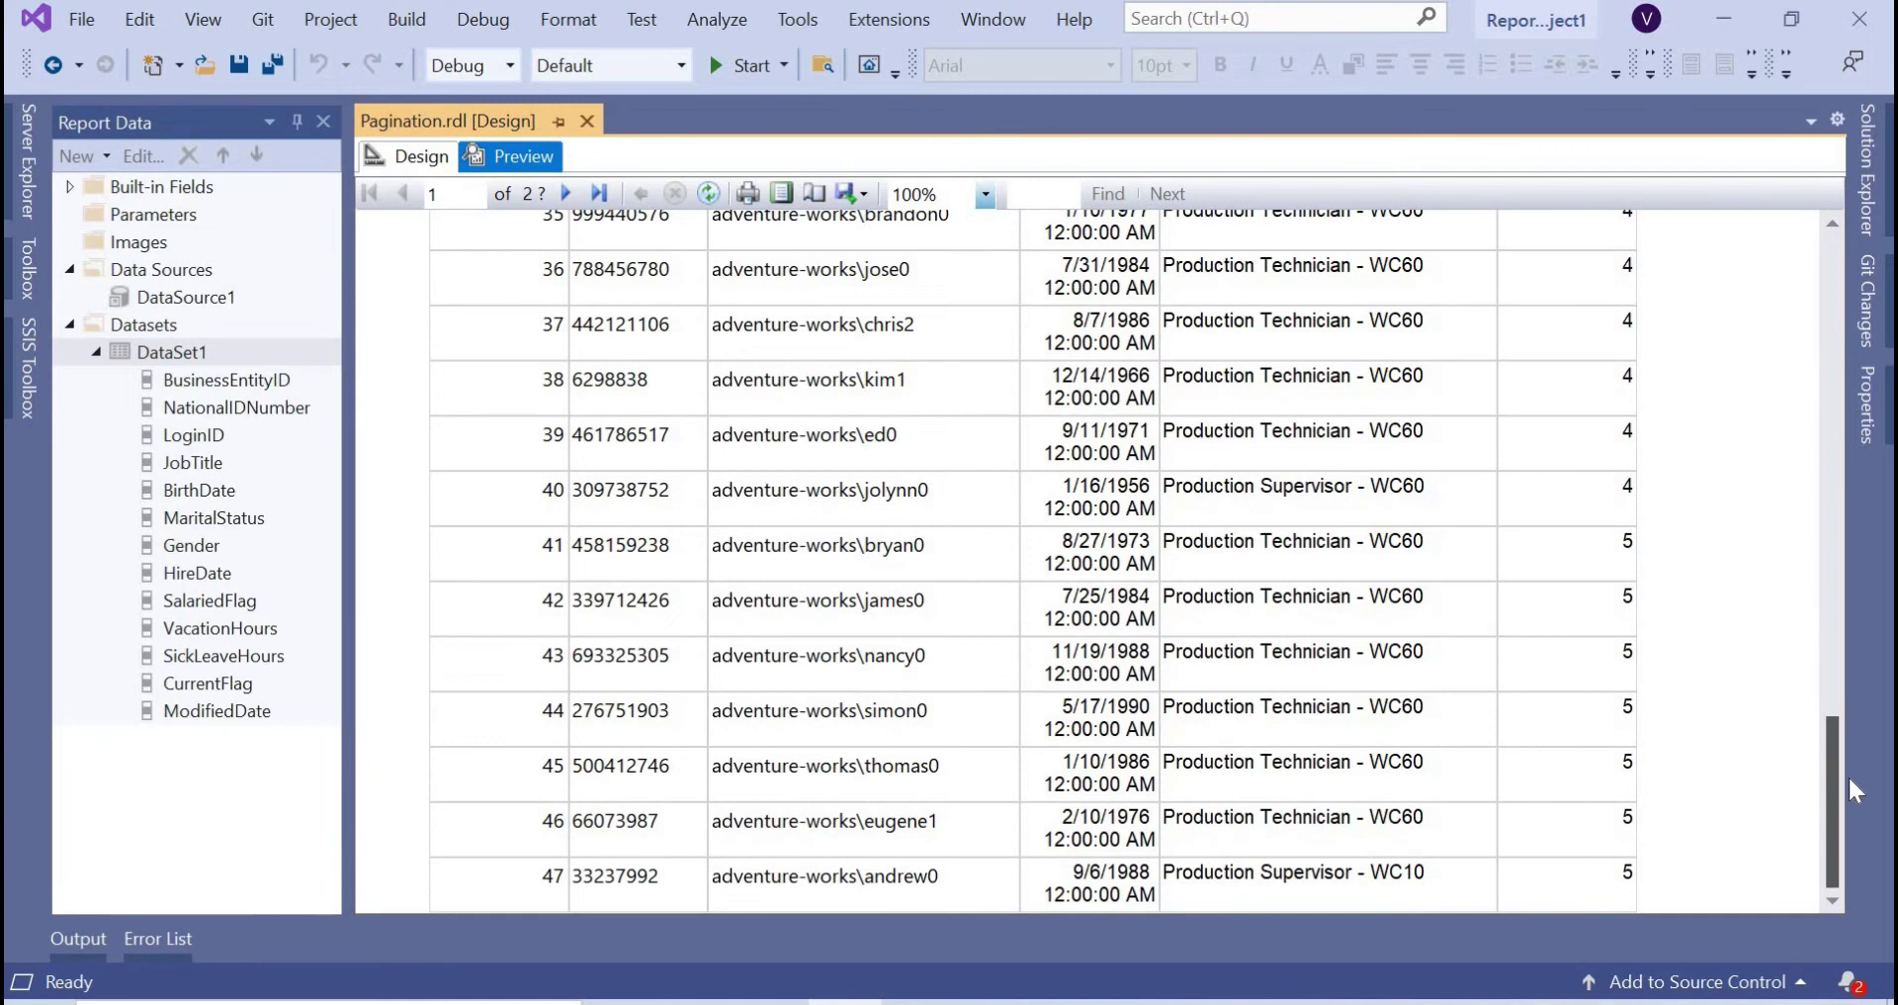
pyautogui.click(1835, 269)
pyautogui.click(1834, 265)
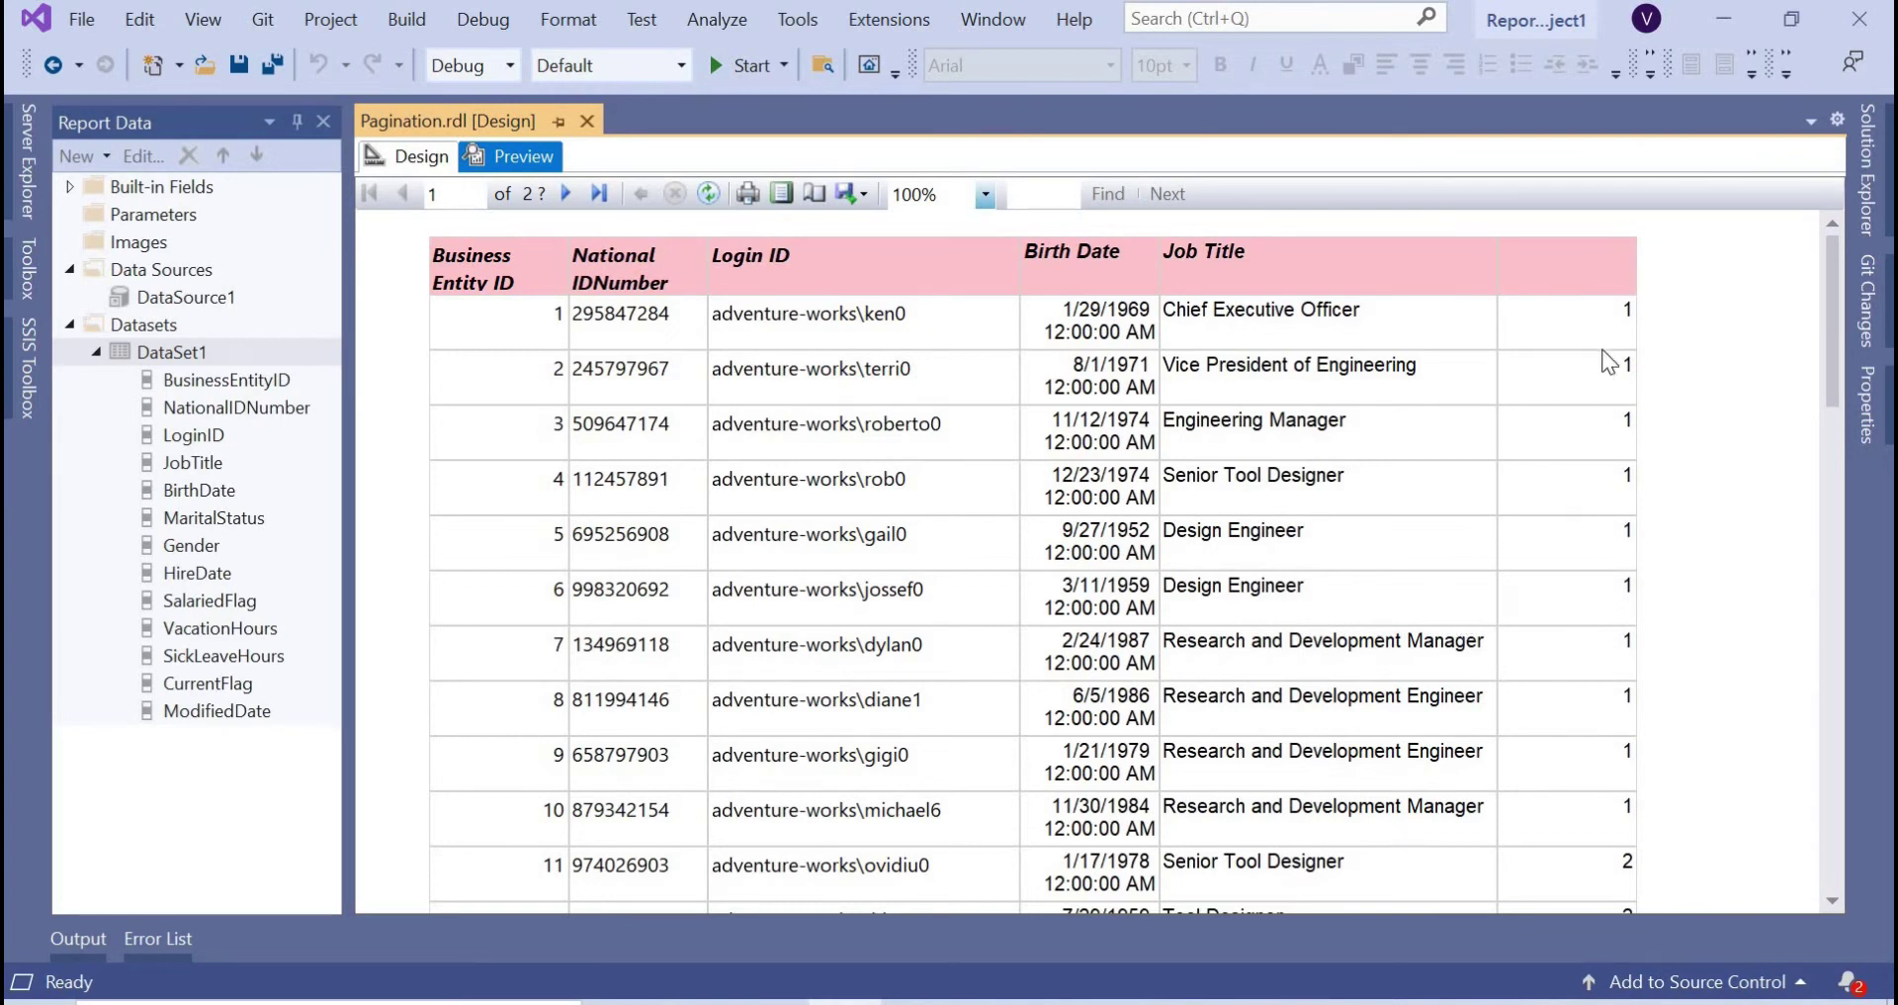
# Start adding a parent group to the Details row group and clear its prefilled grouping field.
pyautogui.click(410, 156)
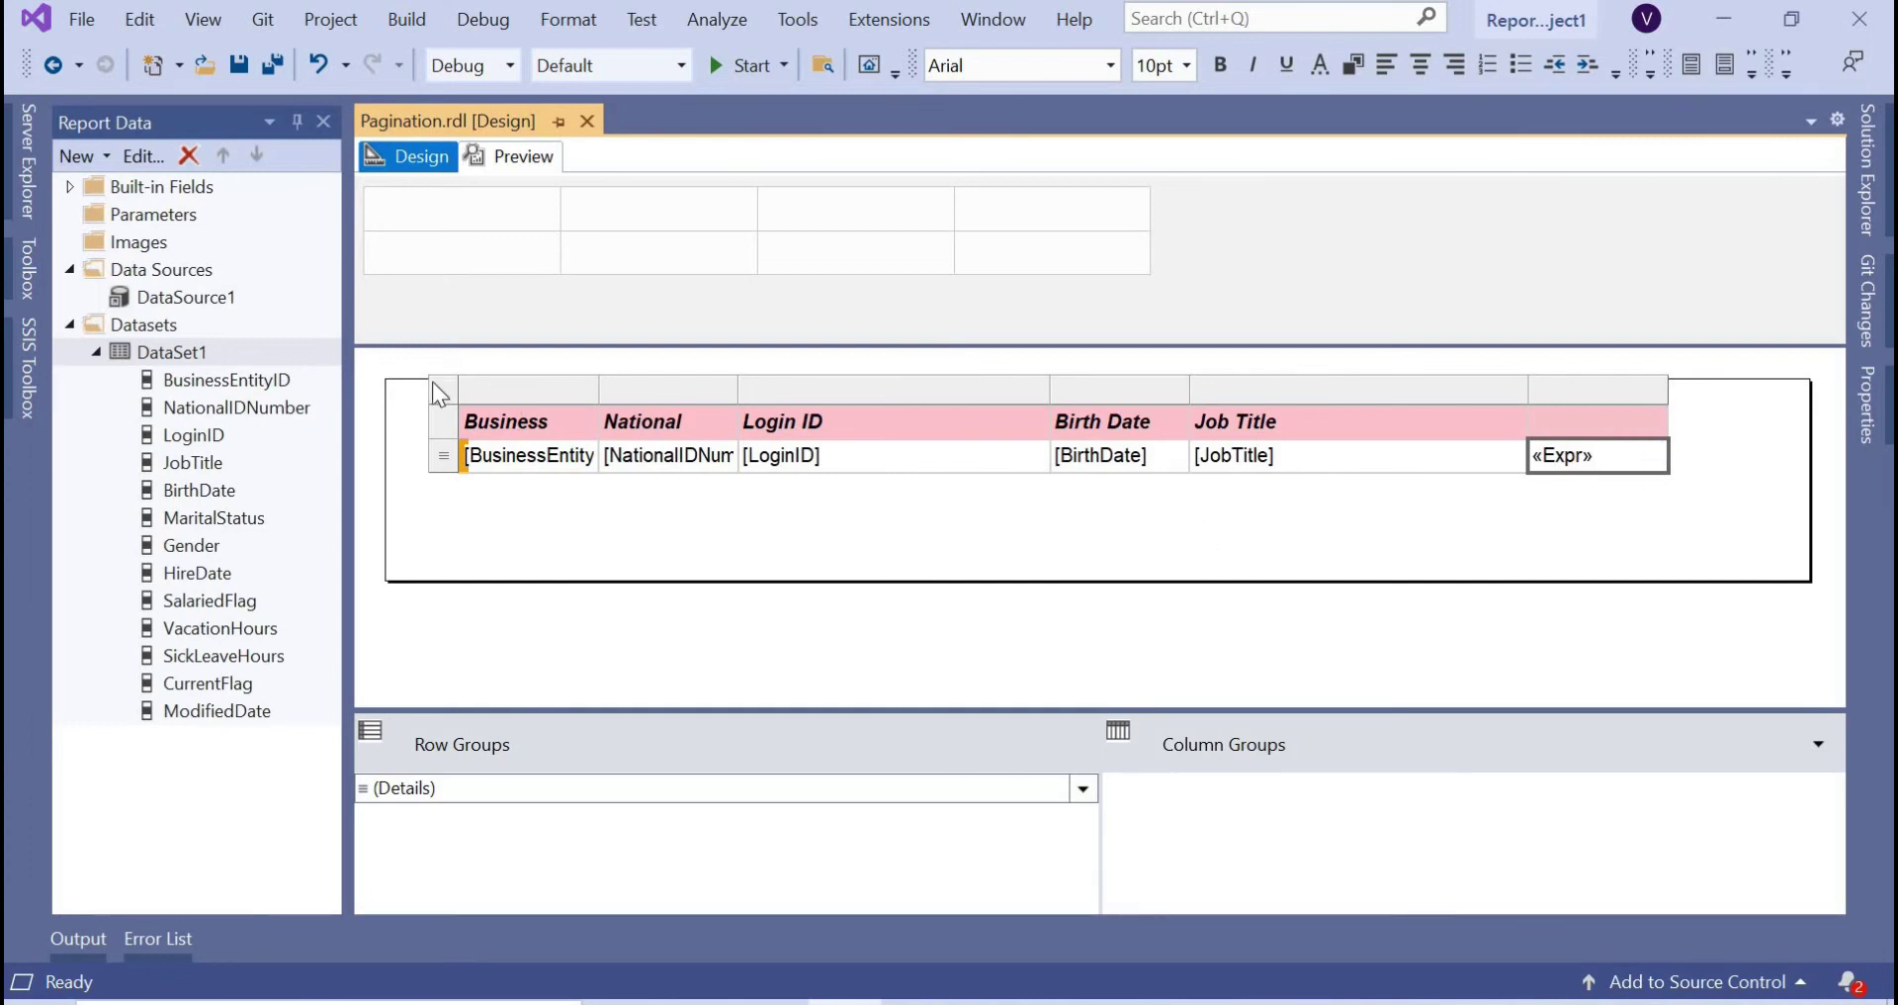
pyautogui.click(452, 401)
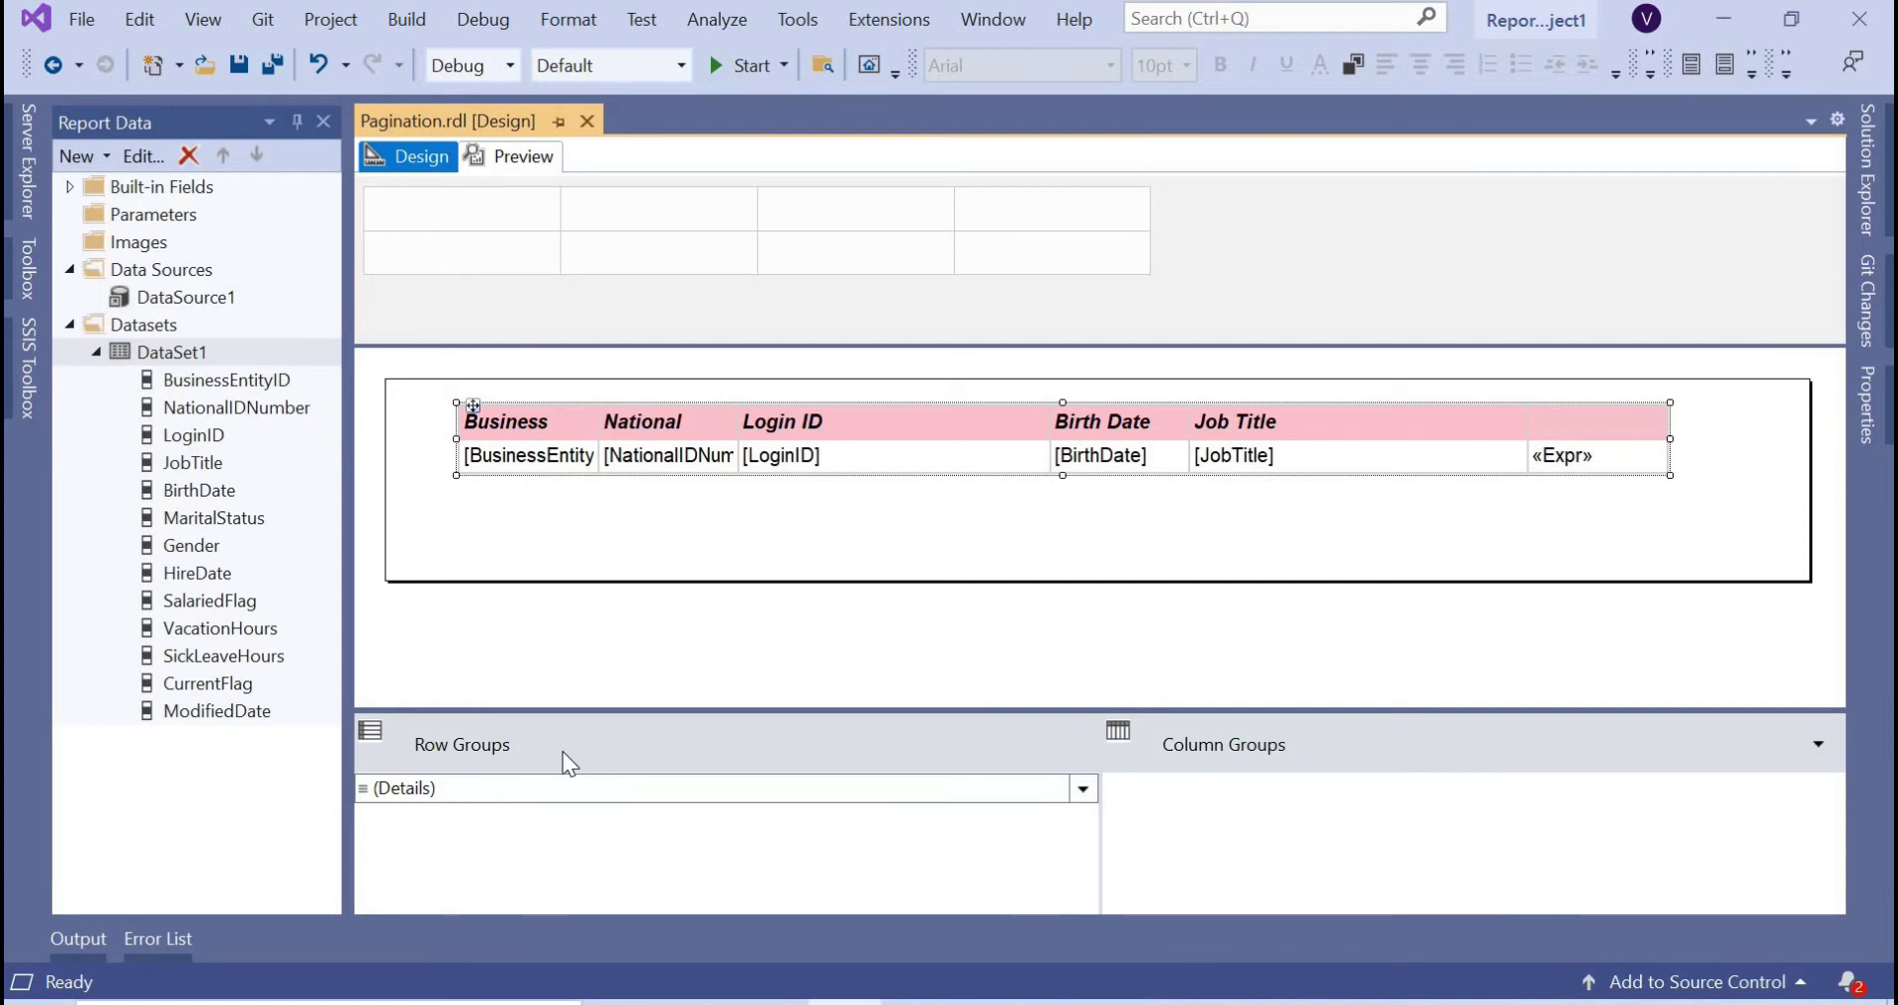
pyautogui.click(1084, 789)
pyautogui.moveTo(1187, 820)
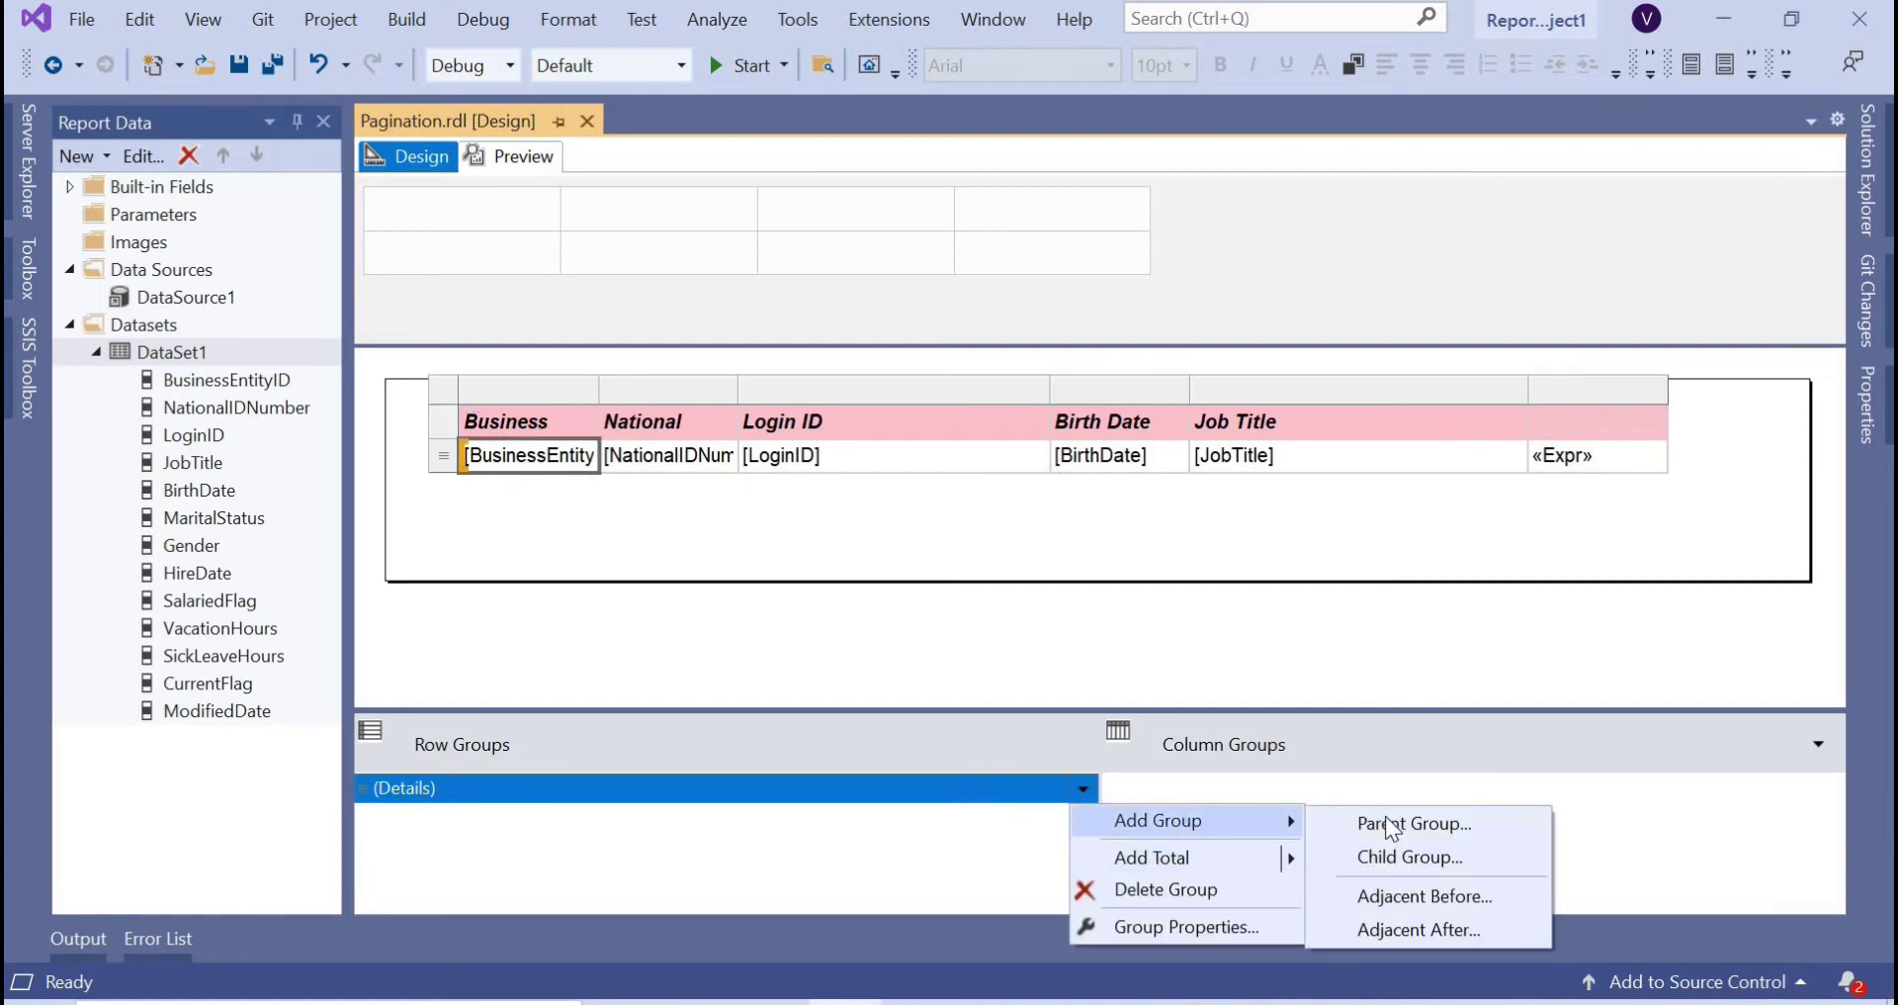
pyautogui.press('Return')
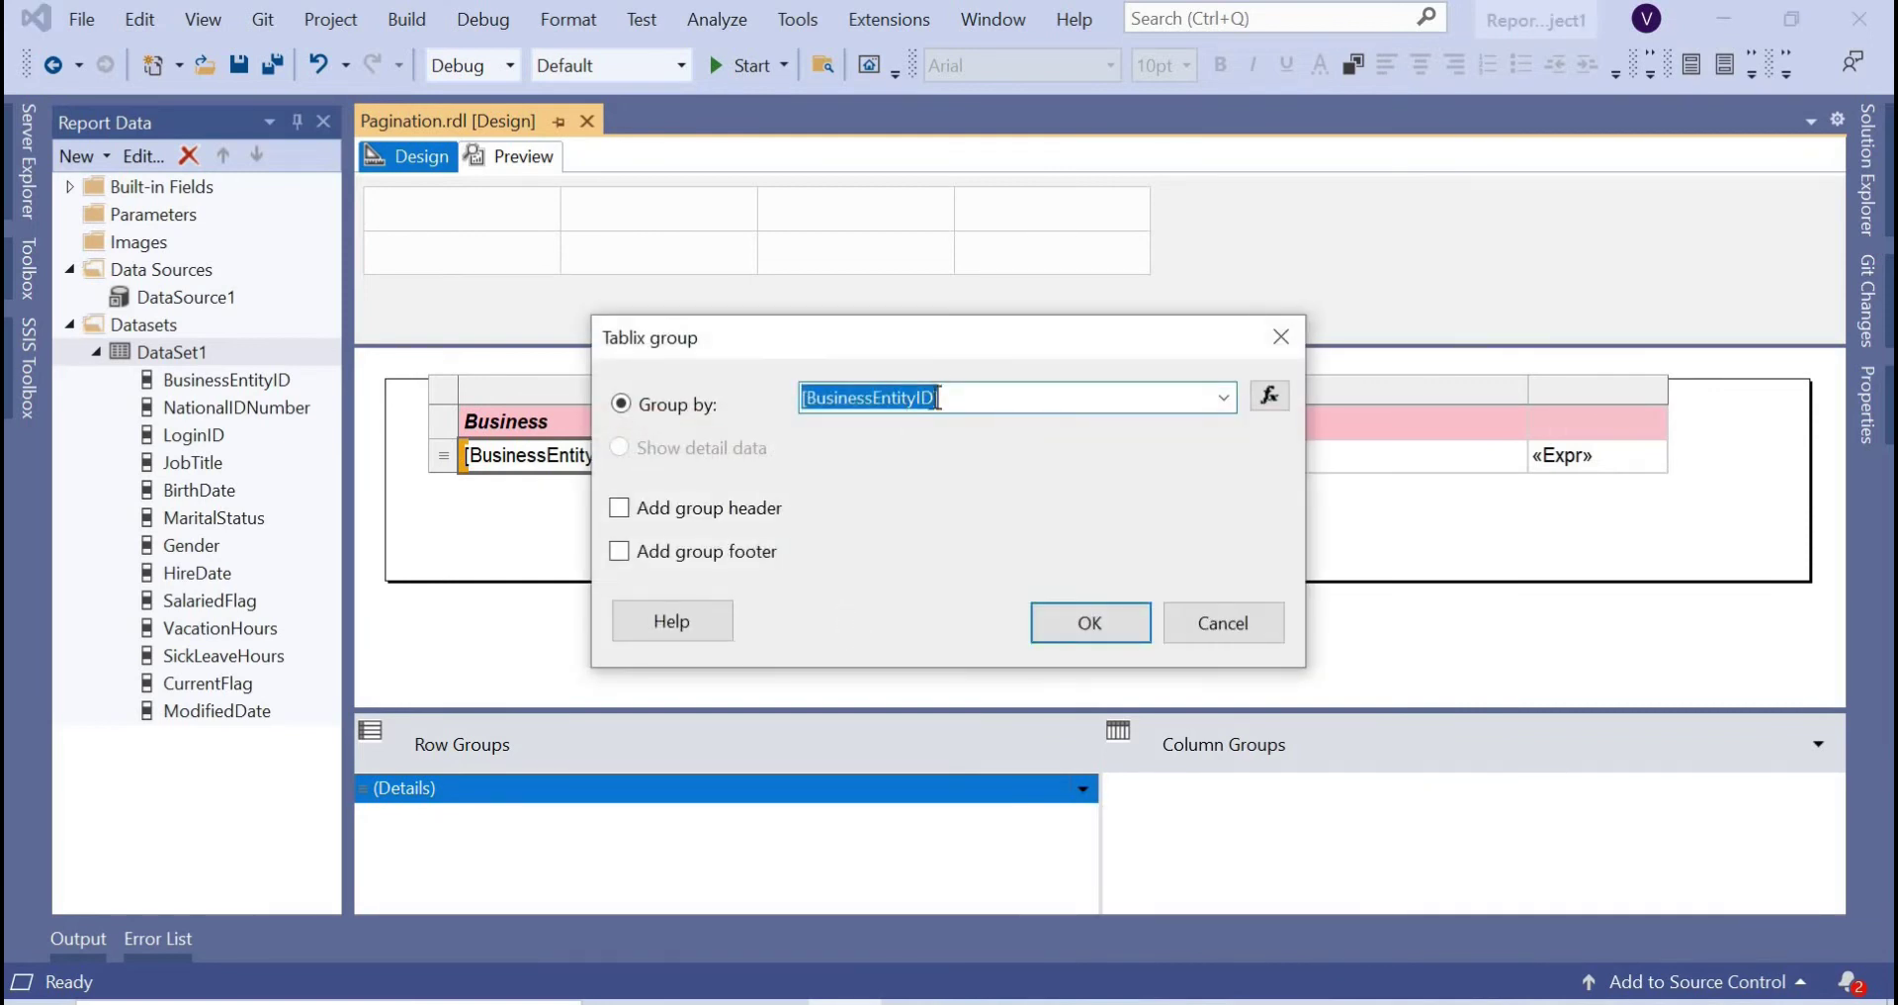
pyautogui.moveTo(975, 400); pyautogui.dragTo(797, 401)
pyautogui.press('Delete')
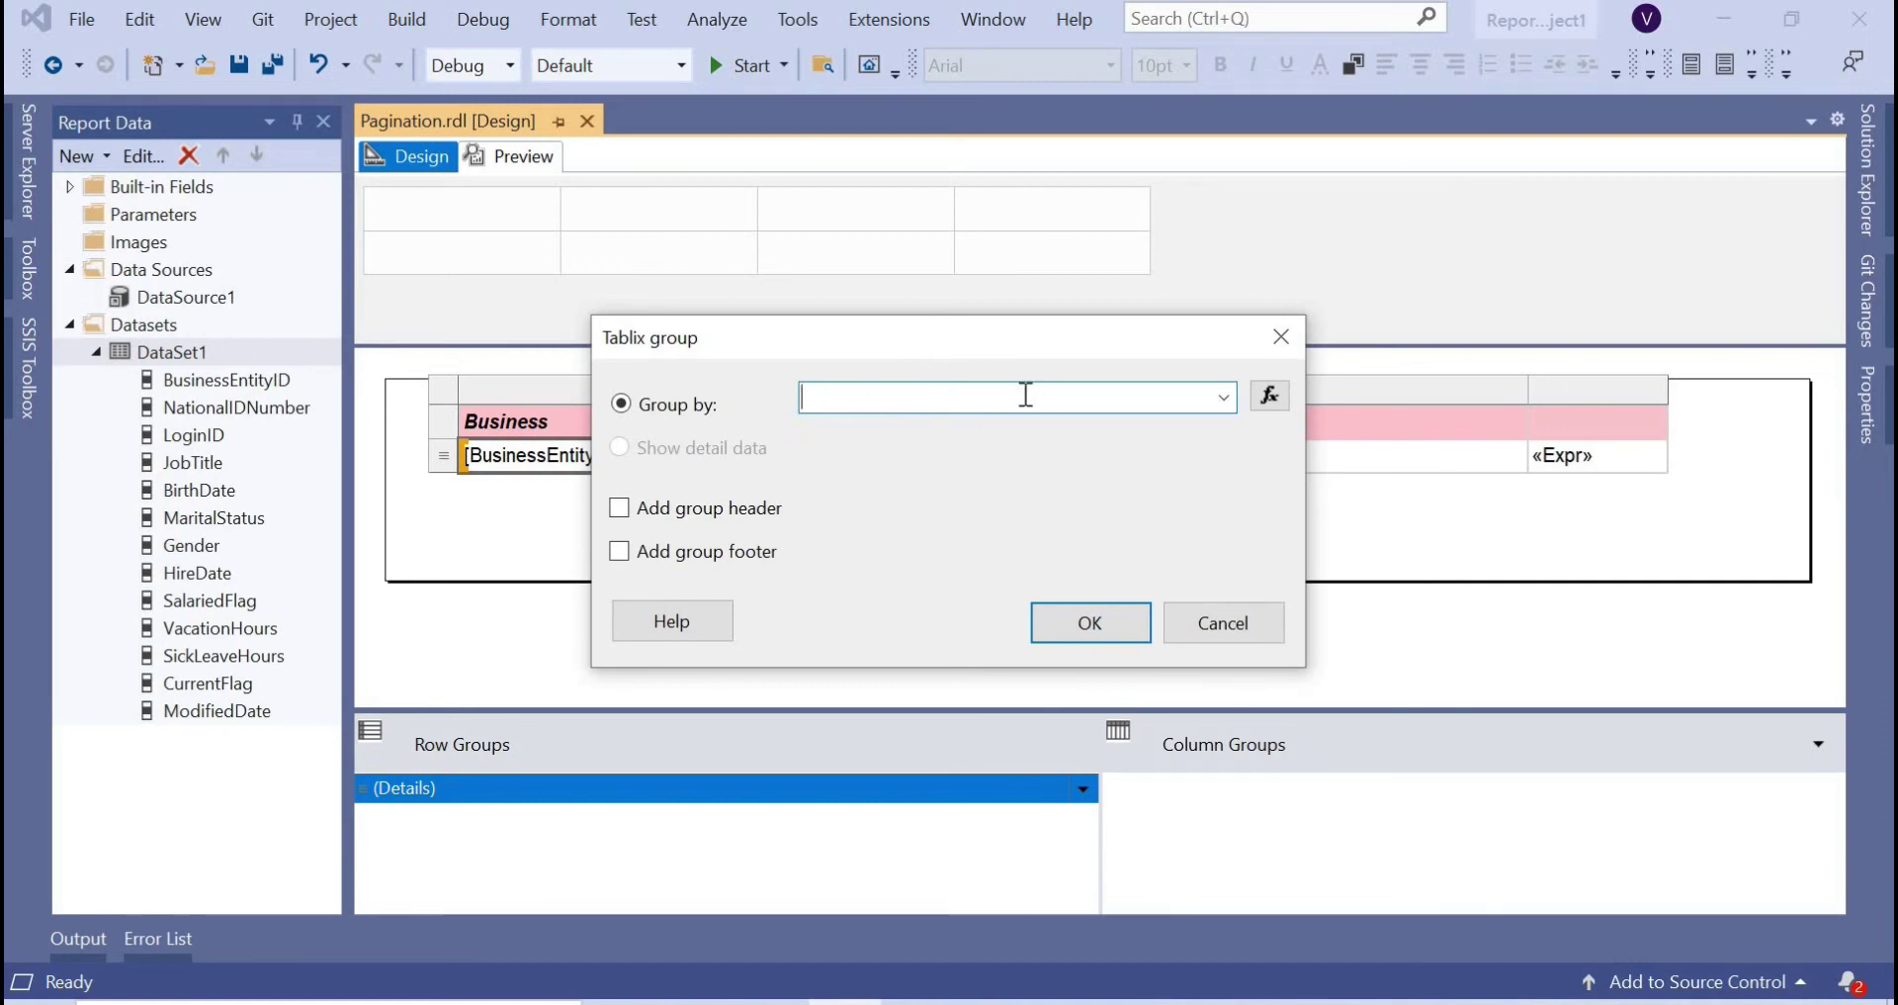
# Set the parent group's expression to =Ceiling(Fields!BusinessEntityID.Value/10) and create the group without a header or footer.
pyautogui.click(1270, 396)
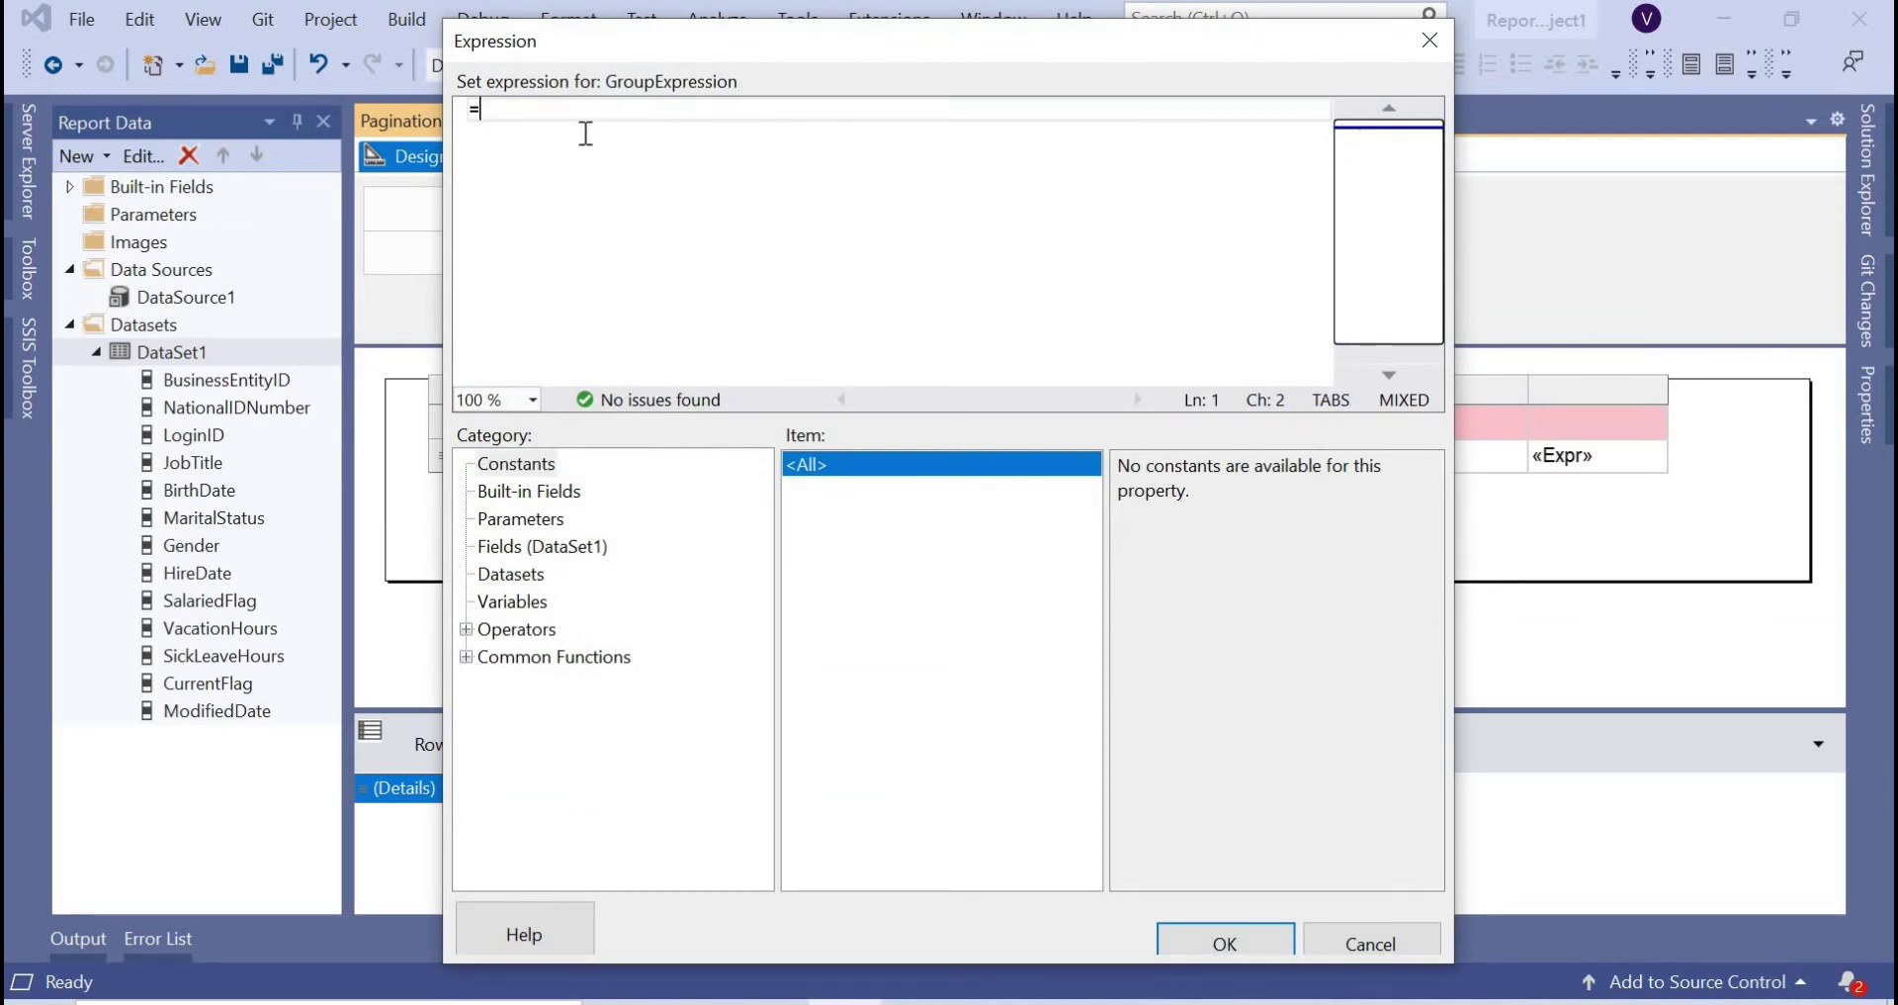
pyautogui.write('Ceil')
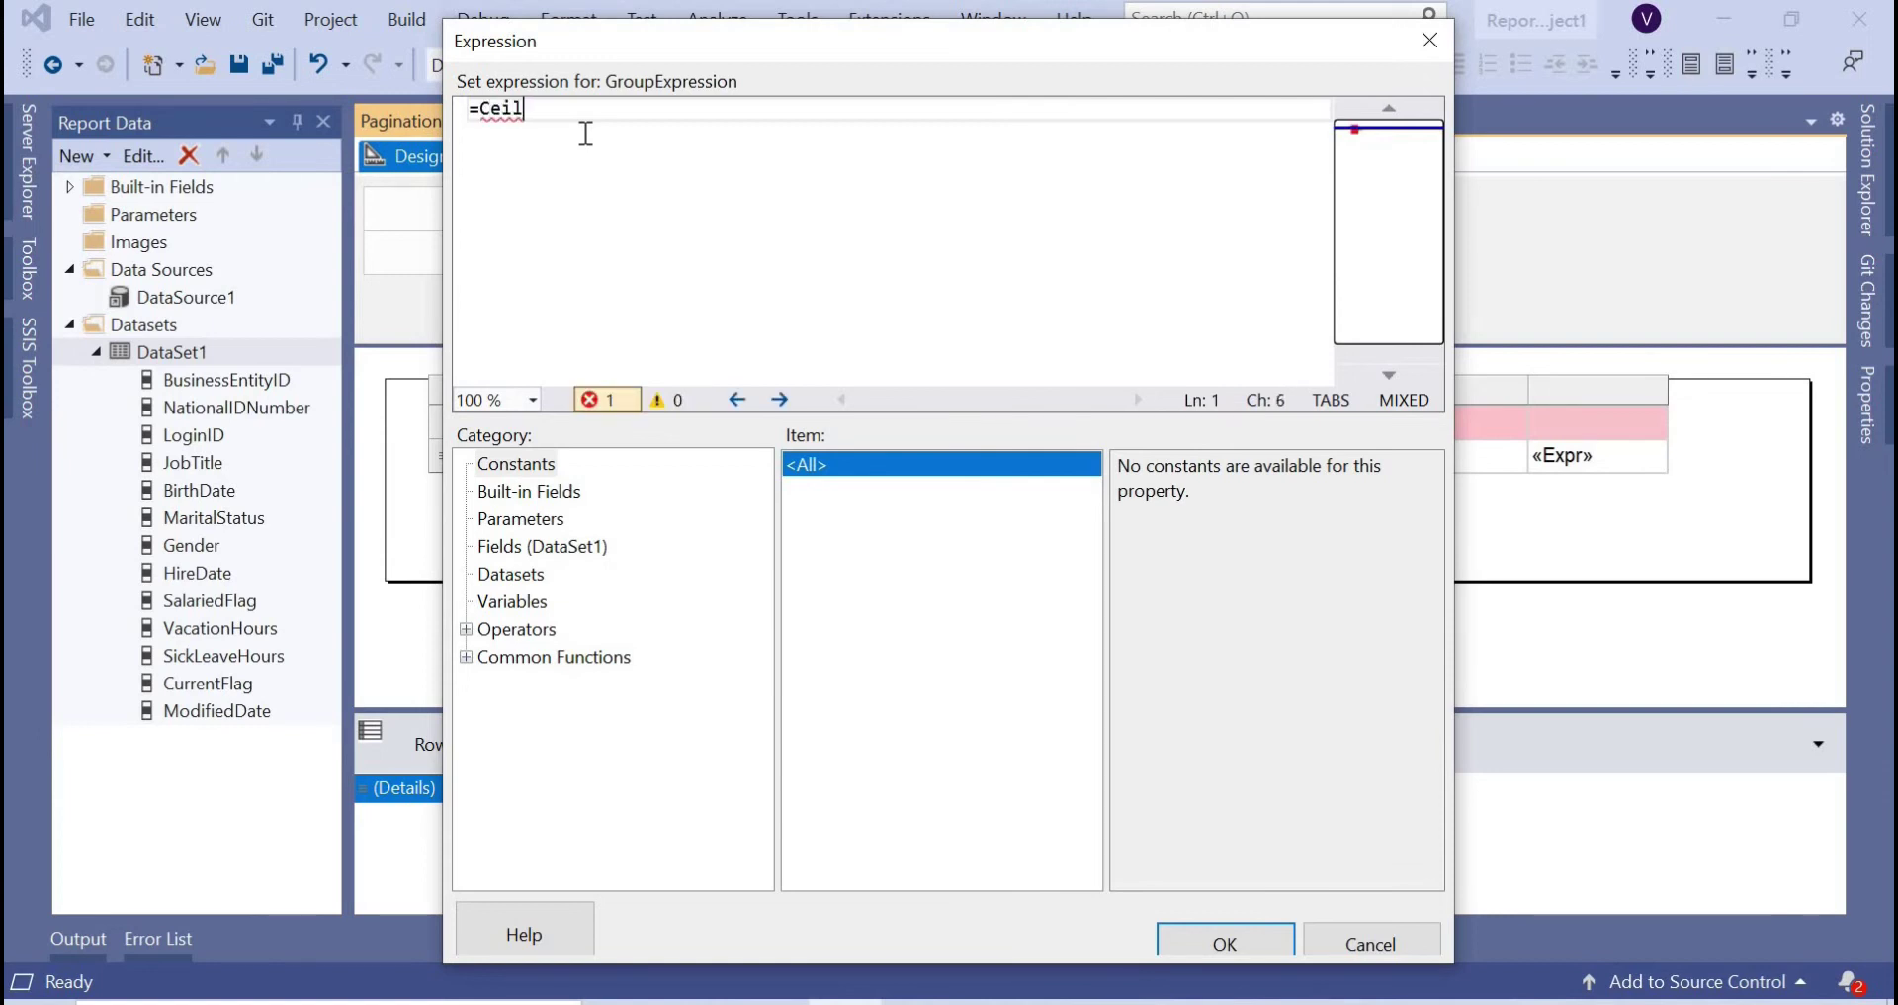
pyautogui.write('ing(')
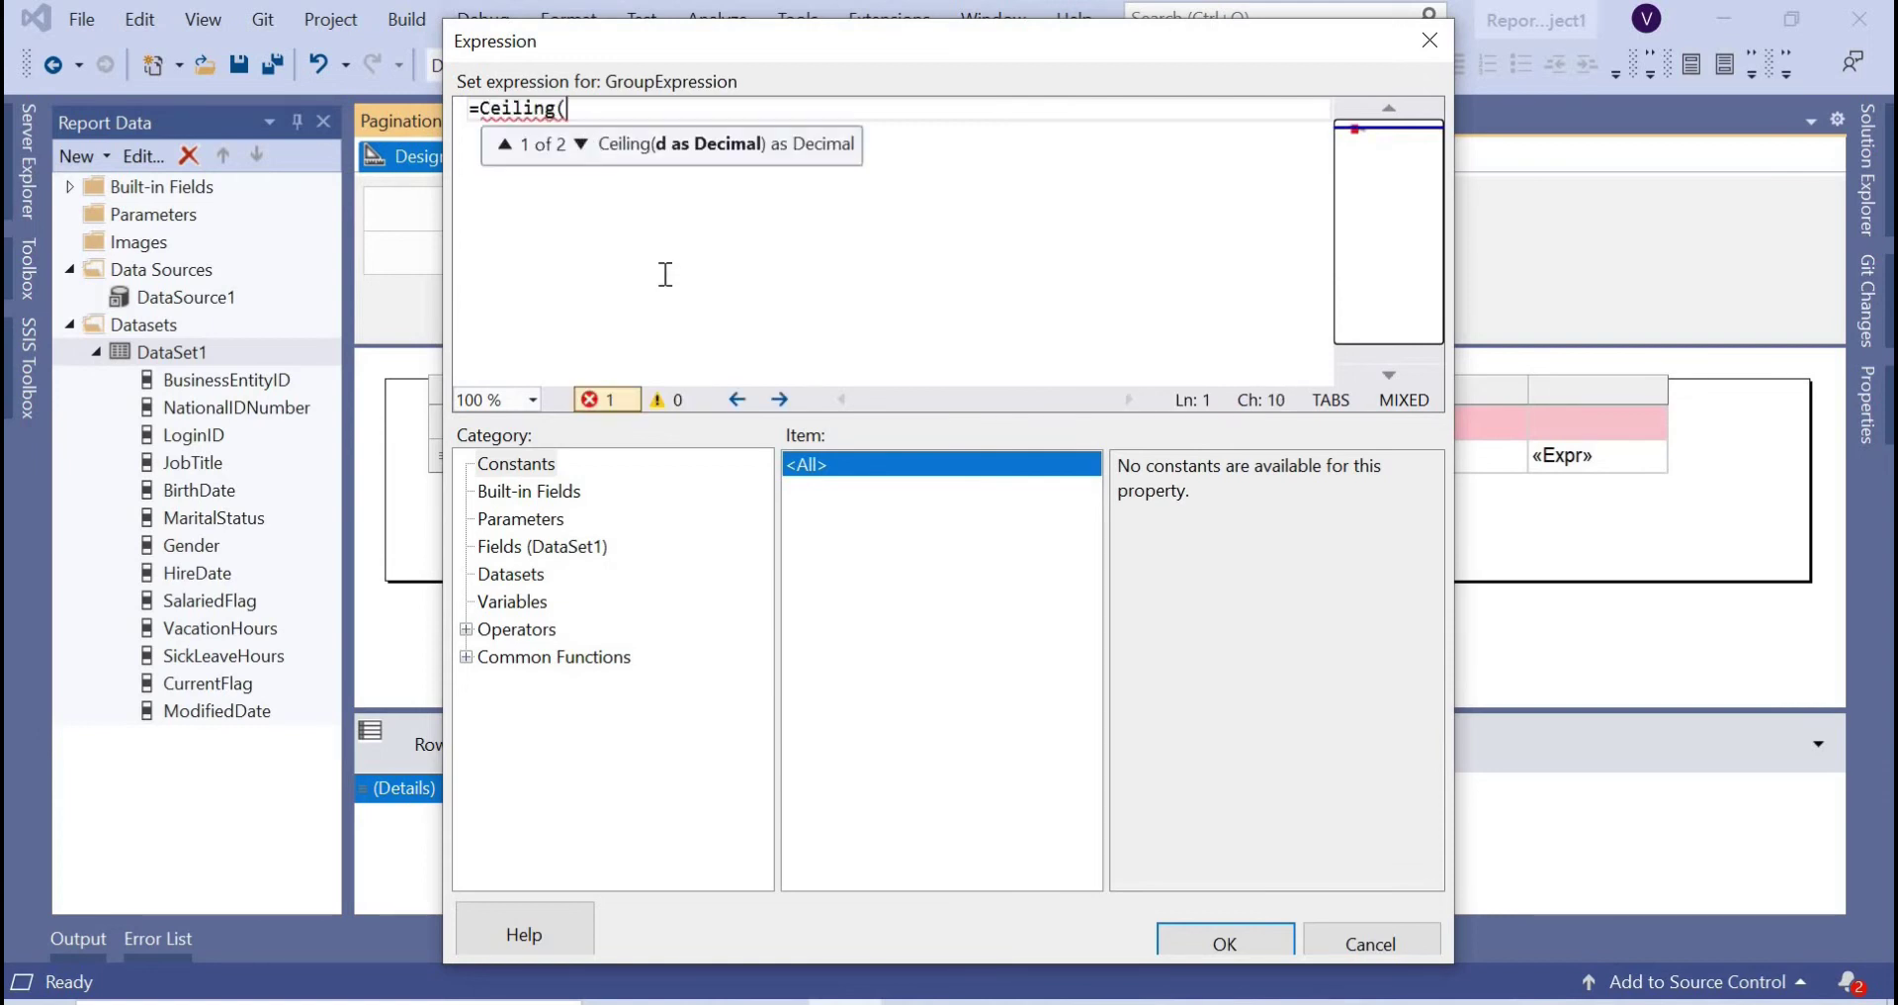
pyautogui.click(554, 547)
pyautogui.click(804, 227)
pyautogui.write('Fields!BusinessEntityID.Value')
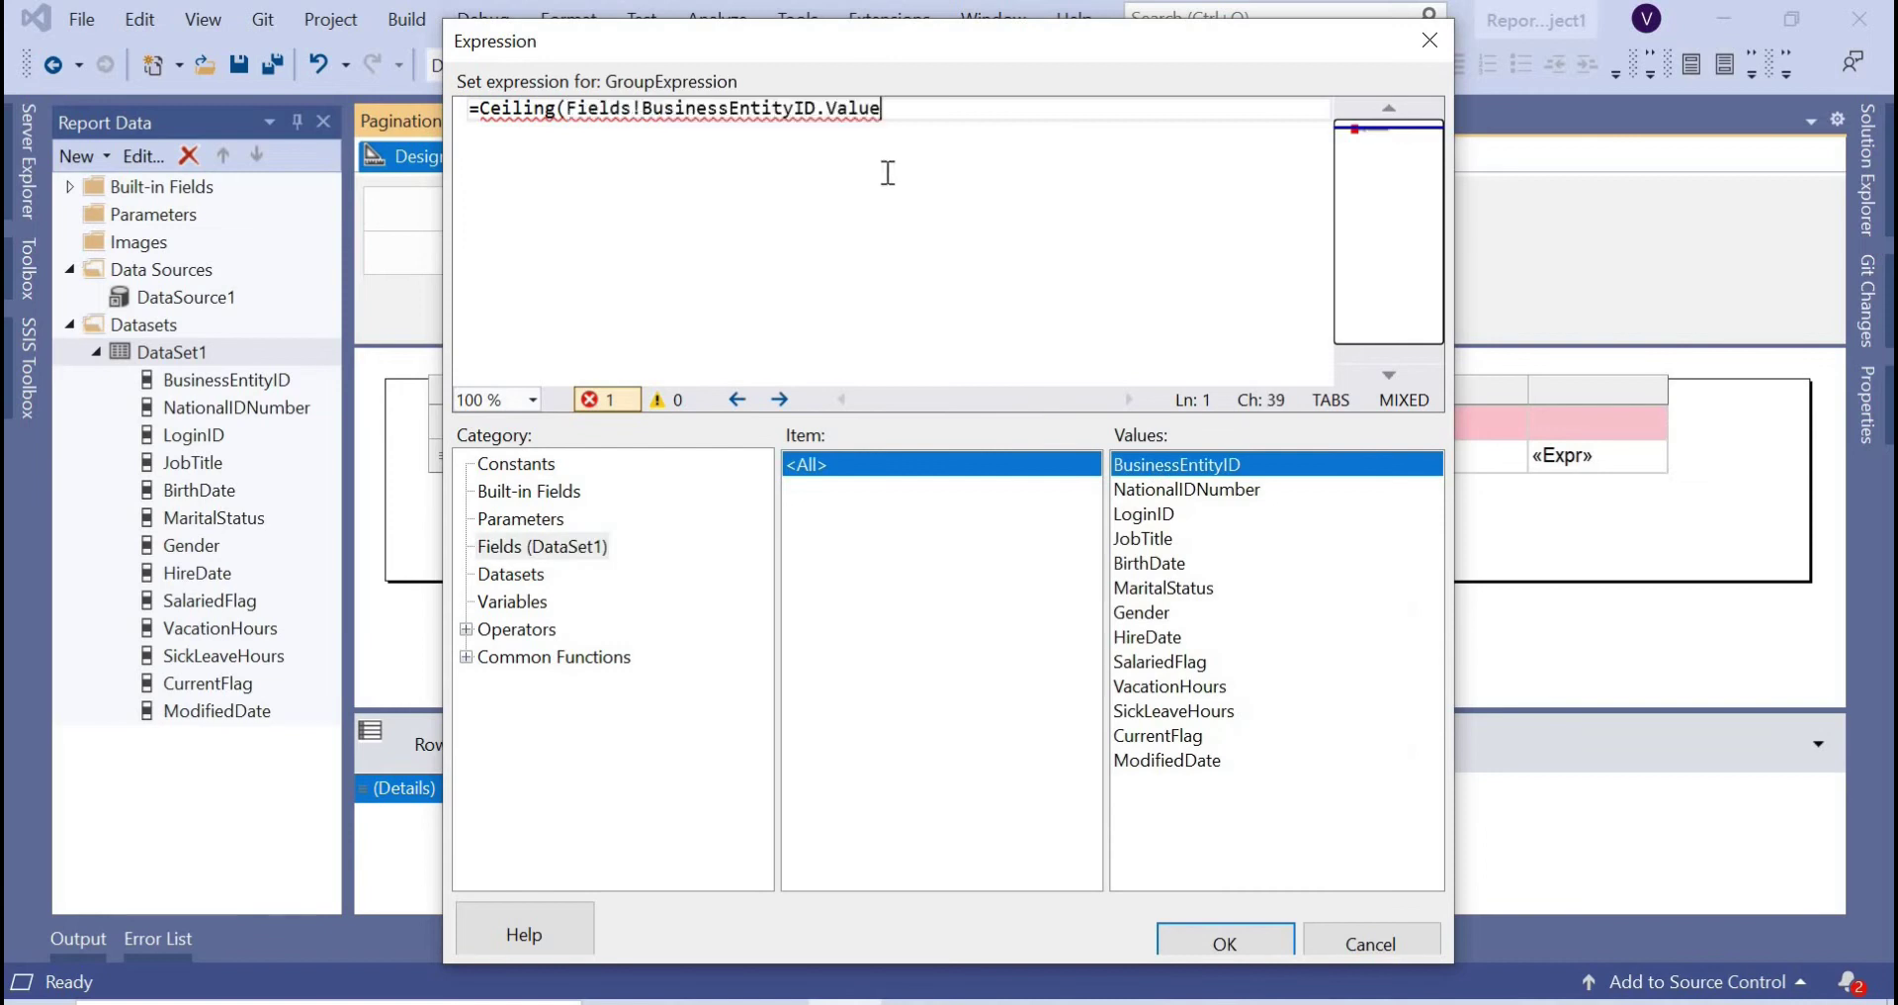
pyautogui.write('/10)')
pyautogui.click(1222, 939)
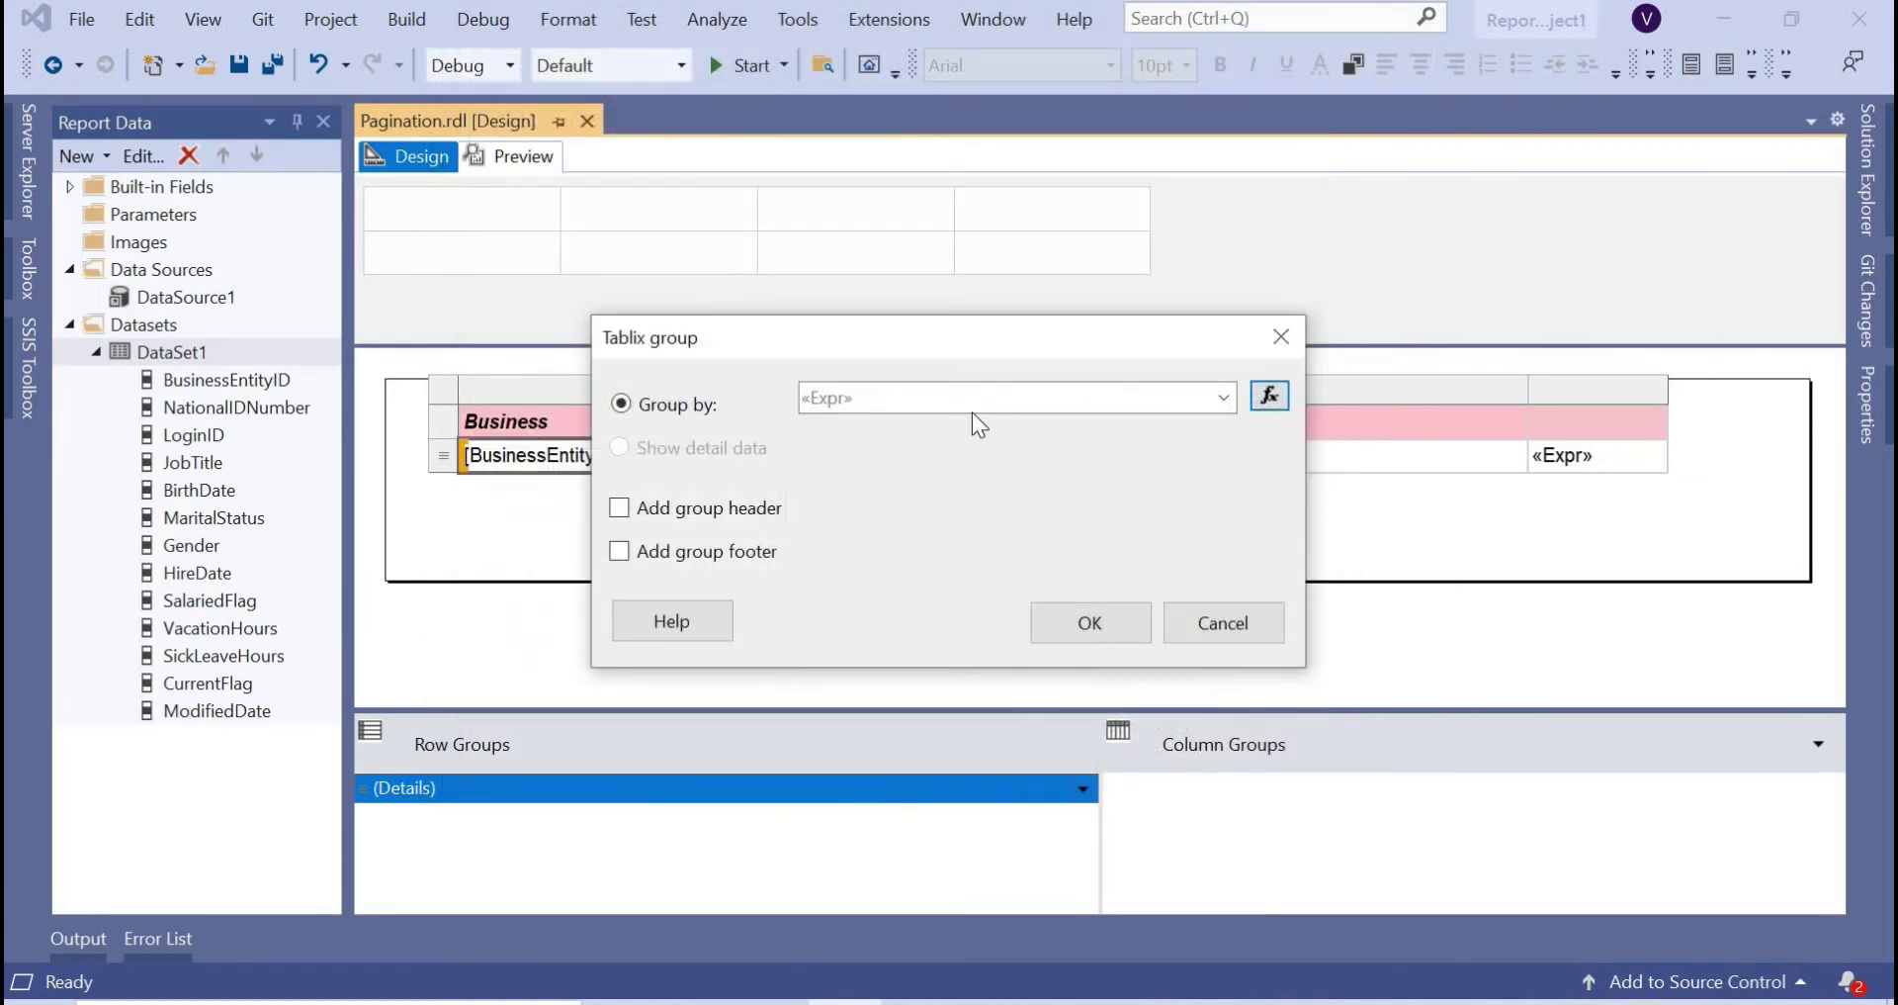
pyautogui.click(1088, 621)
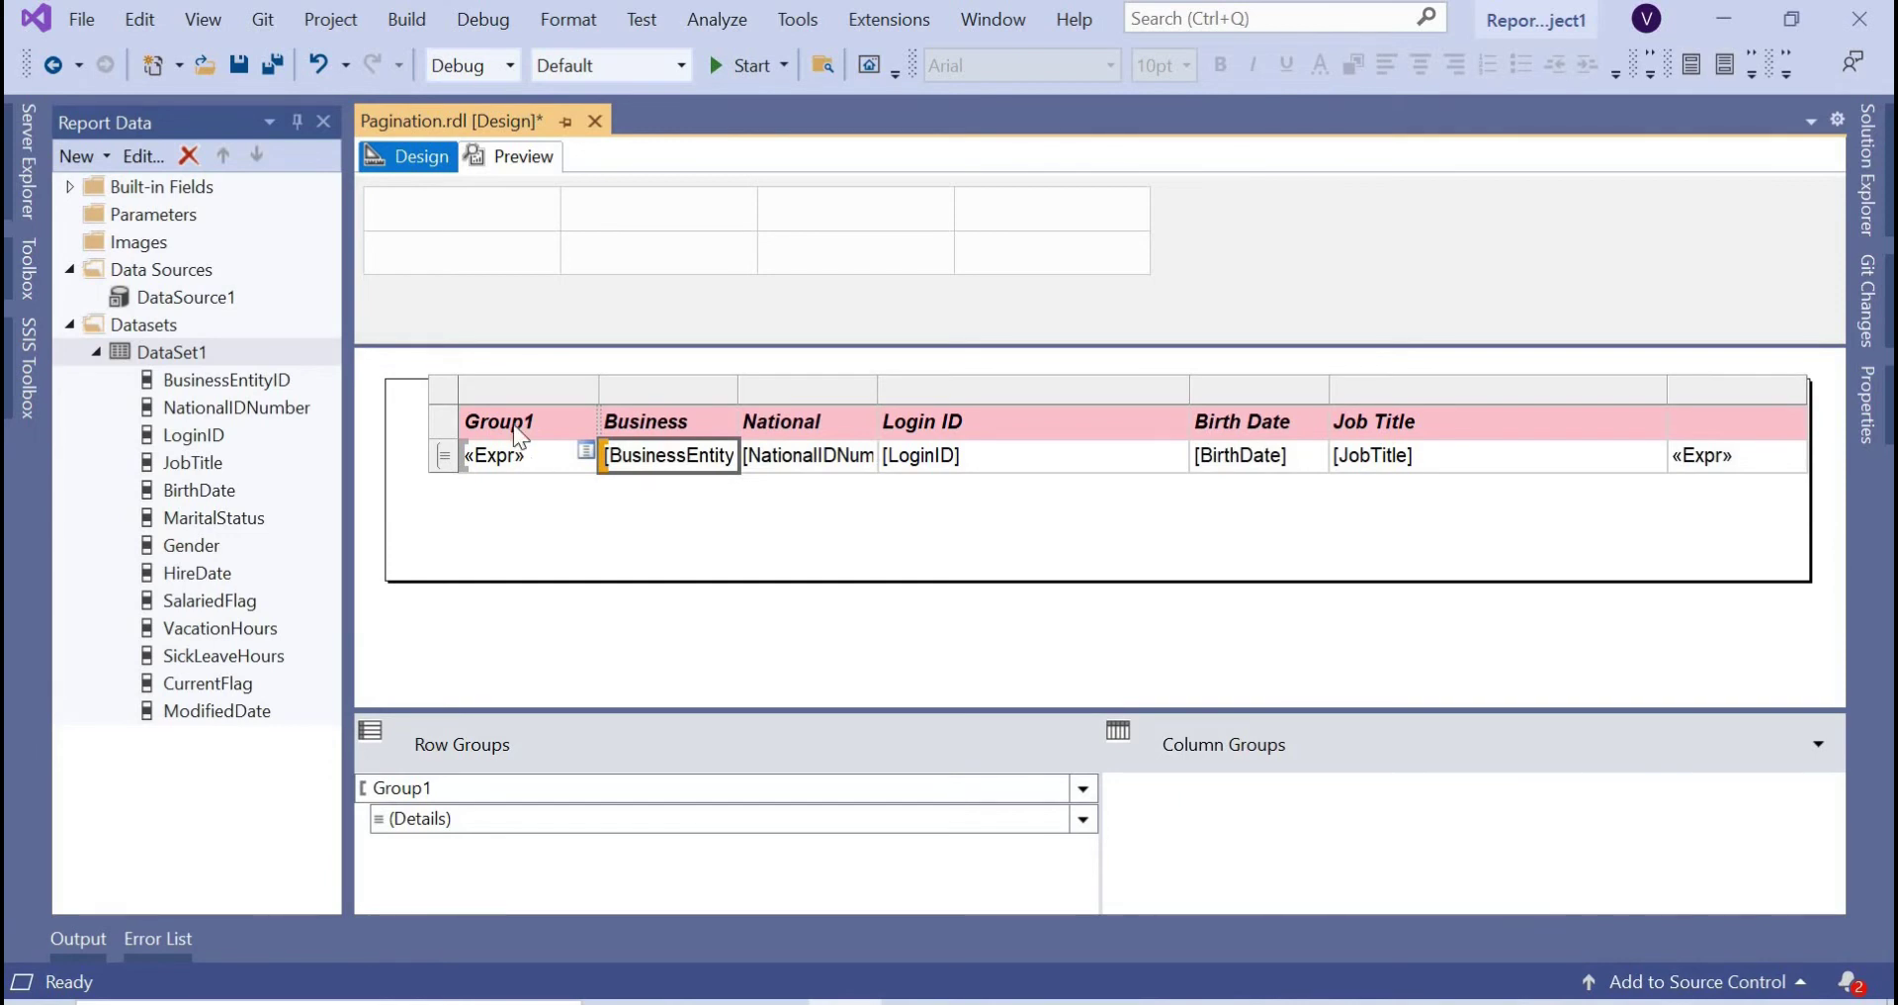
# Move the whole table to the left edge of the report body and preview the grouped report.
pyautogui.click(549, 521)
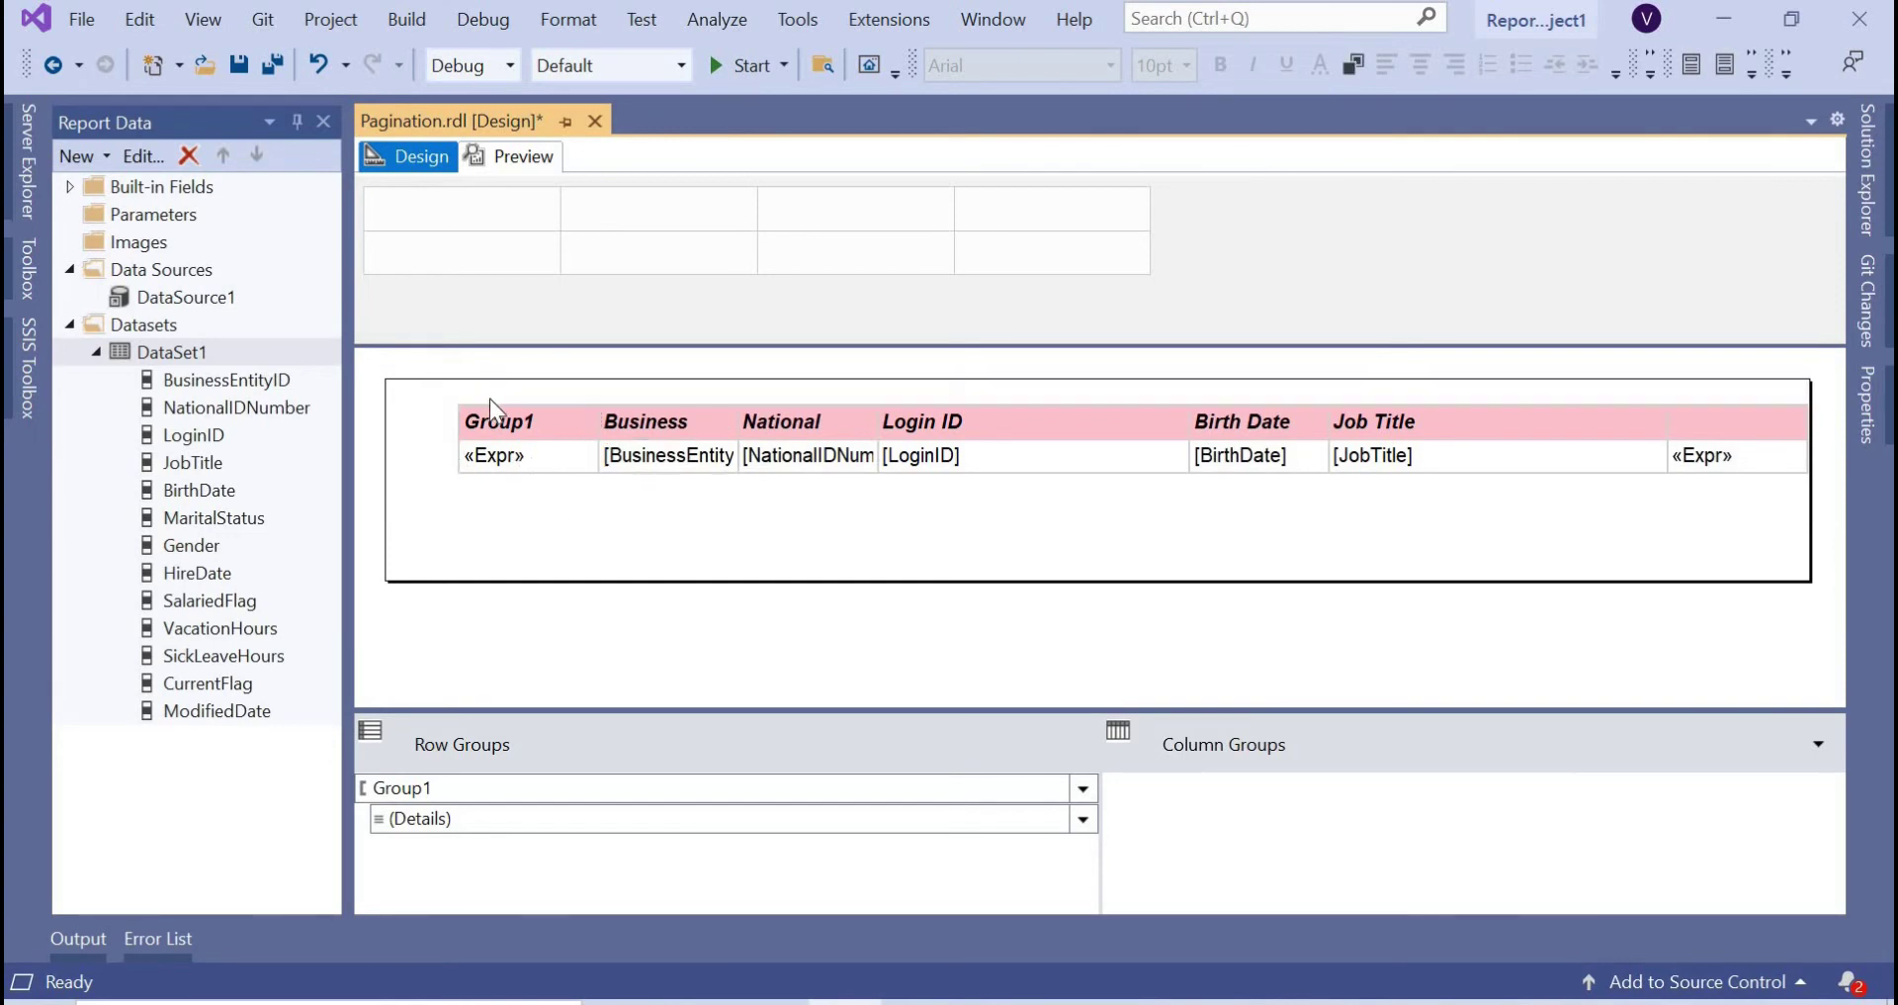
pyautogui.click(505, 422)
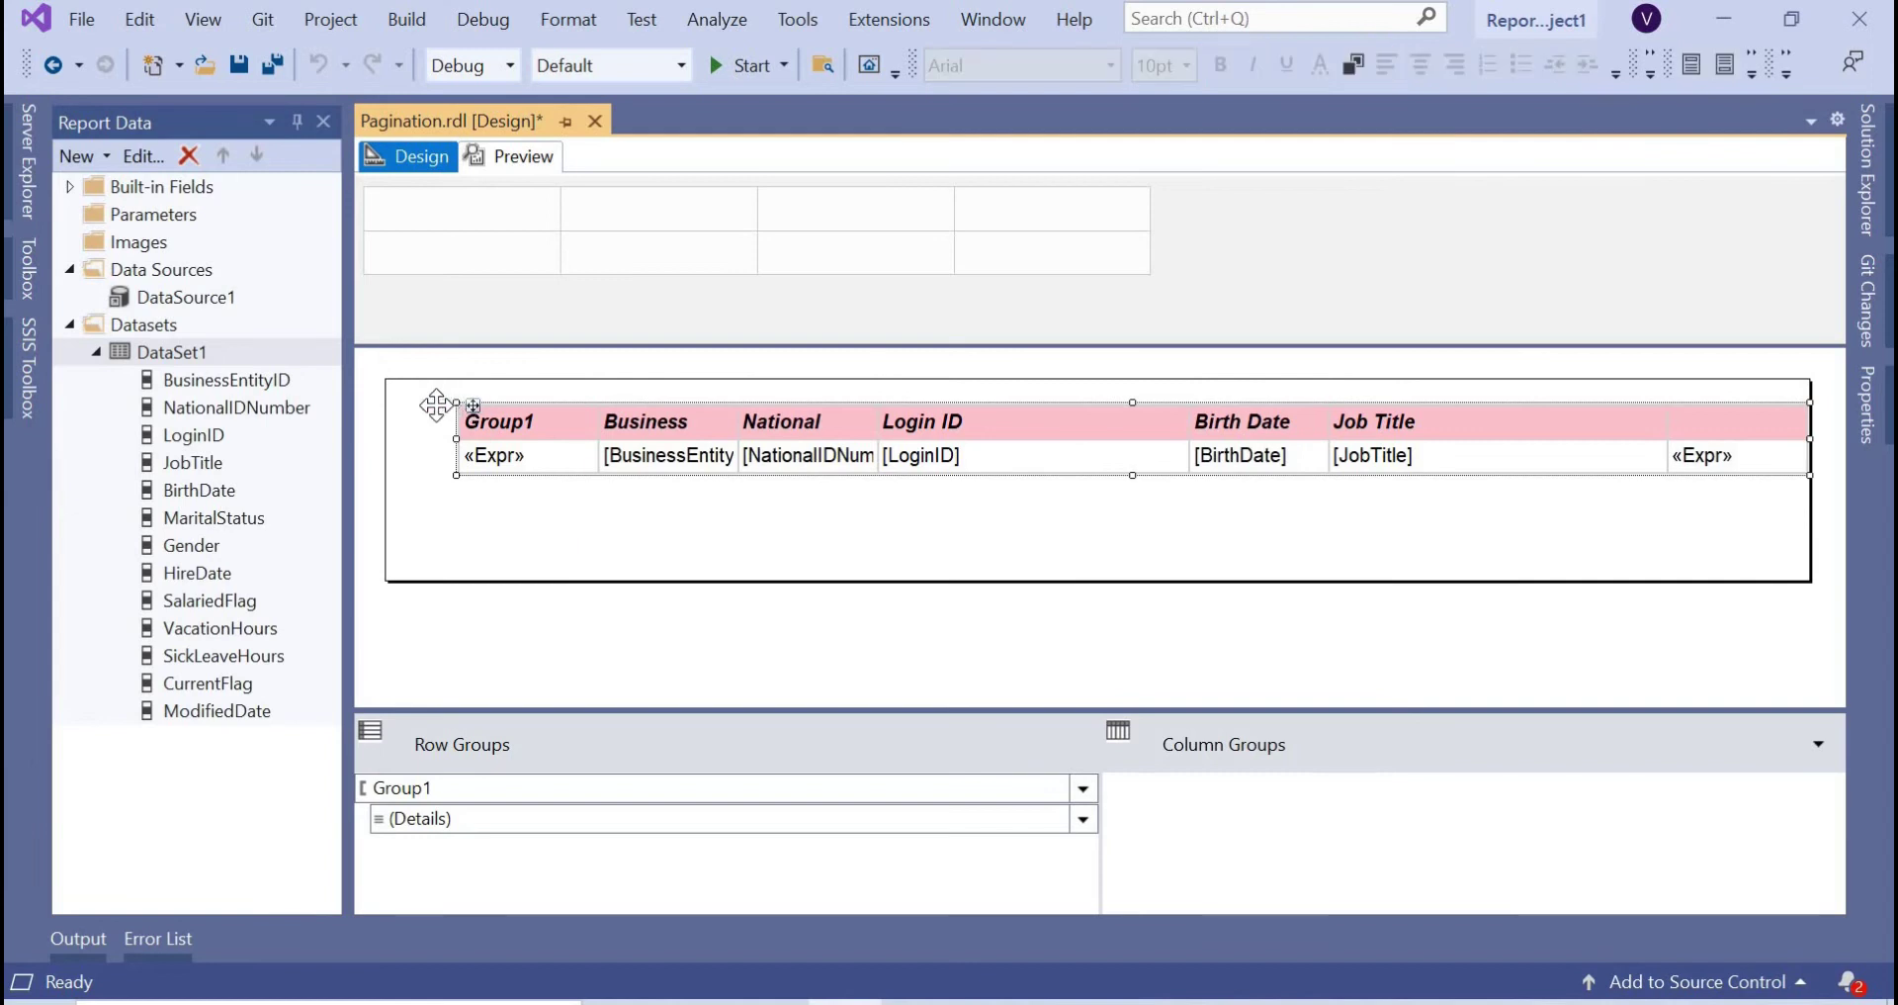
pyautogui.moveTo(459, 404); pyautogui.dragTo(396, 404)
pyautogui.click(518, 519)
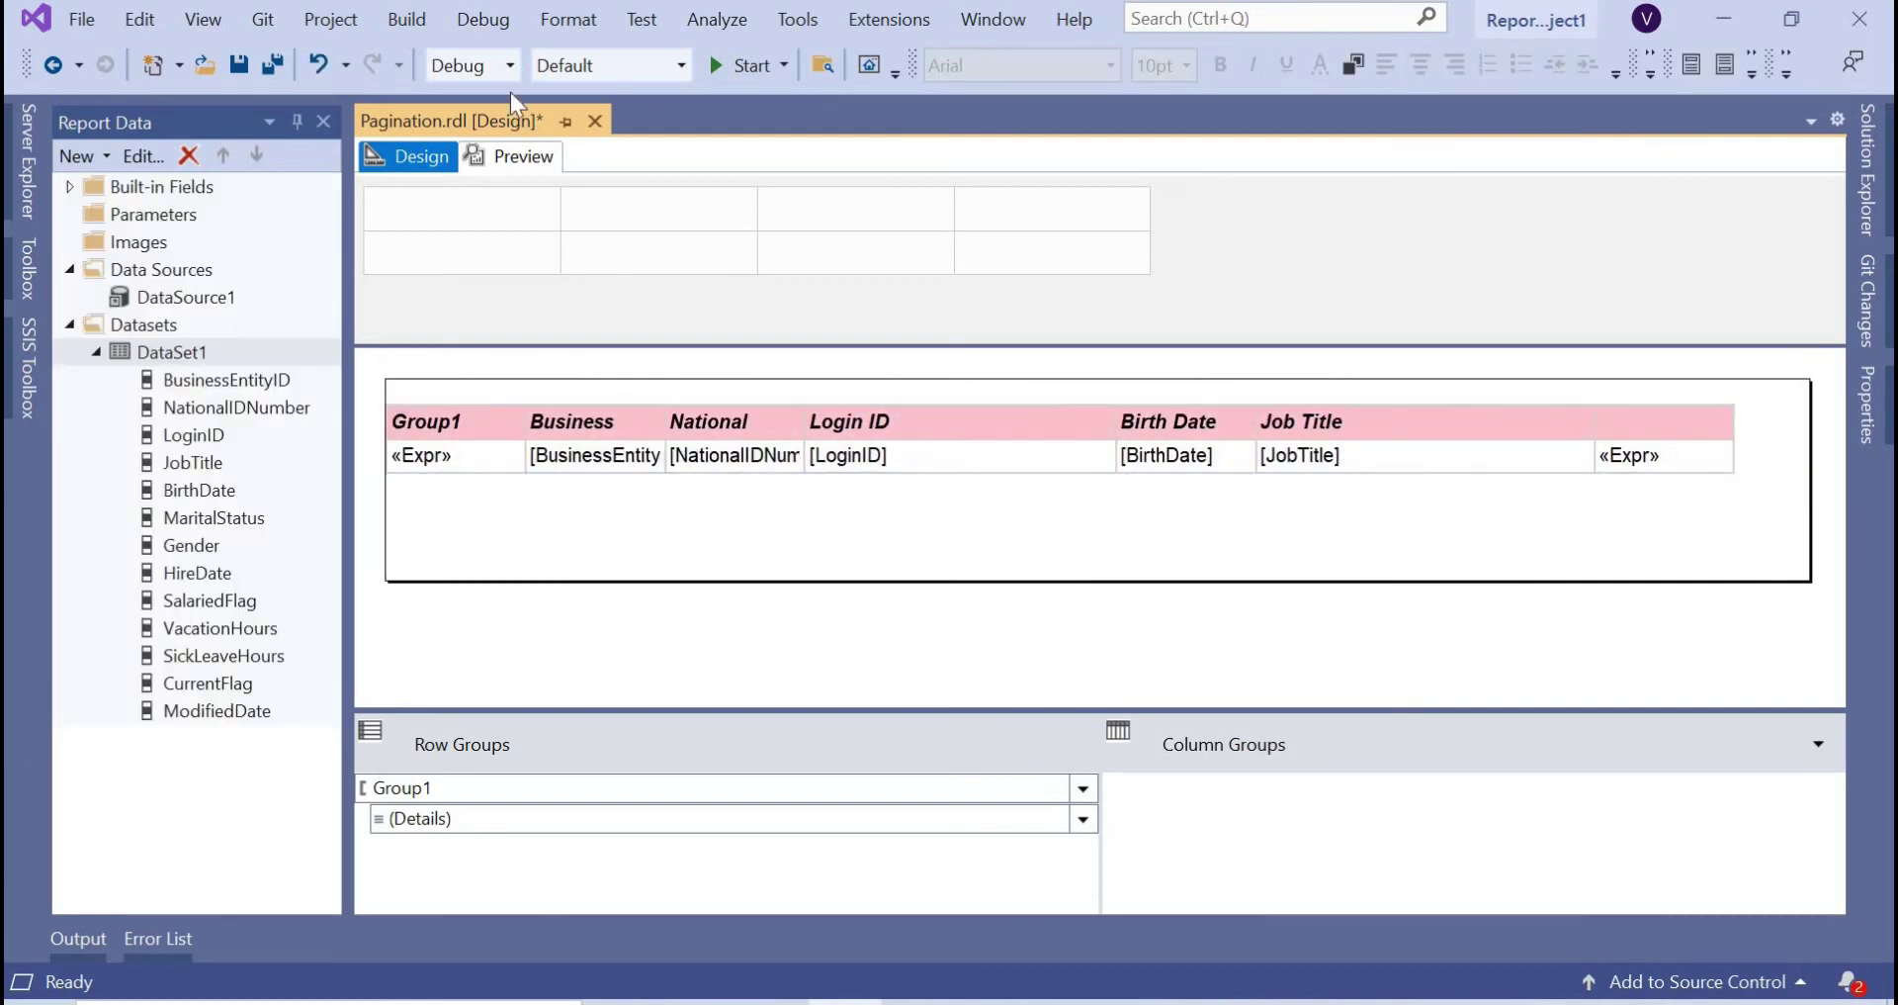
pyautogui.click(510, 156)
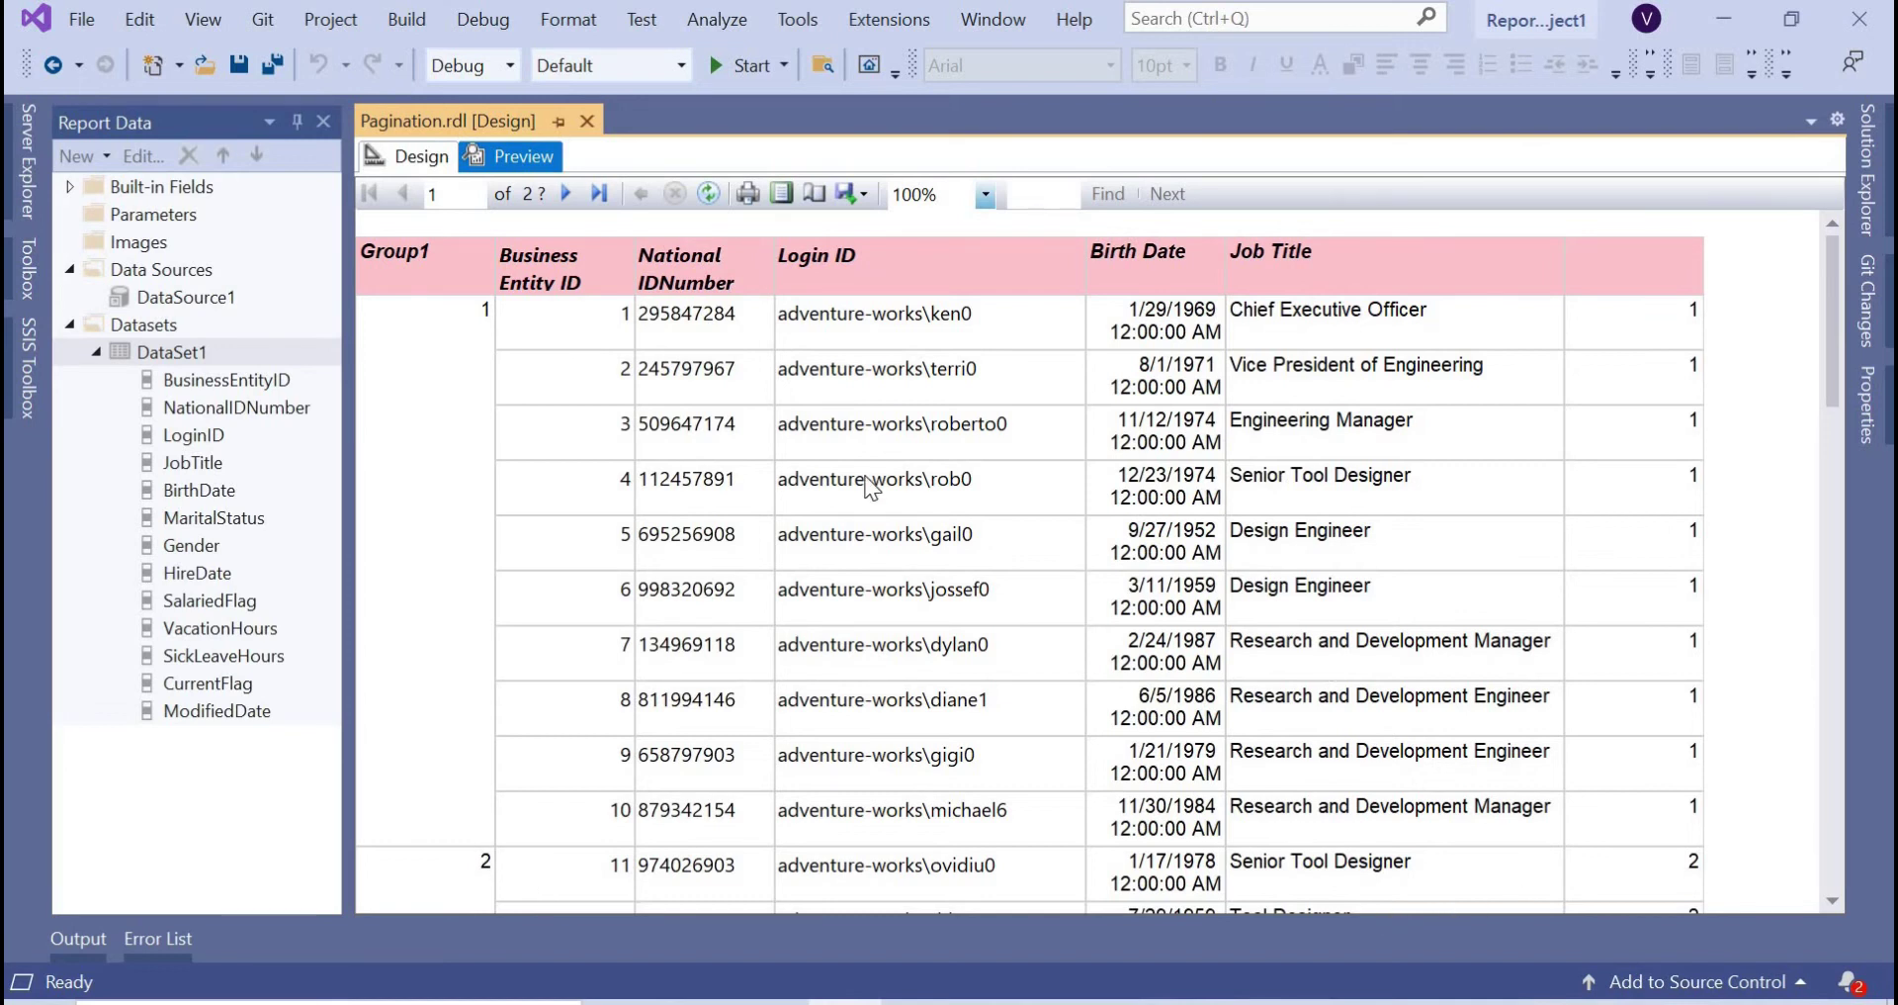
# Delete the untitled expression column beside Job Title, preview the report, and check its total number of pages.
pyautogui.click(423, 159)
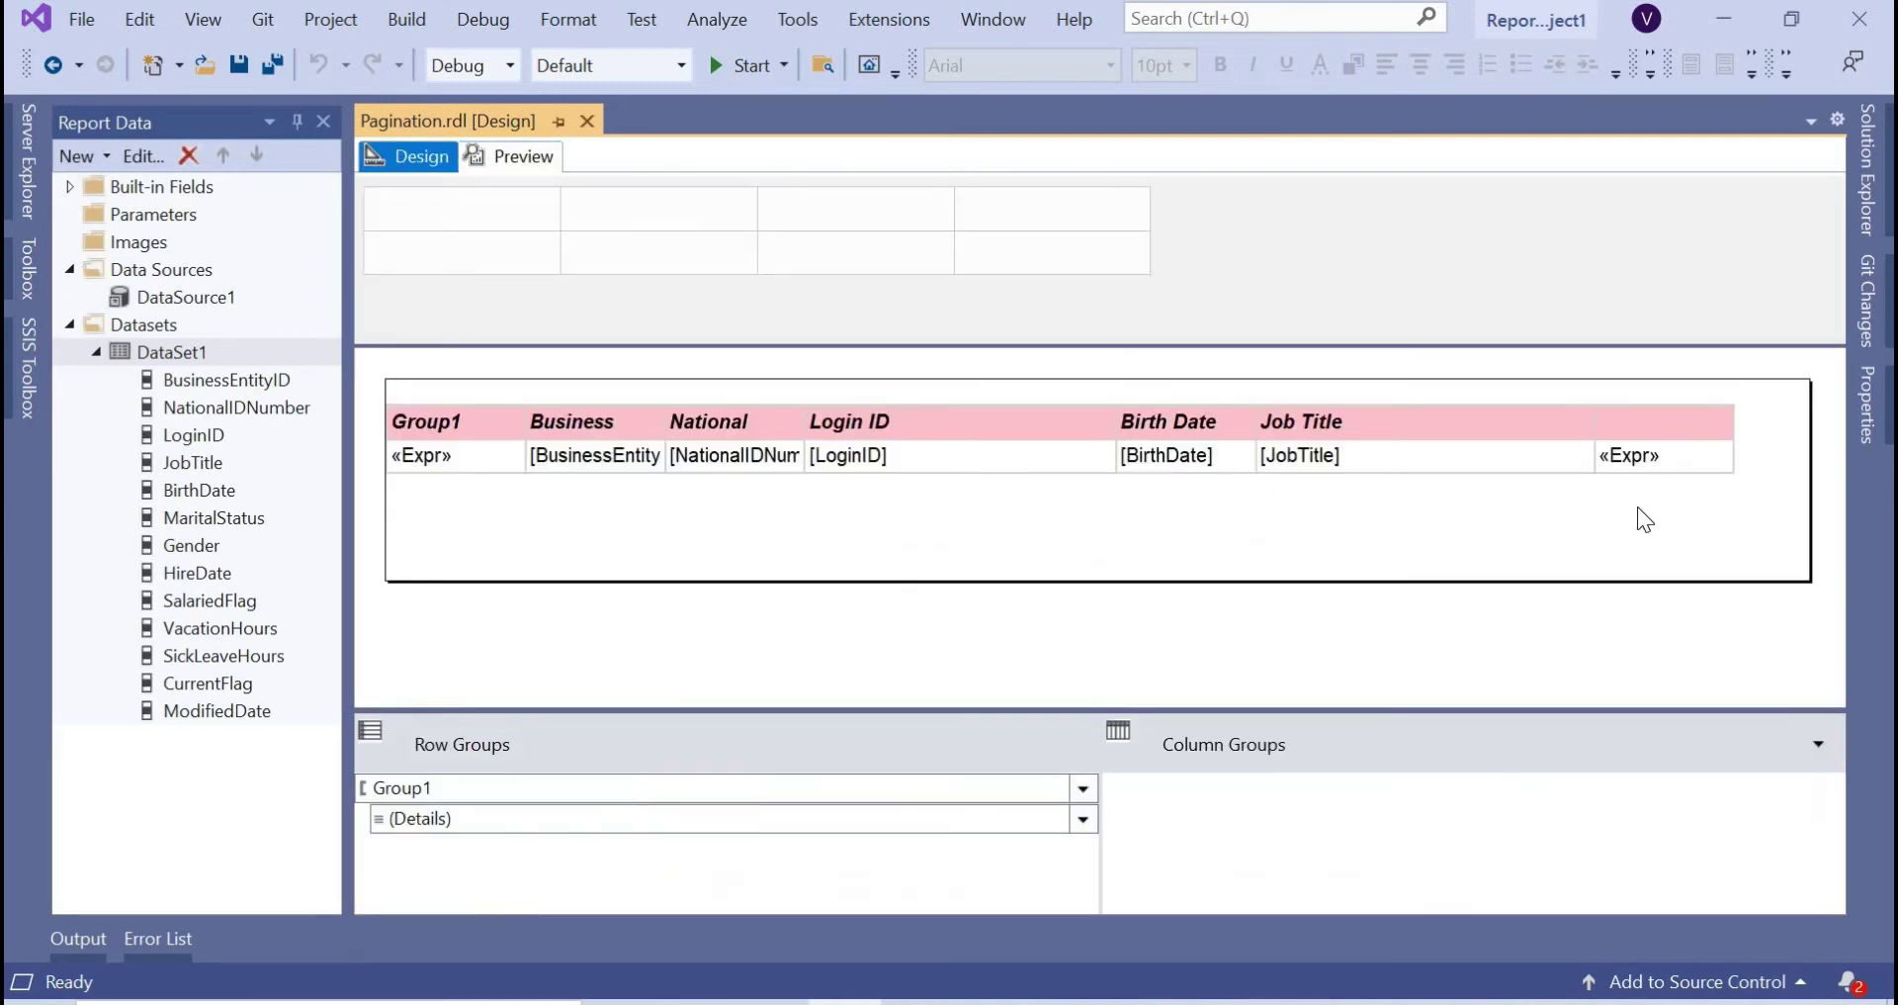
pyautogui.click(1652, 398)
pyautogui.rightClick(1653, 389)
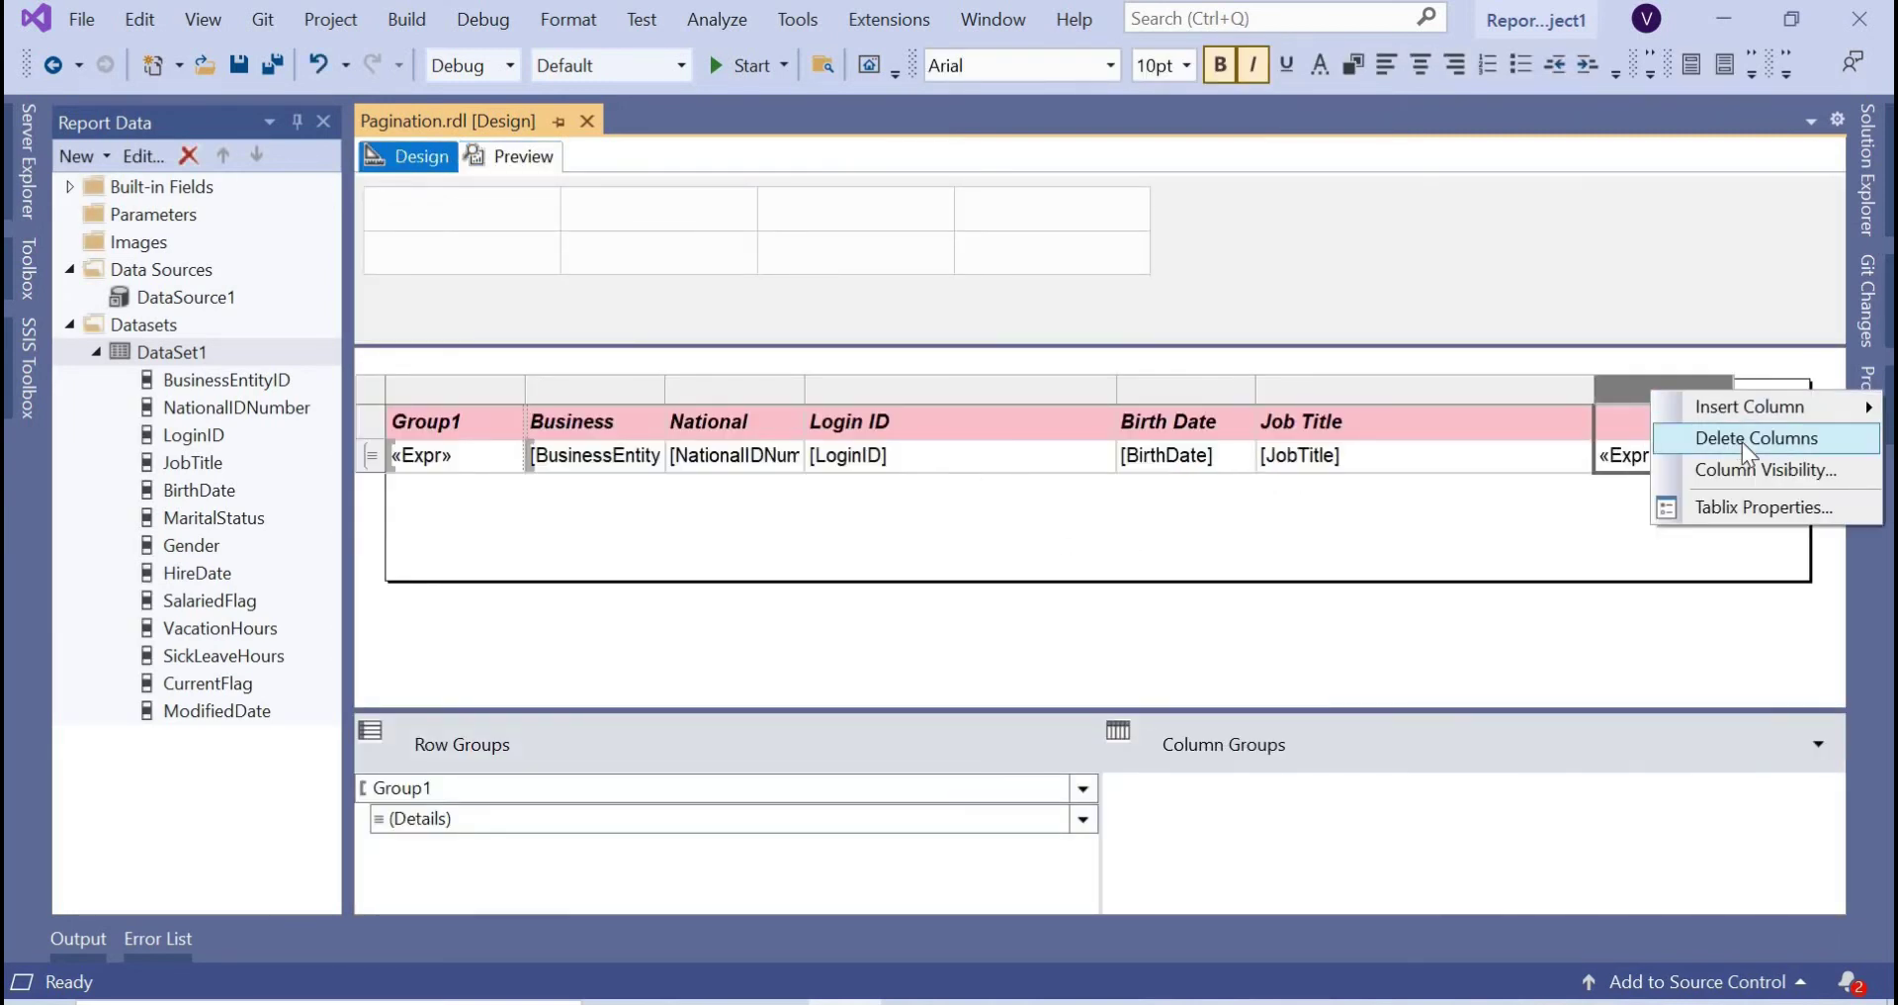
pyautogui.click(1742, 442)
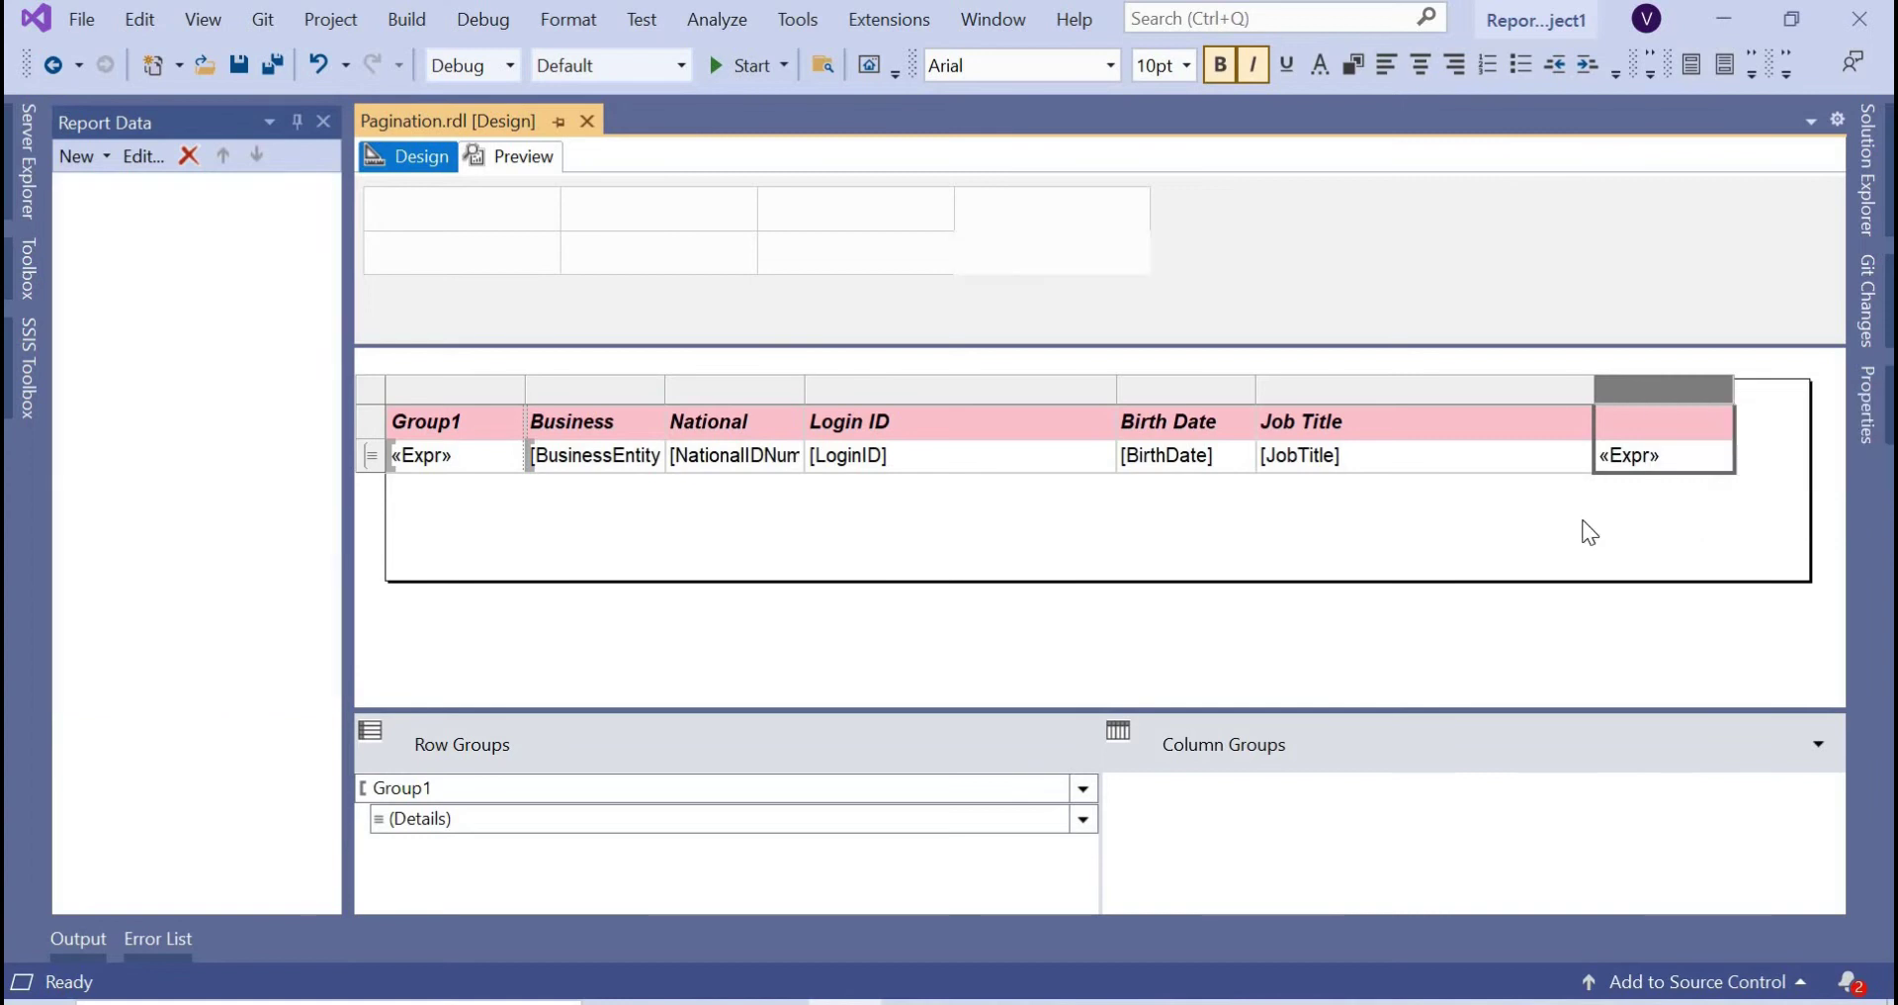
pyautogui.click(522, 162)
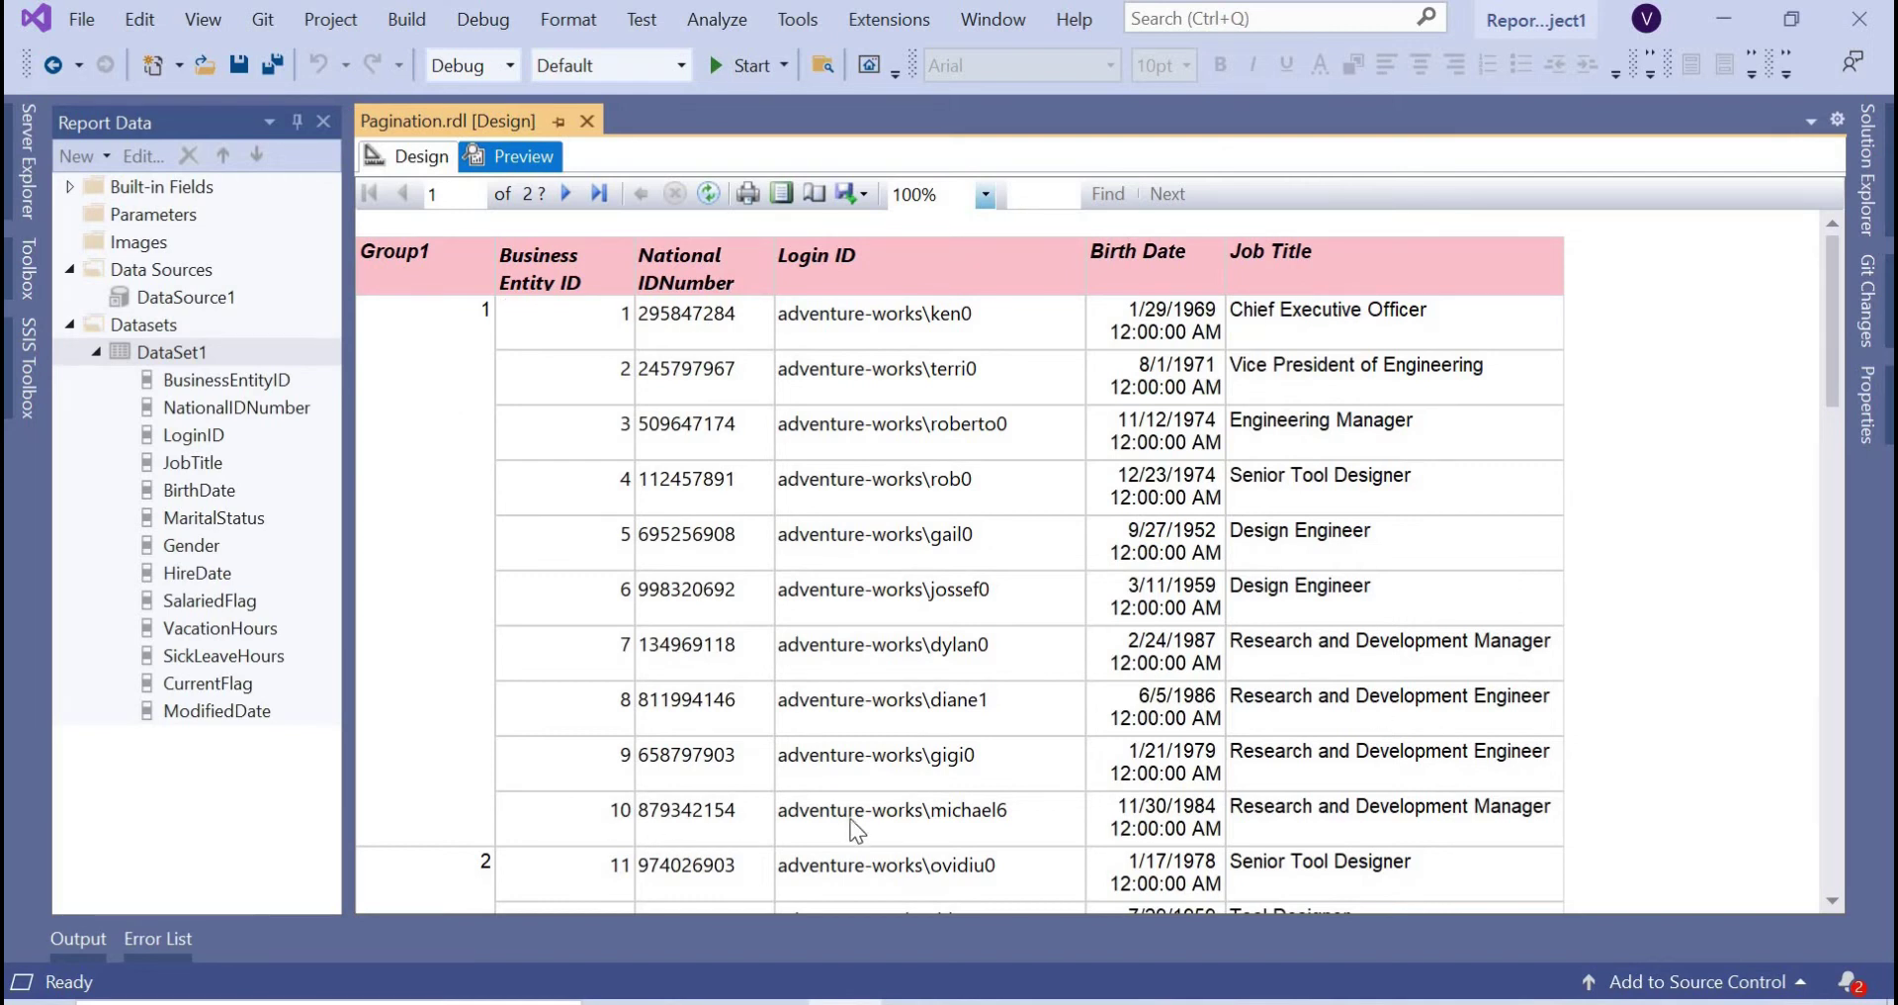
pyautogui.click(600, 194)
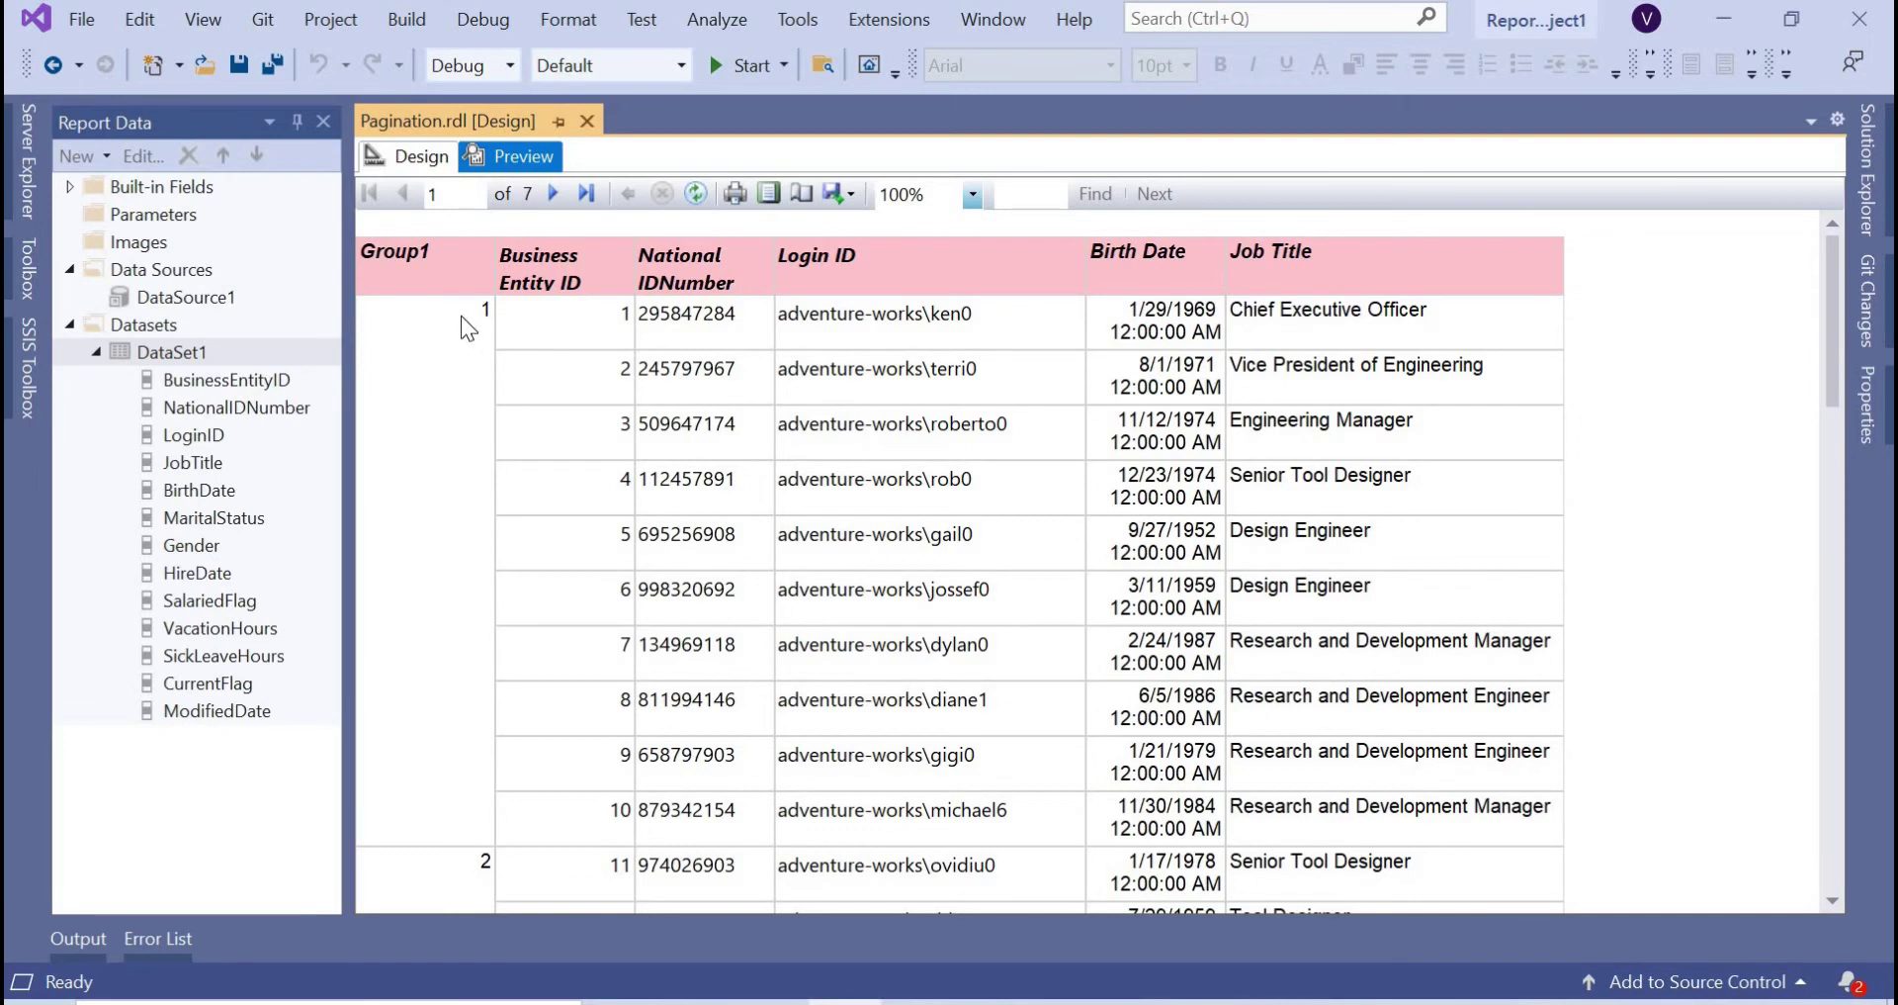
# Add a page break between each instance of the Group1 row group.
pyautogui.click(414, 157)
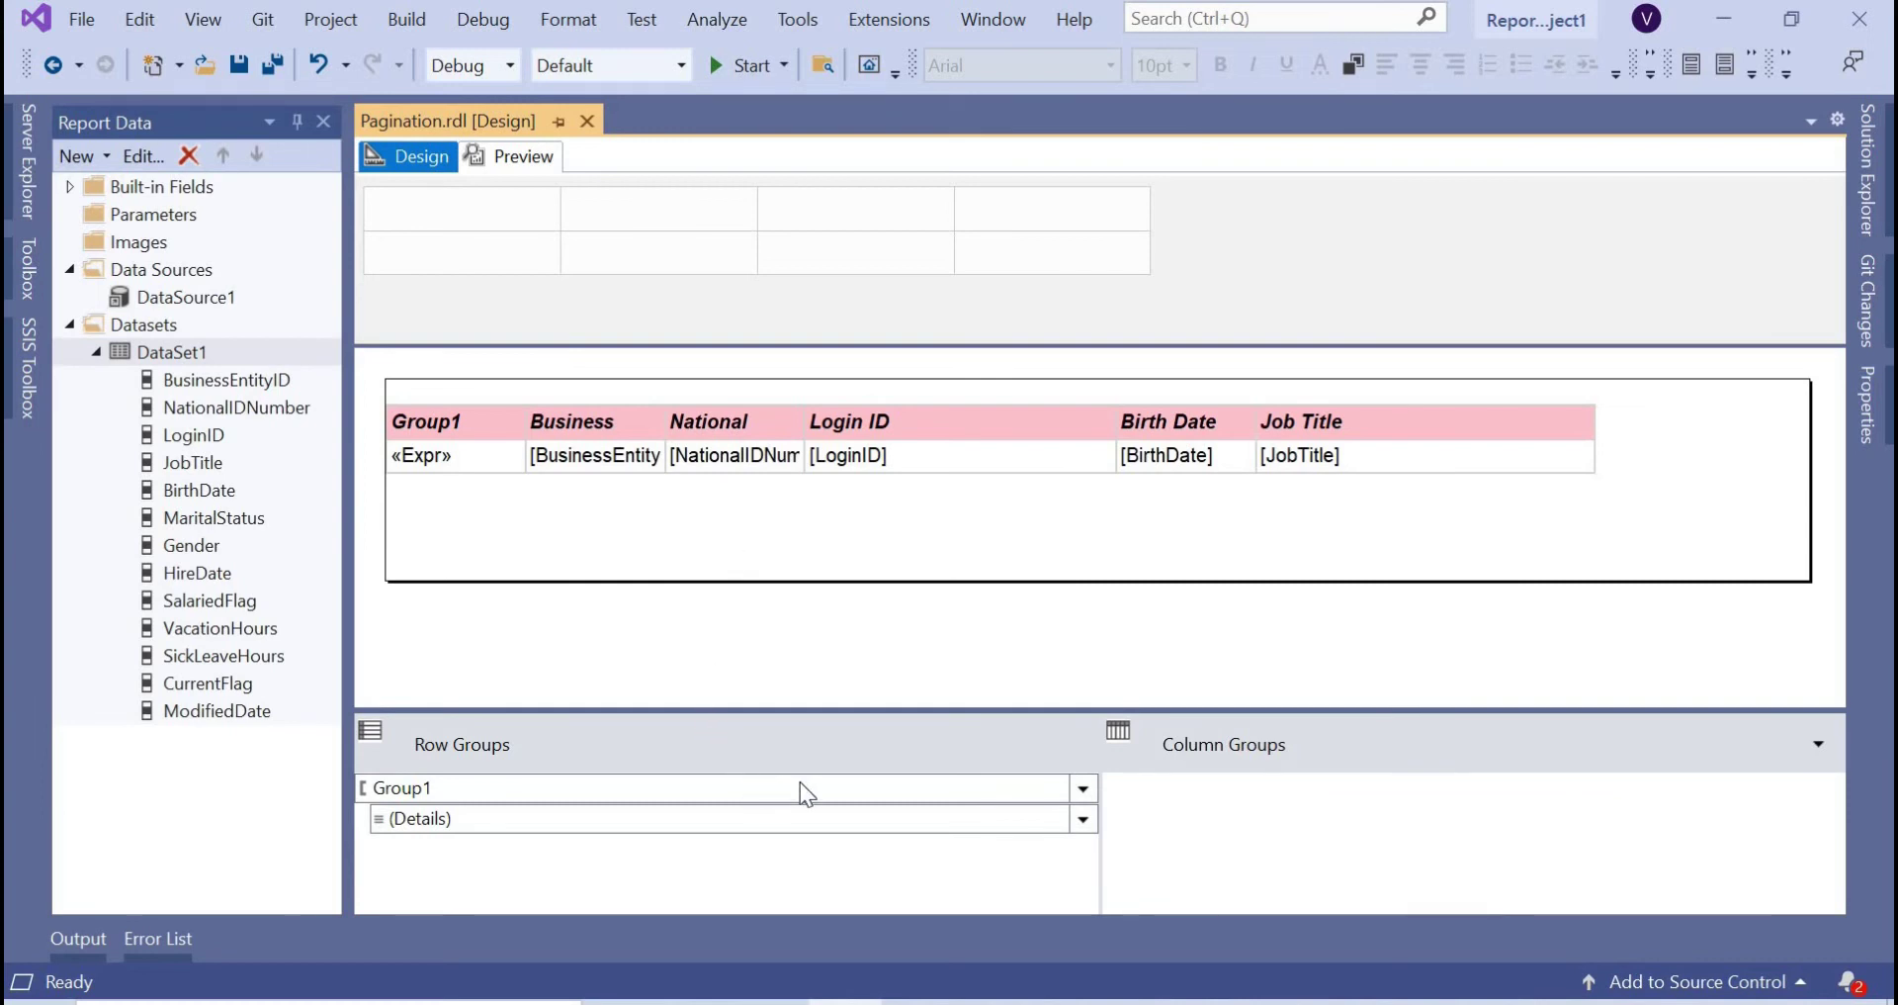
pyautogui.click(834, 786)
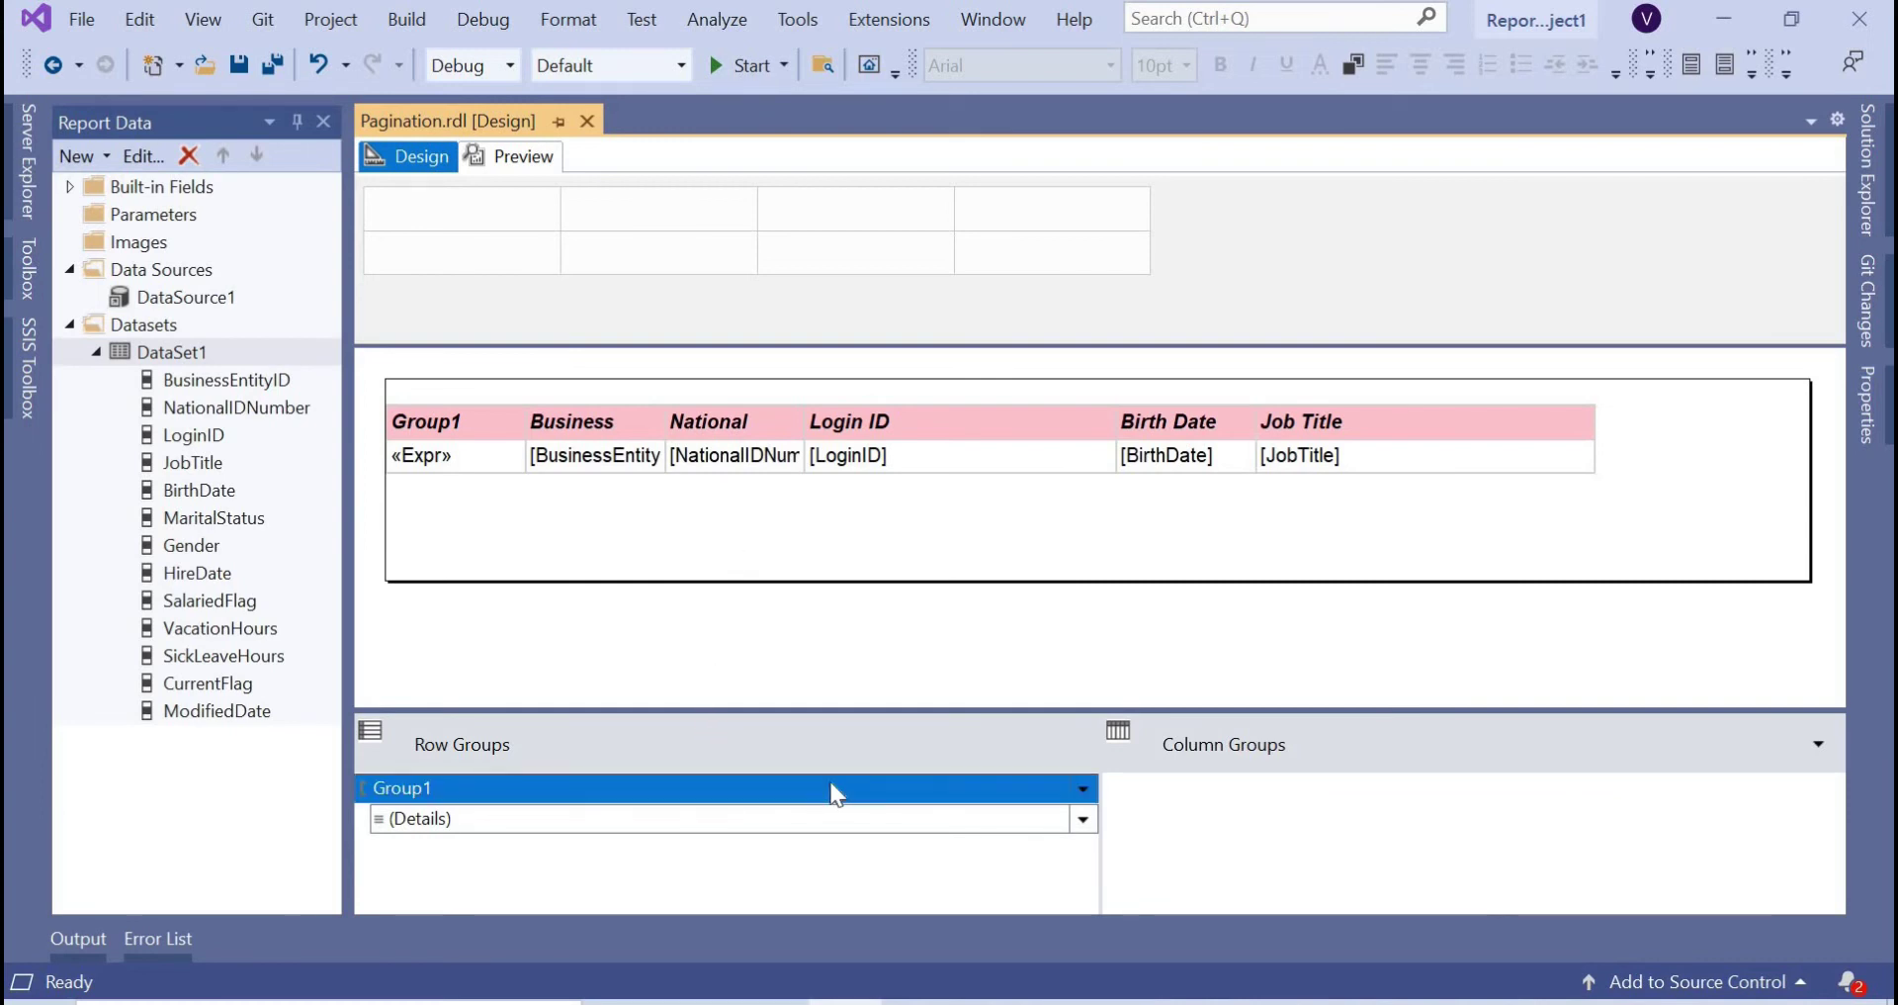
pyautogui.click(1084, 791)
pyautogui.click(1183, 921)
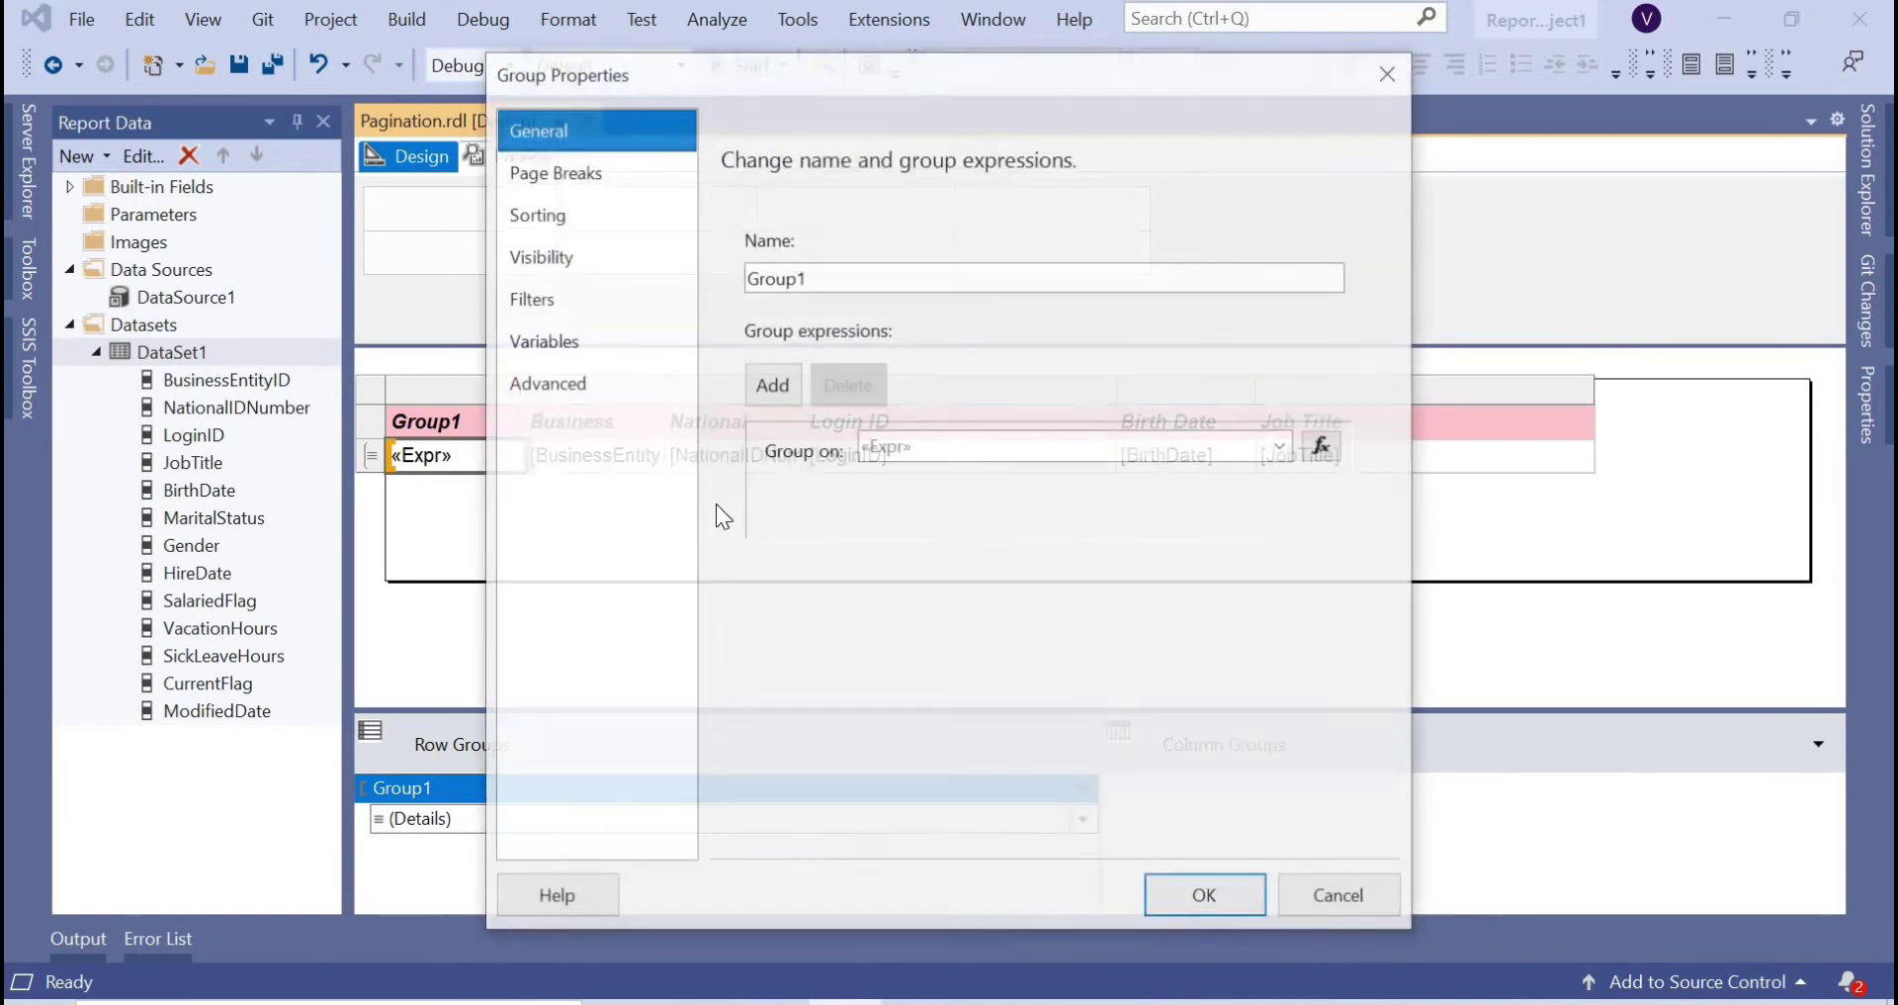
pyautogui.click(562, 176)
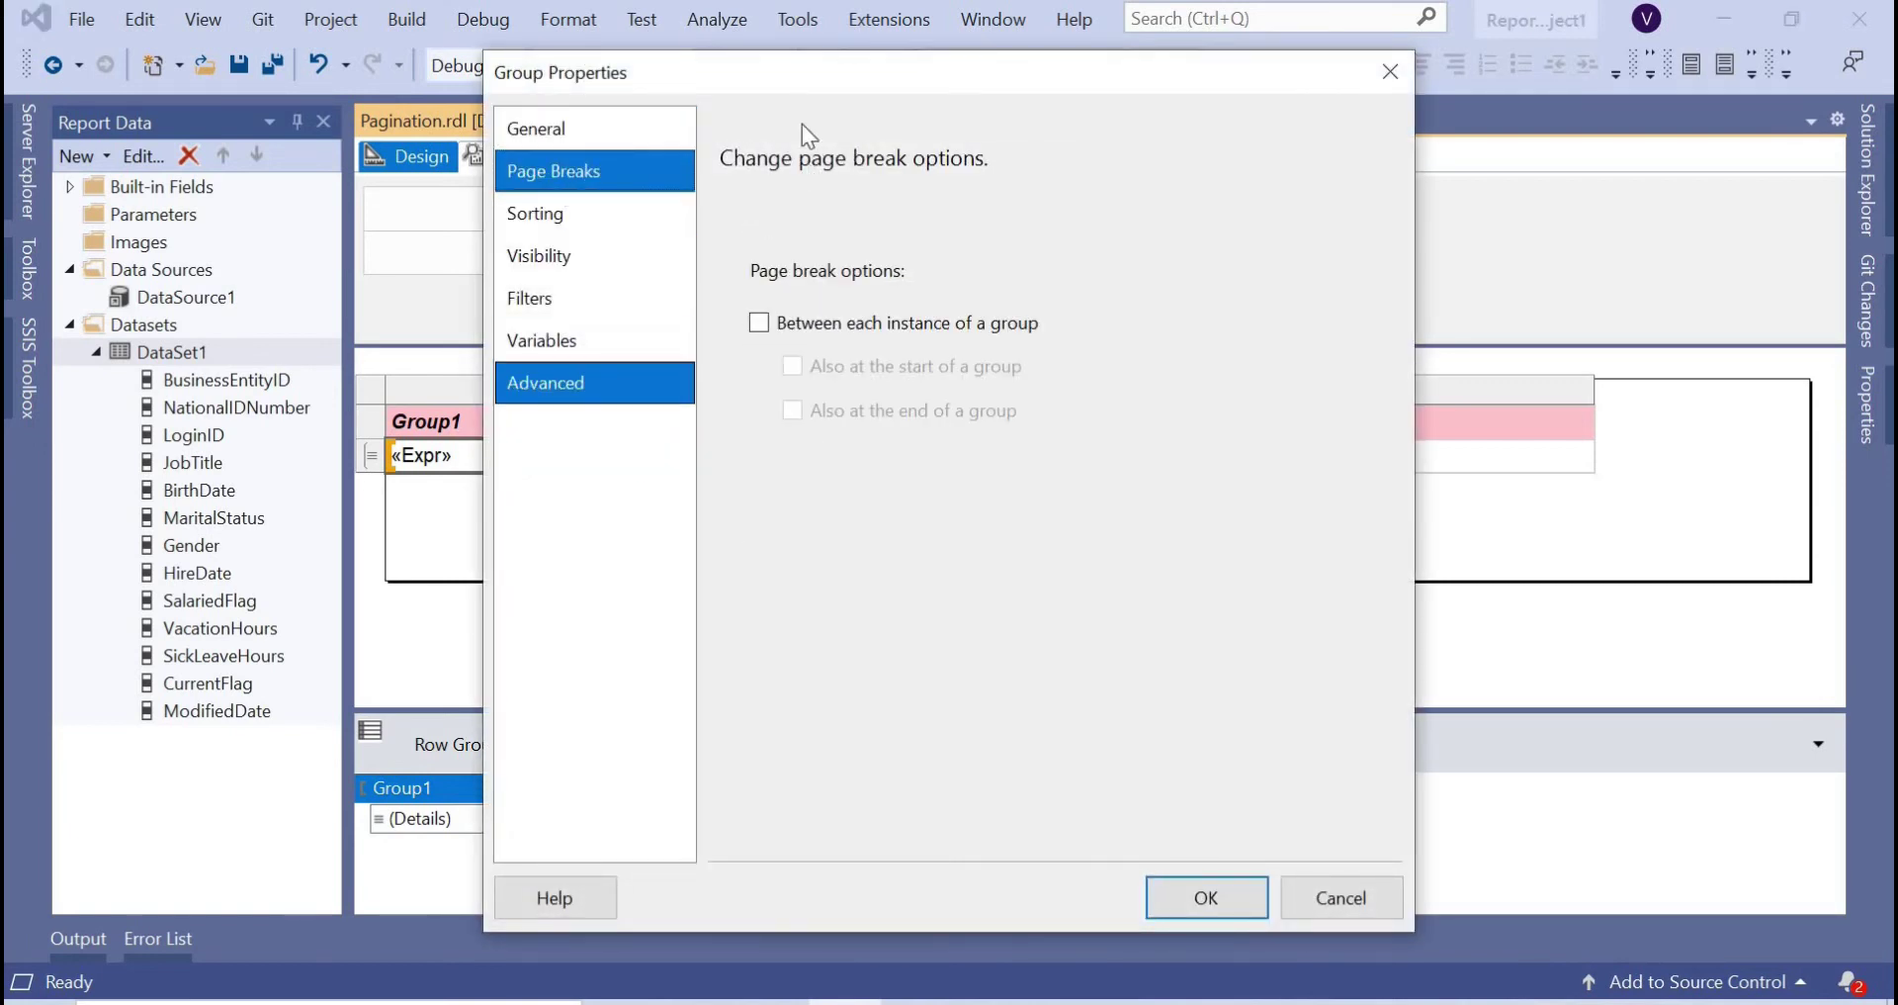
pyautogui.moveTo(791, 79); pyautogui.dragTo(953, 58)
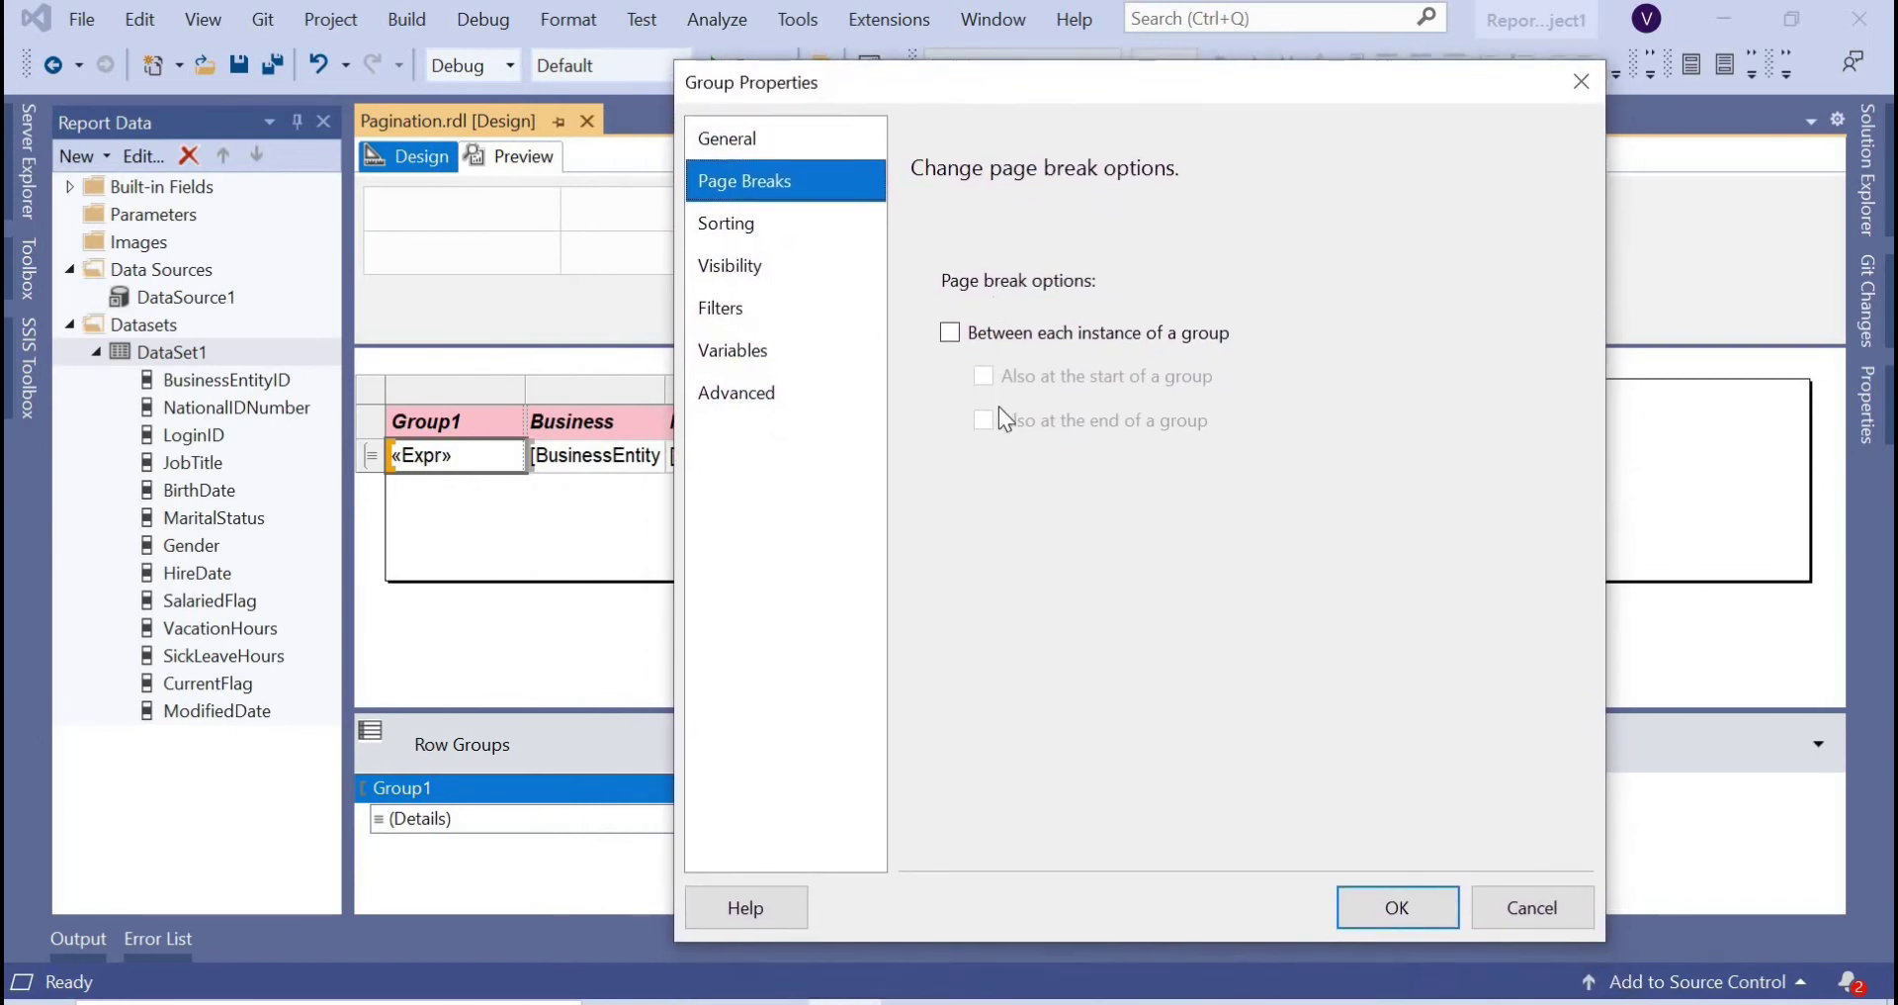
pyautogui.click(982, 338)
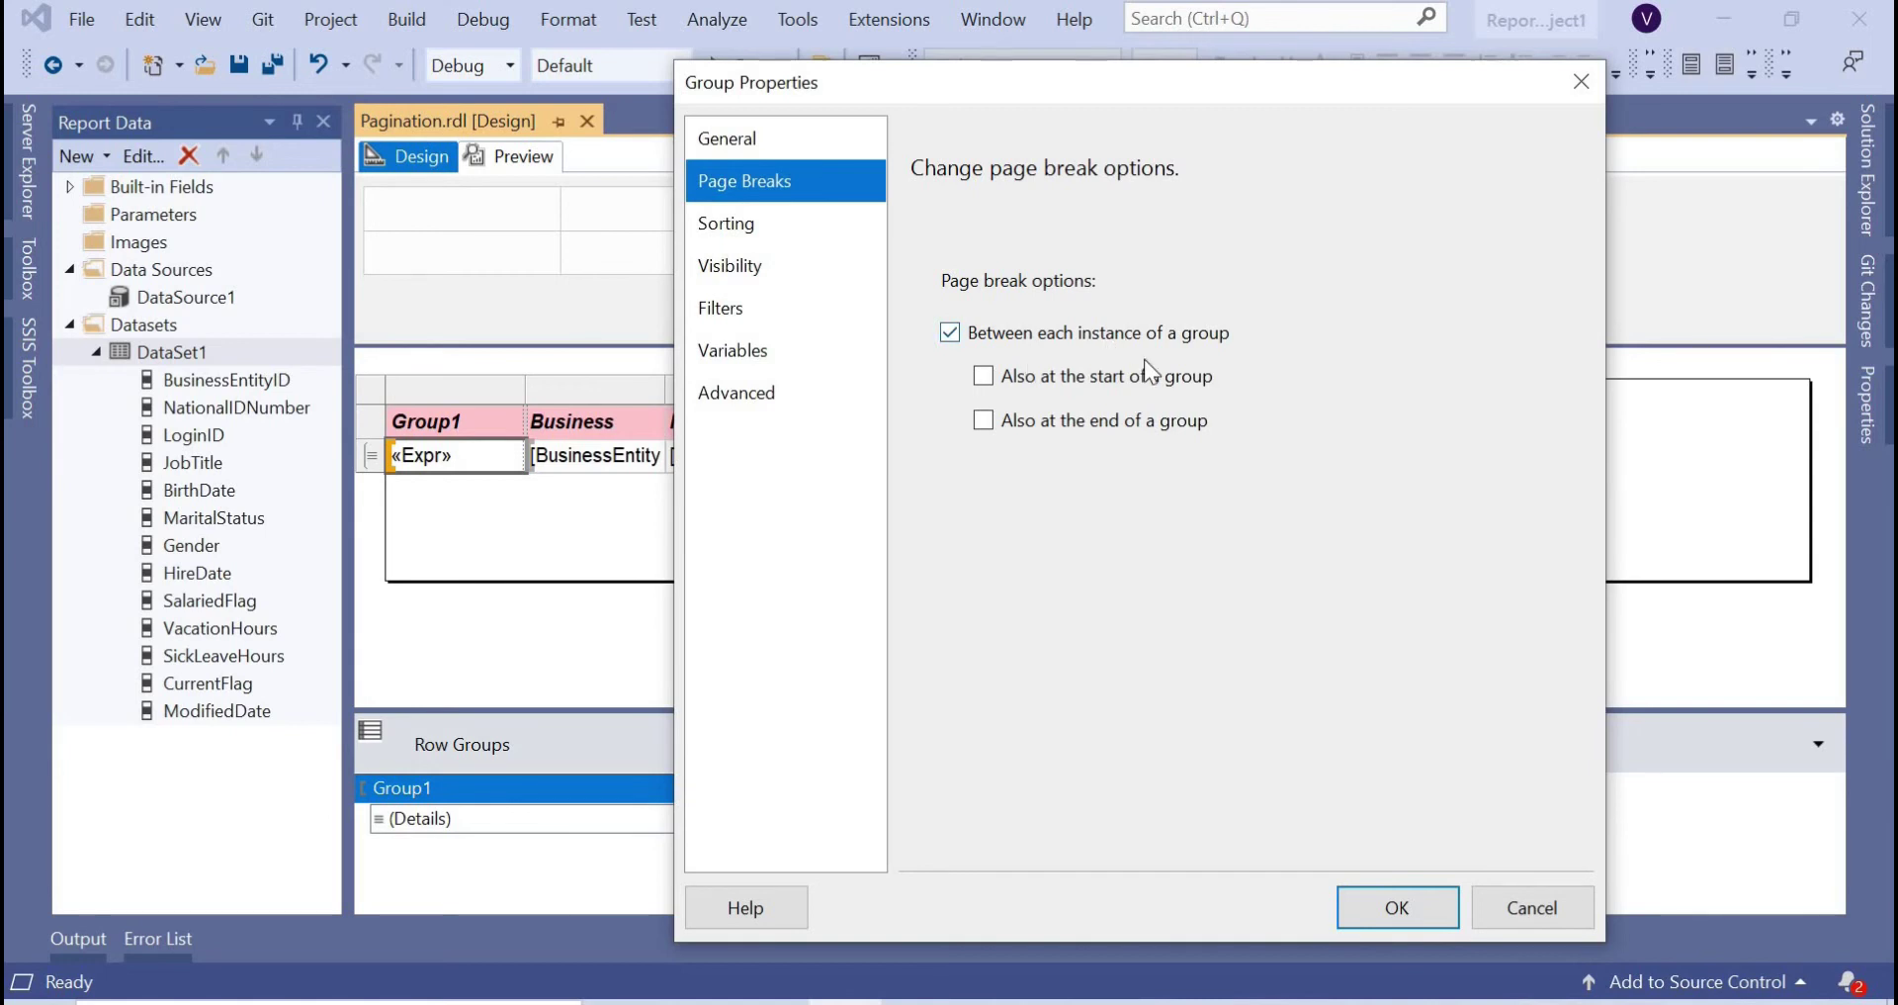
pyautogui.click(1394, 910)
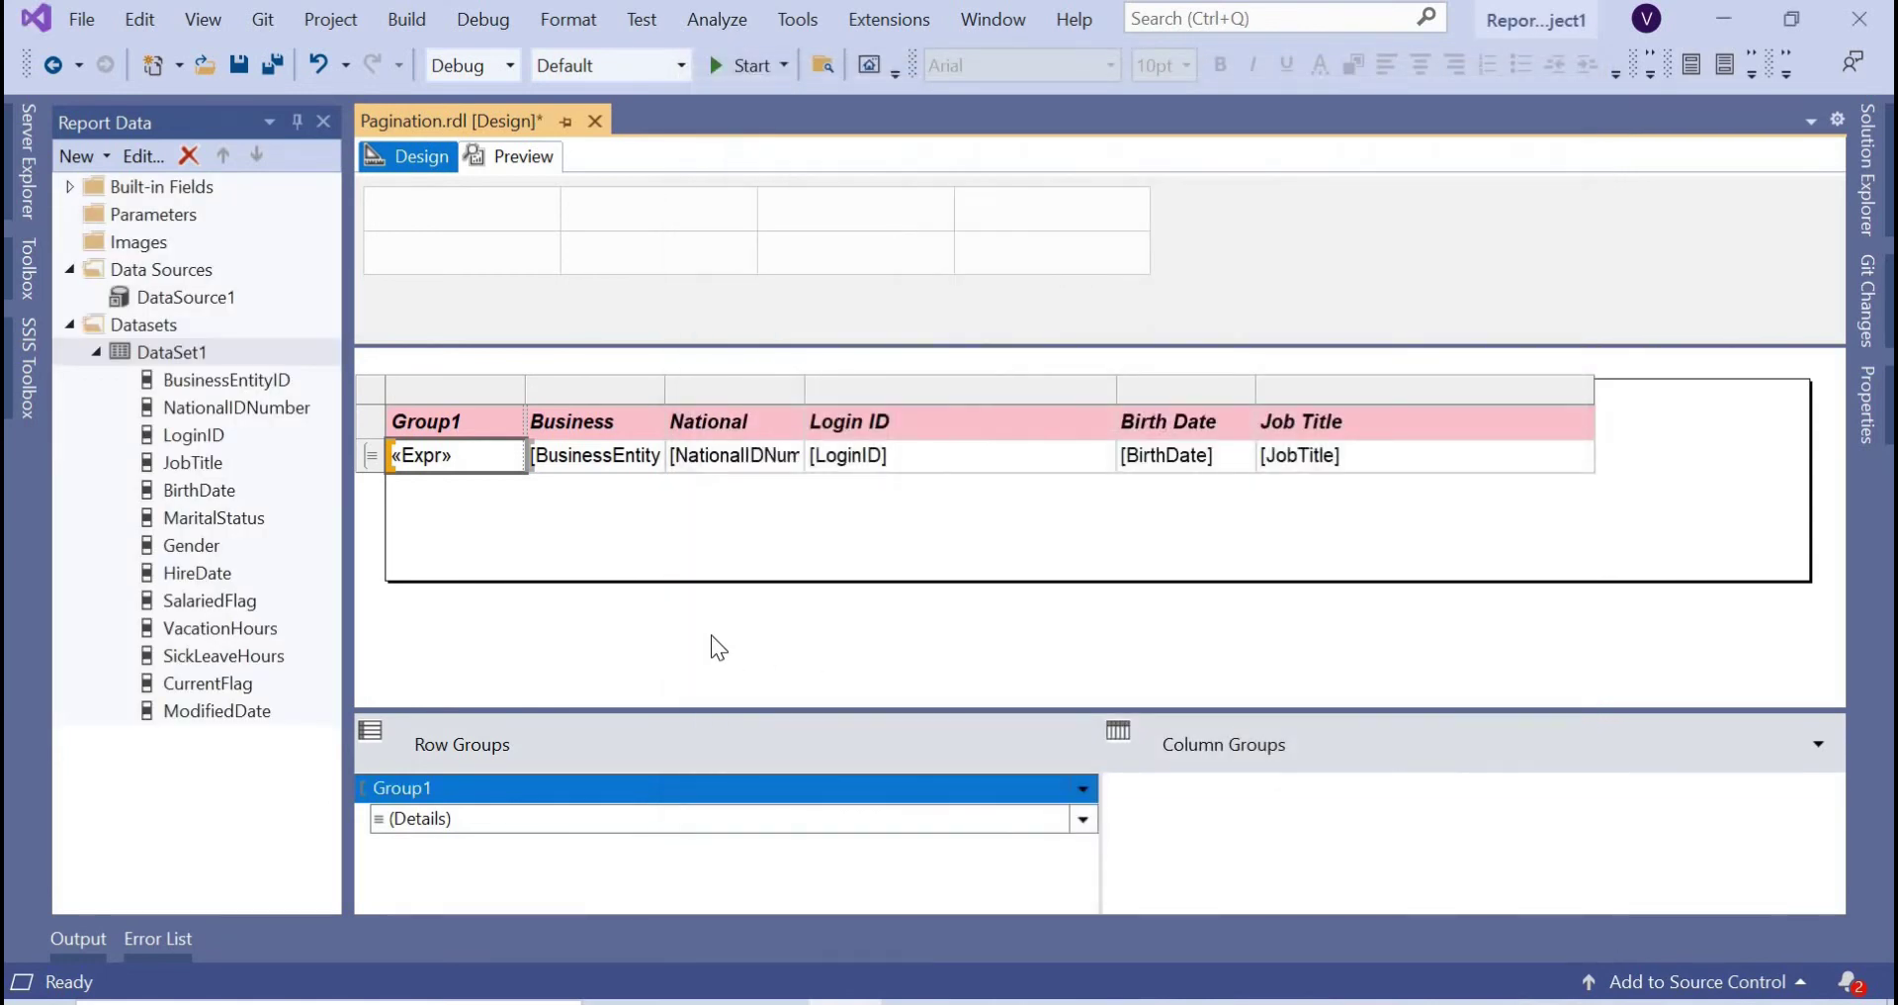
# Preview the report and examine how the groups split across the first, second and last pages.
pyautogui.click(527, 158)
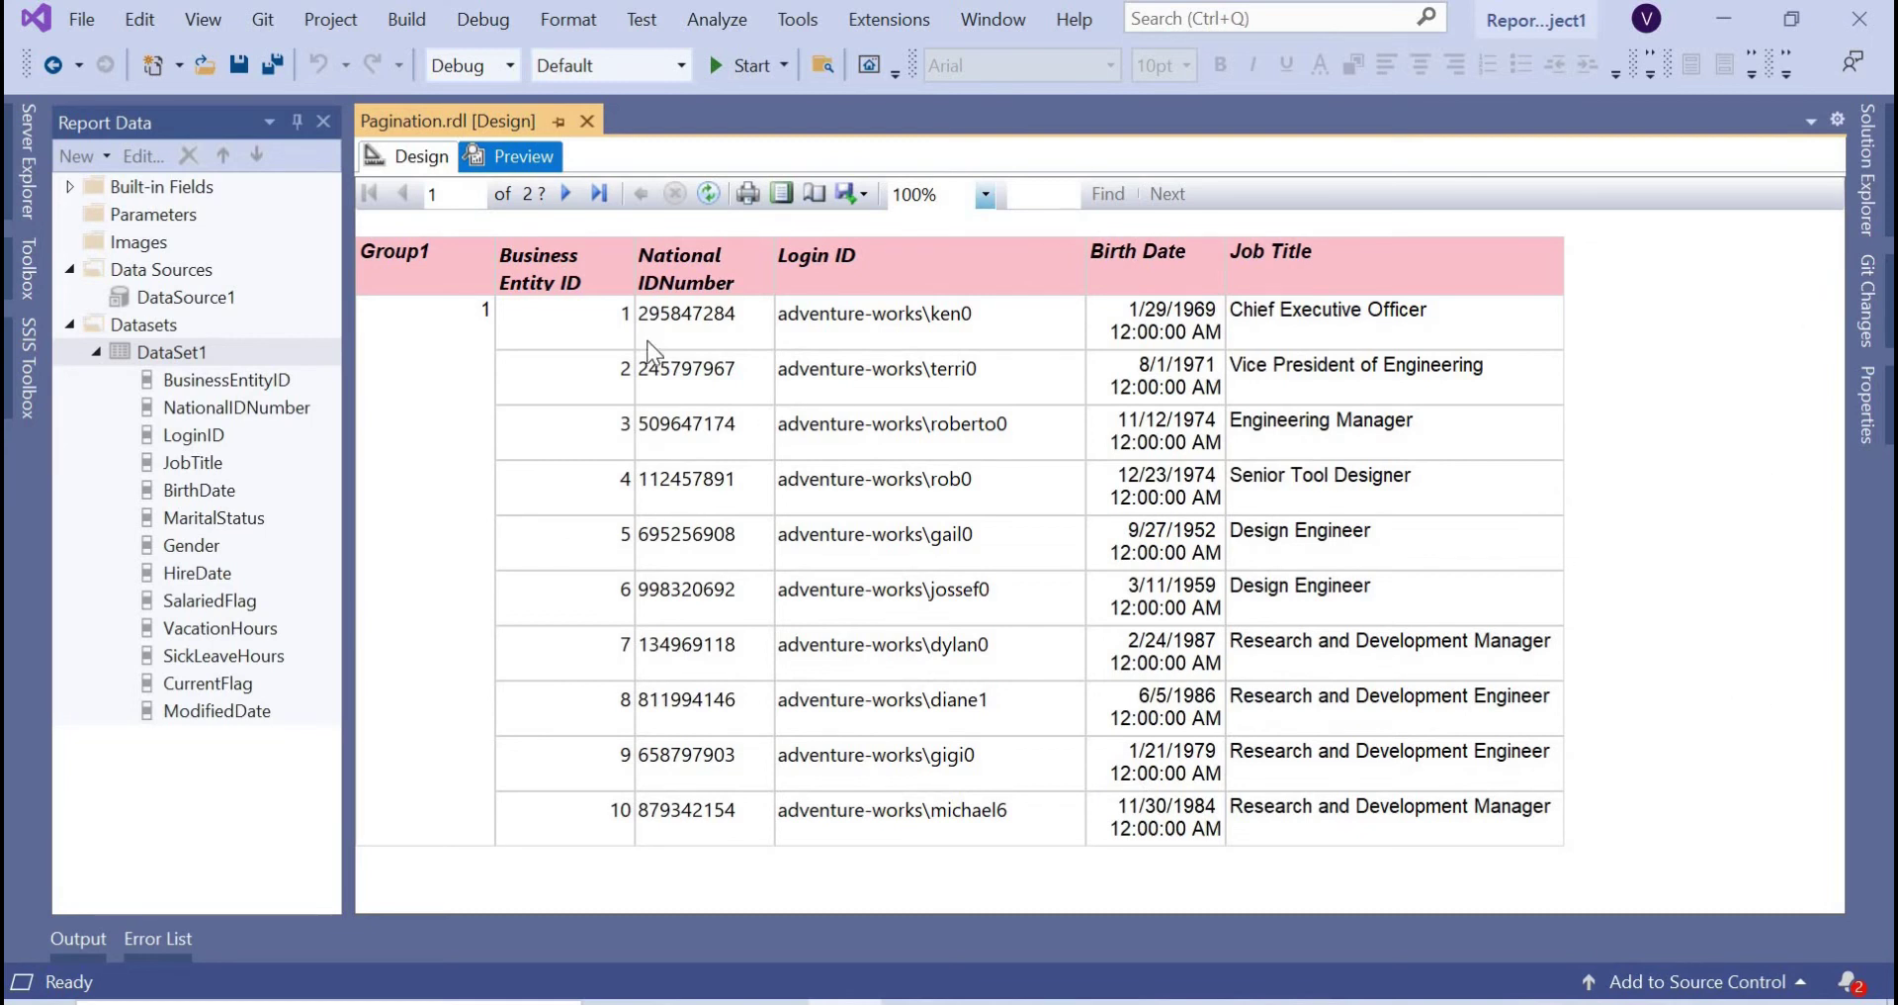
pyautogui.click(563, 199)
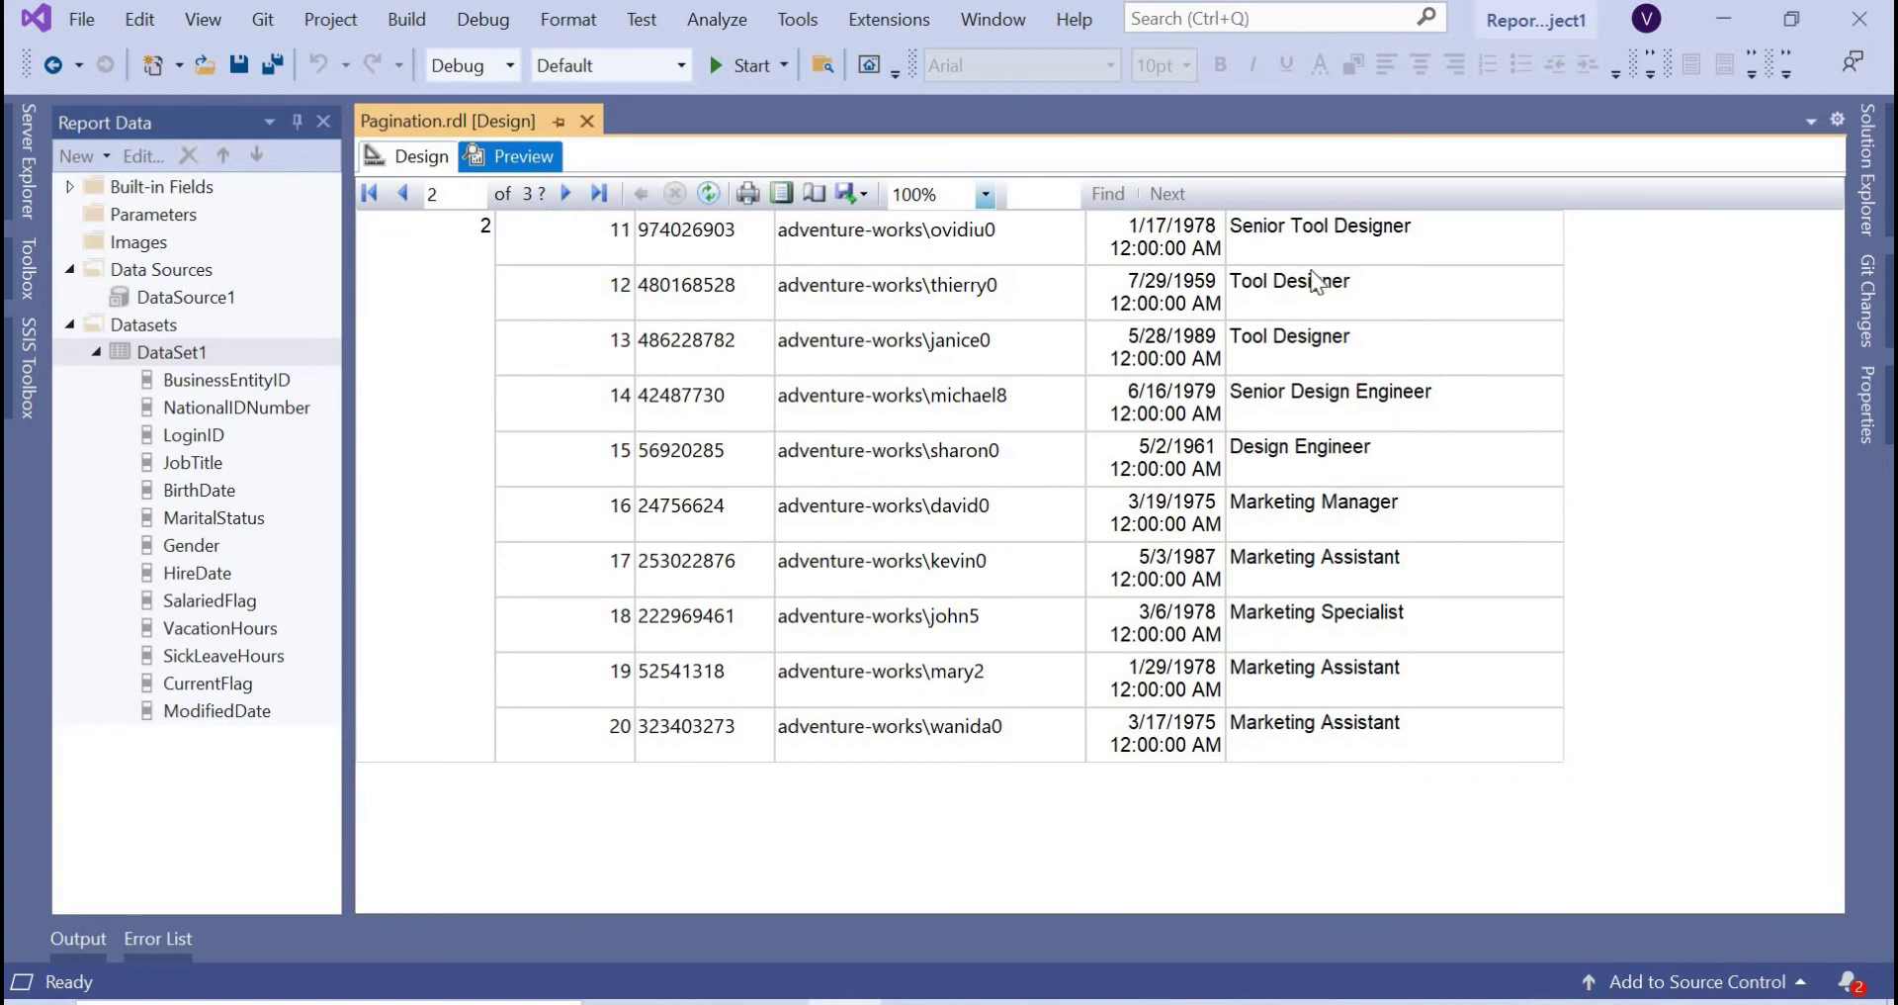
pyautogui.click(566, 195)
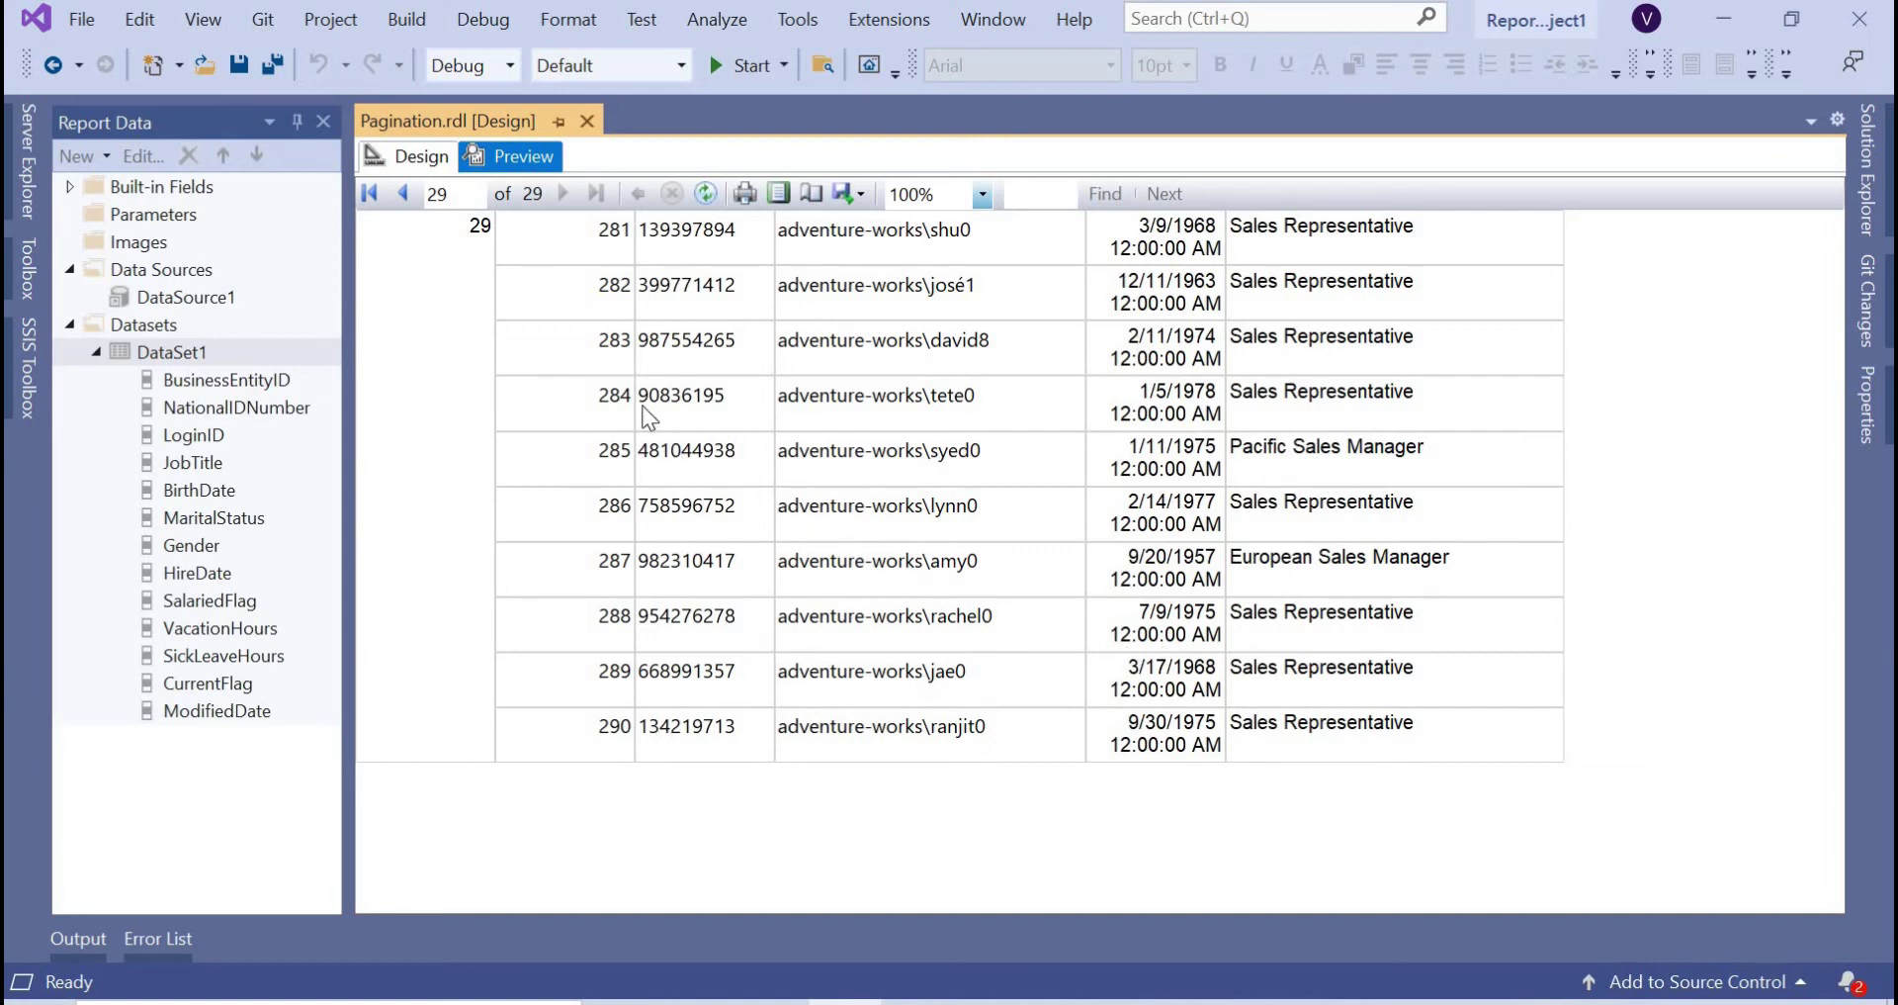
pyautogui.click(370, 194)
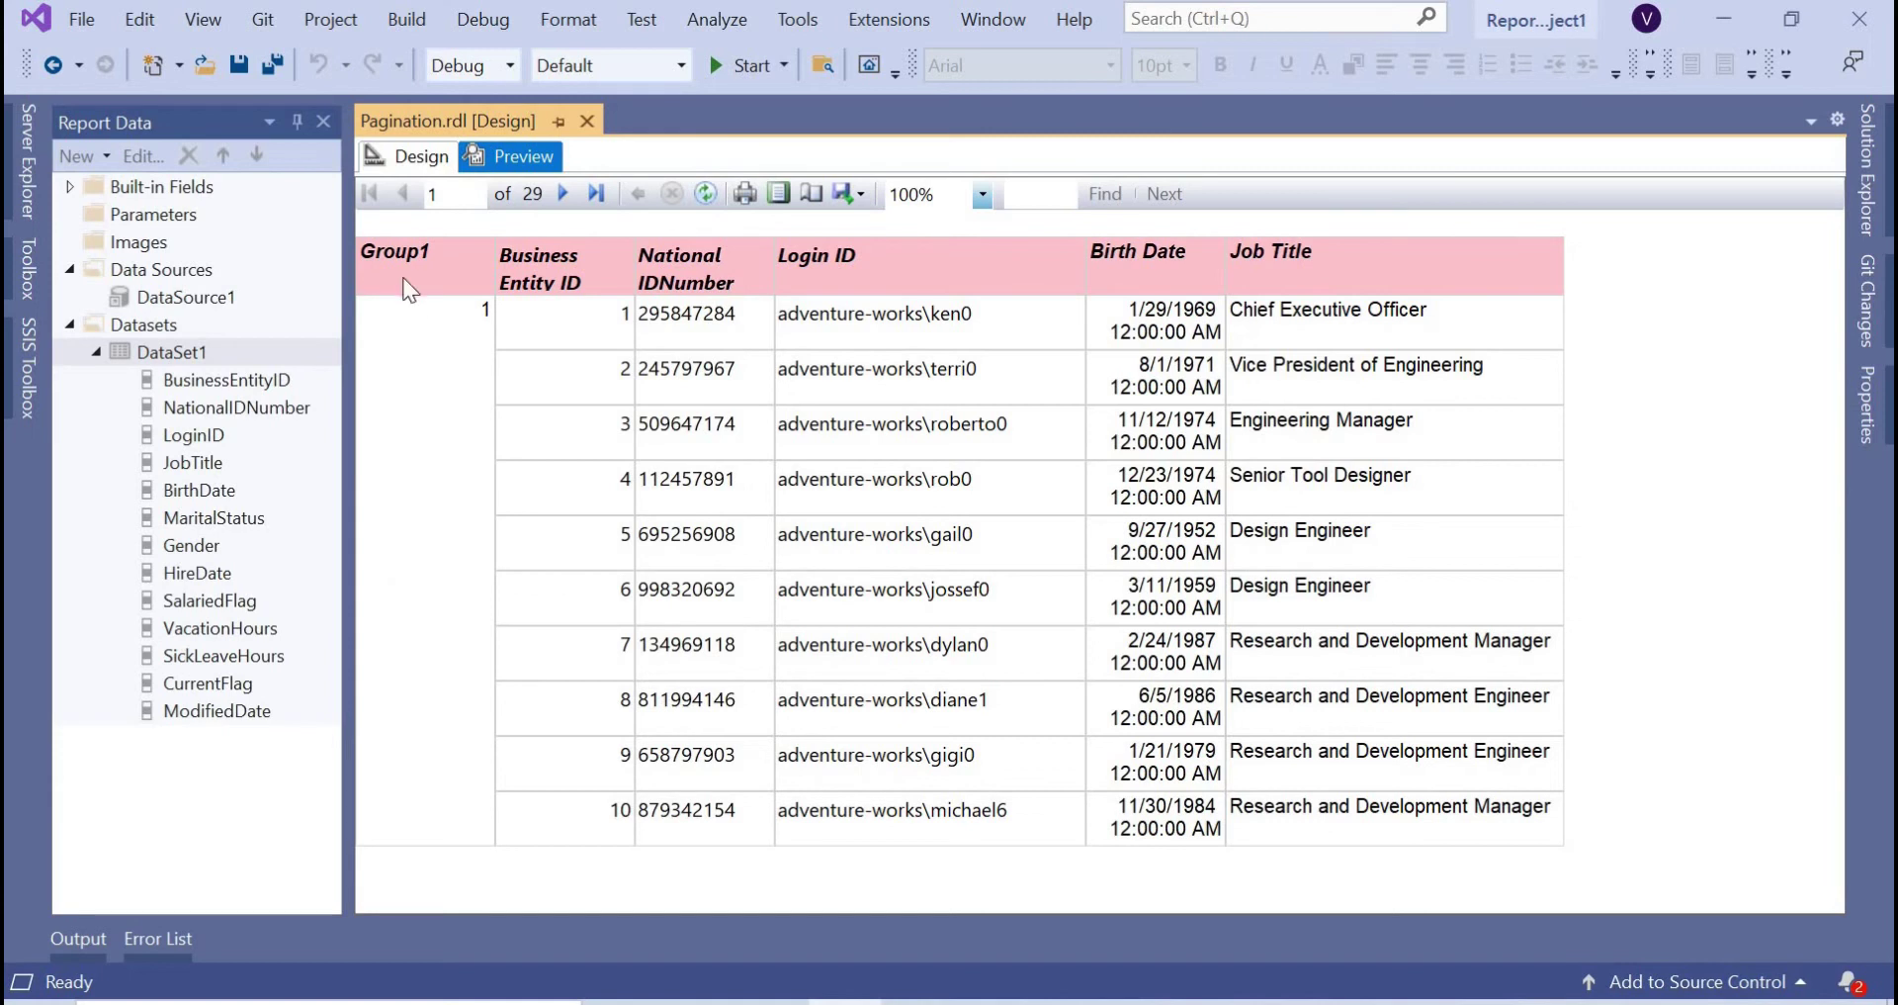
pyautogui.click(563, 194)
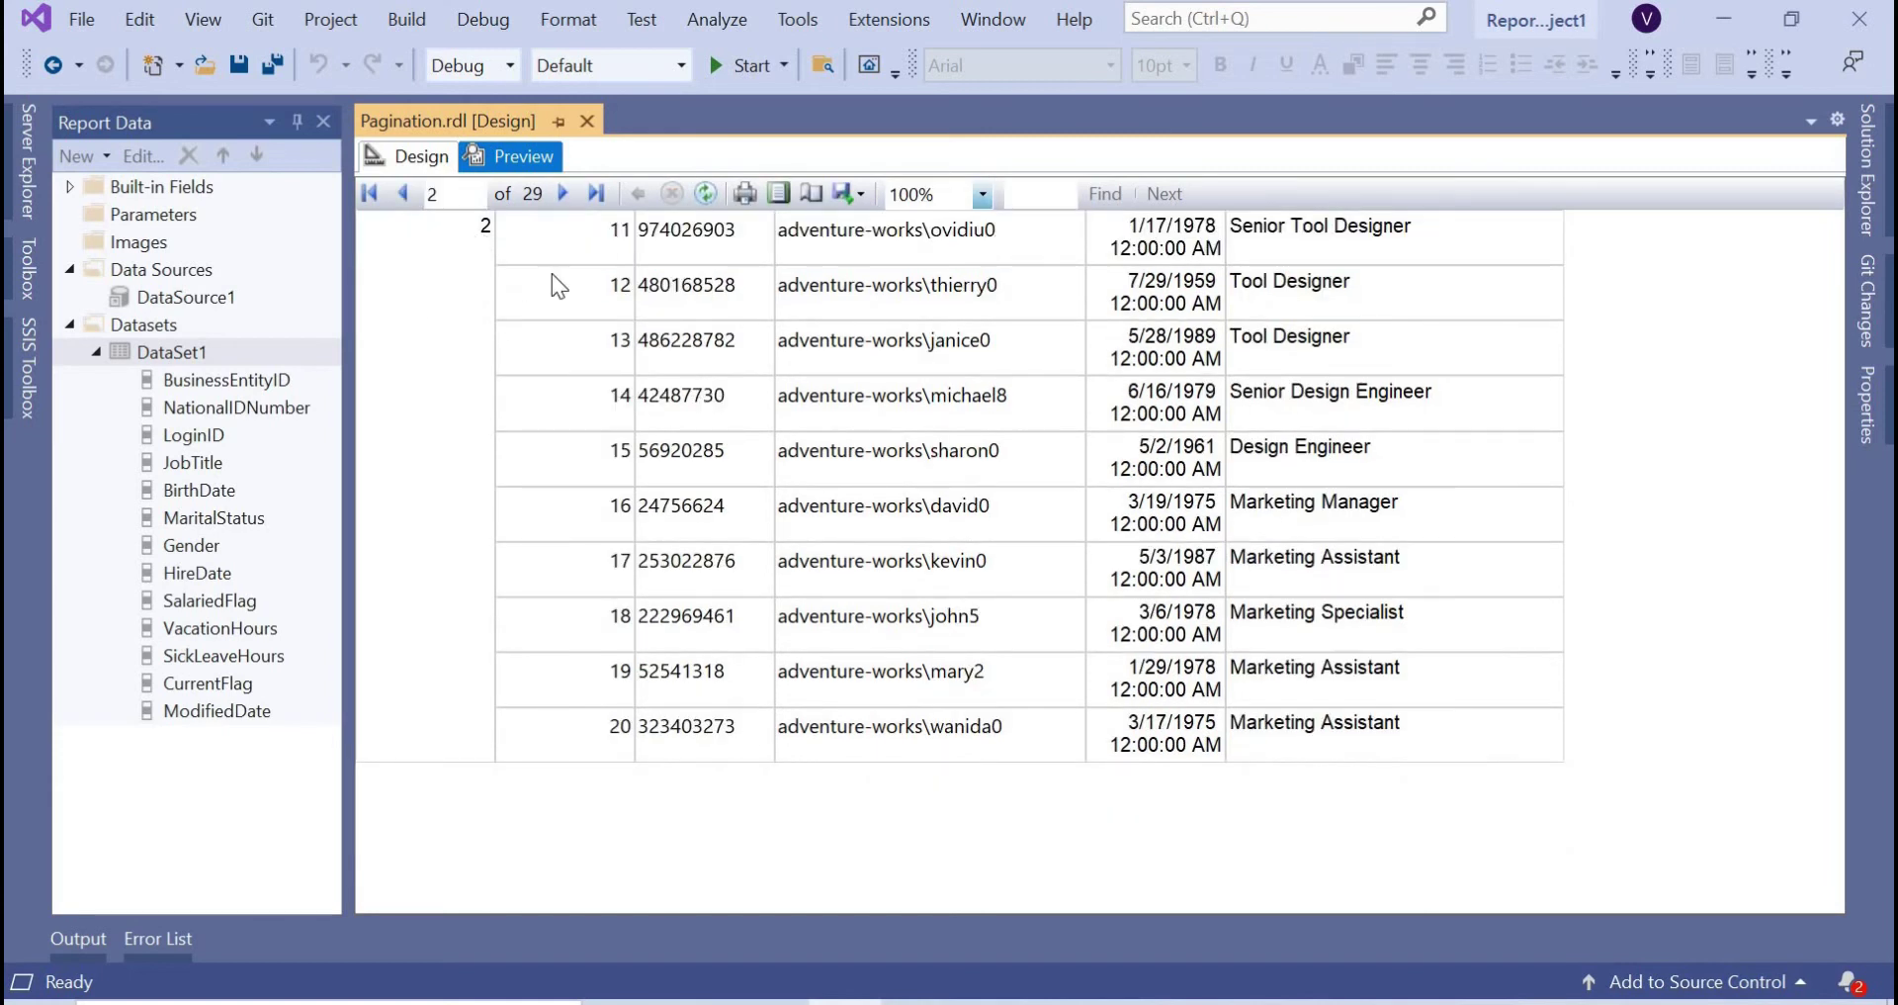
pyautogui.click(406, 200)
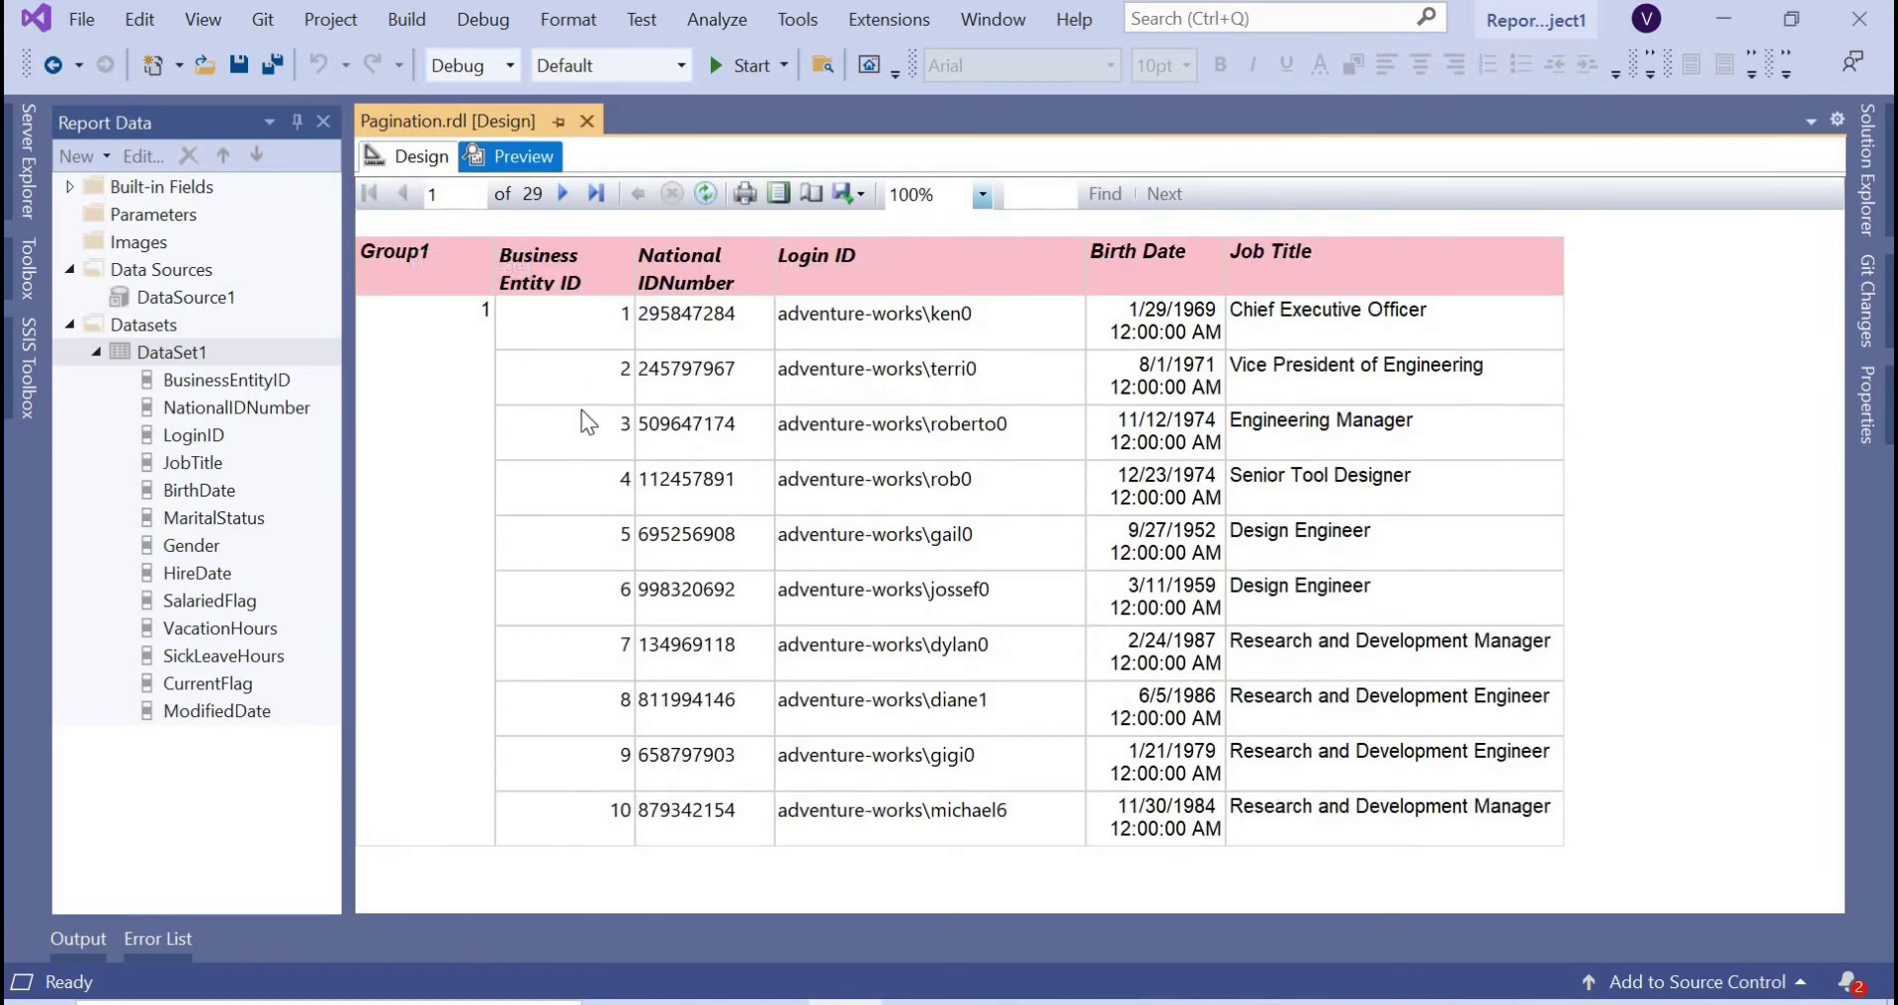
# Delete the Group1 column from the table using the columns-only option, keeping its associated row group.
pyautogui.click(423, 160)
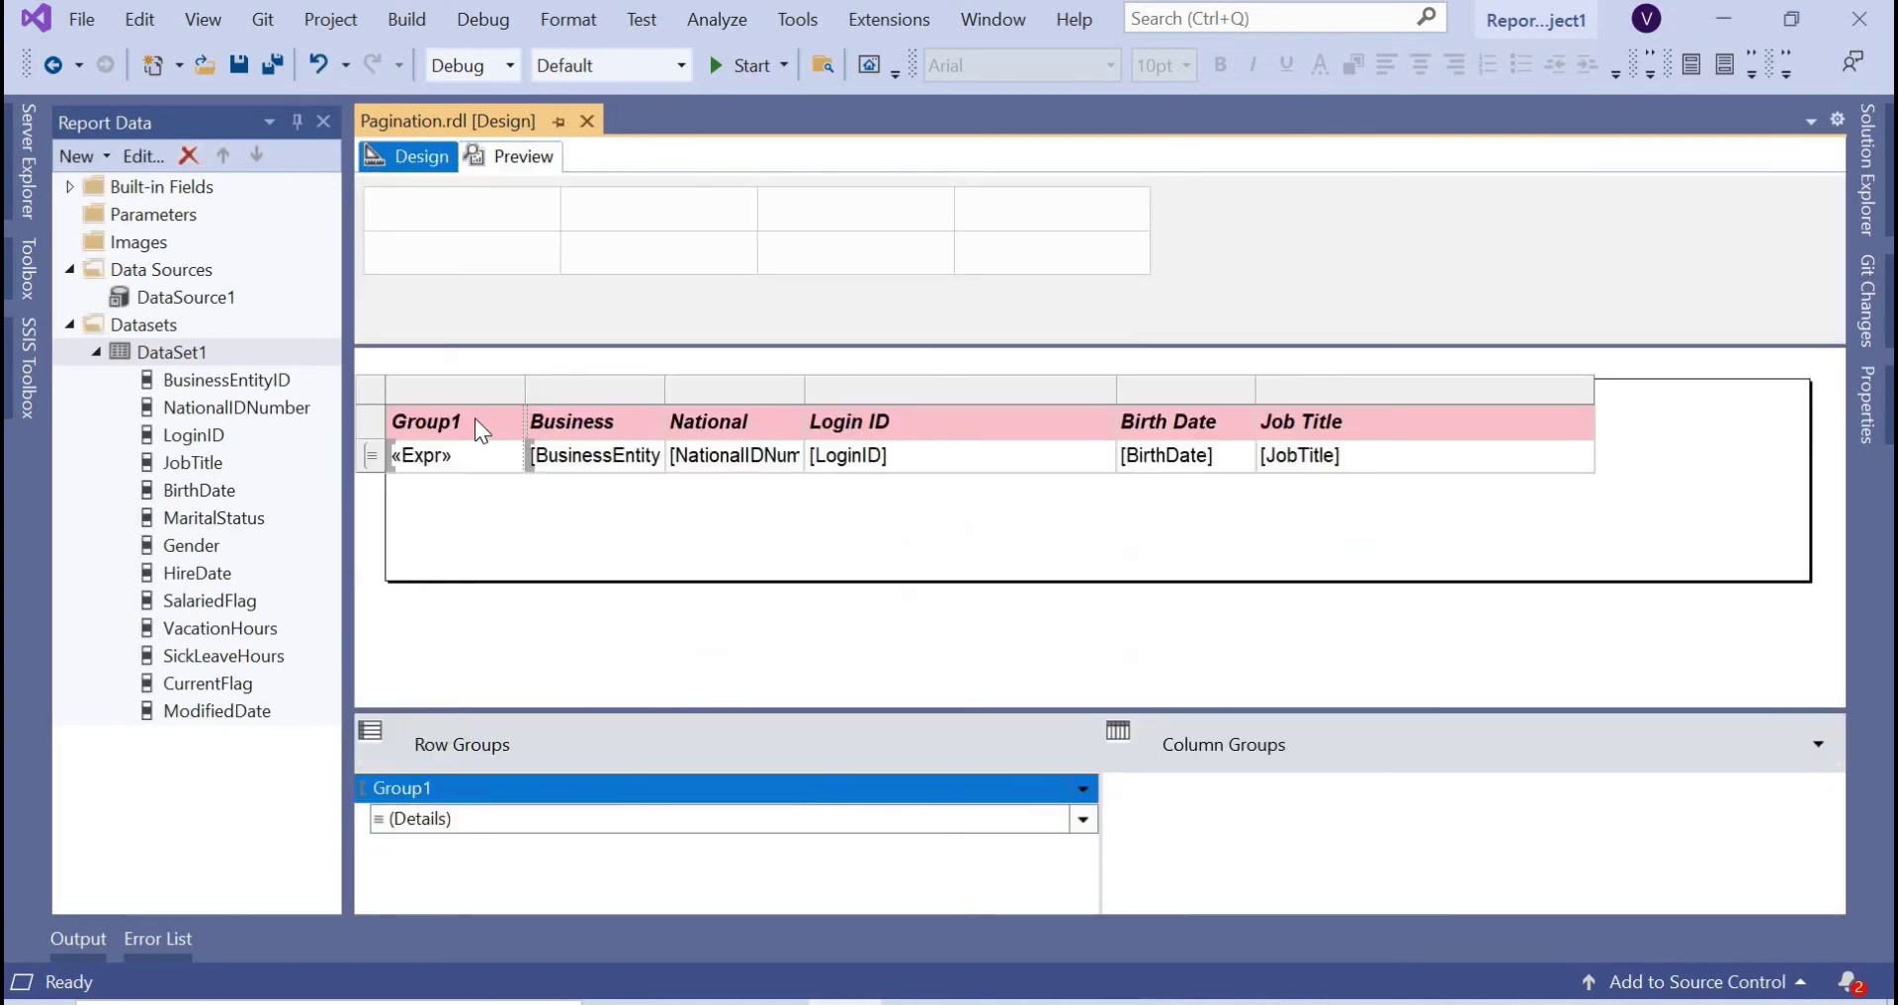
pyautogui.click(466, 387)
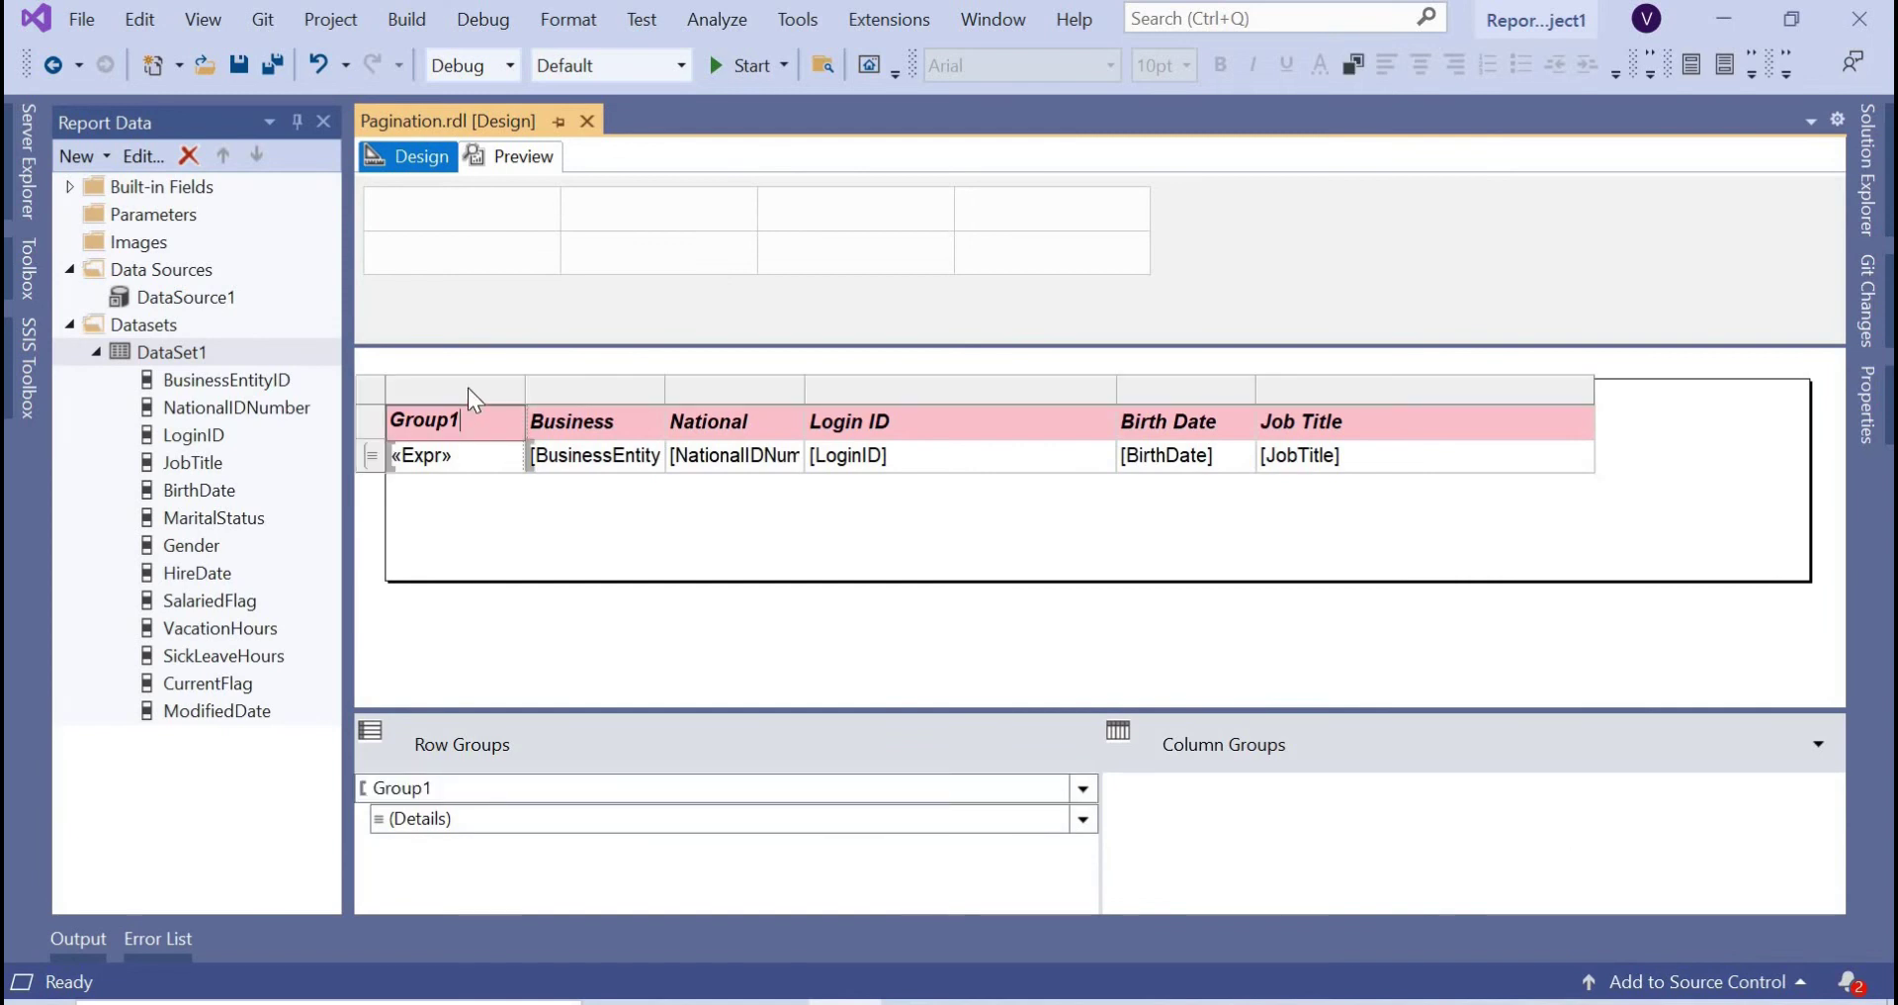
pyautogui.click(467, 388)
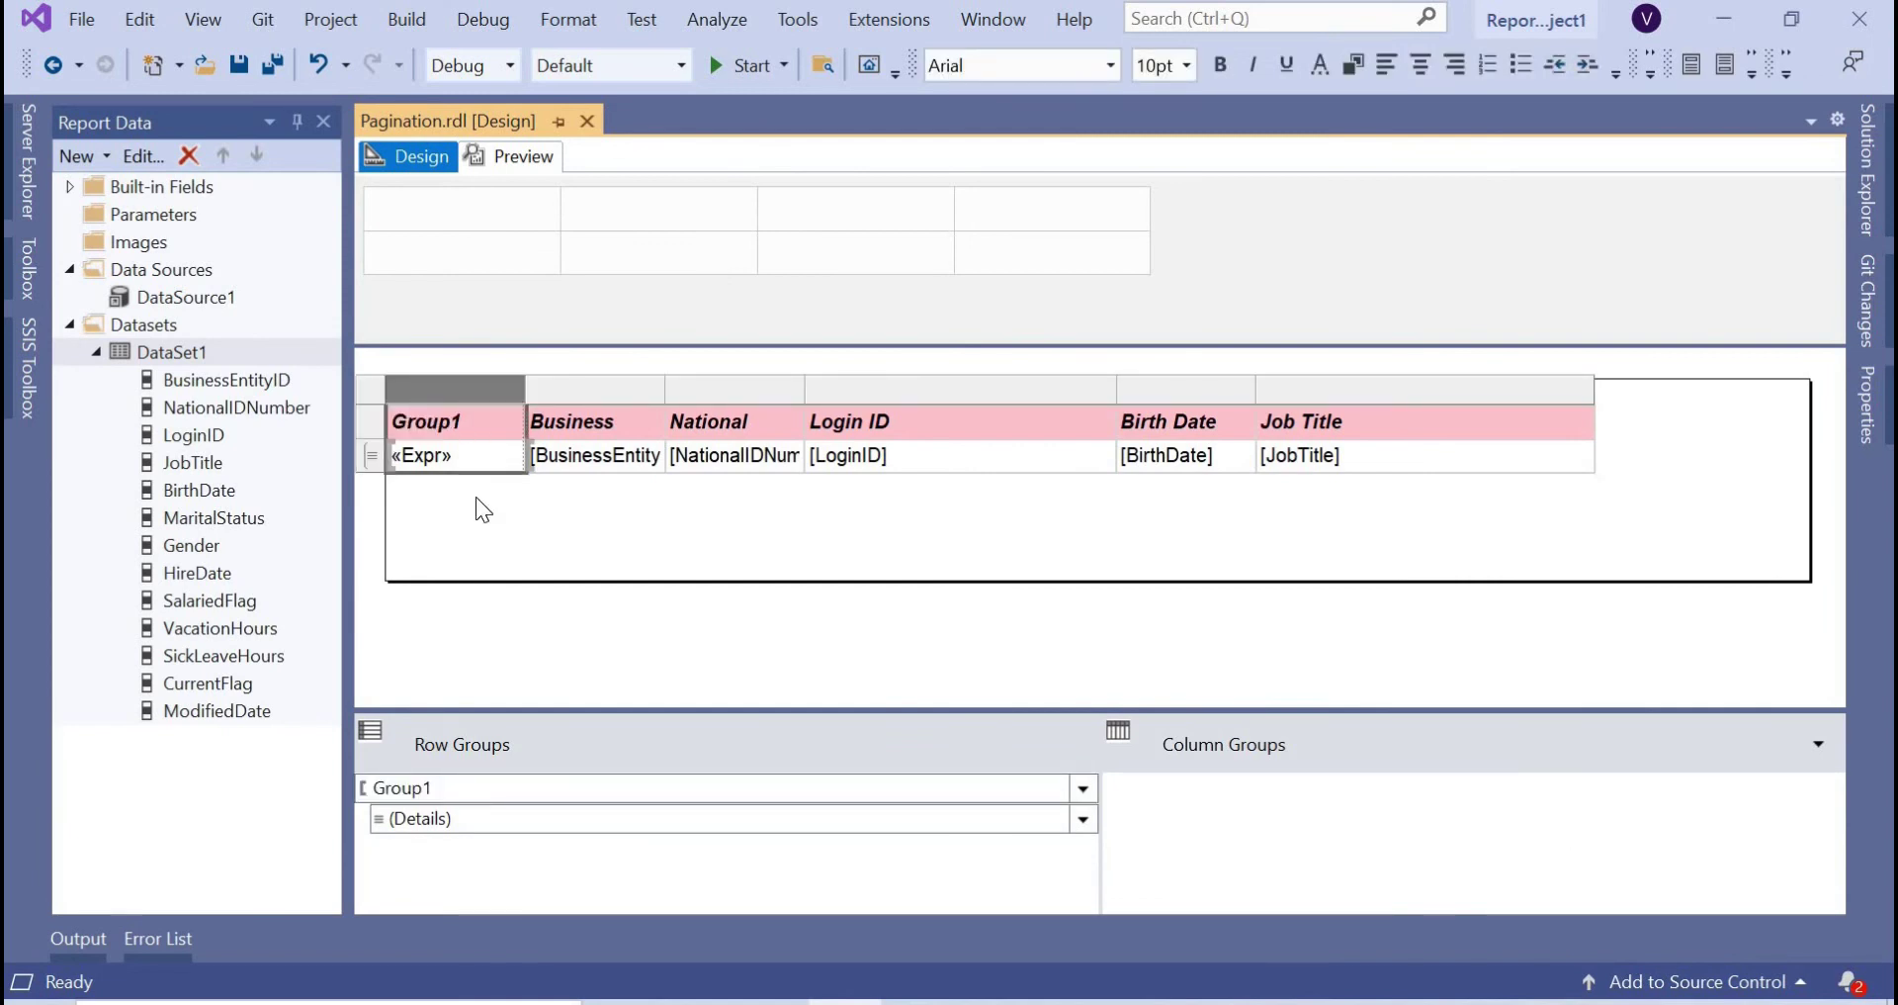
pyautogui.rightClick(455, 386)
pyautogui.click(529, 433)
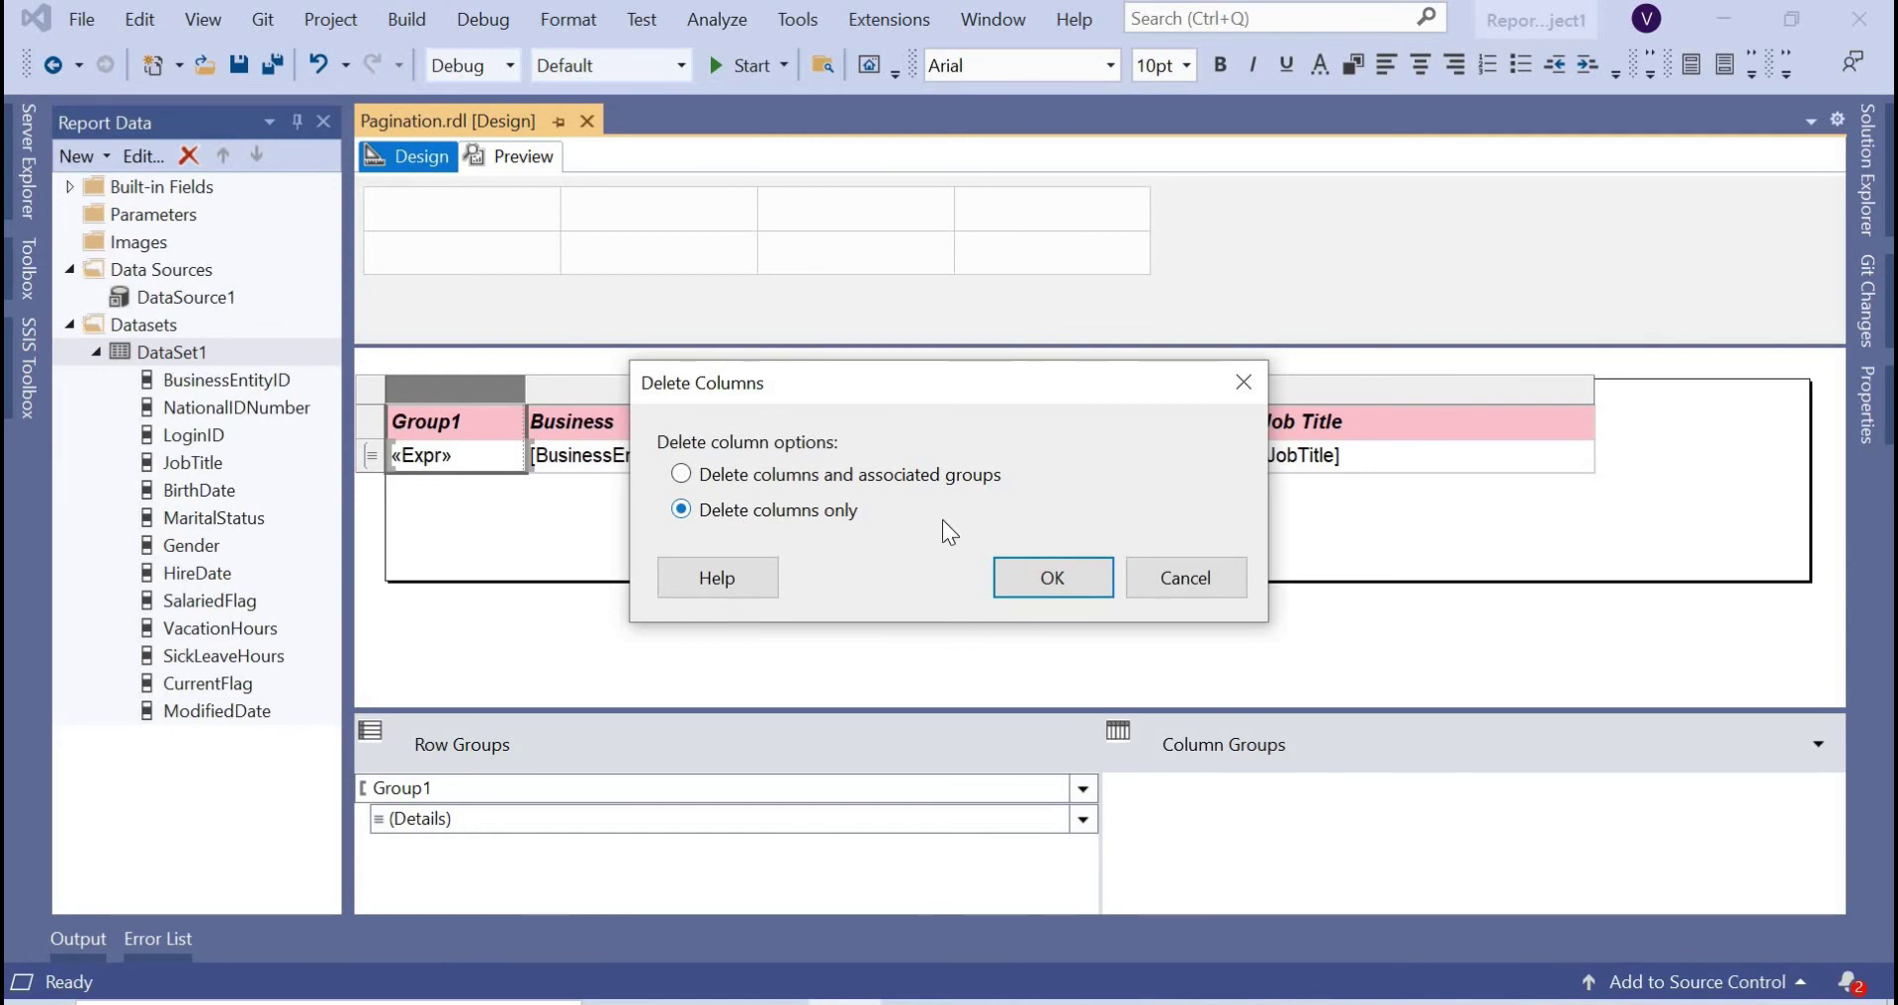
pyautogui.click(1034, 578)
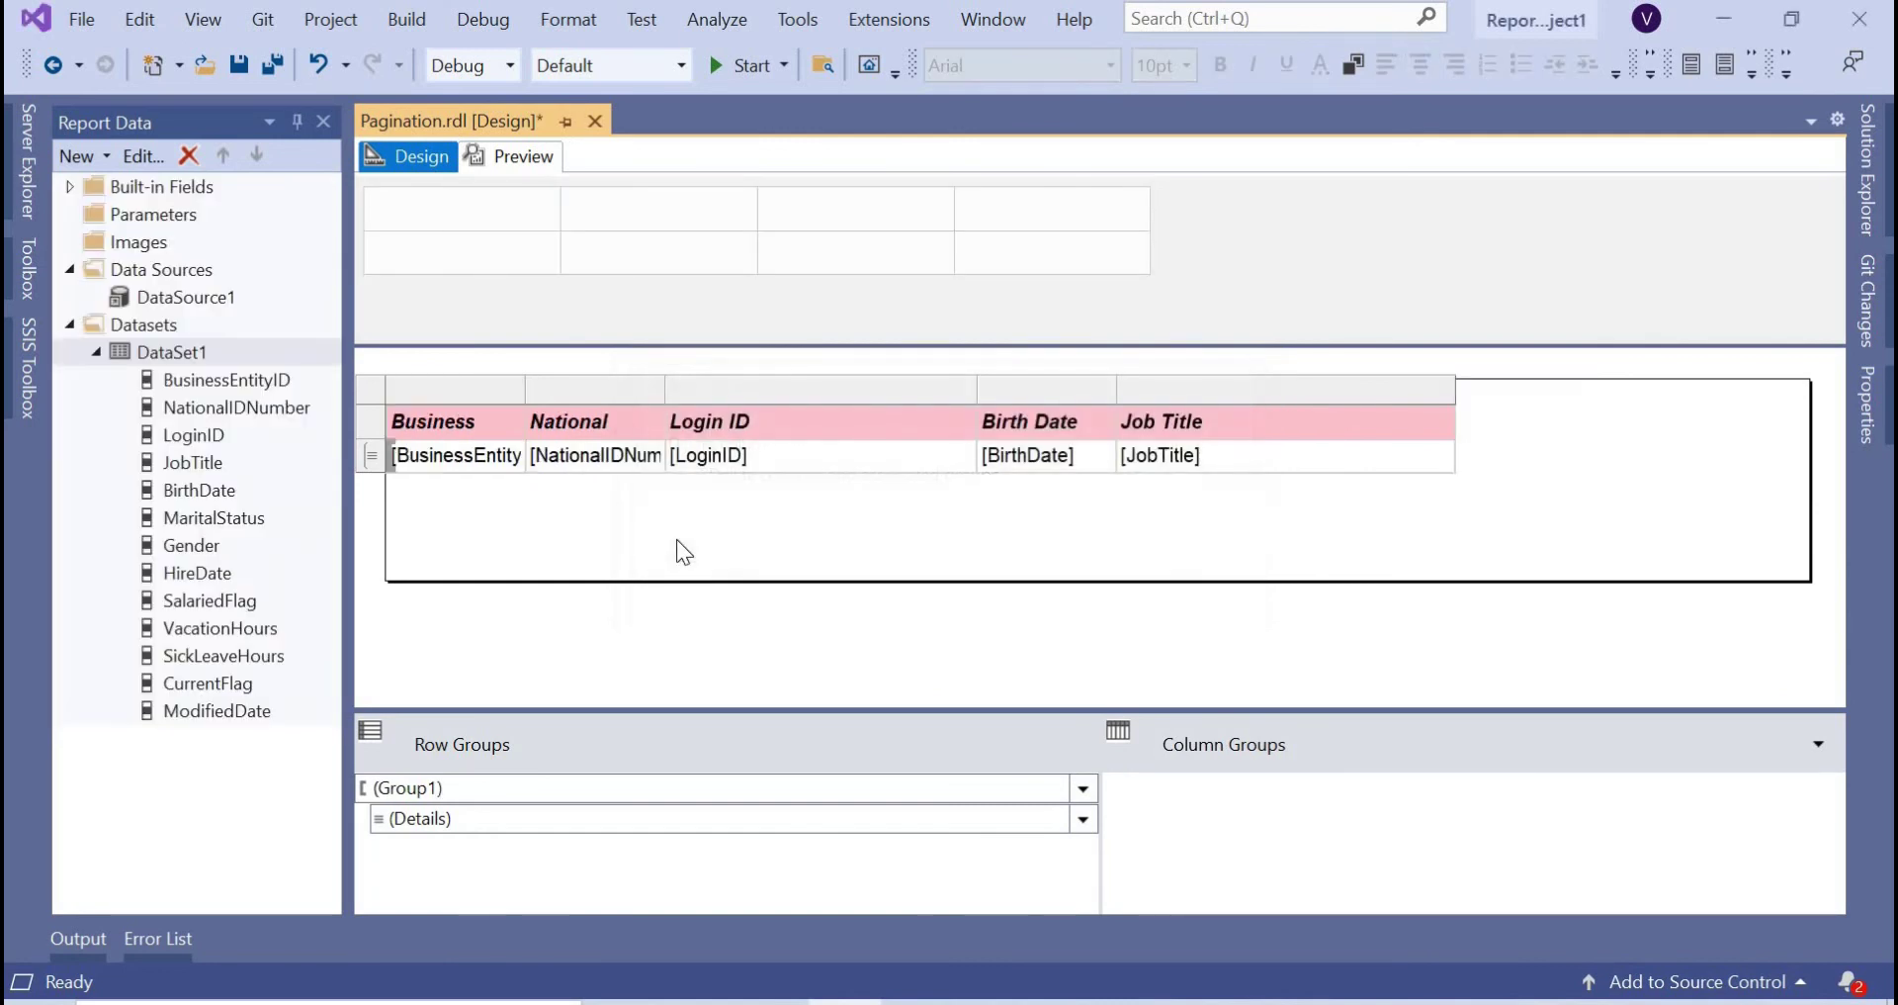
# Preview the report without the group column and page through to the last page, checking rows and headers, then return to the first page.
pyautogui.click(514, 158)
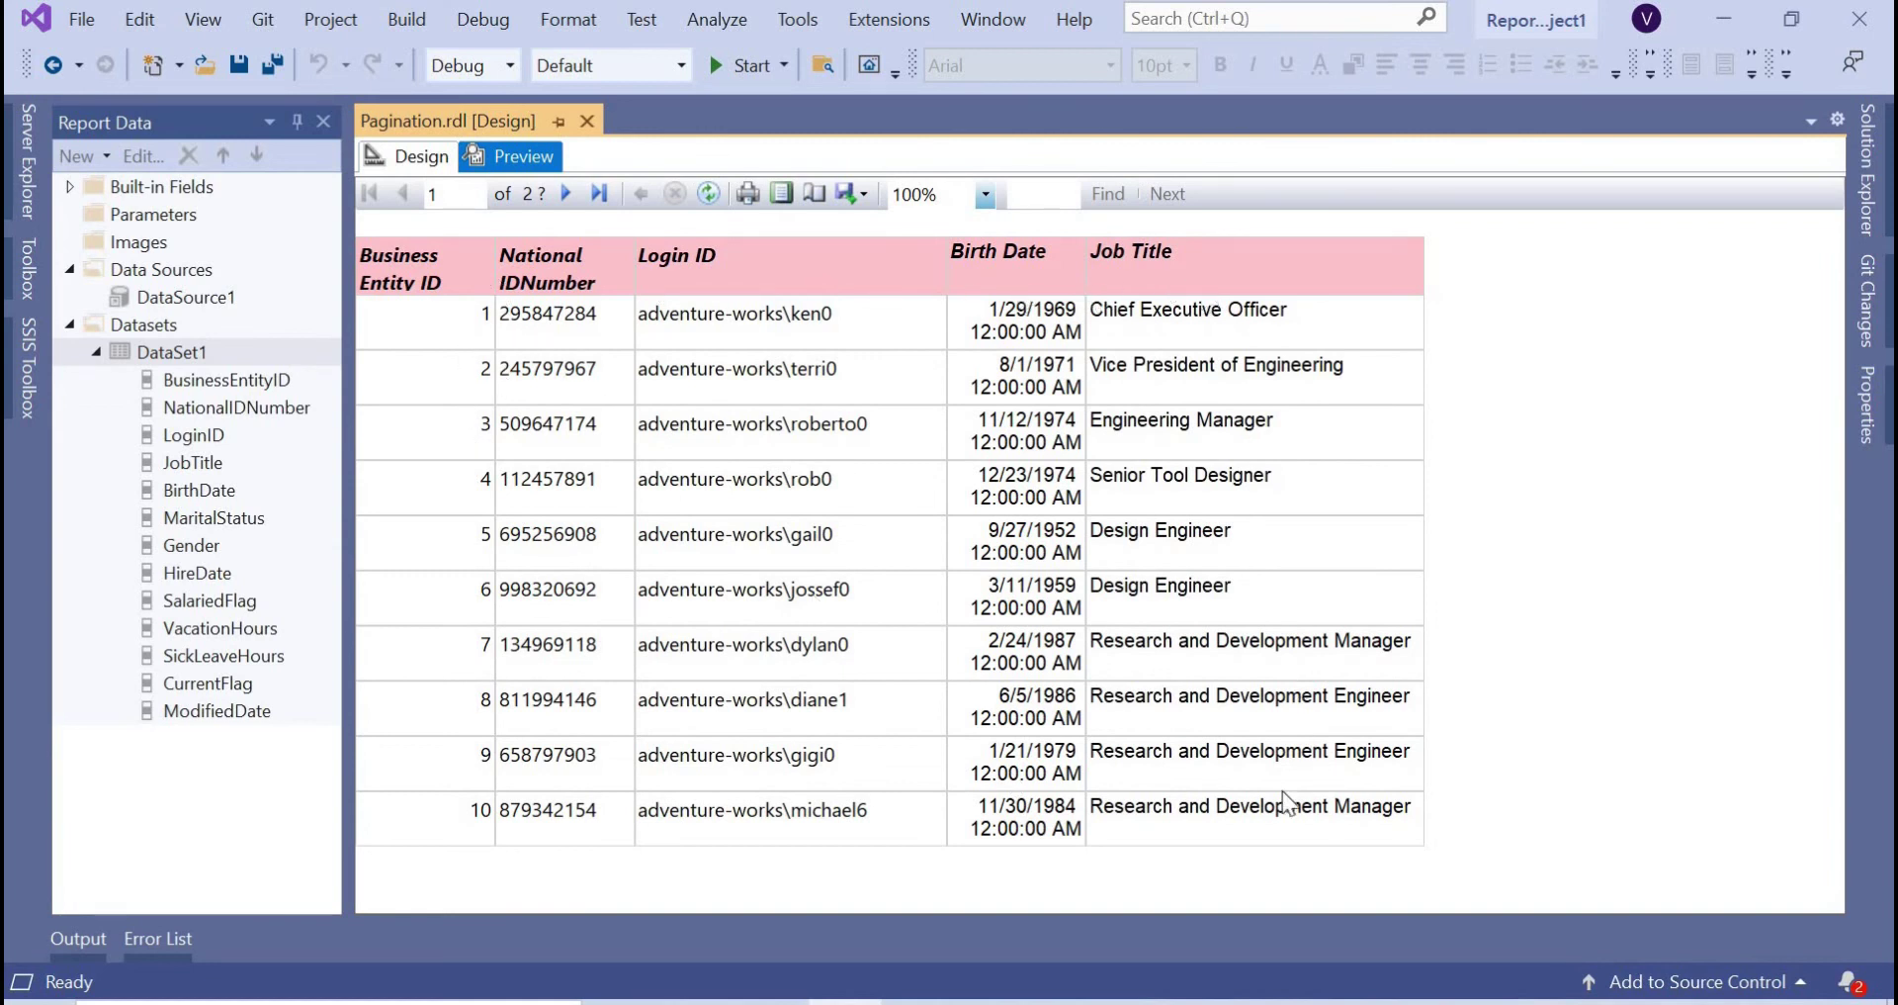
pyautogui.click(566, 193)
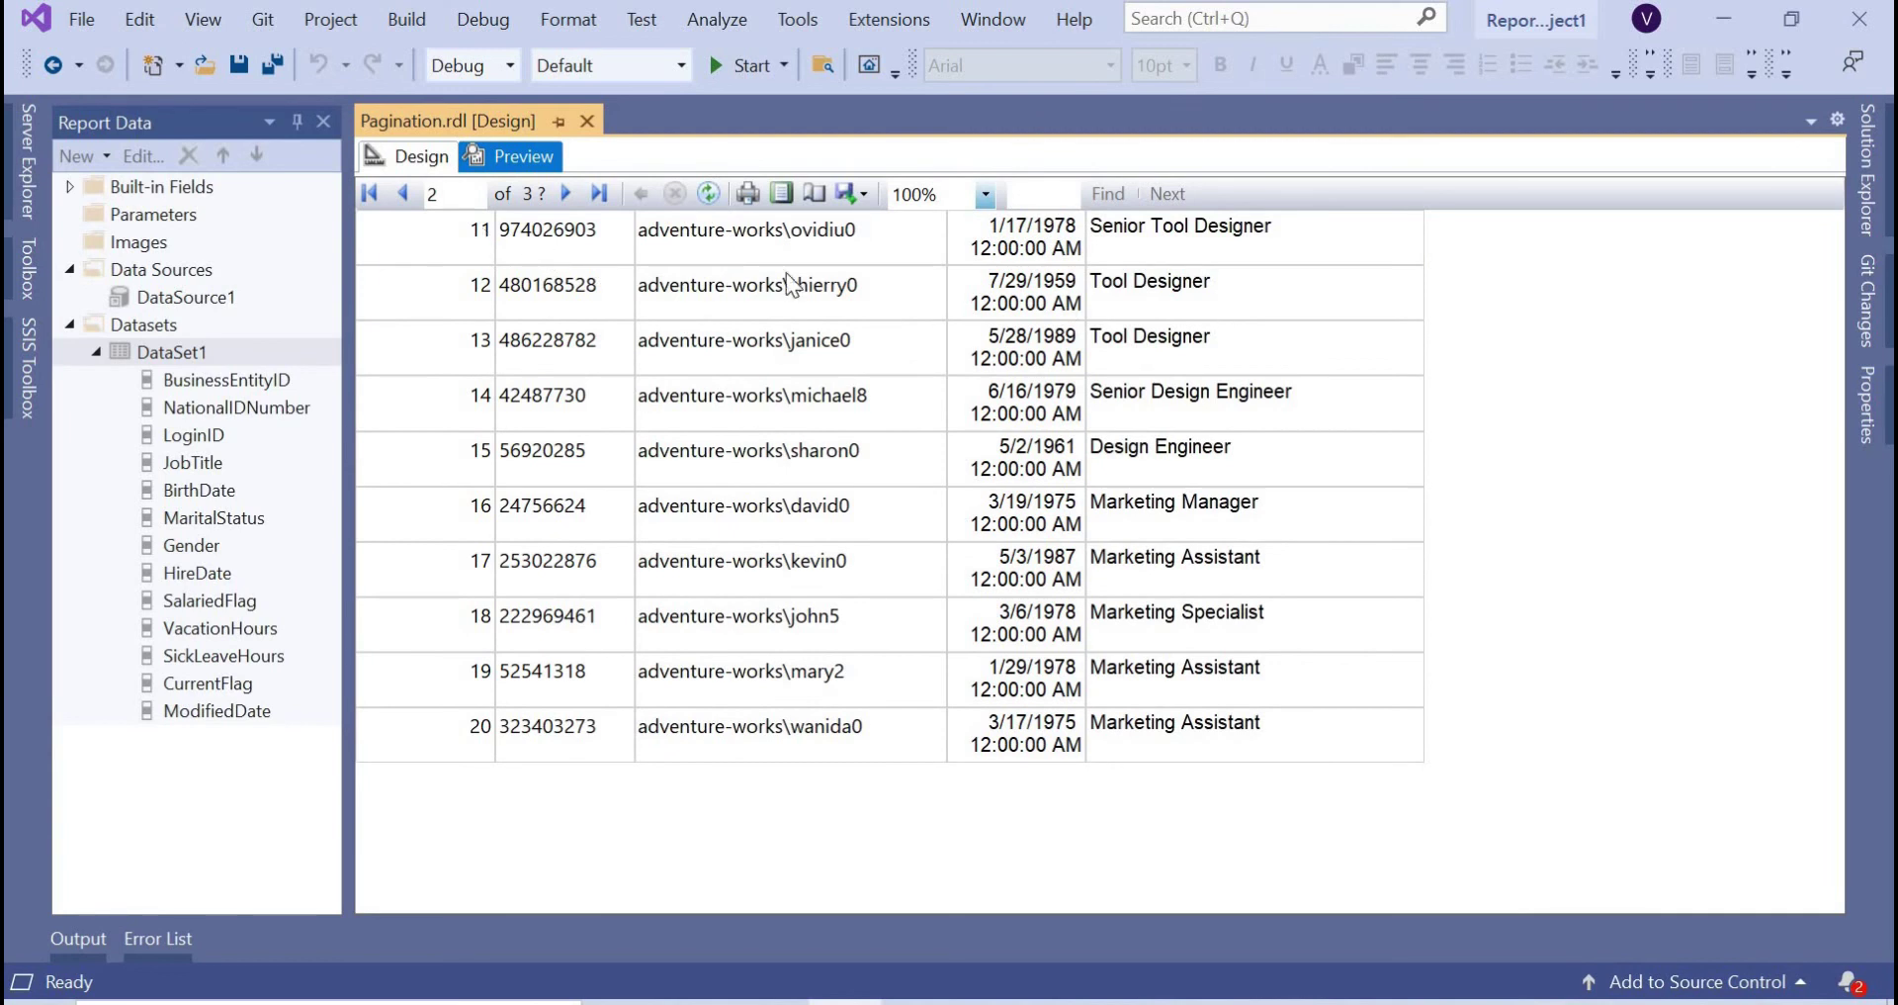
pyautogui.click(567, 195)
pyautogui.click(566, 195)
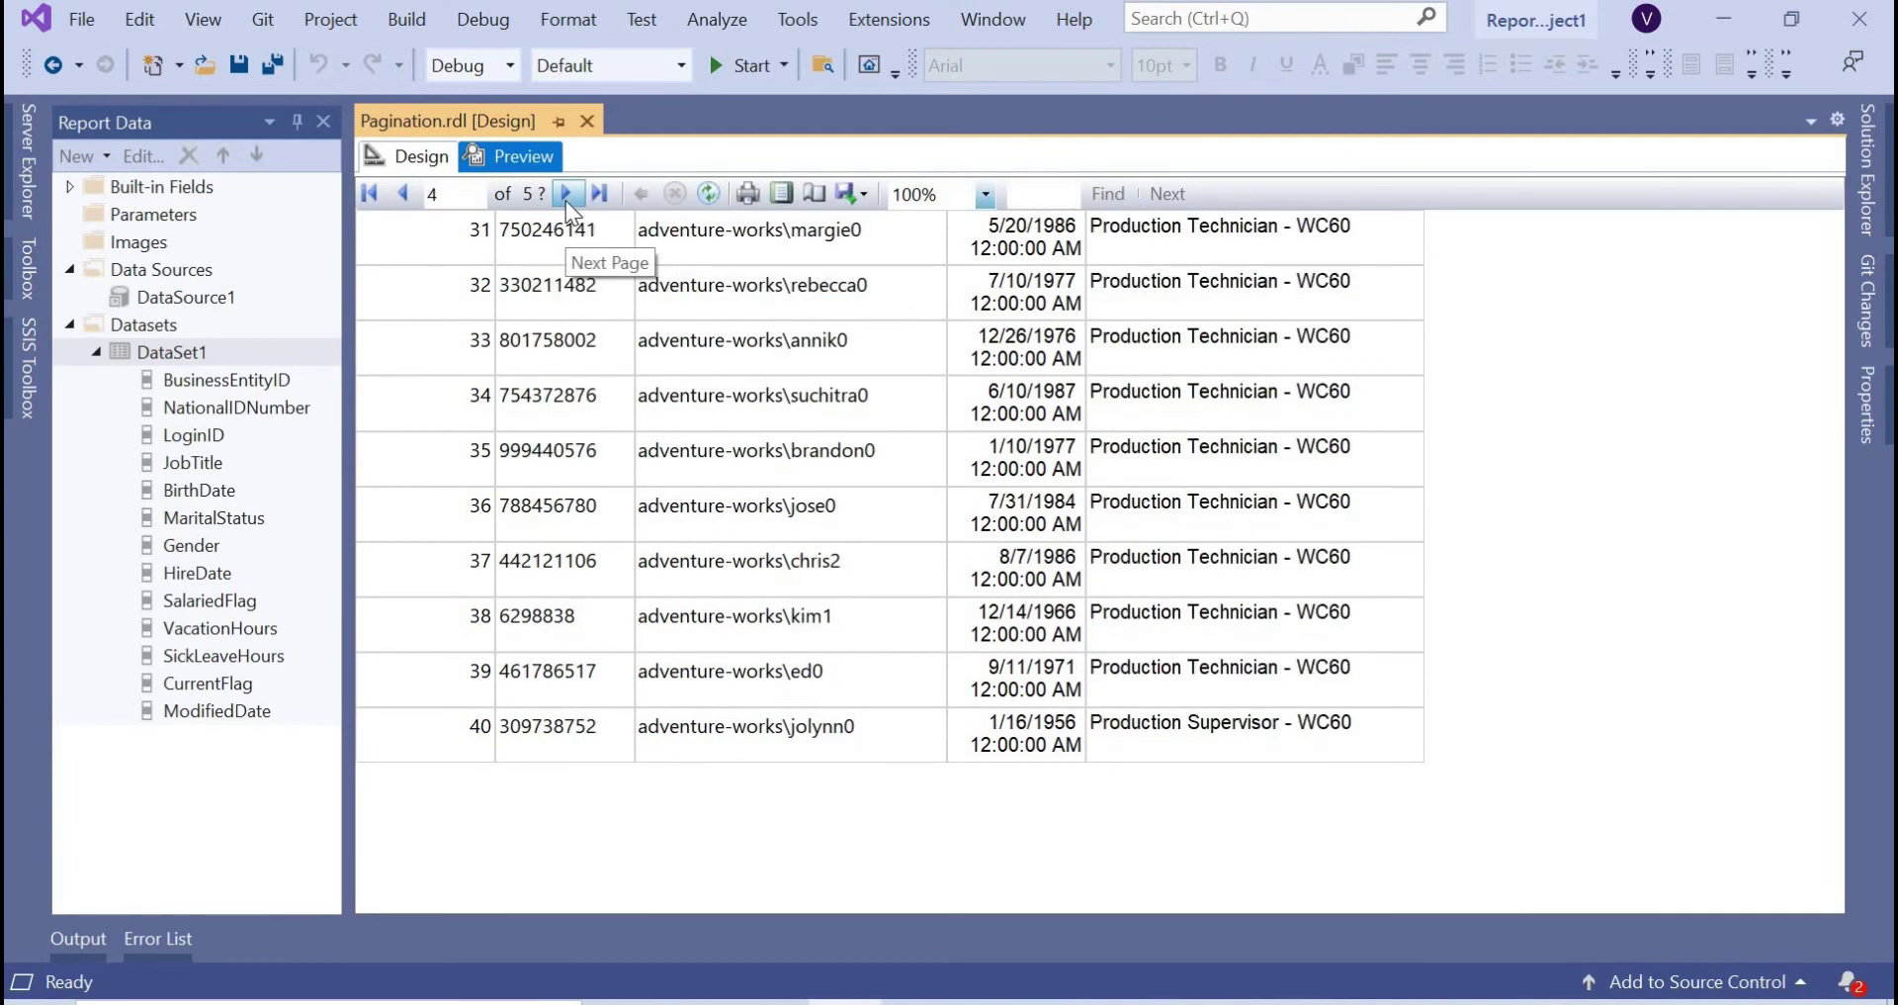
pyautogui.click(565, 195)
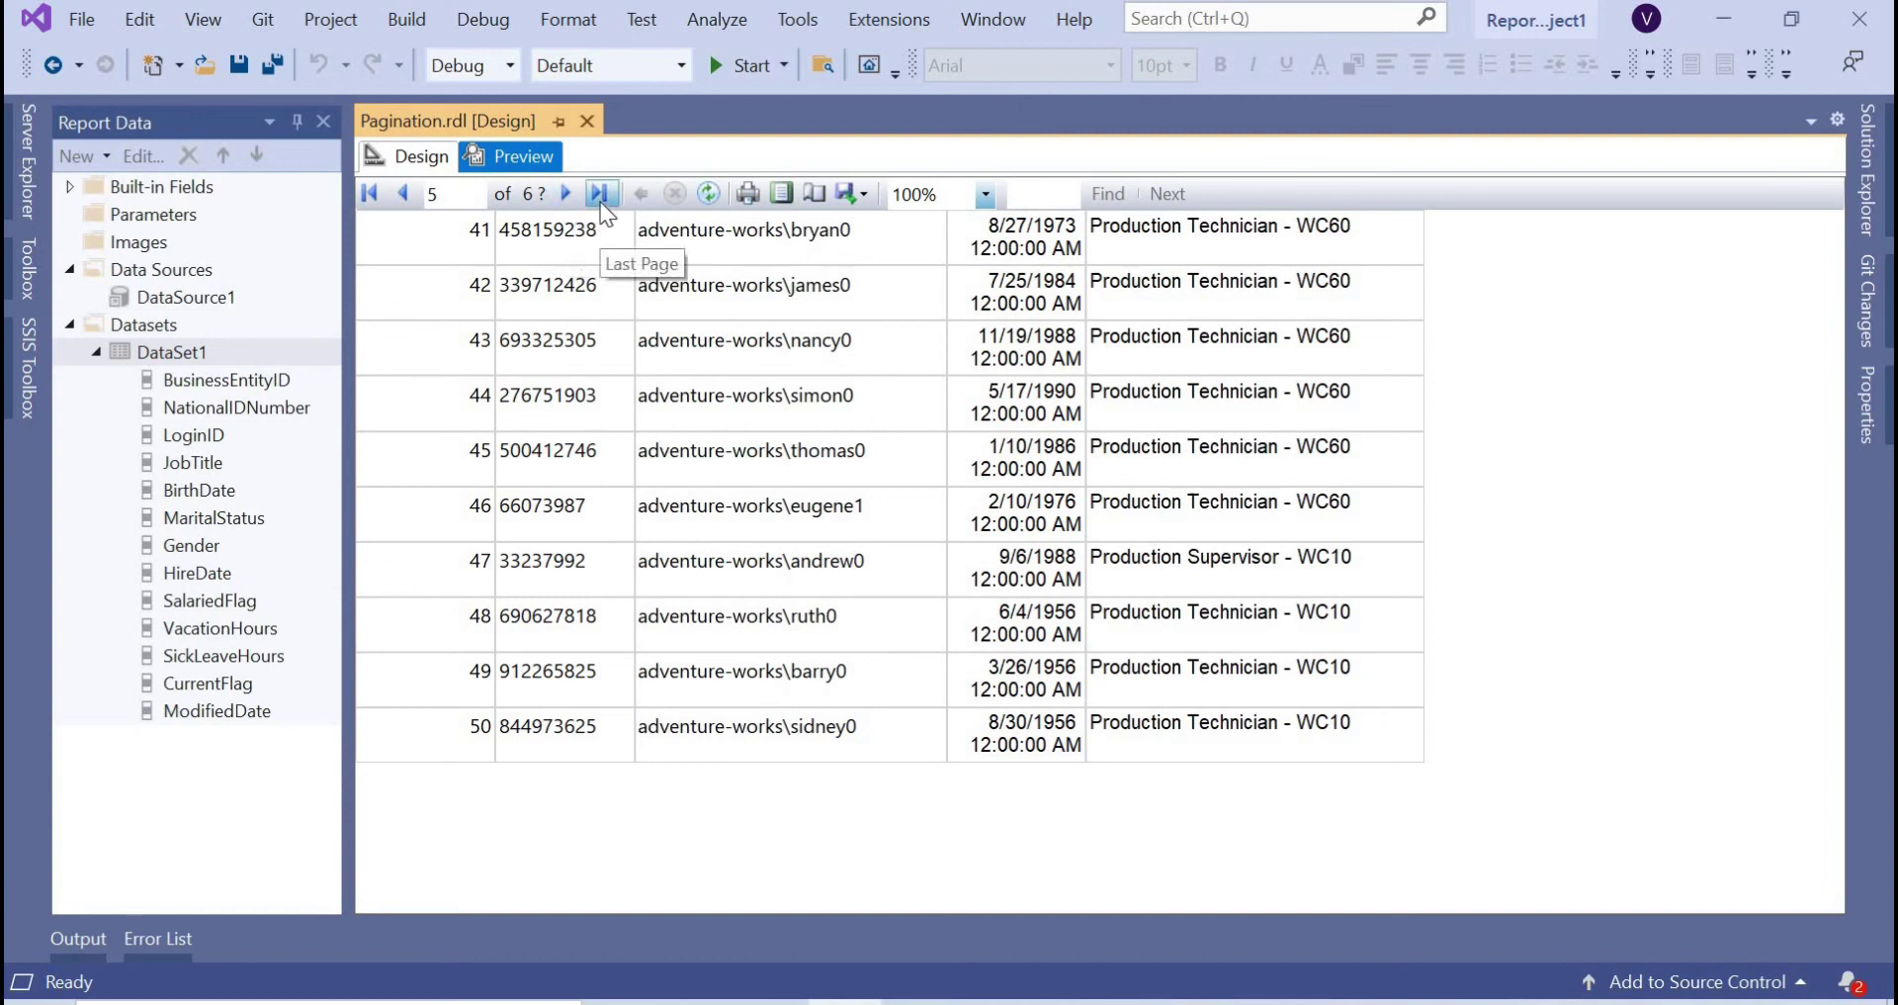
pyautogui.click(599, 195)
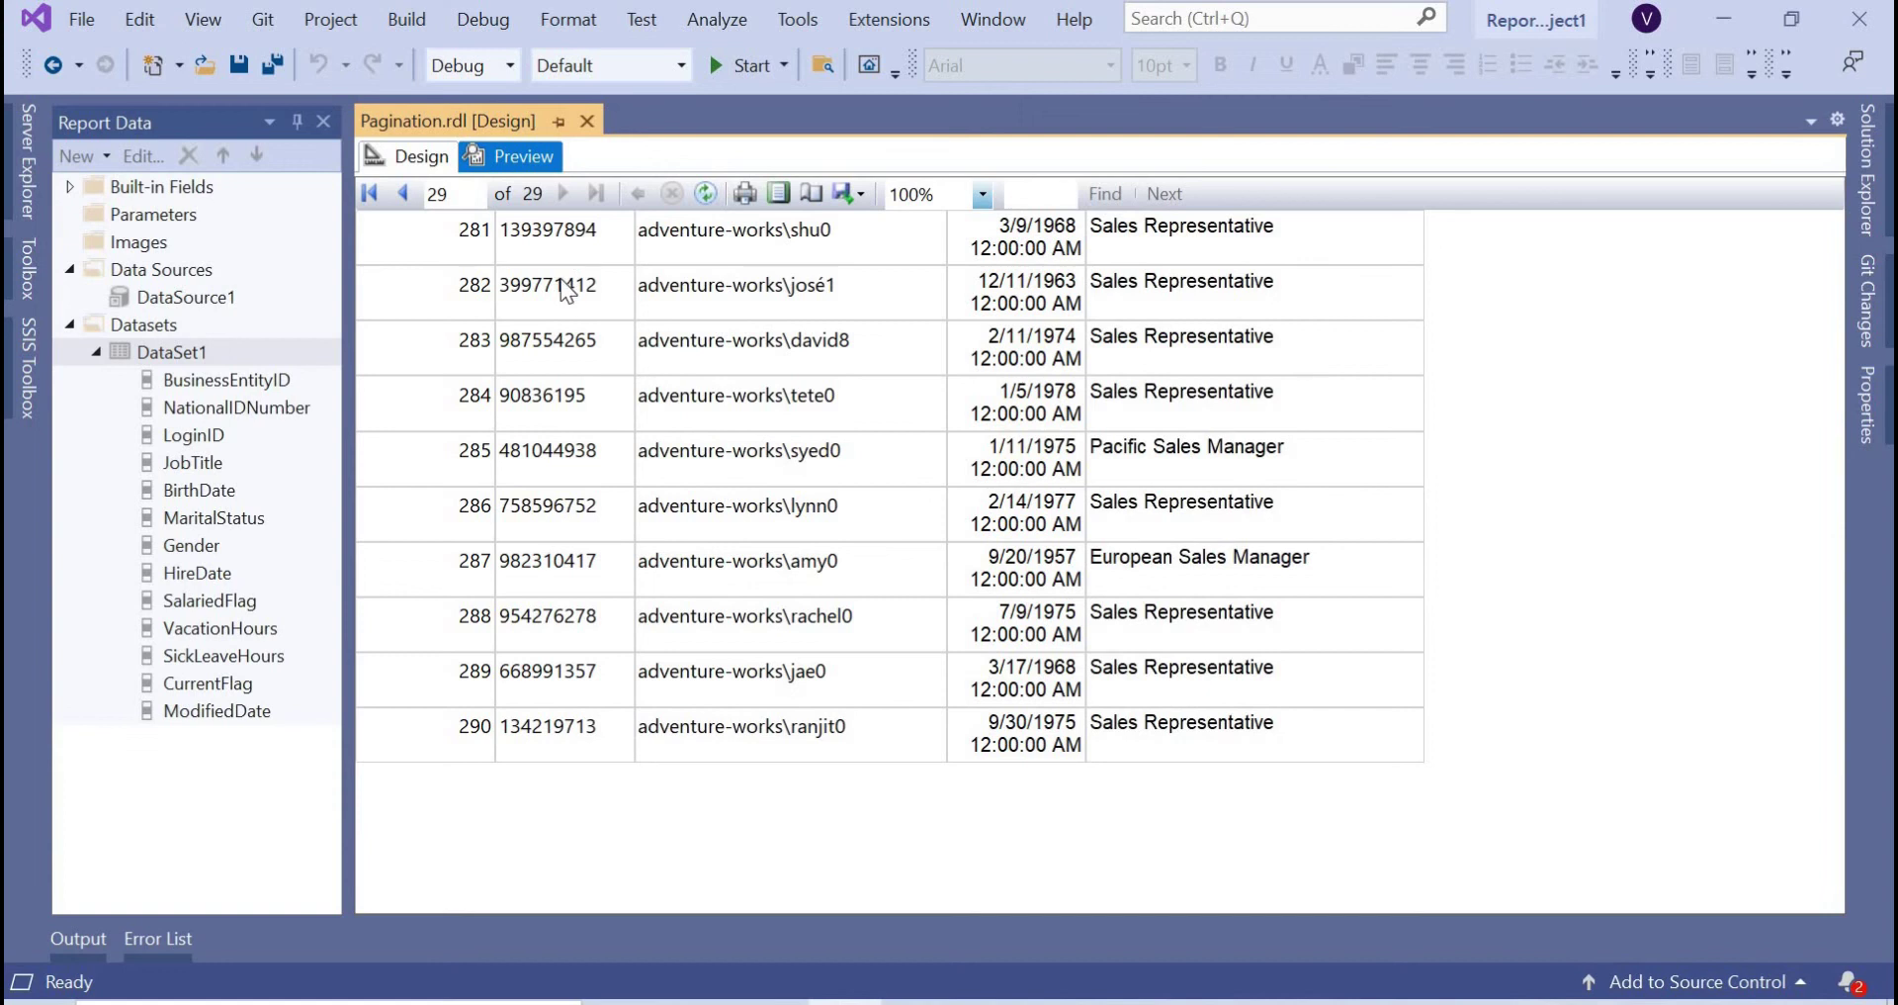
pyautogui.click(370, 192)
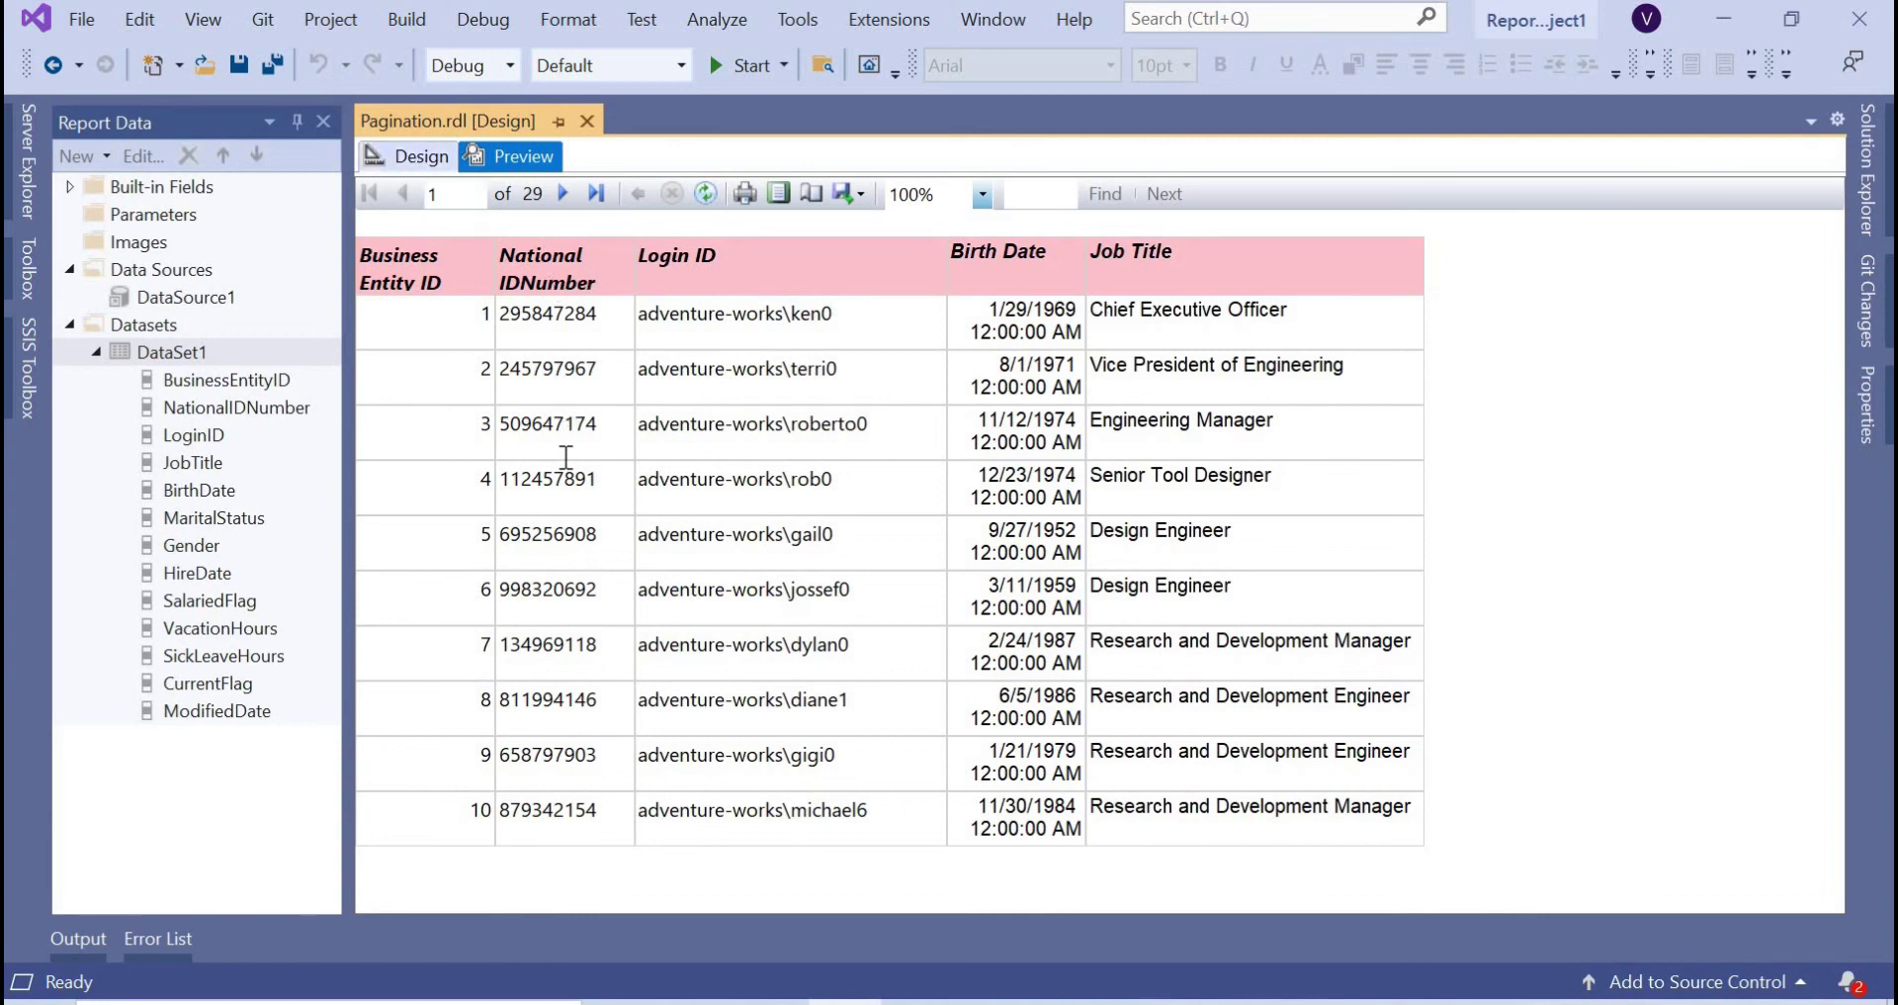
# Move the whole table slightly right, leaving a small gap from the left edge of the report body.
pyautogui.click(411, 157)
pyautogui.click(435, 422)
pyautogui.click(405, 406)
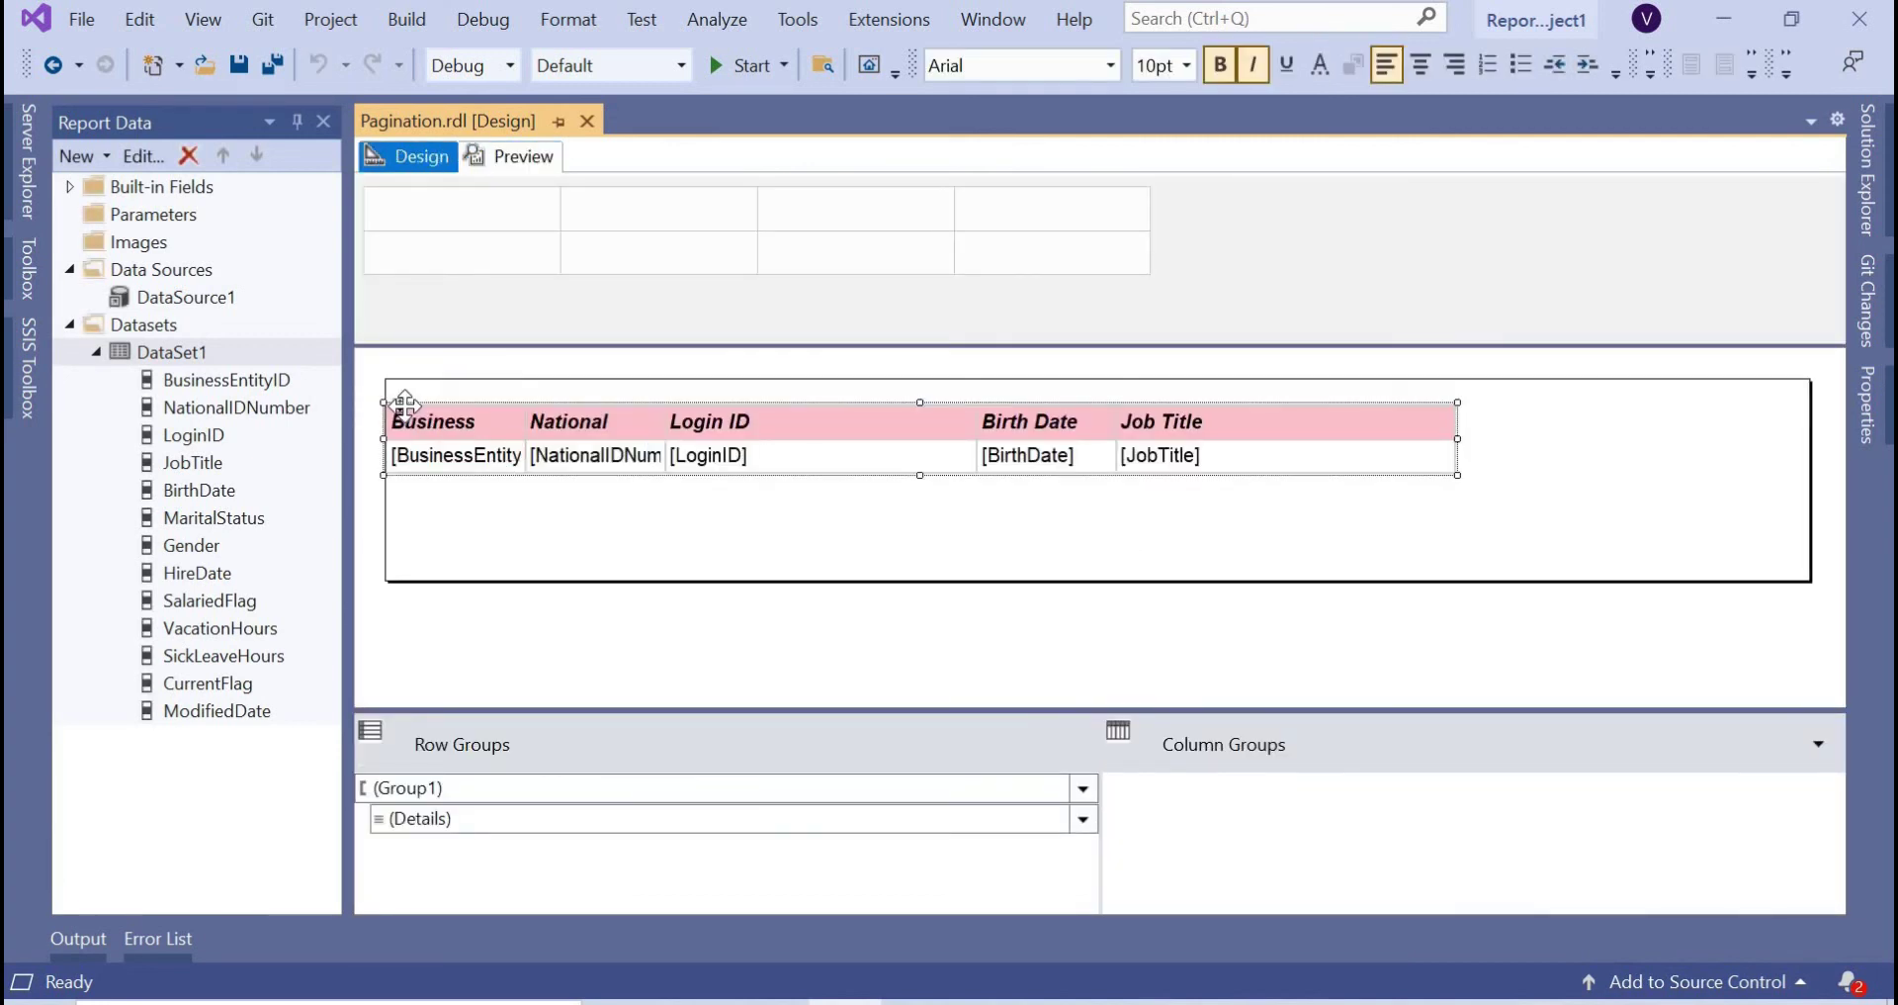
pyautogui.moveTo(405, 406); pyautogui.dragTo(426, 403)
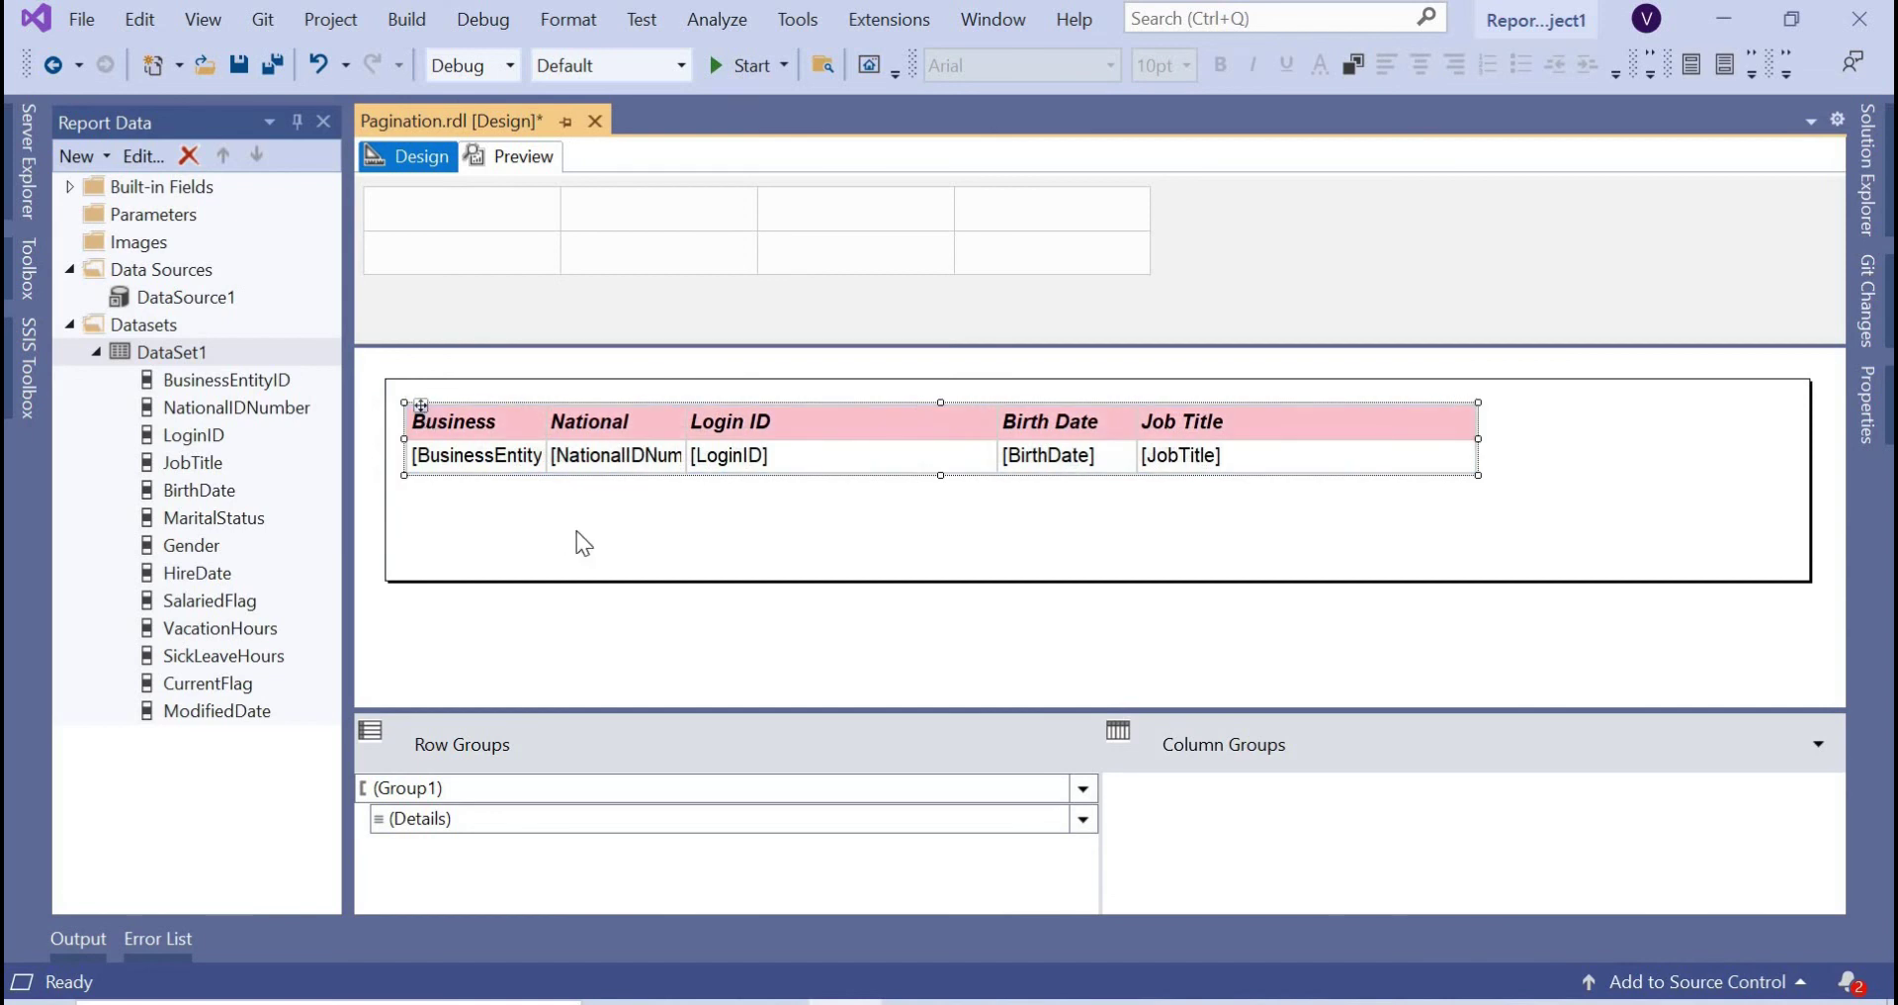
pyautogui.click(684, 536)
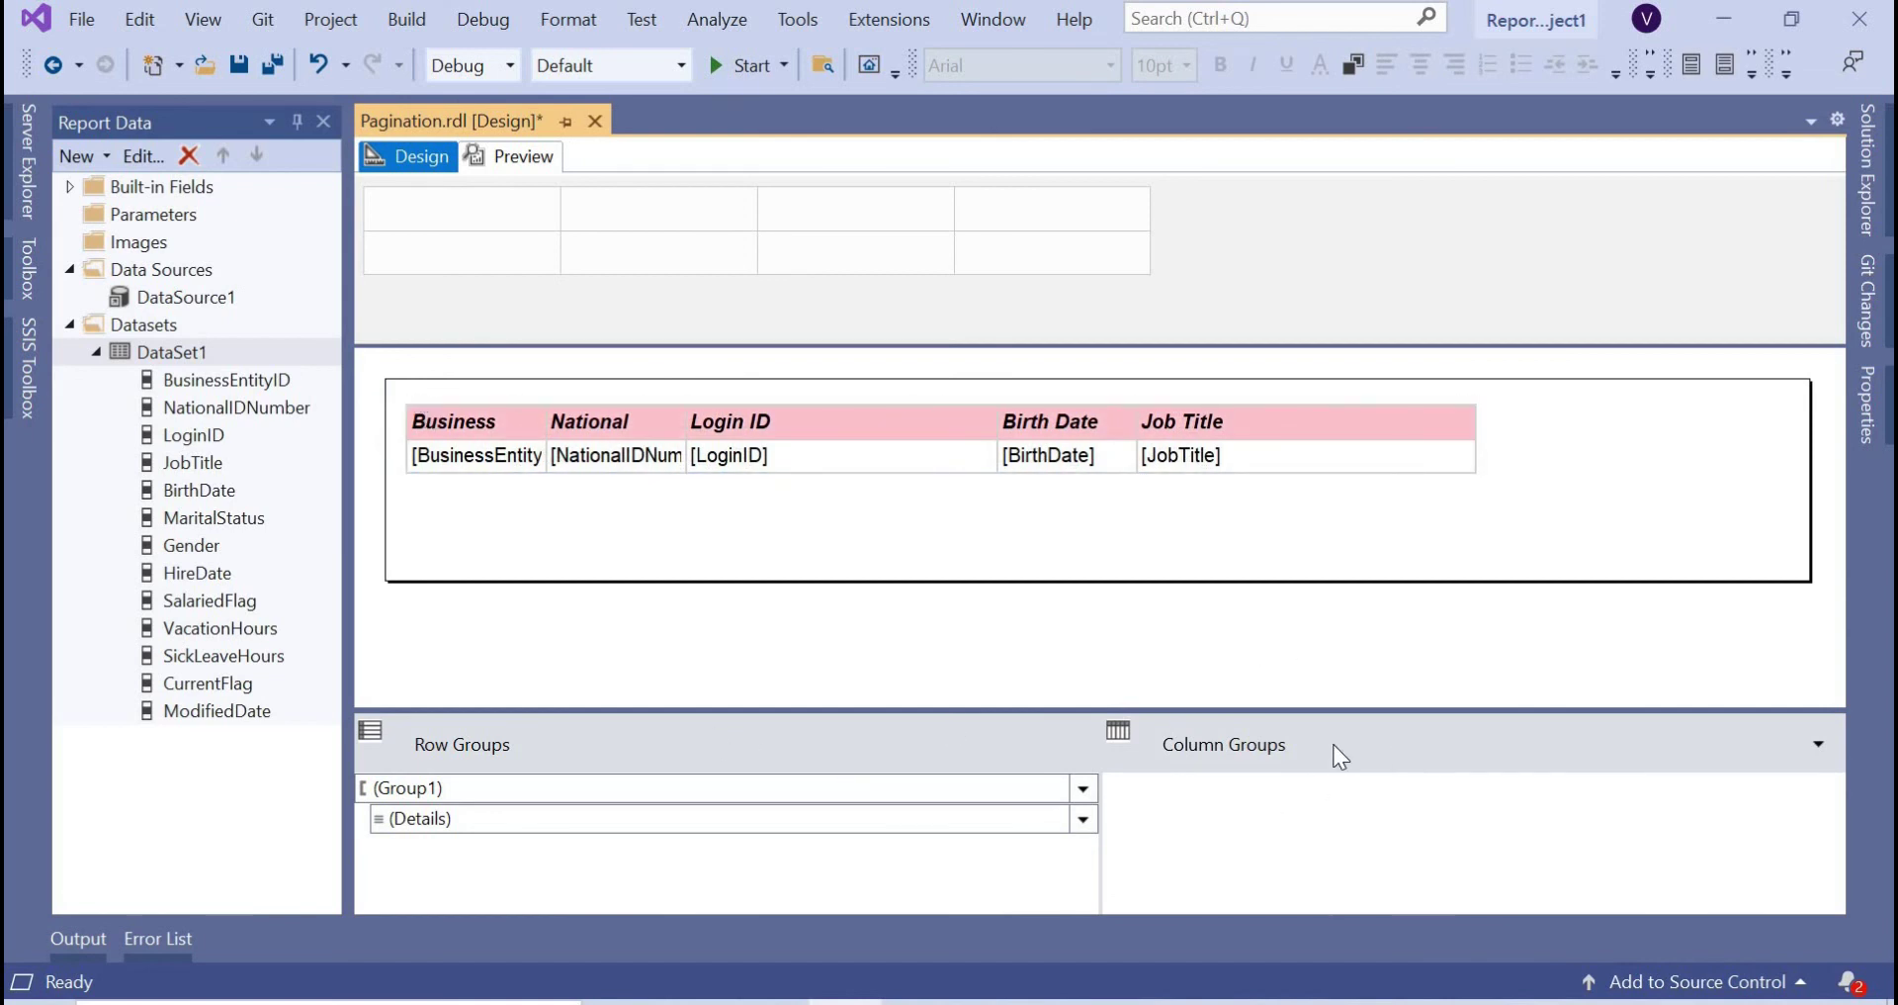
# Show the static members in advanced grouping mode and set RepeatOnNewPage to True for the static header row above Group1.
pyautogui.click(1818, 743)
pyautogui.click(1770, 783)
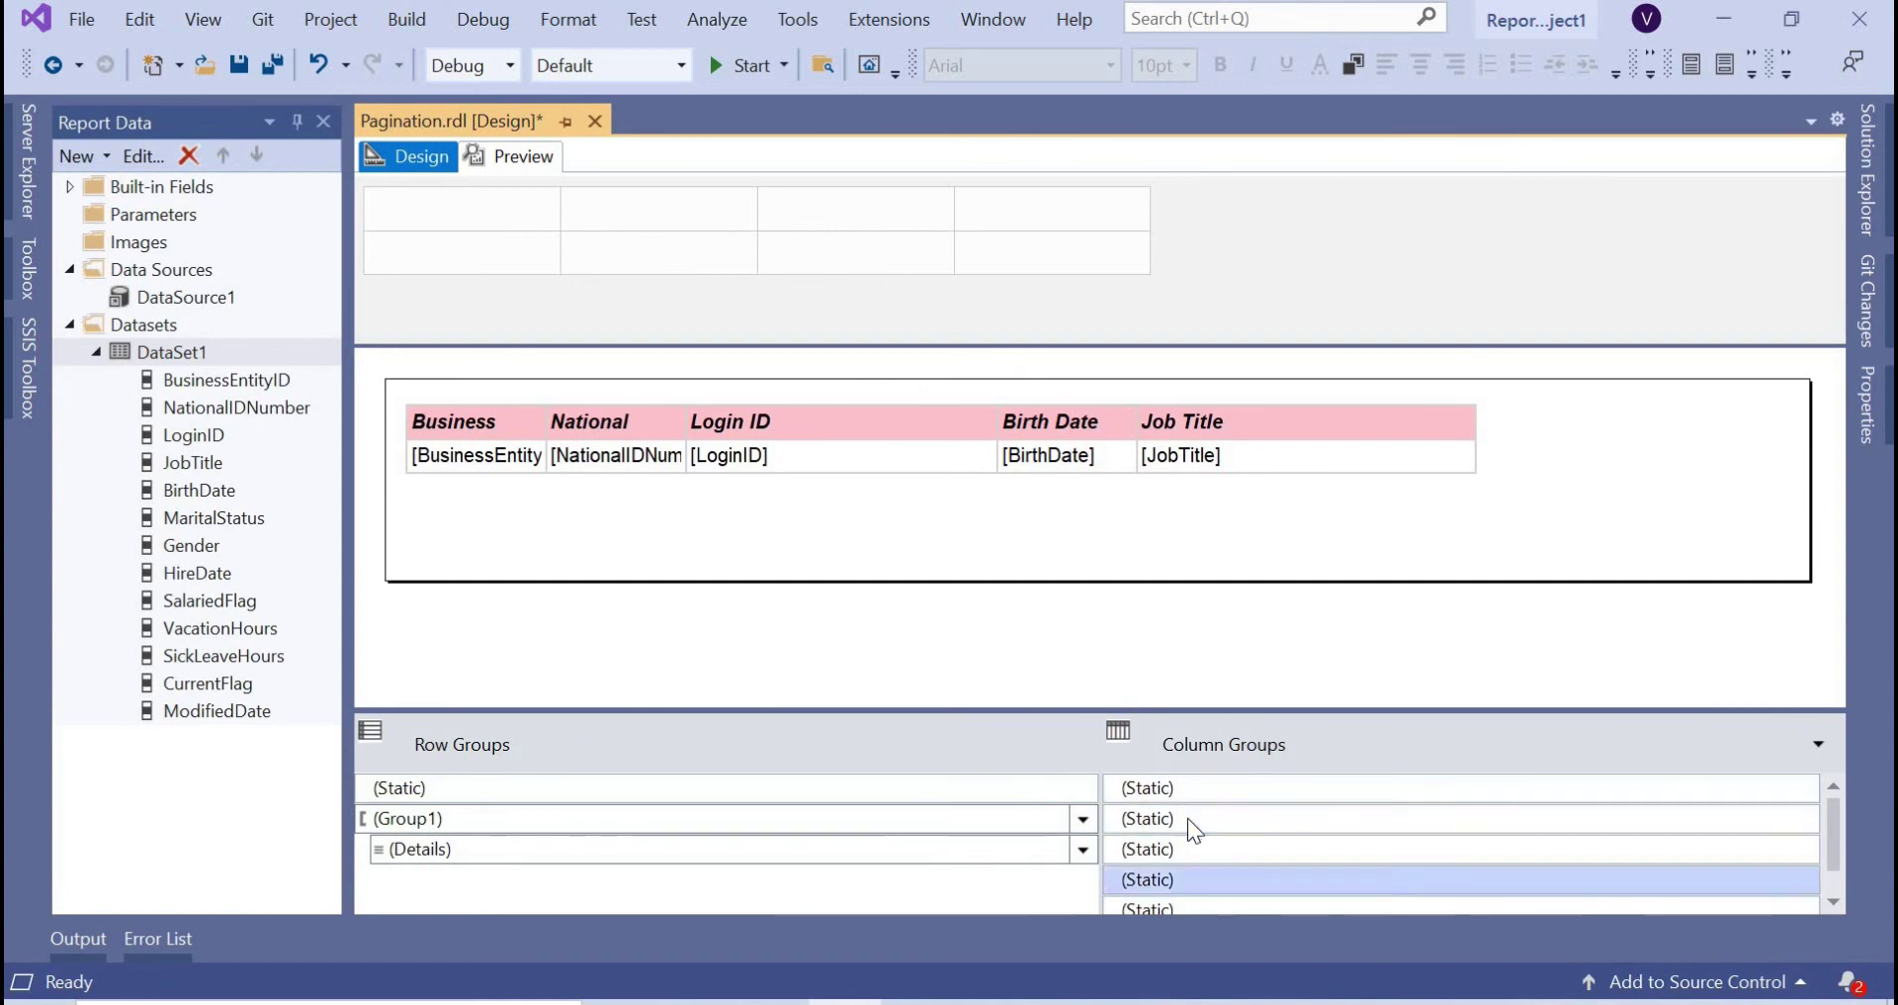
pyautogui.click(779, 787)
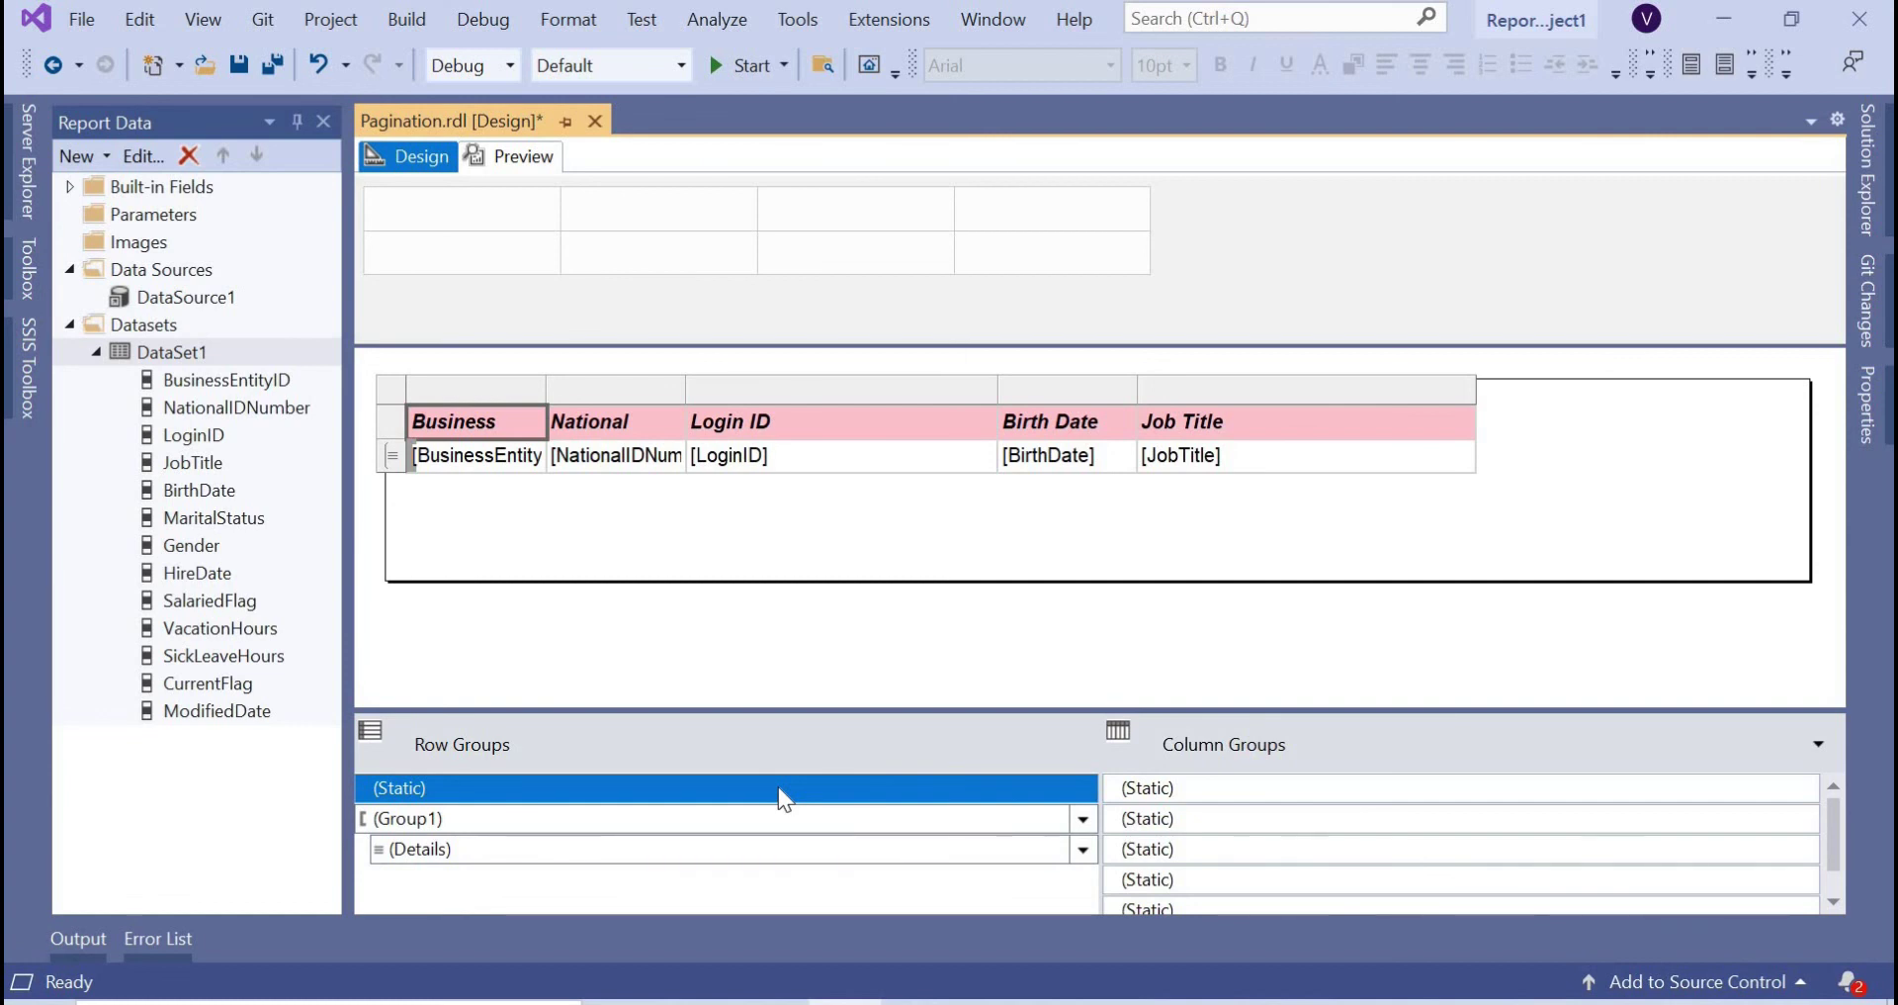
pyautogui.press('F4')
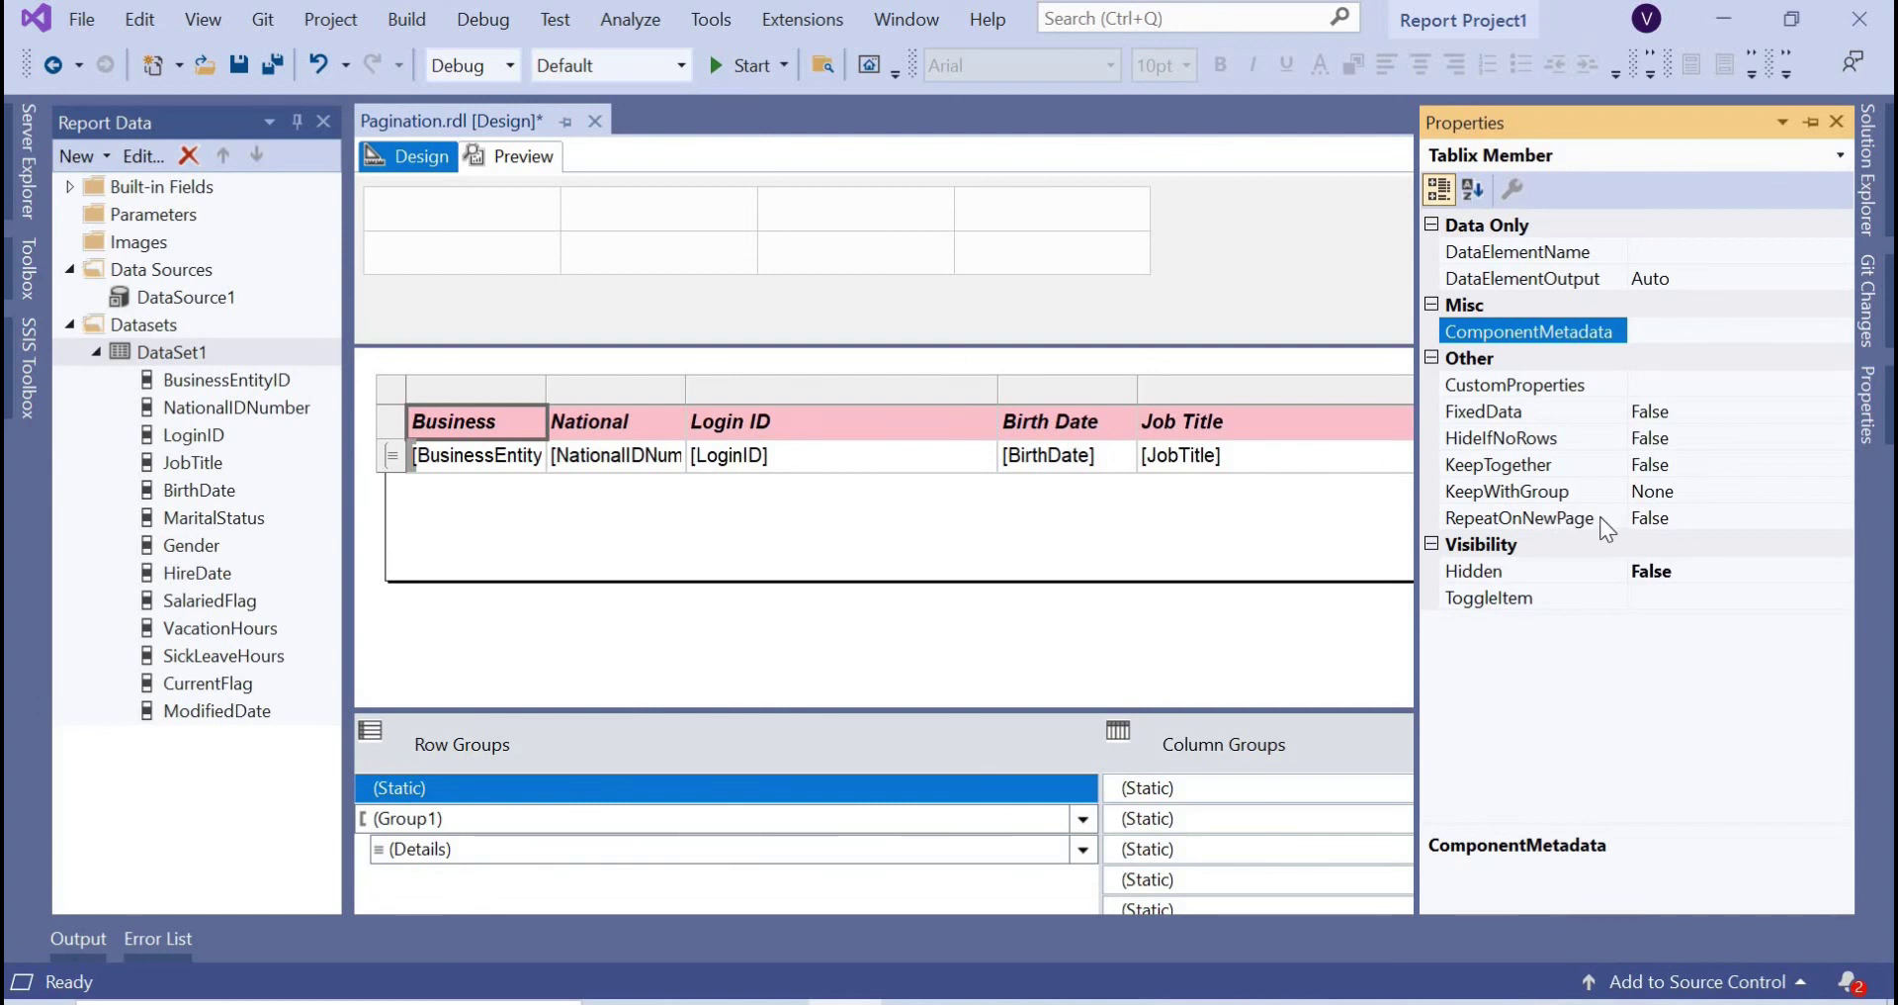
pyautogui.click(1716, 516)
pyautogui.click(1839, 517)
pyautogui.click(1665, 545)
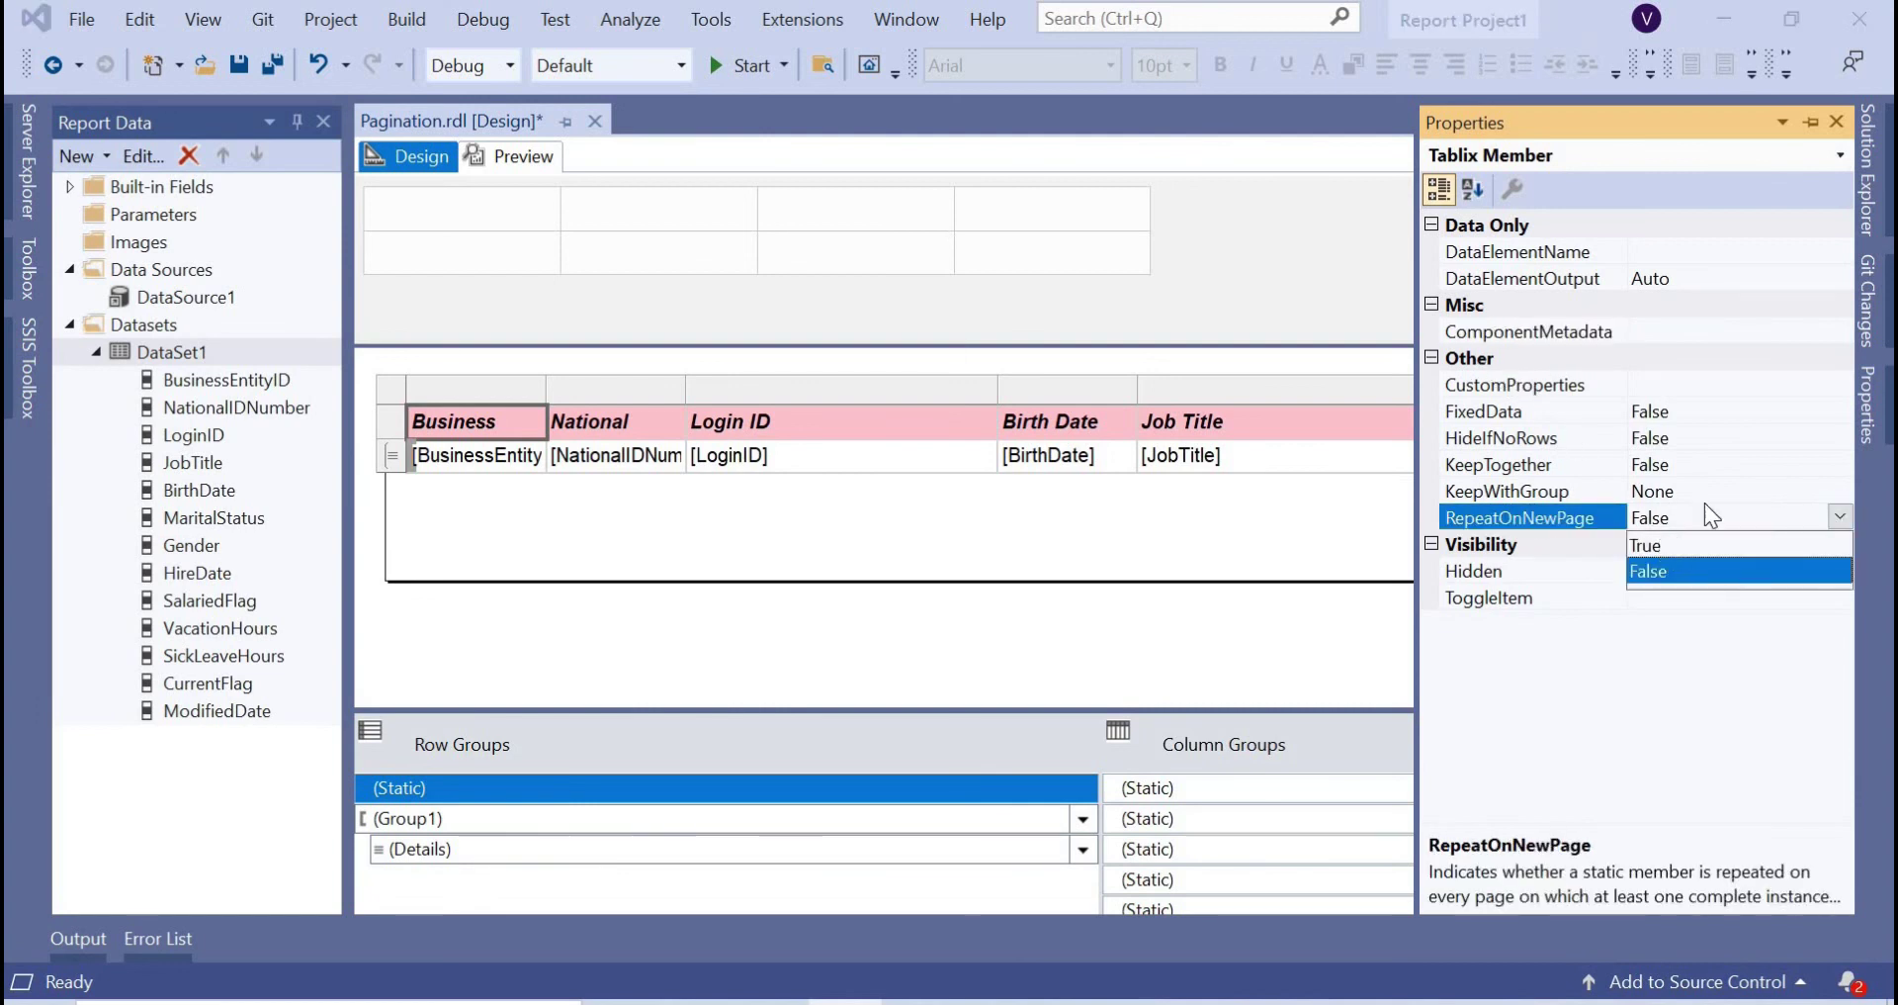
# Set KeepWithGroup to After for the static header row and save the report.
pyautogui.click(1833, 491)
pyautogui.click(1837, 491)
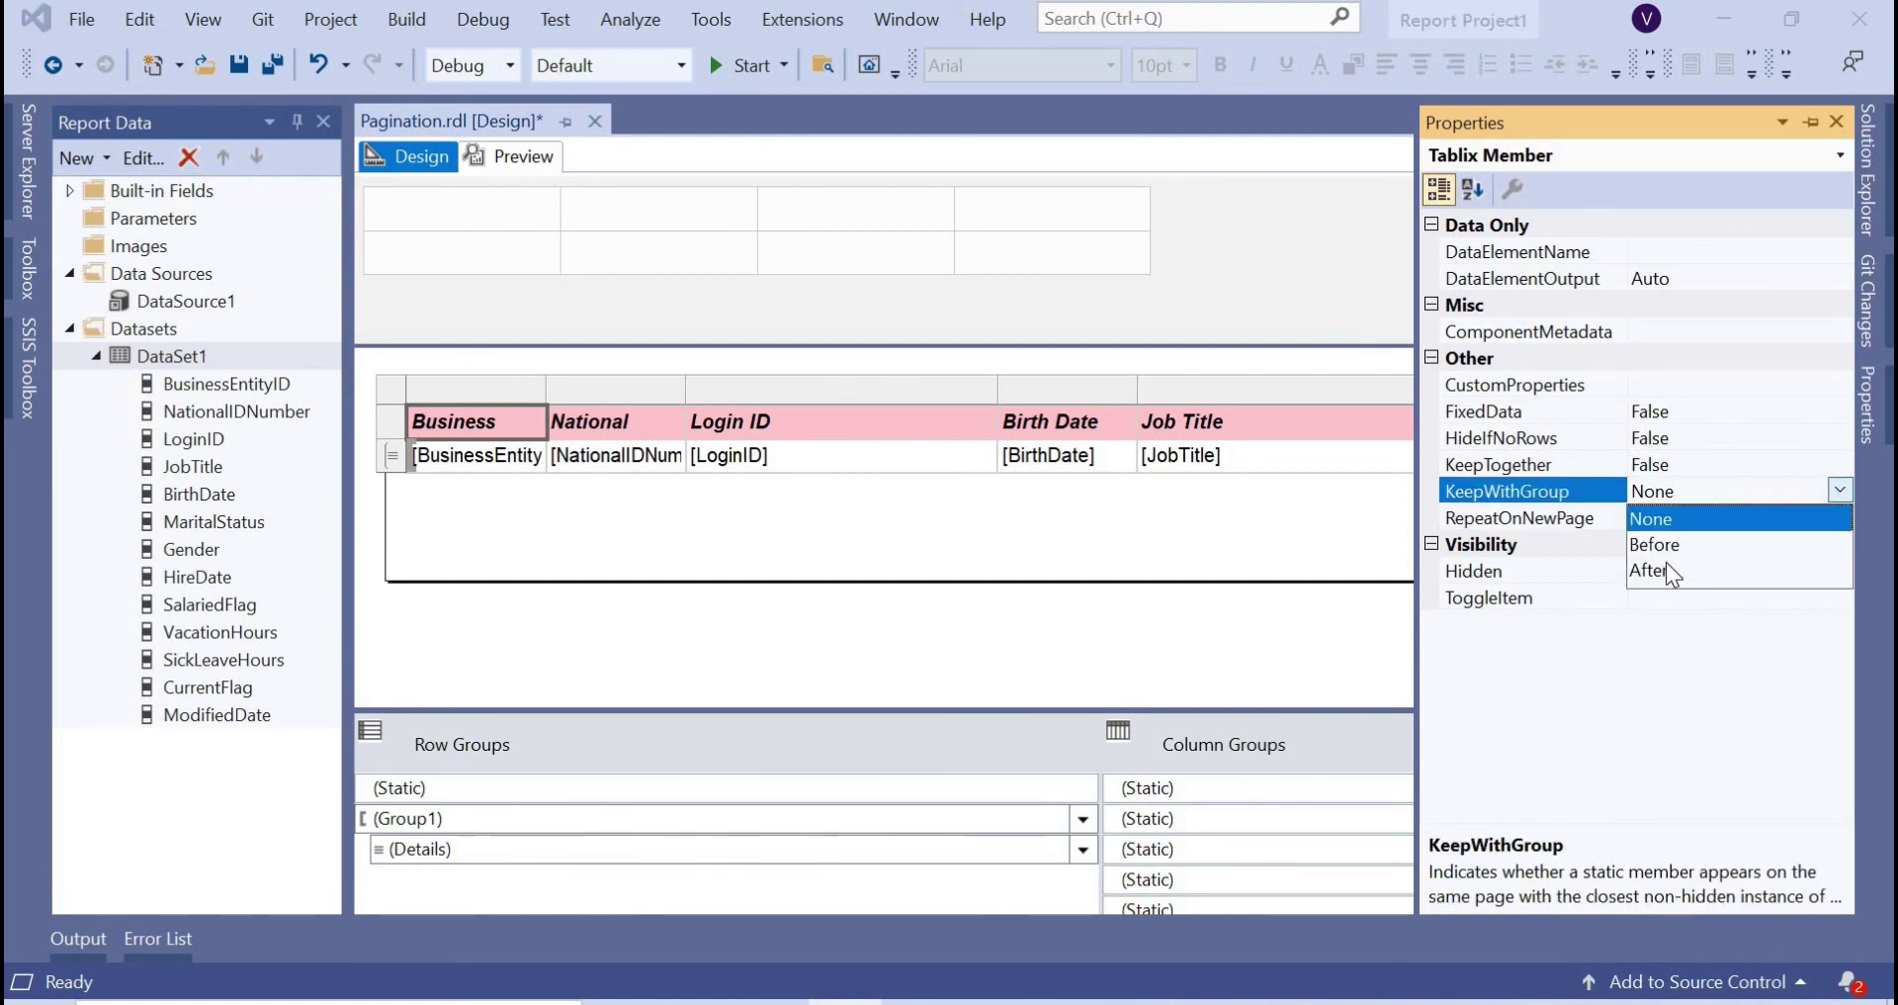
pyautogui.click(1715, 561)
pyautogui.click(1174, 623)
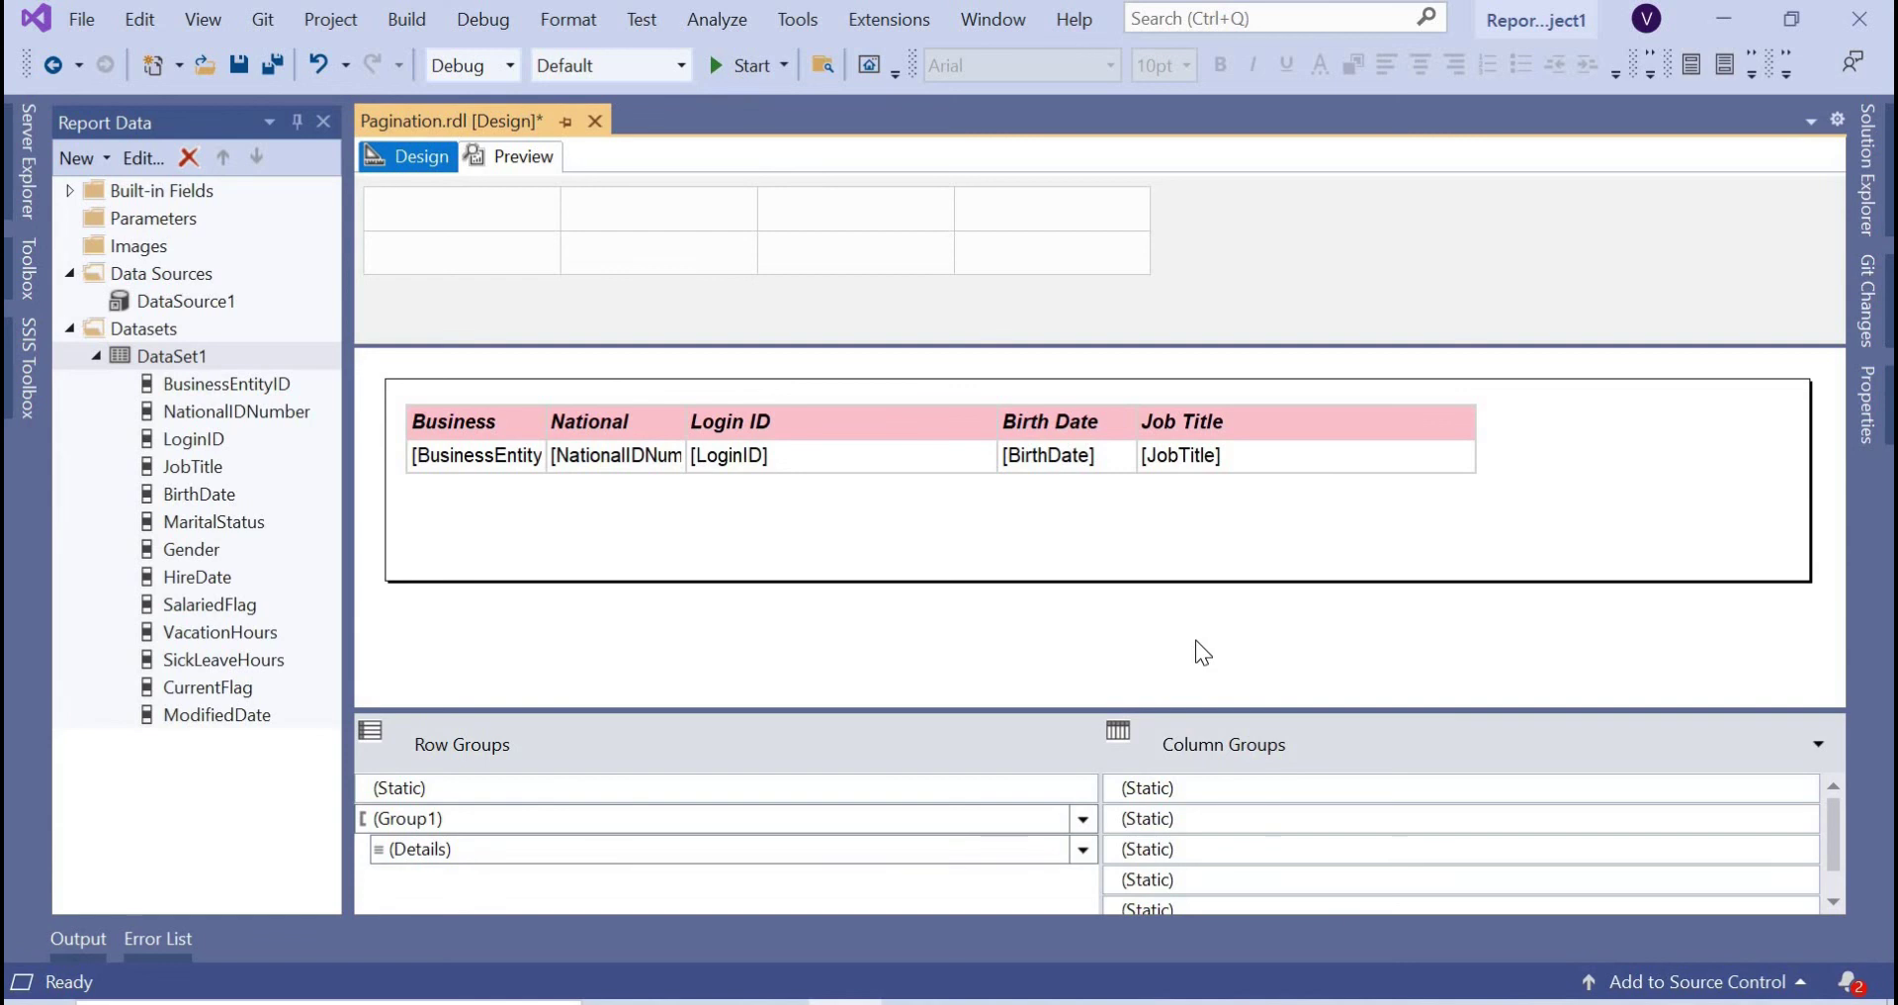
pyautogui.hotkey('ctrl', 's')
# Preview the report, check the column headers on the second page and several final pages, and return to the report design.
pyautogui.click(536, 156)
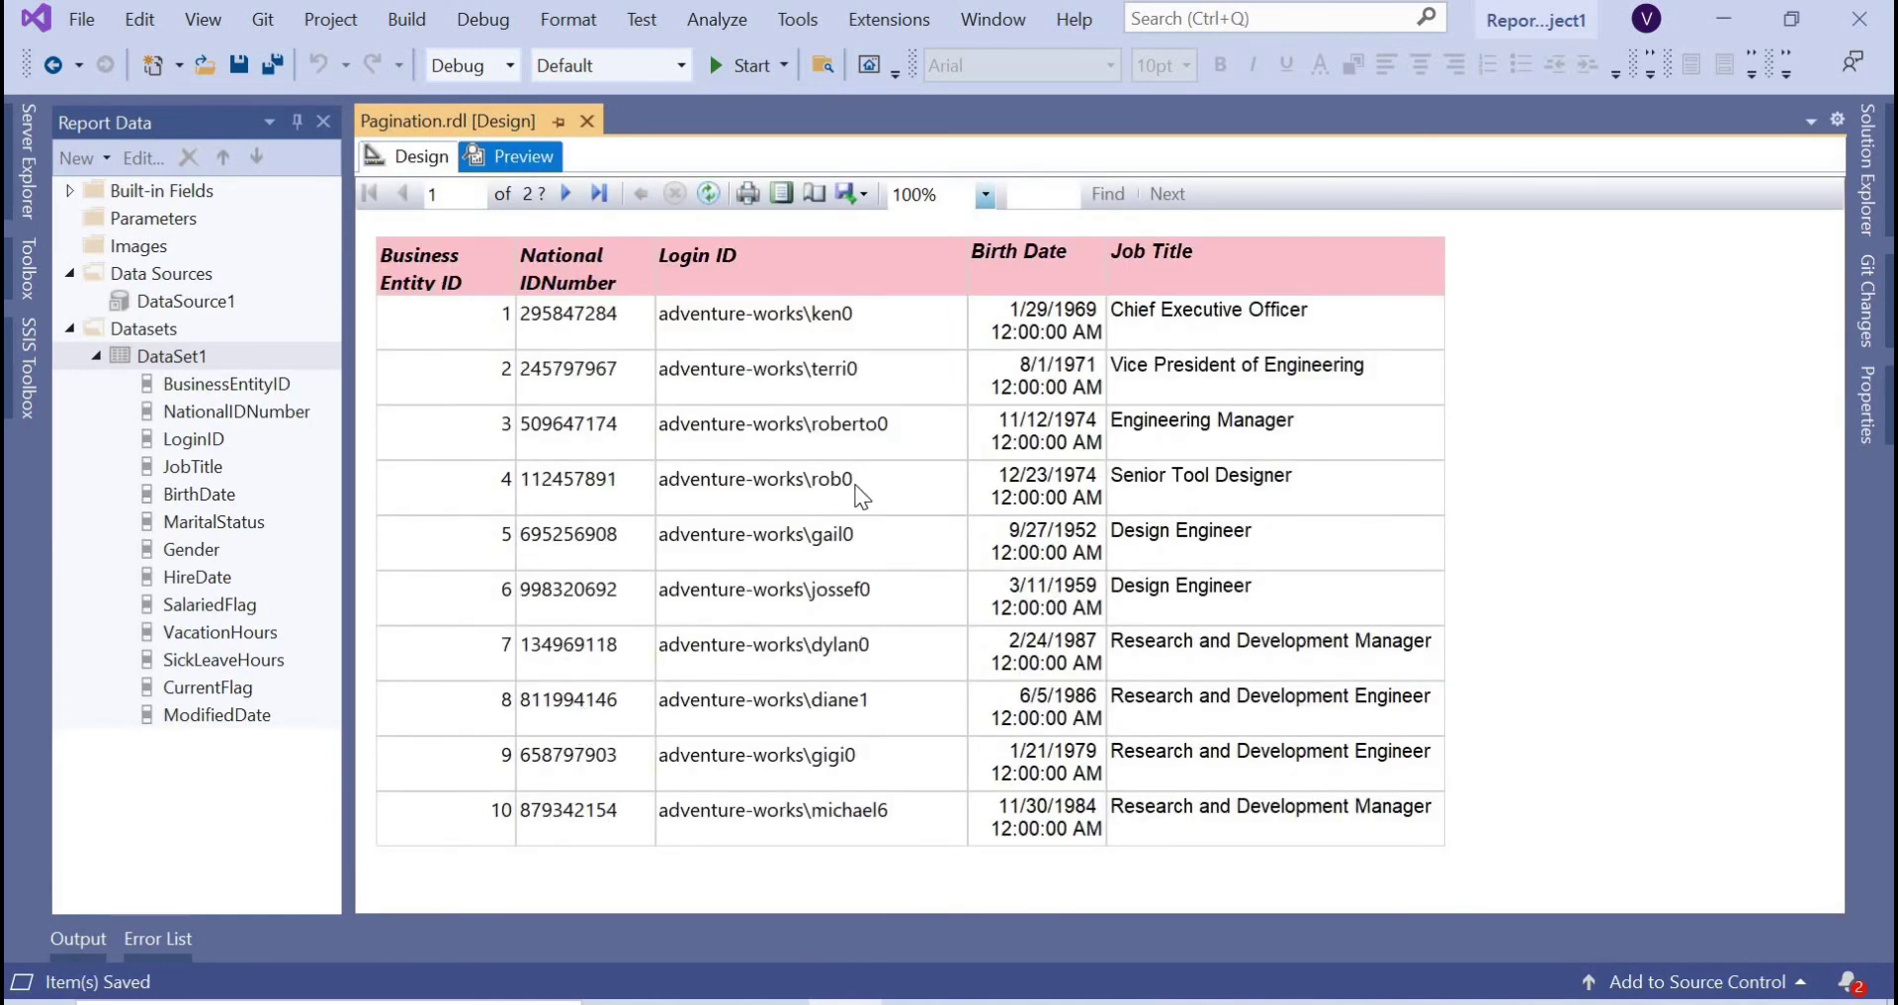
pyautogui.click(567, 193)
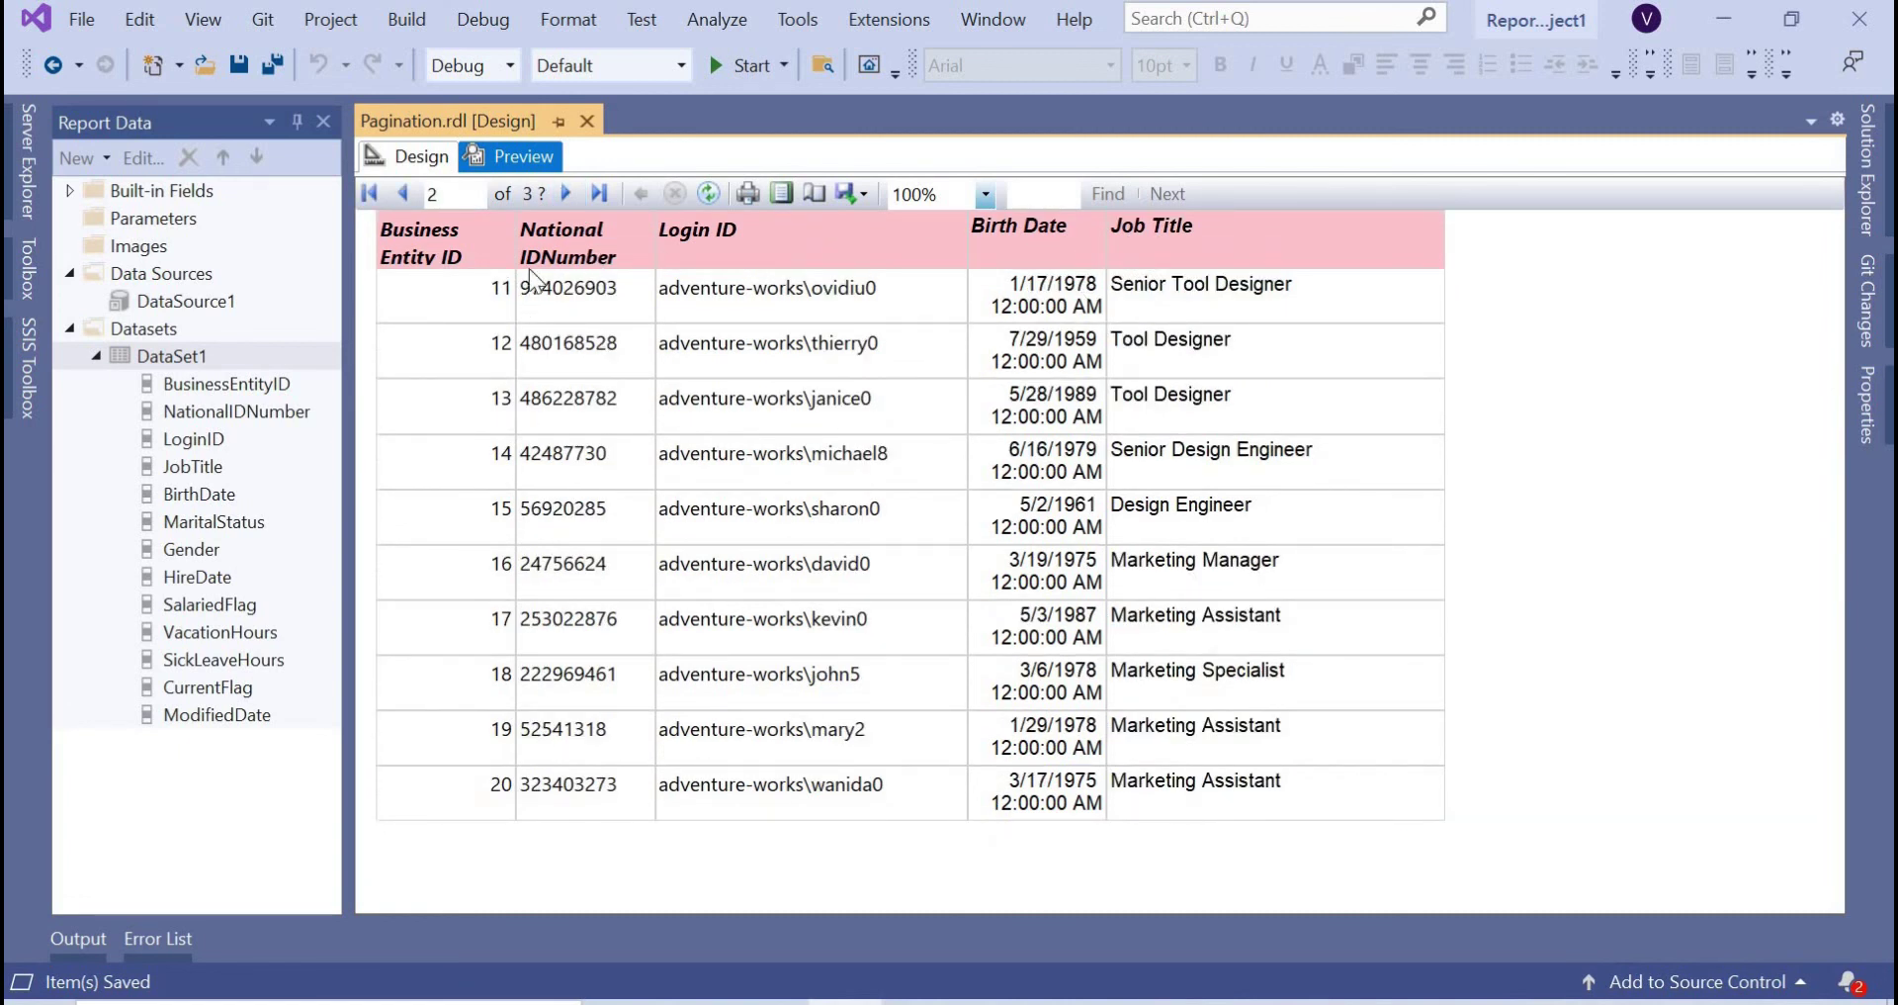
pyautogui.click(598, 193)
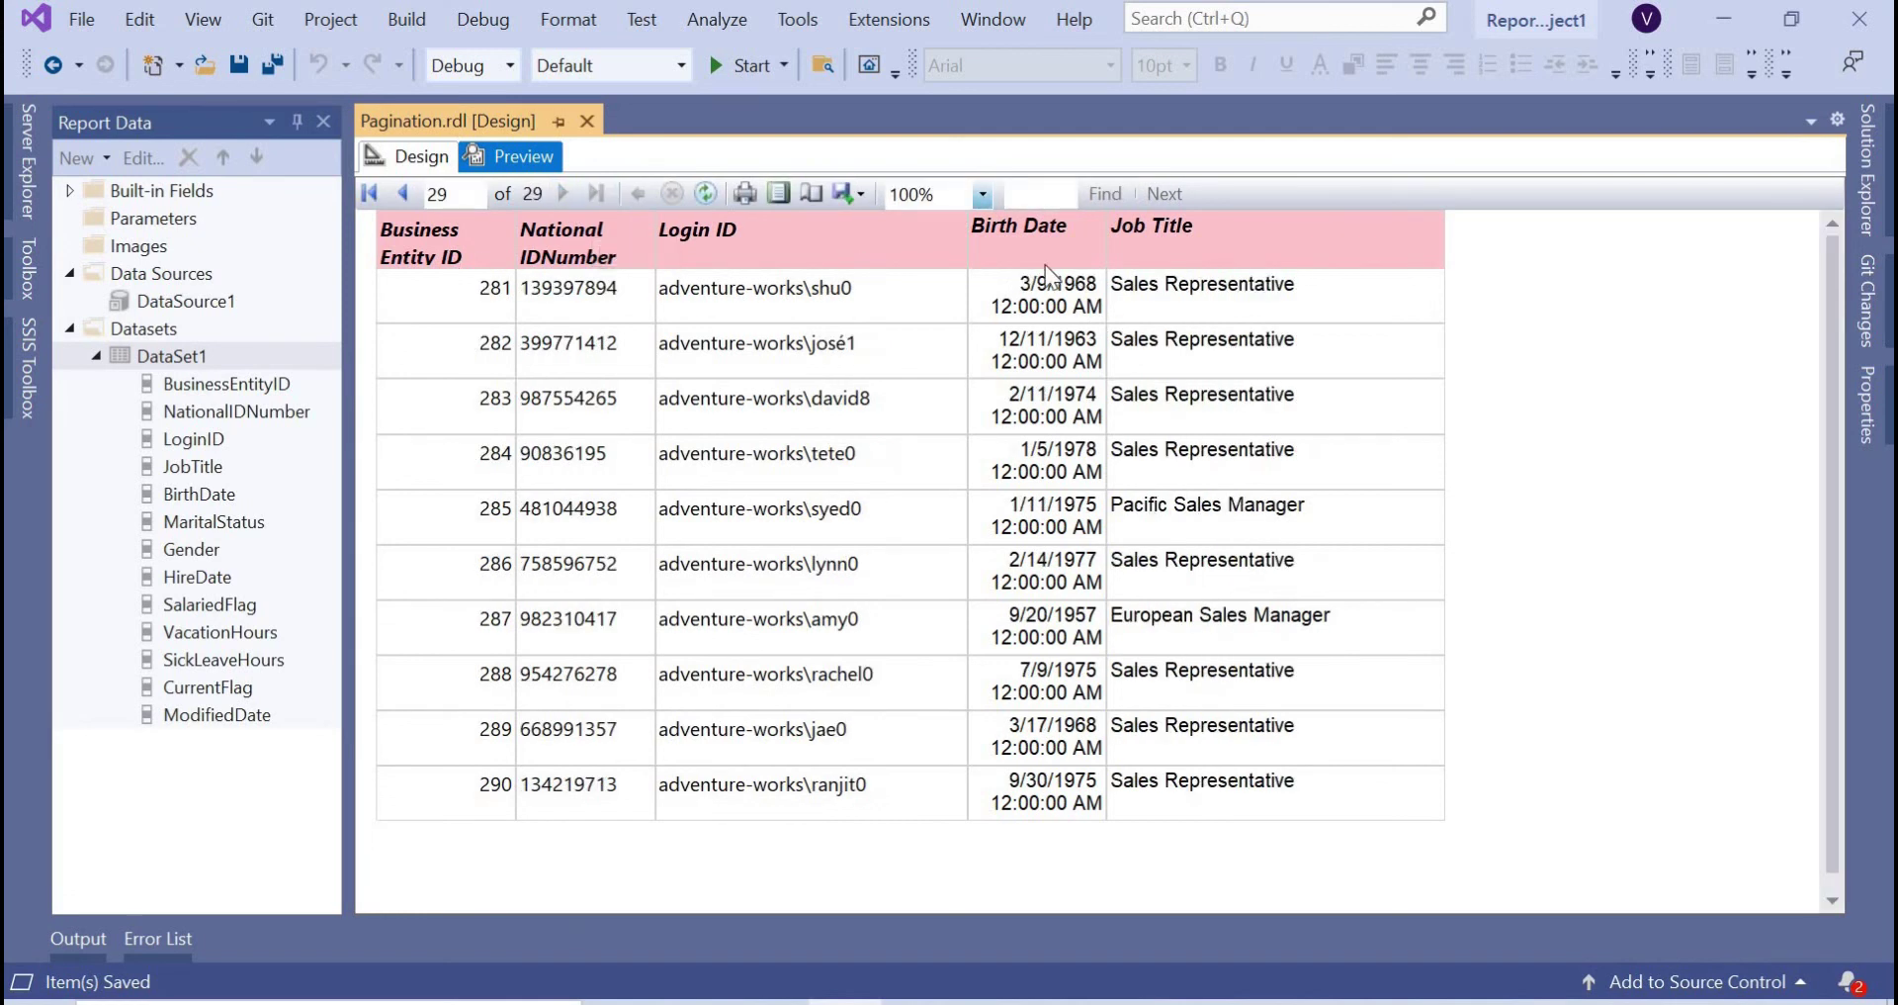
pyautogui.click(408, 193)
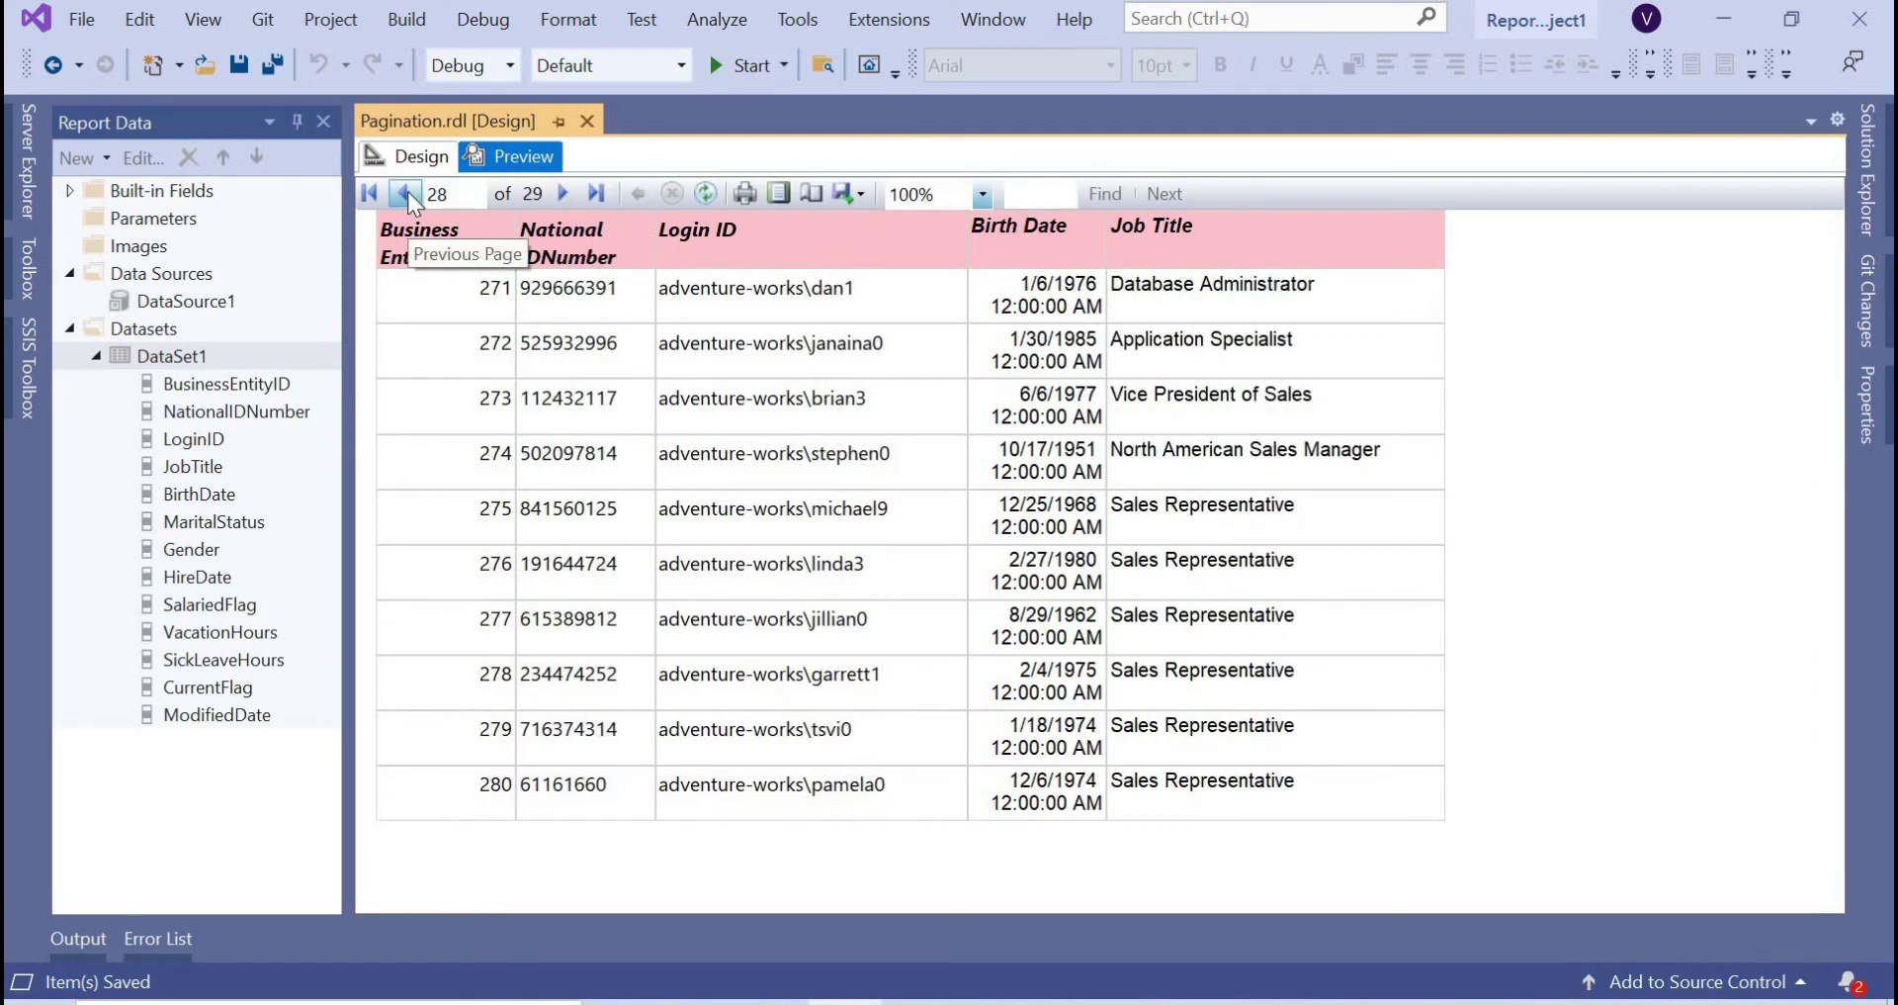
pyautogui.click(408, 193)
pyautogui.click(405, 194)
pyautogui.click(404, 196)
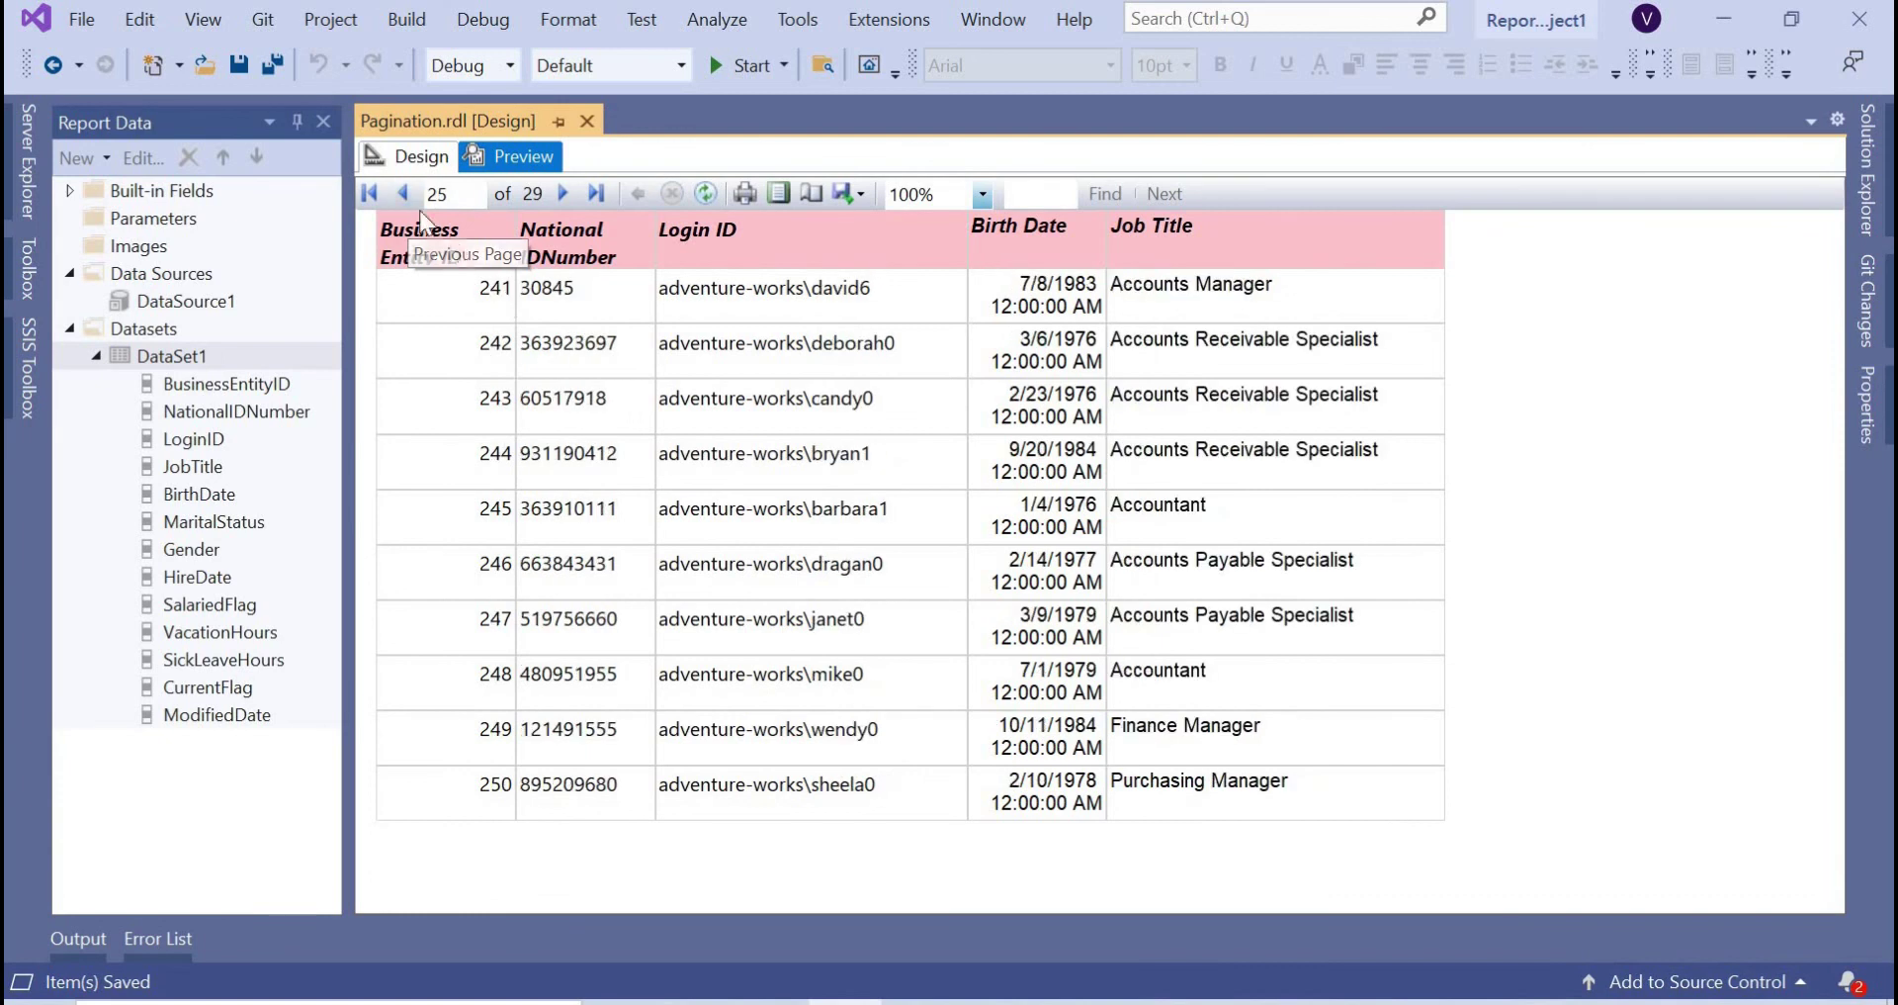
pyautogui.click(413, 156)
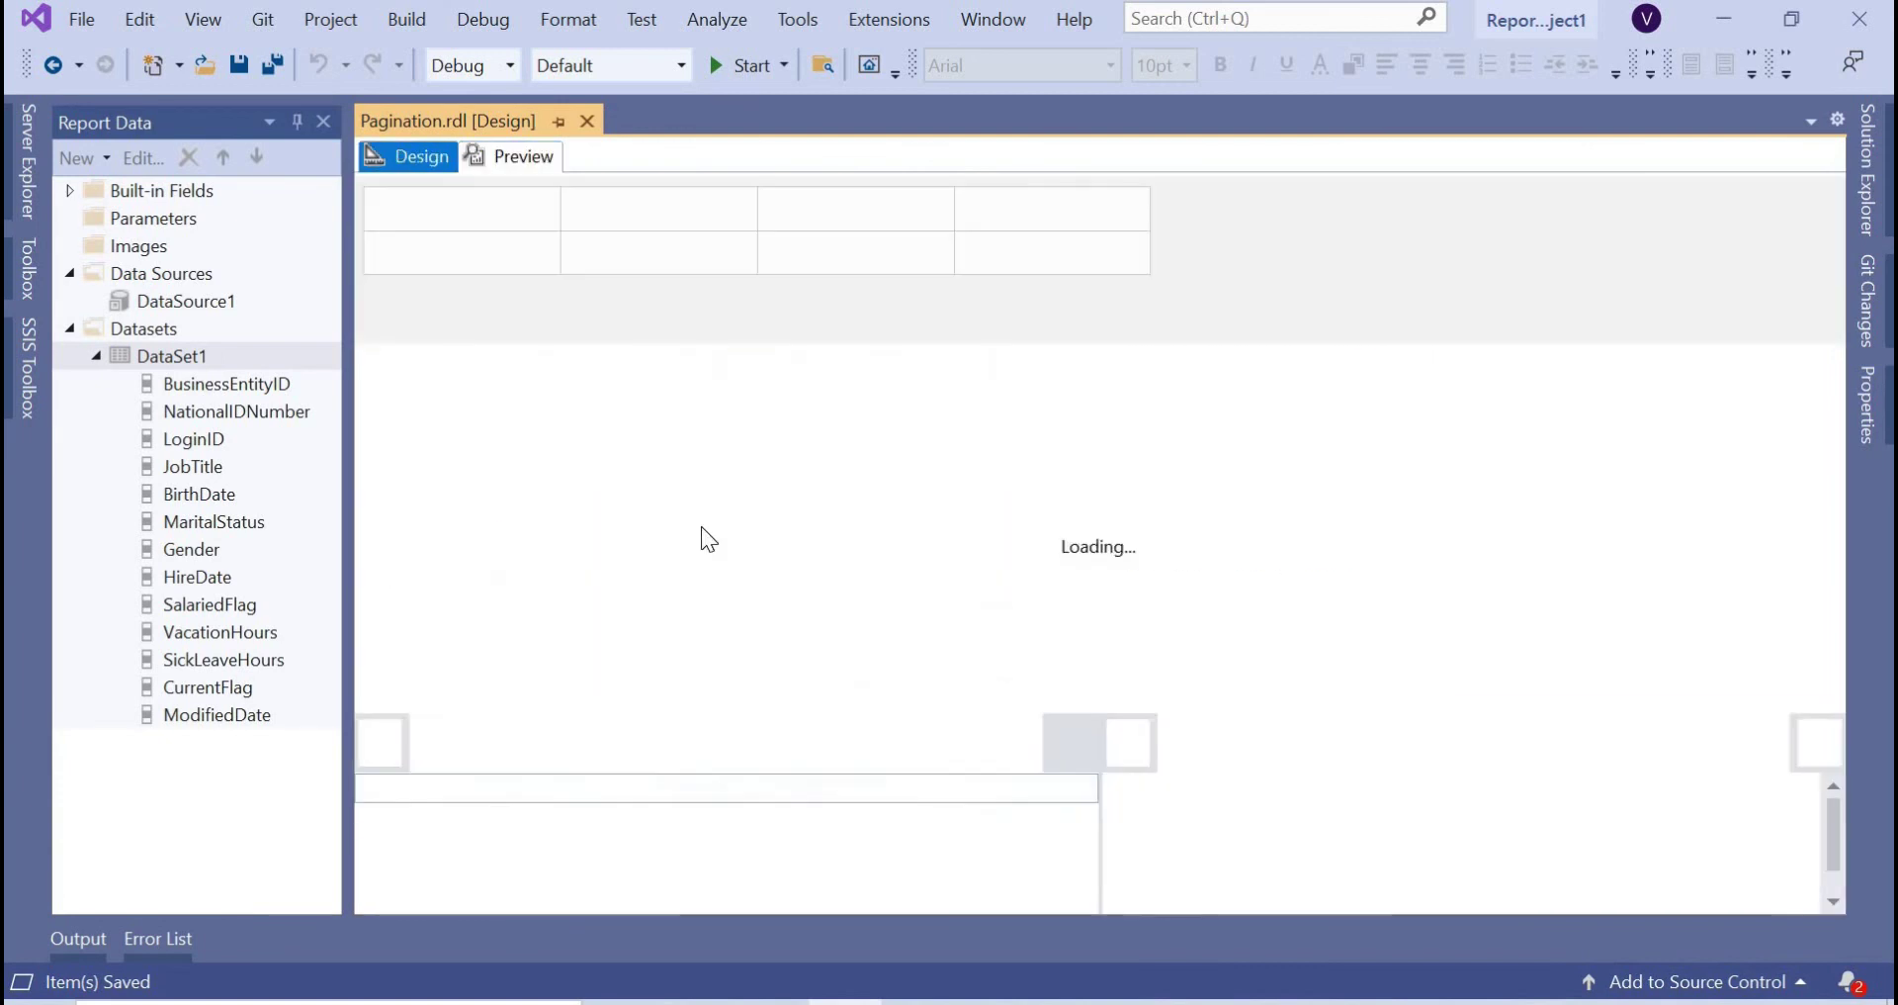